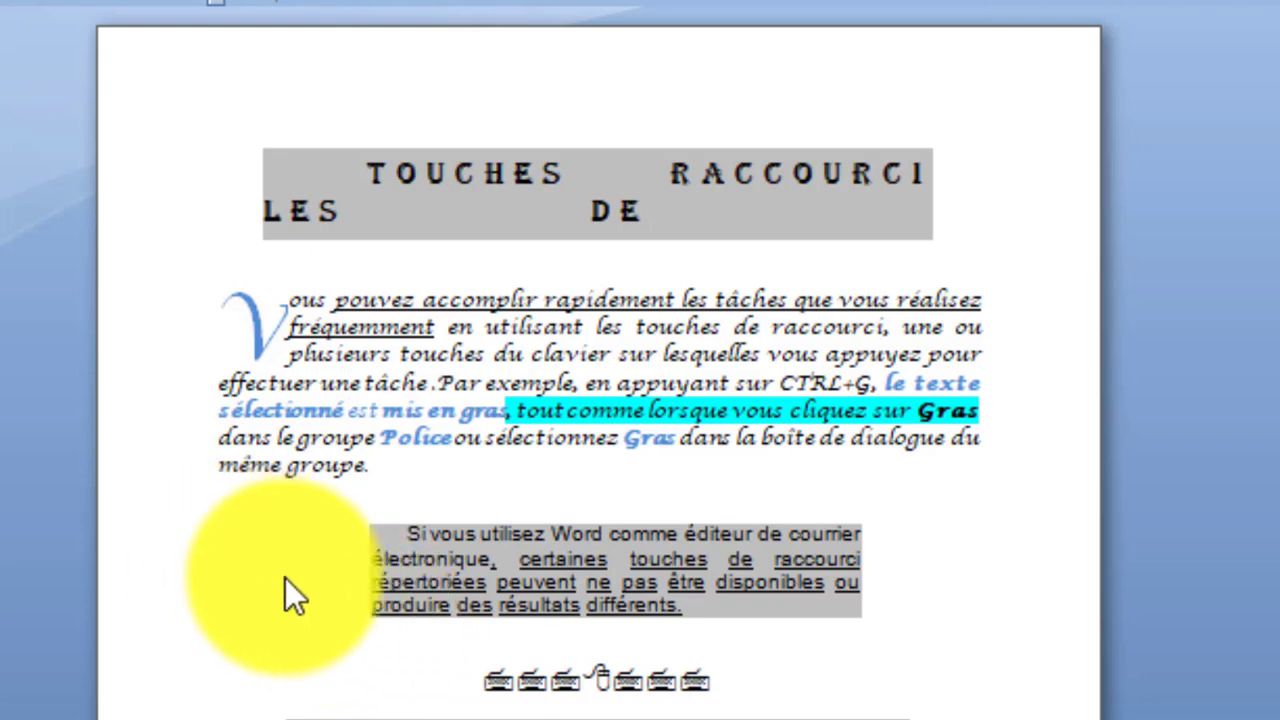
pyautogui.scroll(-5, 500, 645)
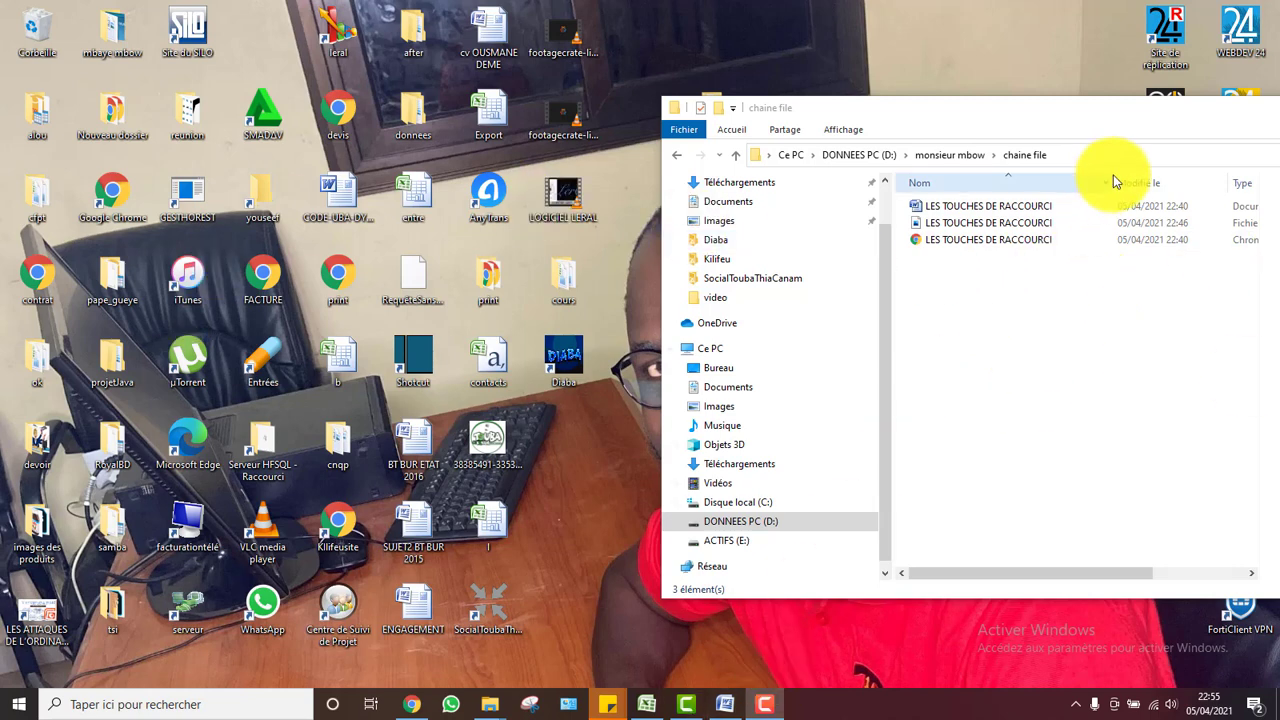
# - Create a new Word document named "touches" in the "chaine file" folder
pyautogui.click(995, 318)
pyautogui.rightClick(995, 318)
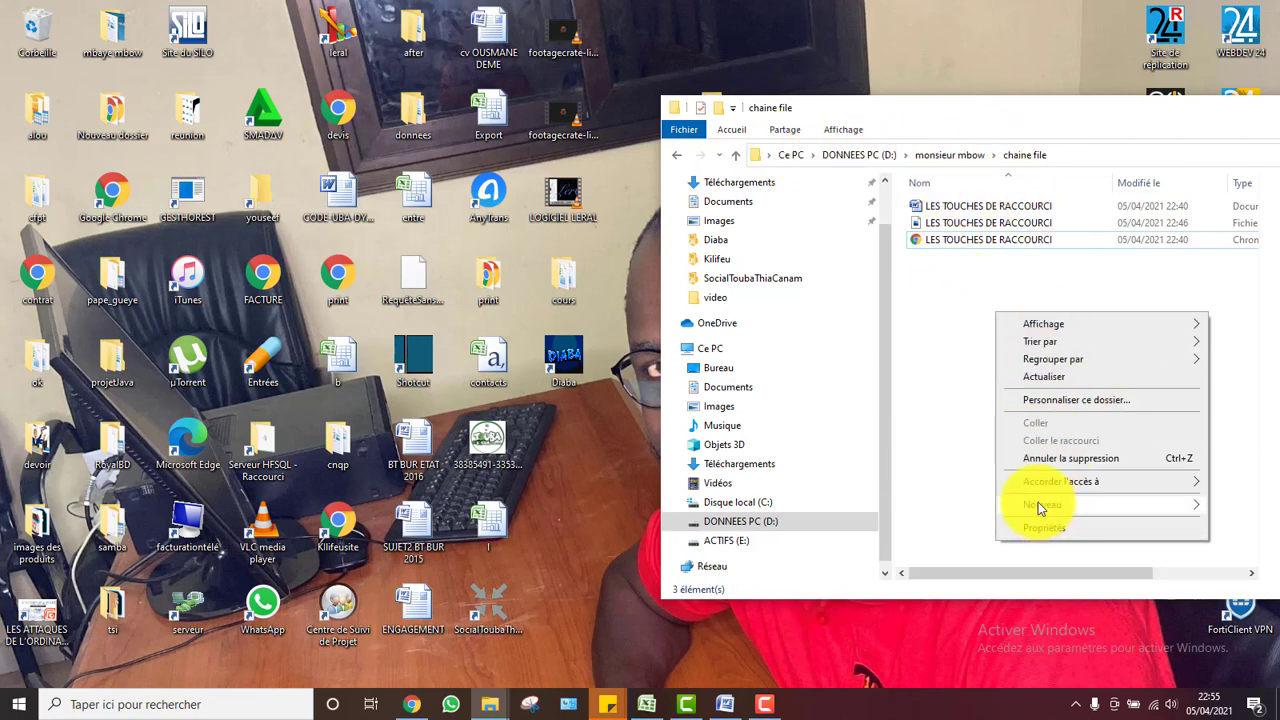
pyautogui.rightClick(940, 304)
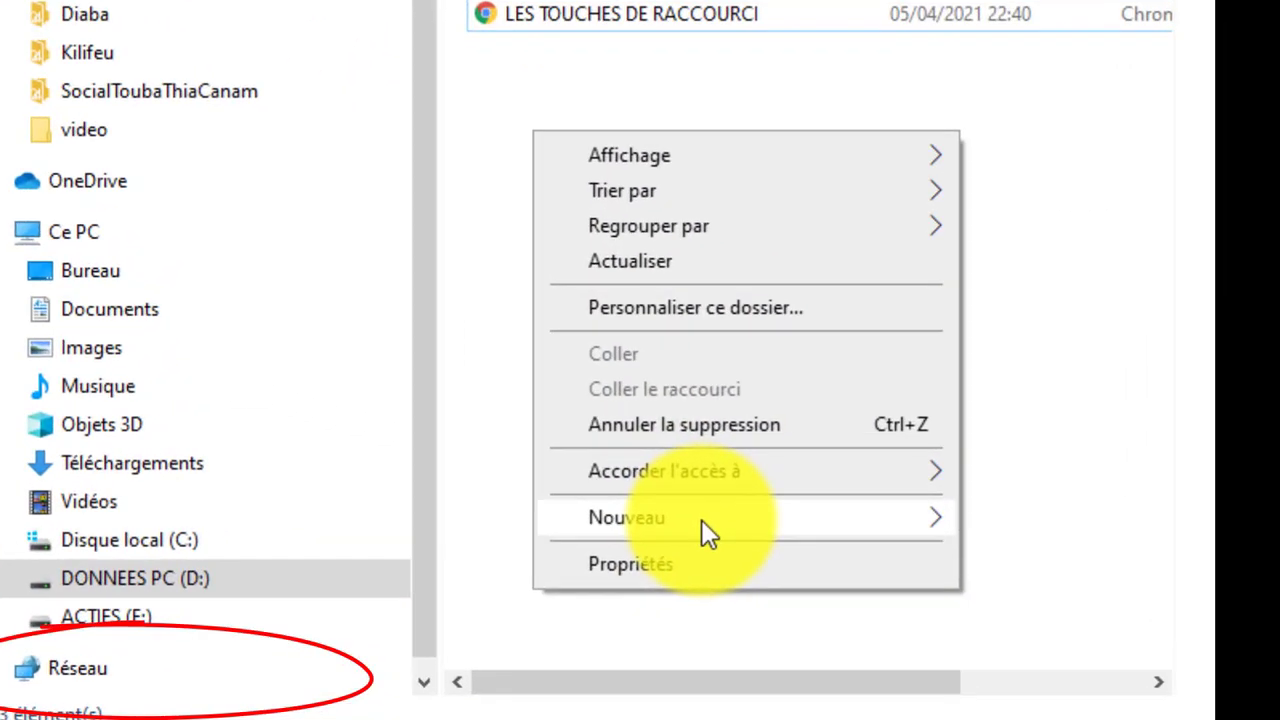
pyautogui.moveTo(701, 519)
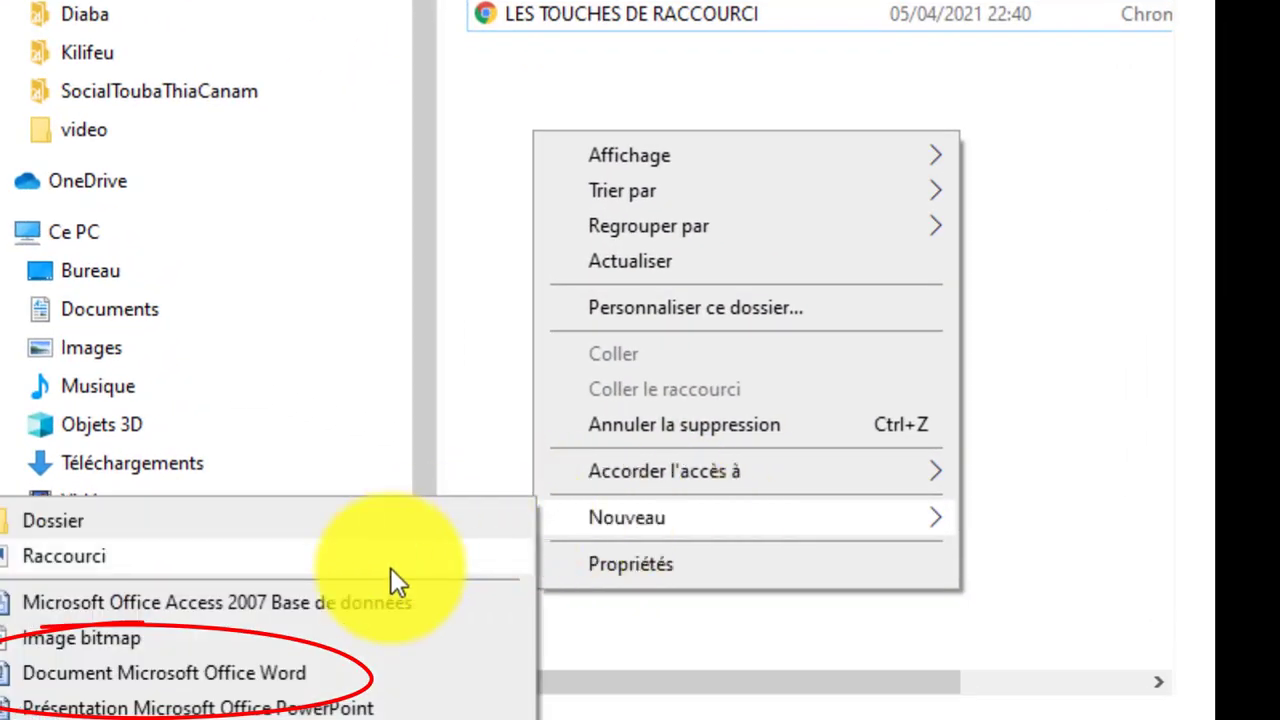
pyautogui.click(300, 664)
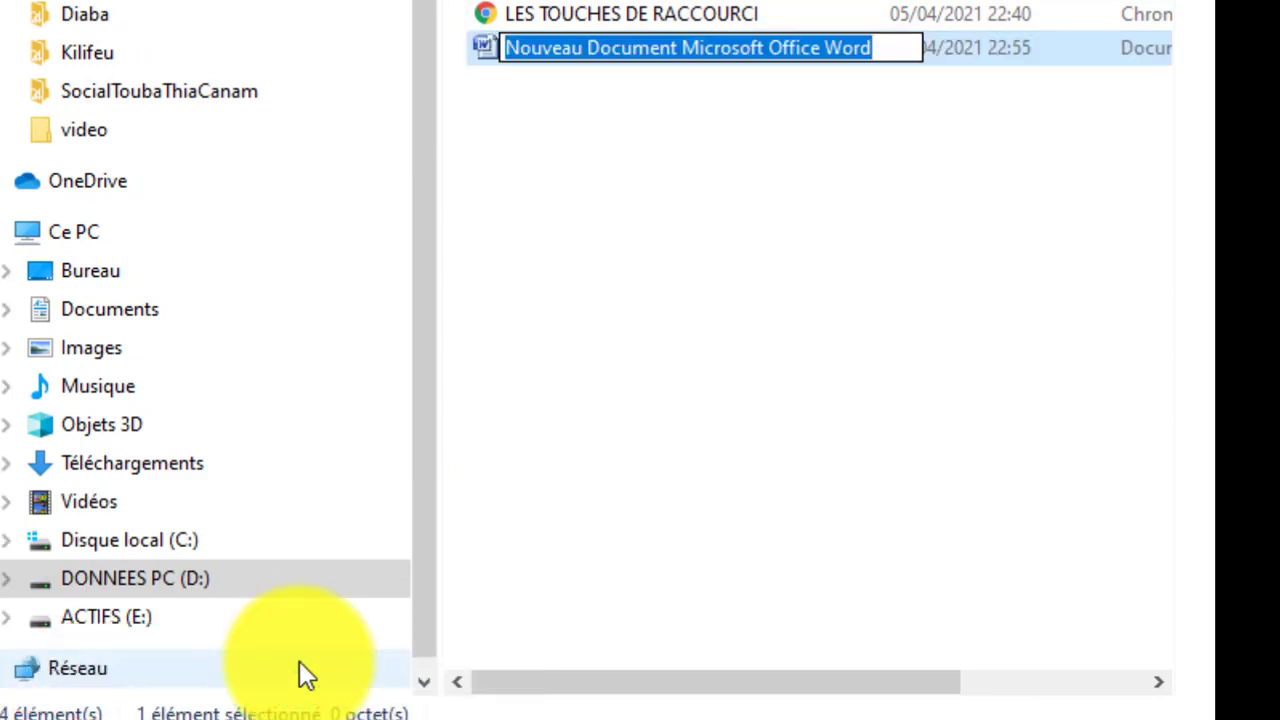
pyautogui.write('touches')
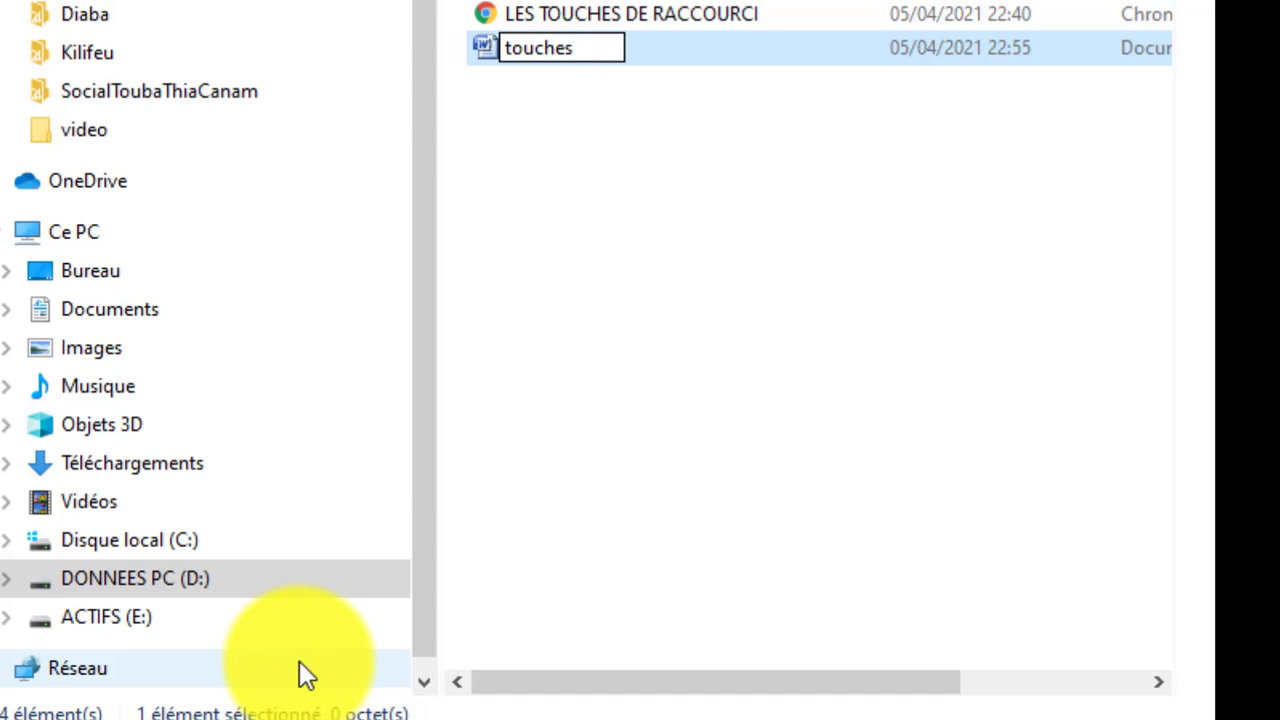
pyautogui.click(669, 262)
# - Open the "touches" document in Word and set the page zoom to 130 %
pyautogui.doubleClick(528, 46)
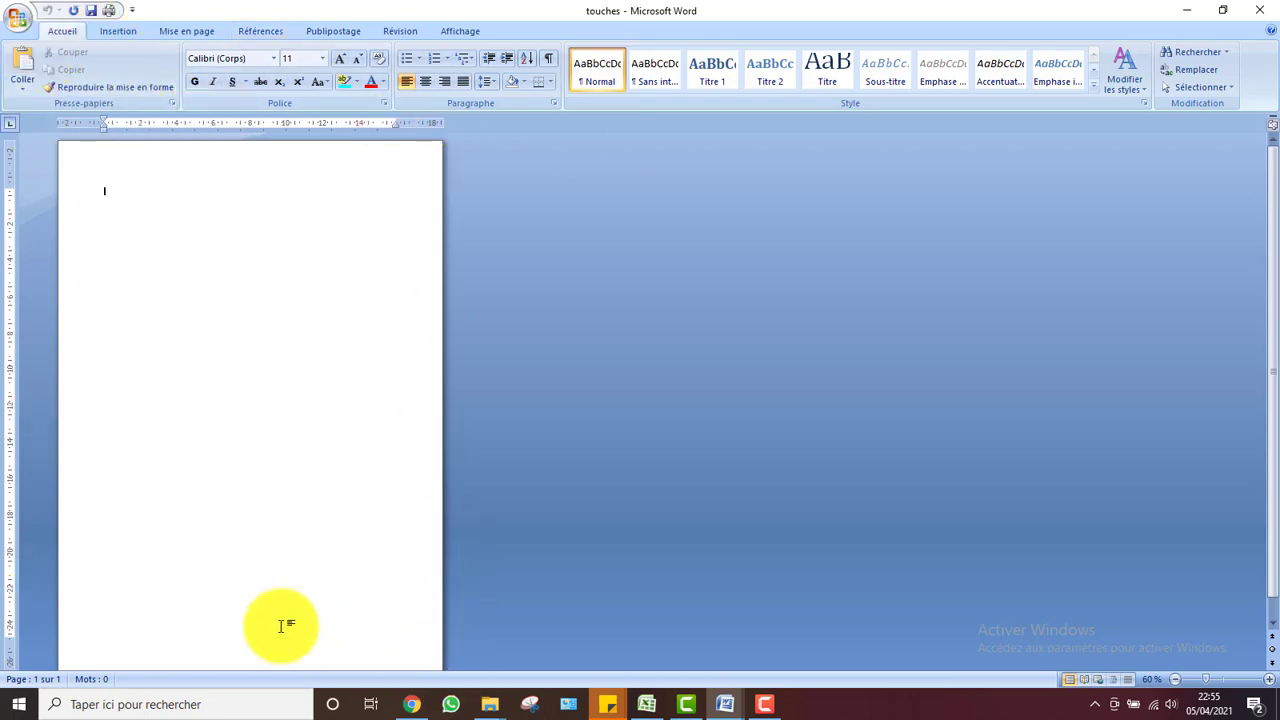
pyautogui.click(465, 35)
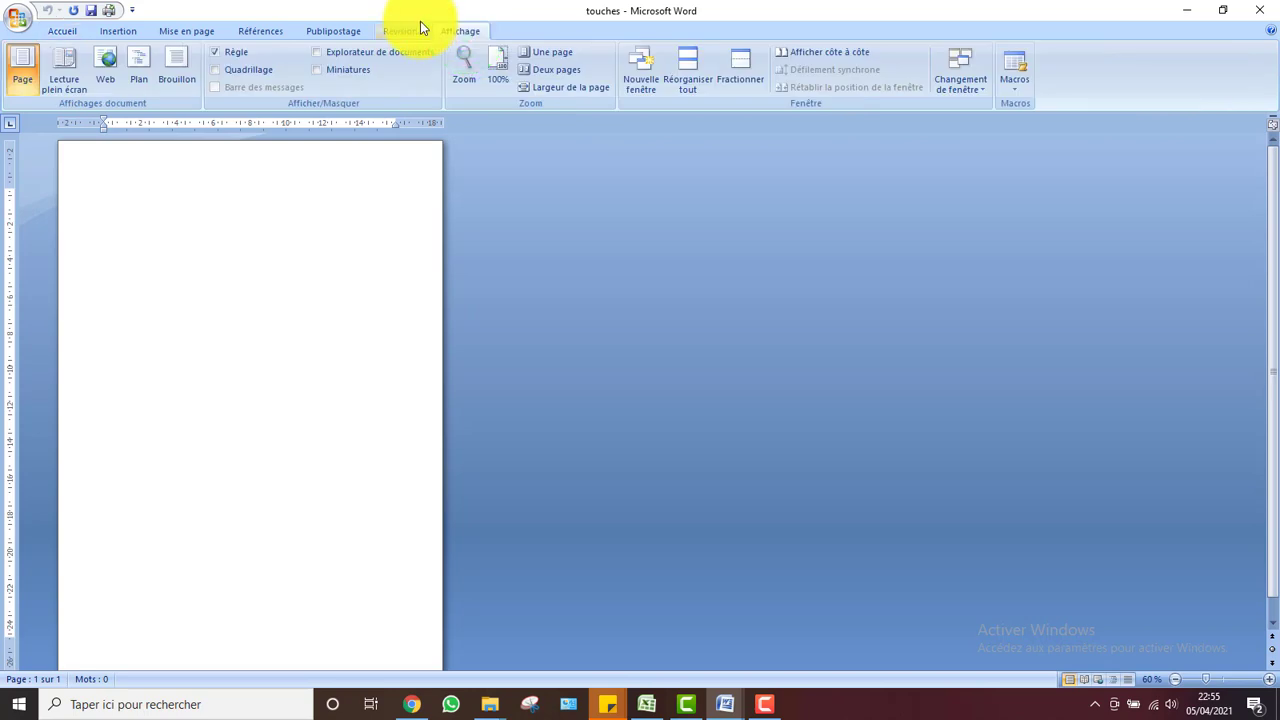
pyautogui.click(494, 69)
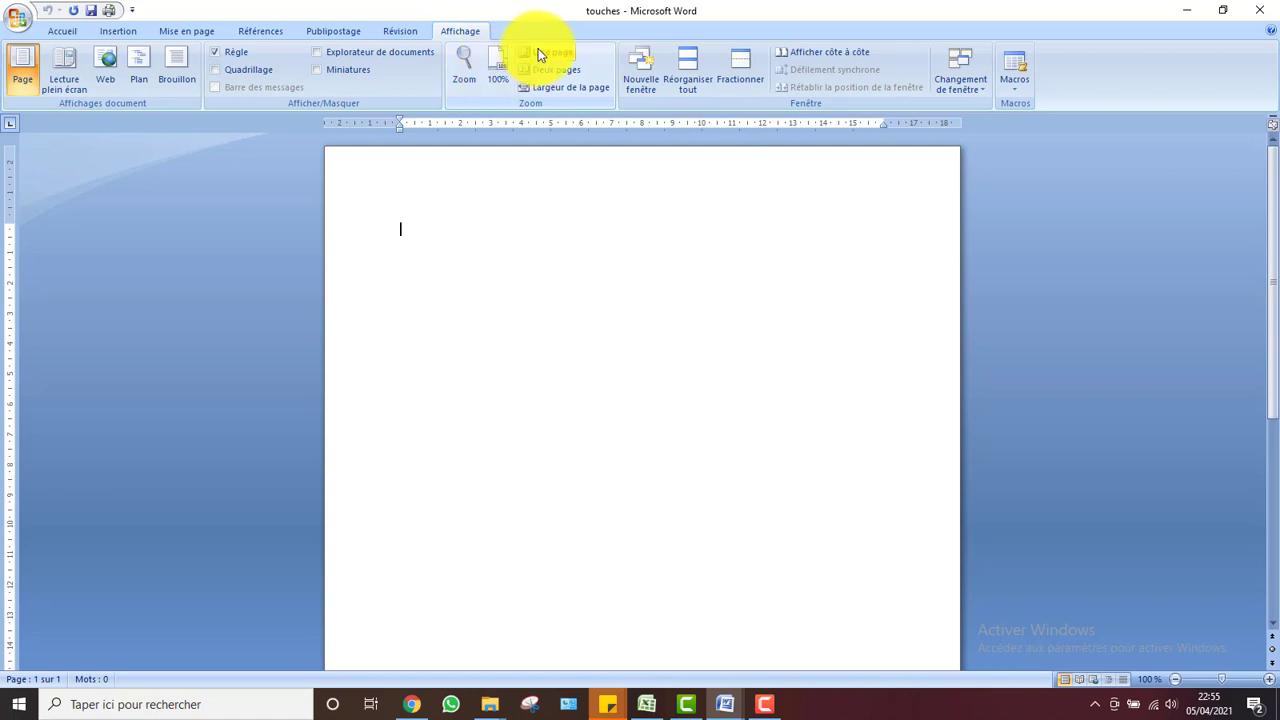
pyautogui.click(538, 52)
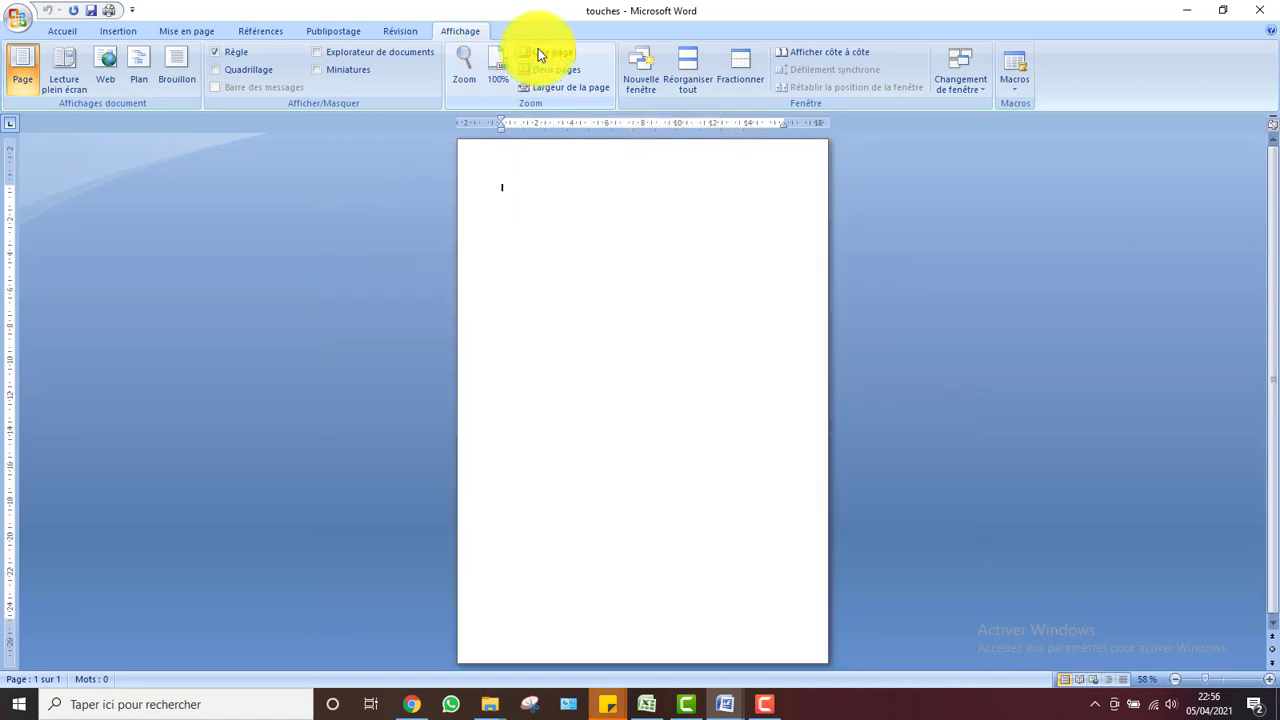
pyautogui.click(502, 58)
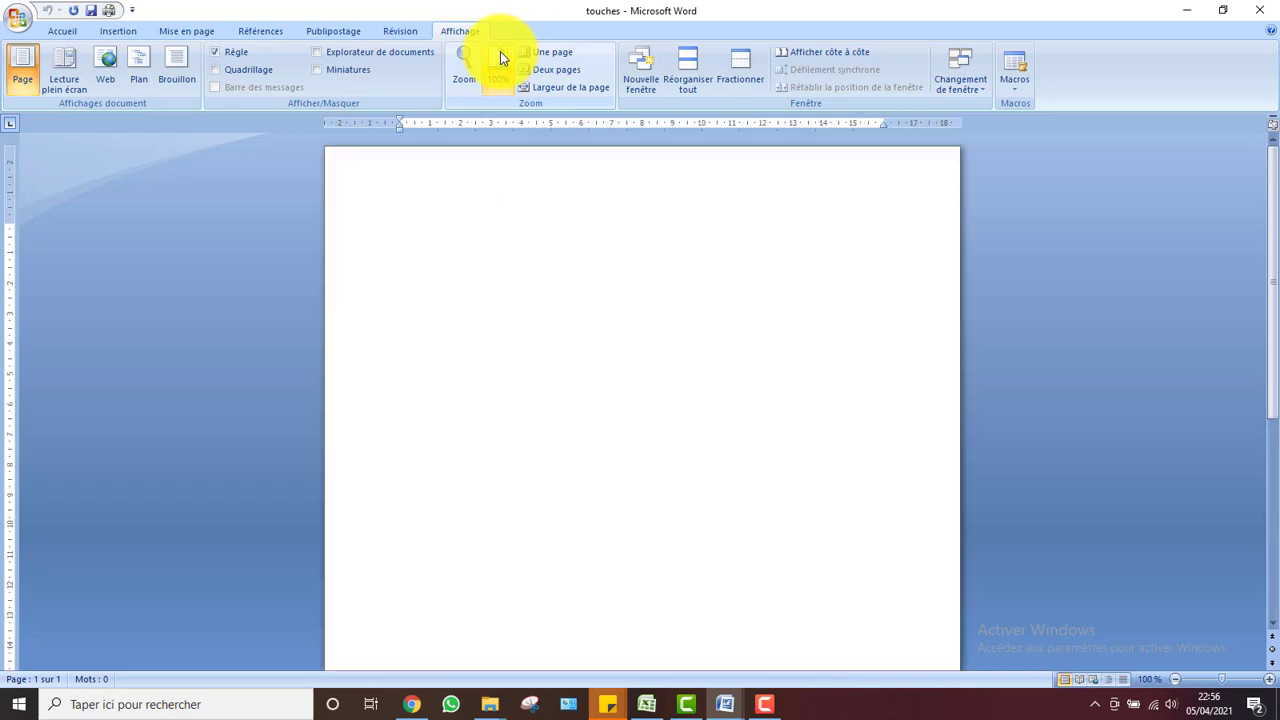
pyautogui.click(1268, 680)
pyautogui.click(1268, 680)
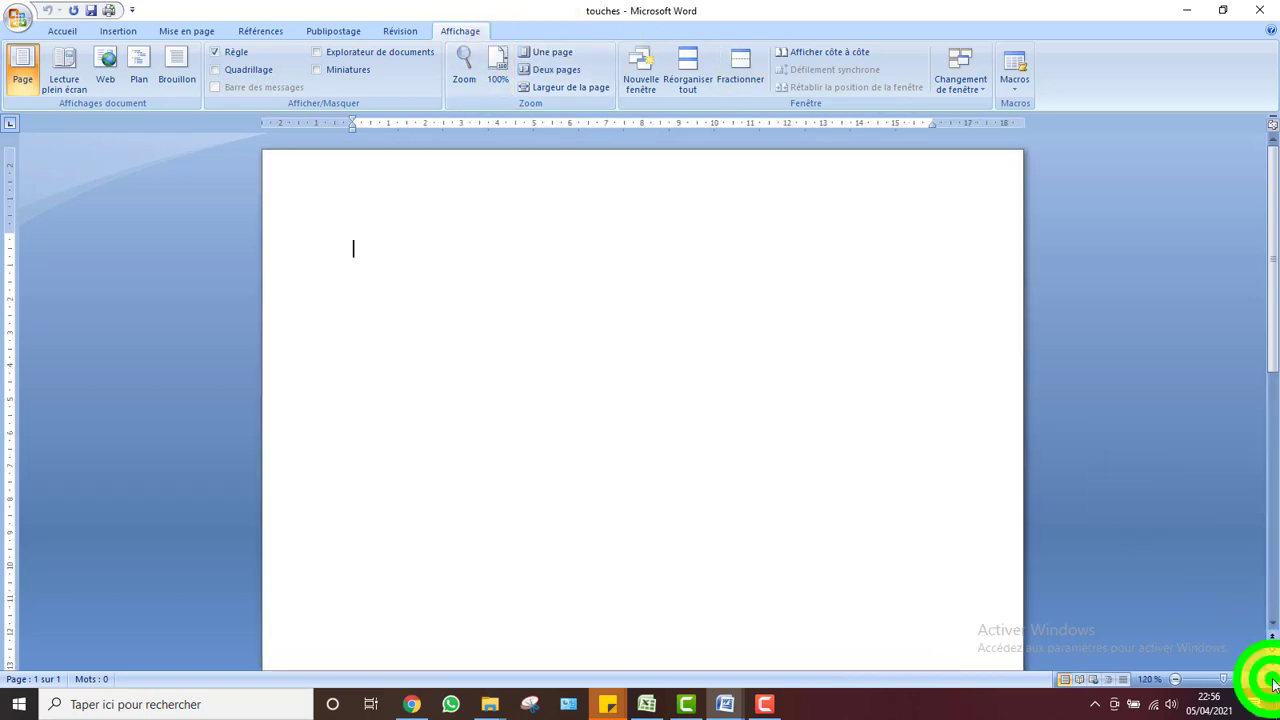
pyautogui.click(1268, 680)
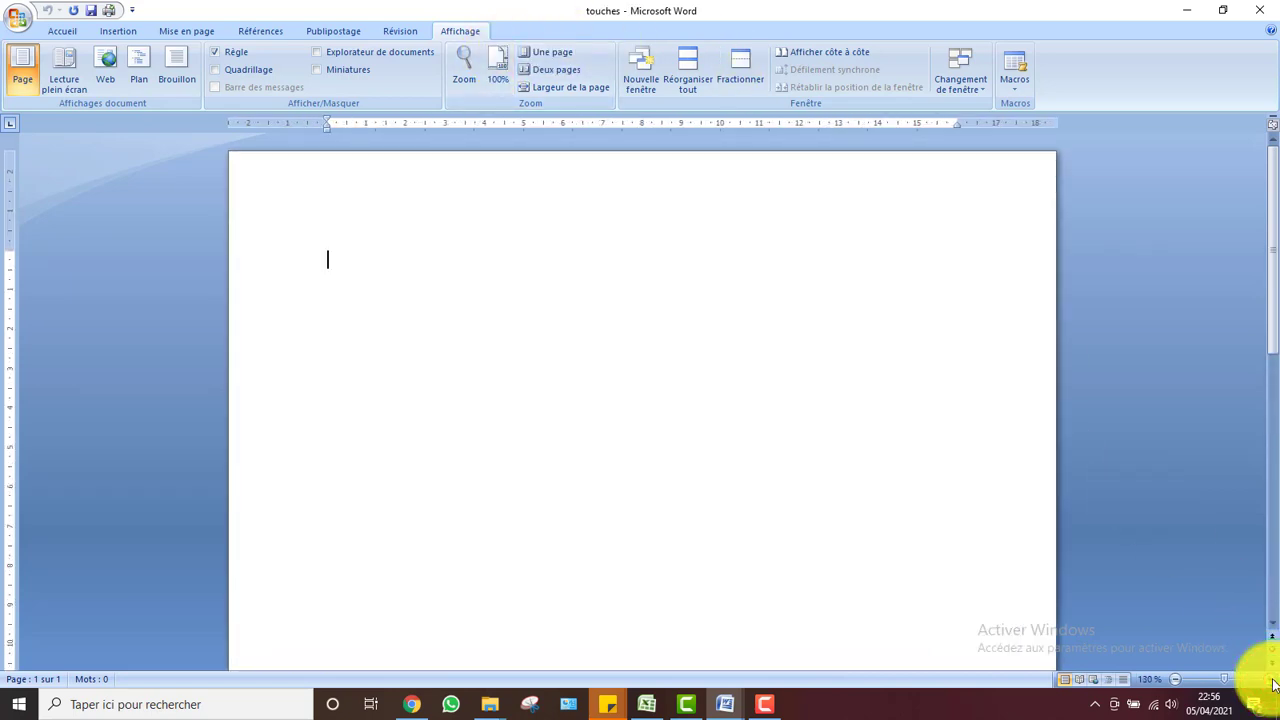
# - Write the title "Les touches de raccourci" on the first line and start a new paragraph
pyautogui.write('Les touches de ')
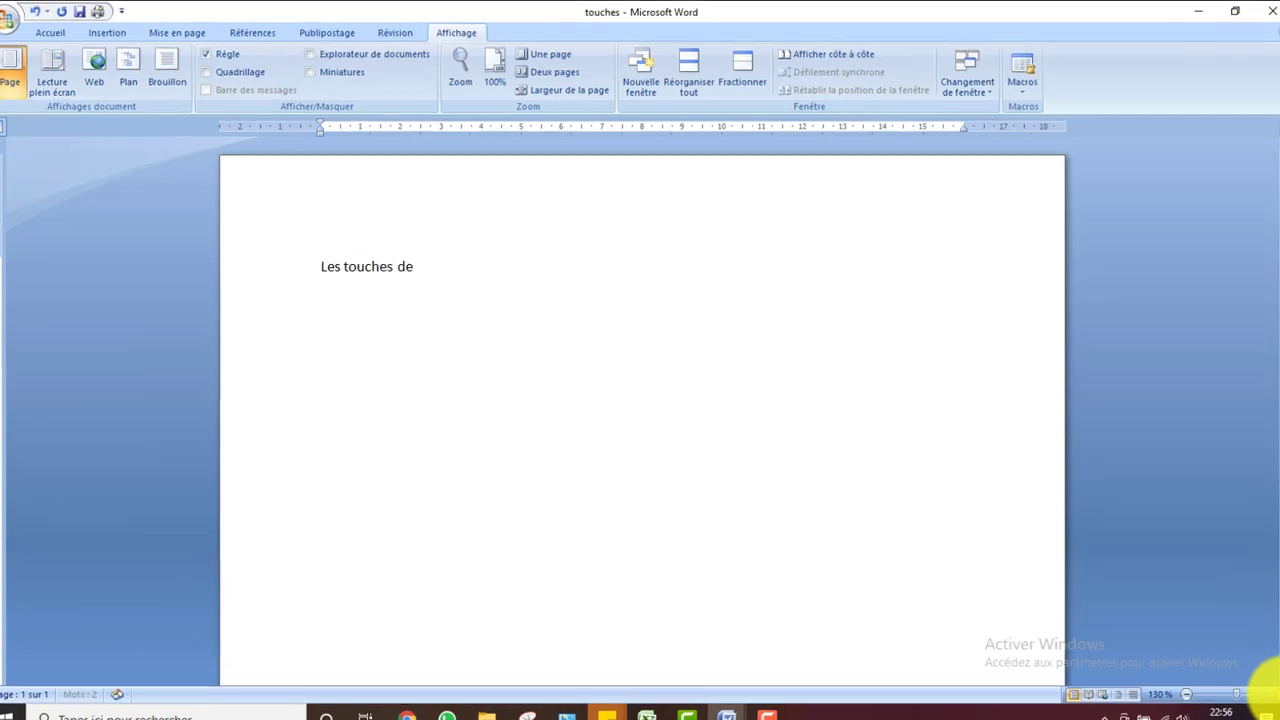
pyautogui.write('raccour')
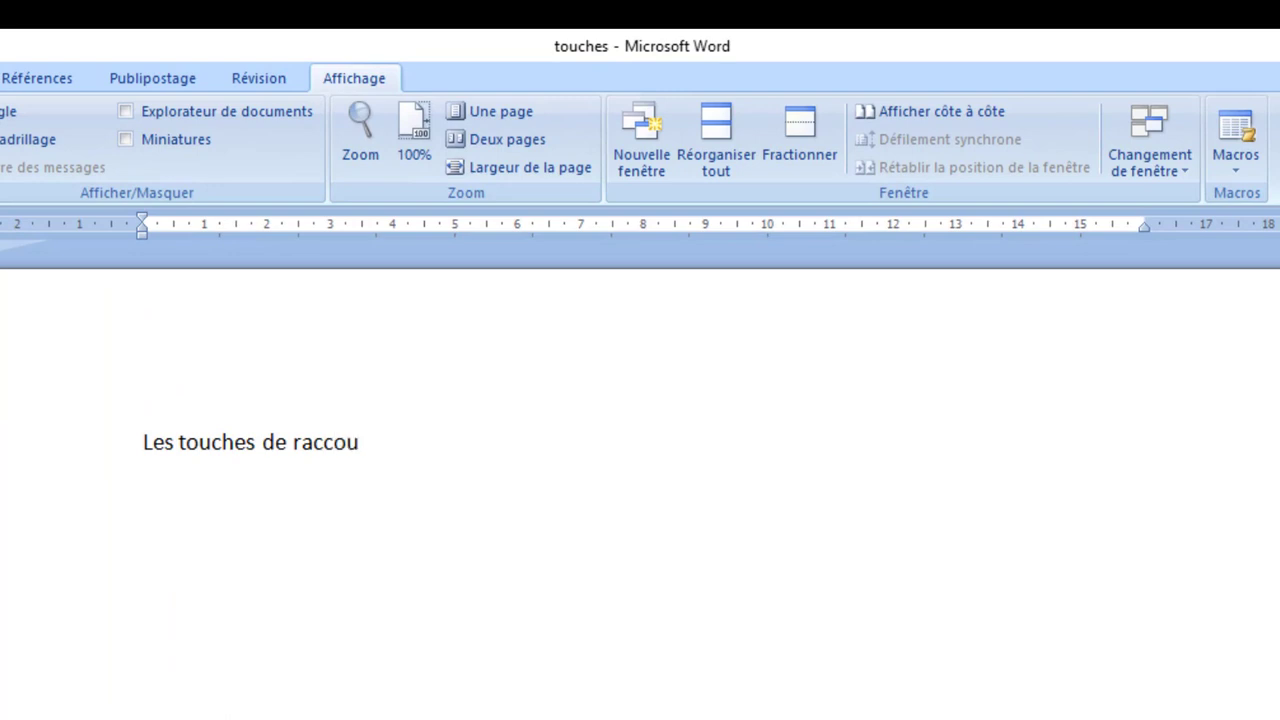
pyautogui.write('ci')
pyautogui.press('Return')
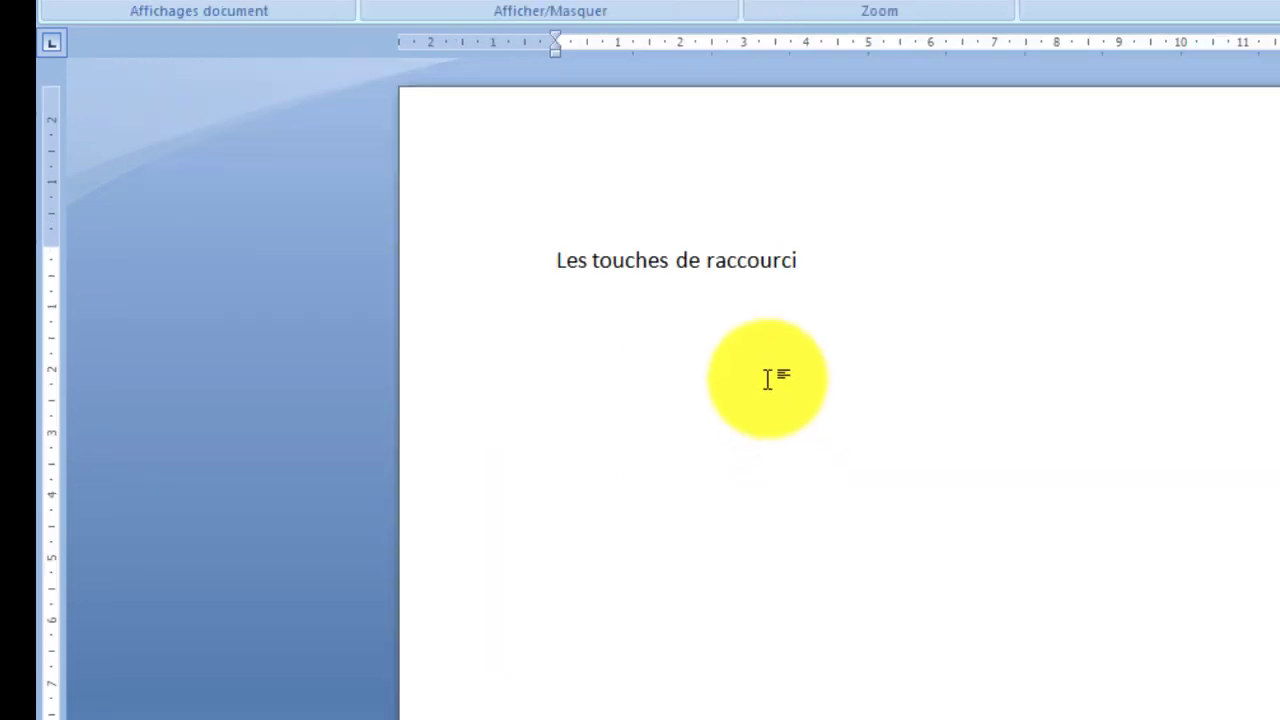
# - Write "Vous pouvez accopmplir rapidement" as the start of the paragraph below the title
pyautogui.write('vous')
pyautogui.write(' pouvez')
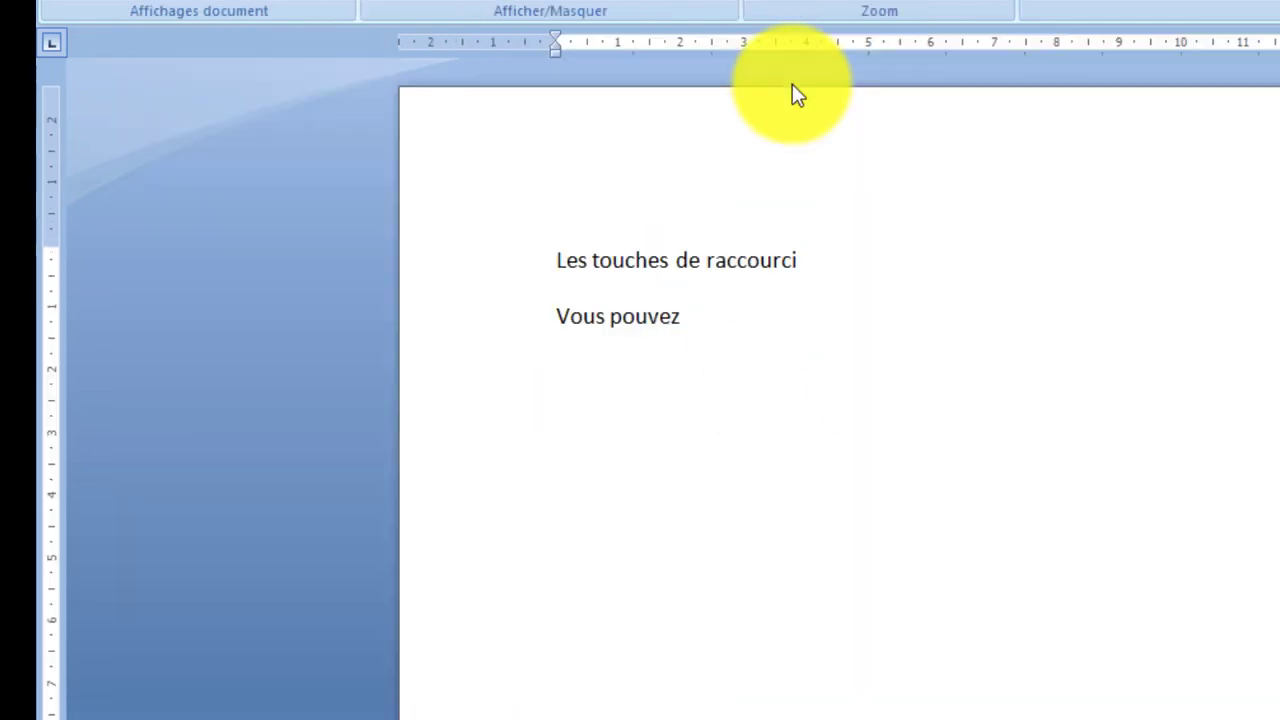
pyautogui.click(704, 359)
pyautogui.write('acco')
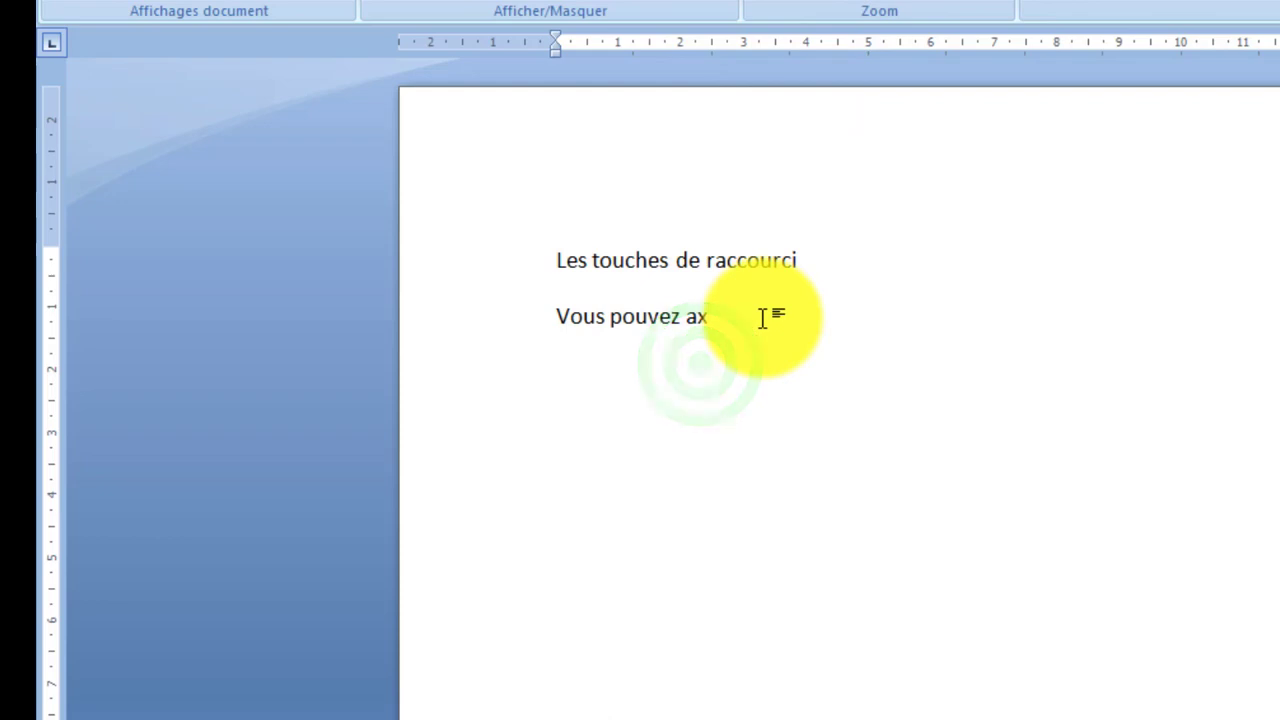
pyautogui.write('pli')
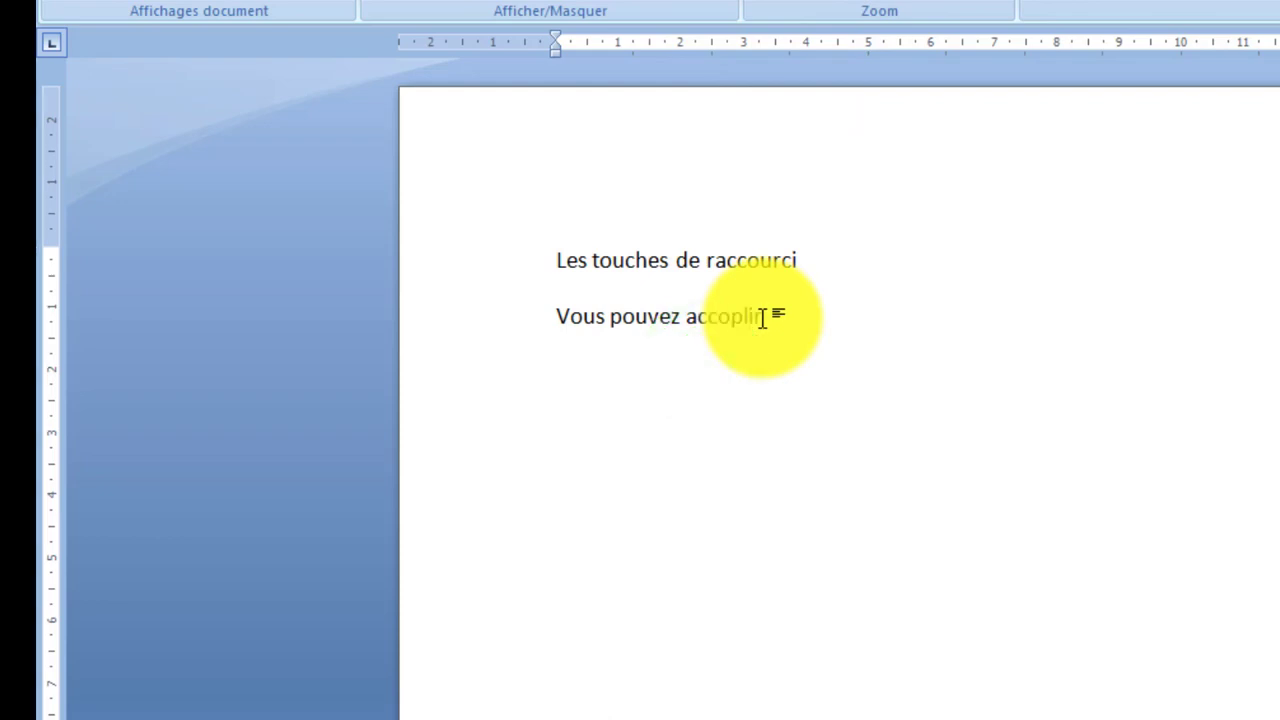
pyautogui.press('BackSpace')
pyautogui.press('BackSpace')
pyautogui.write('mplir rapi')
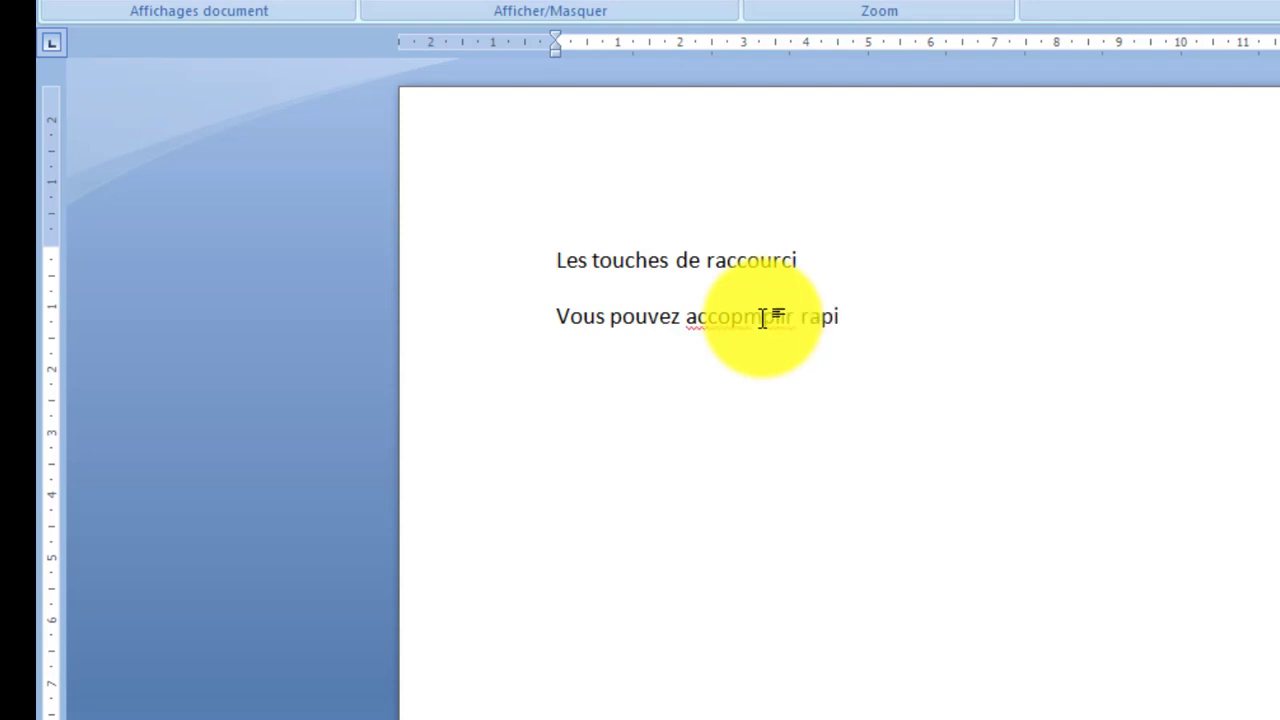
pyautogui.write('dement')
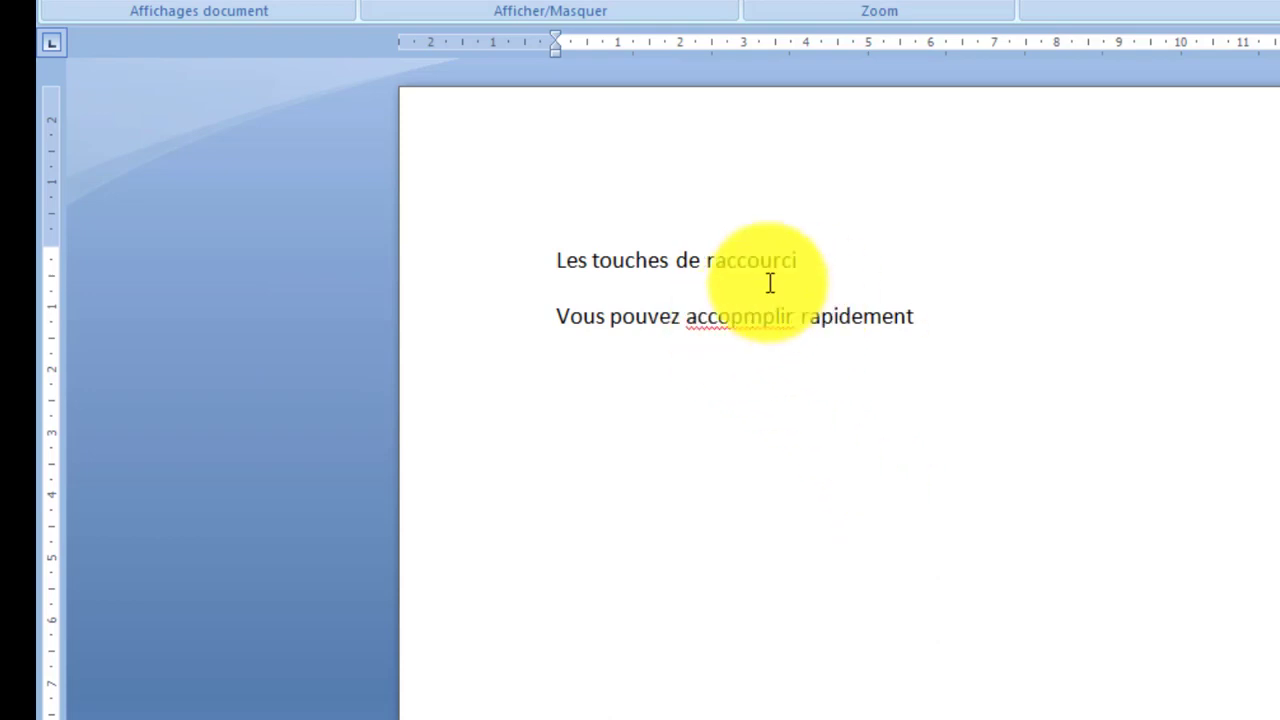
# - Replace the misspelled word after "Vous pouvez" with the spelling suggestion "accomplir"
pyautogui.rightClick(731, 317)
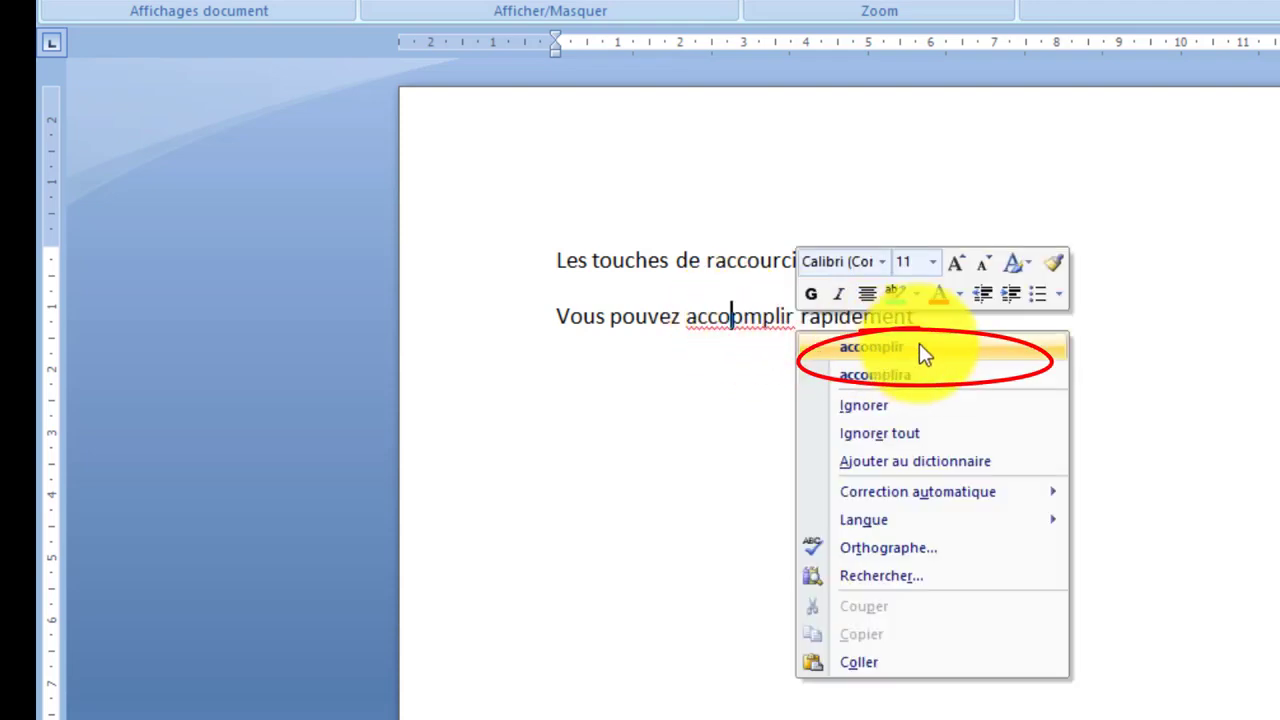
pyautogui.click(682, 358)
pyautogui.rightClick(773, 320)
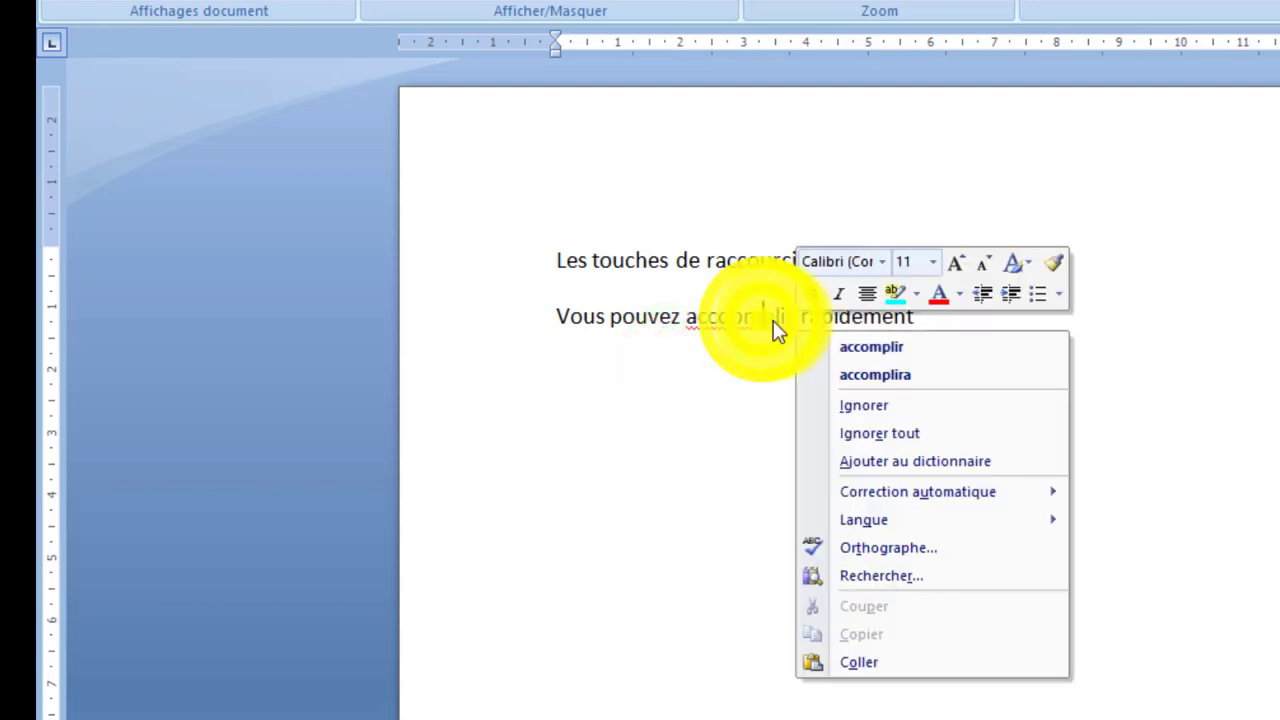
pyautogui.click(845, 338)
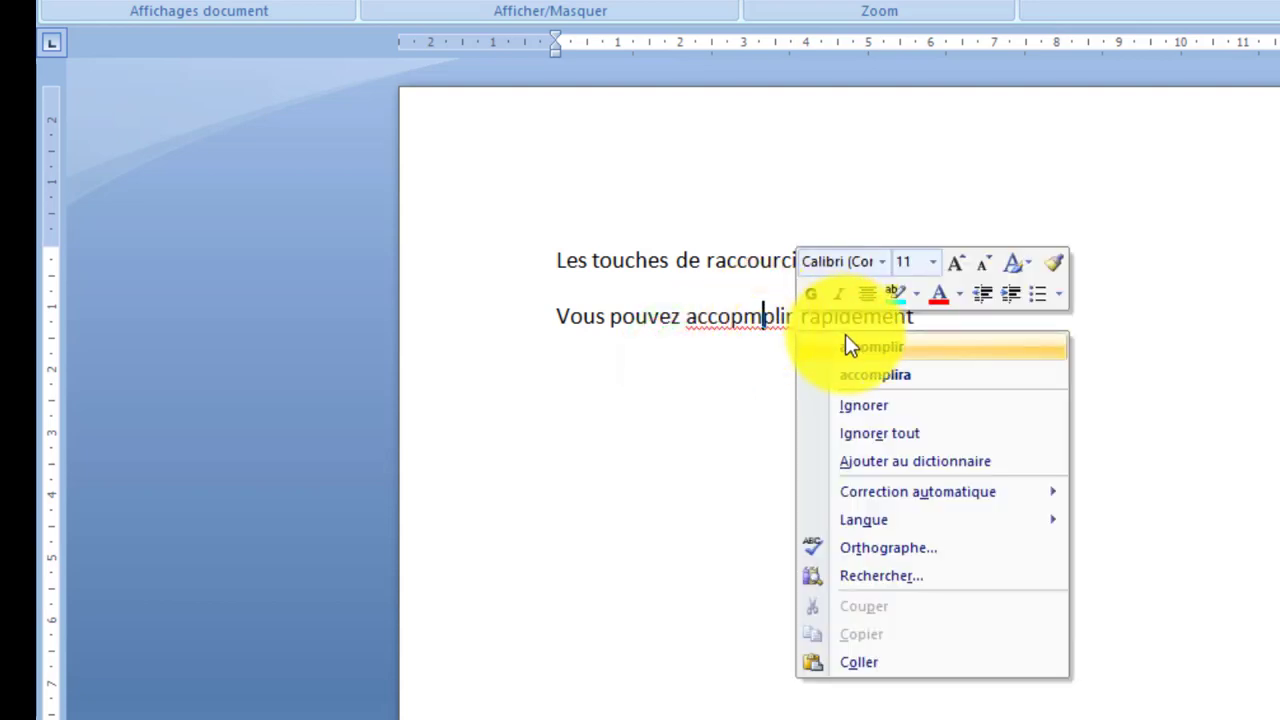
pyautogui.click(845, 345)
pyautogui.click(922, 330)
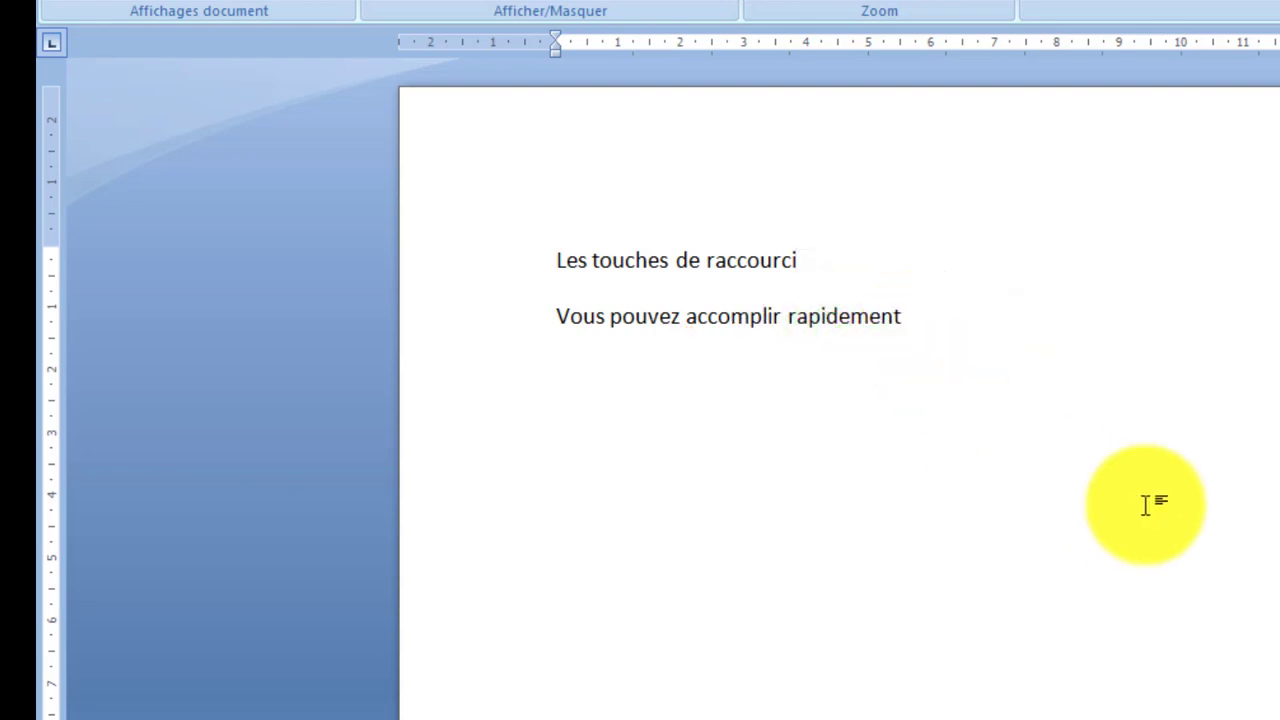
# - Complete the body paragraph through "même groupe." and paste the image of the formatted sample text below it
pyautogui.hotkey('ctrl', 'Return')
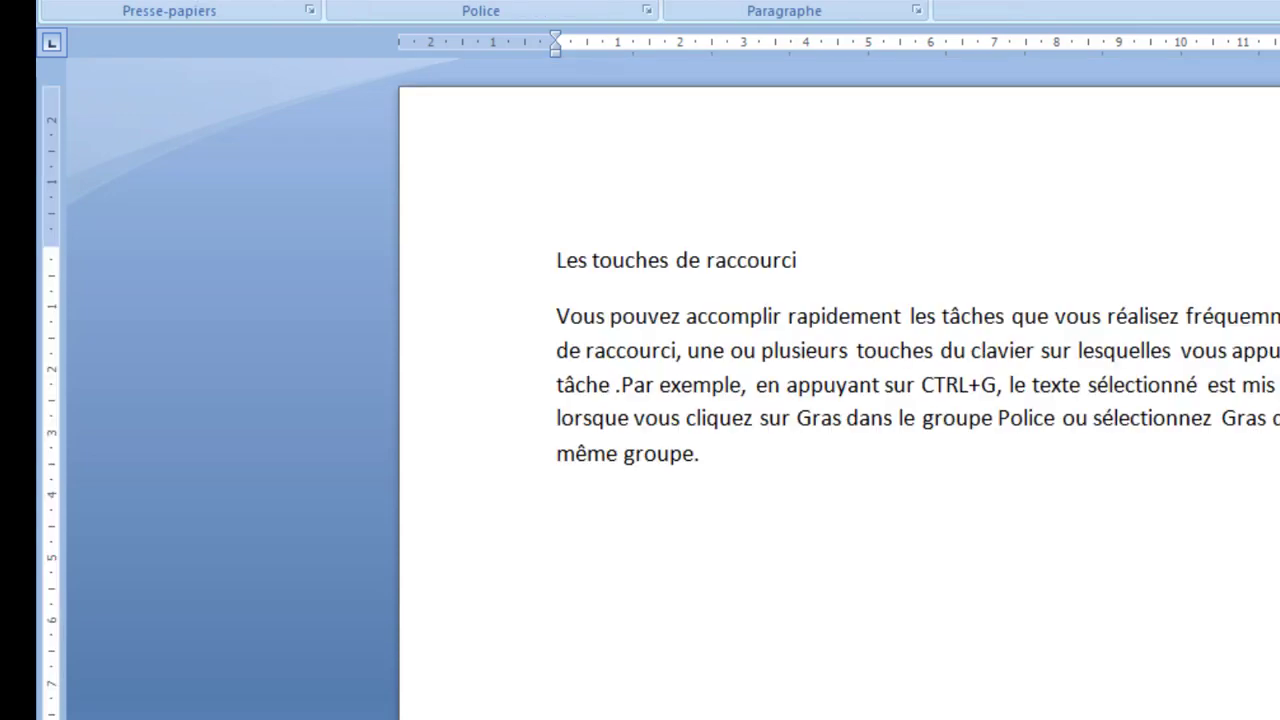
pyautogui.click(747, 557)
pyautogui.click(566, 495)
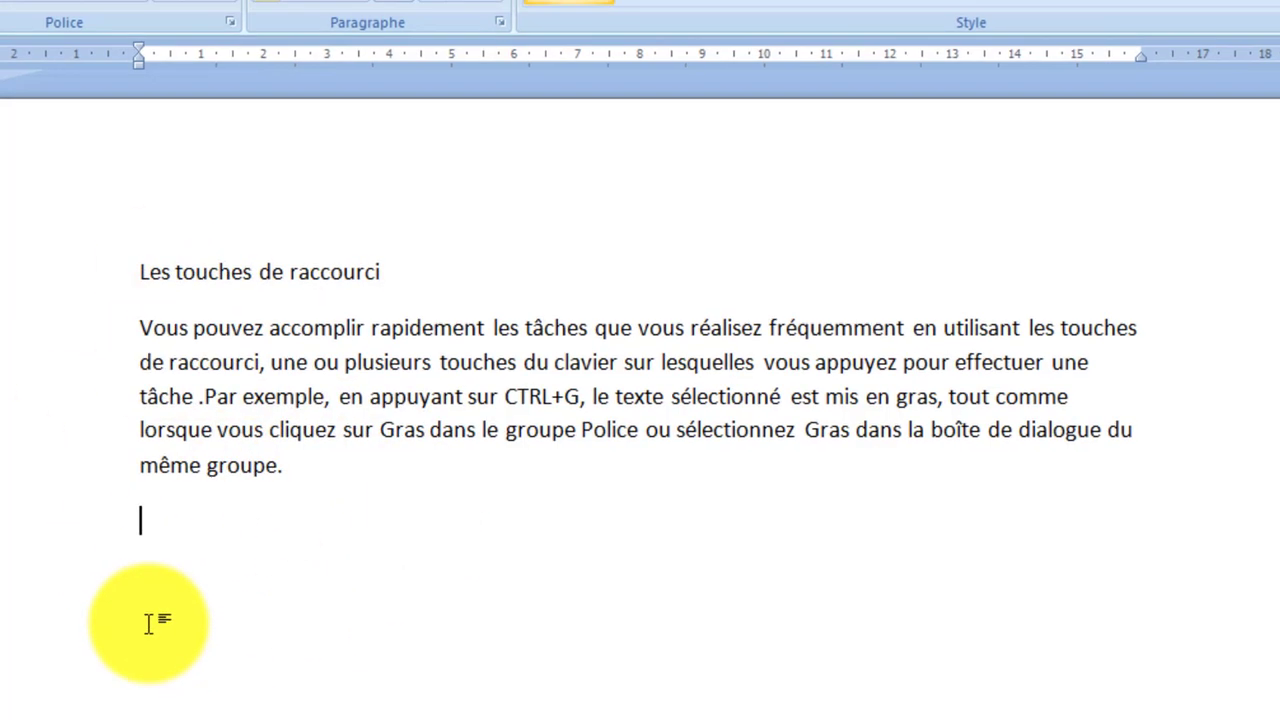
pyautogui.hotkey('ctrl', 'v')
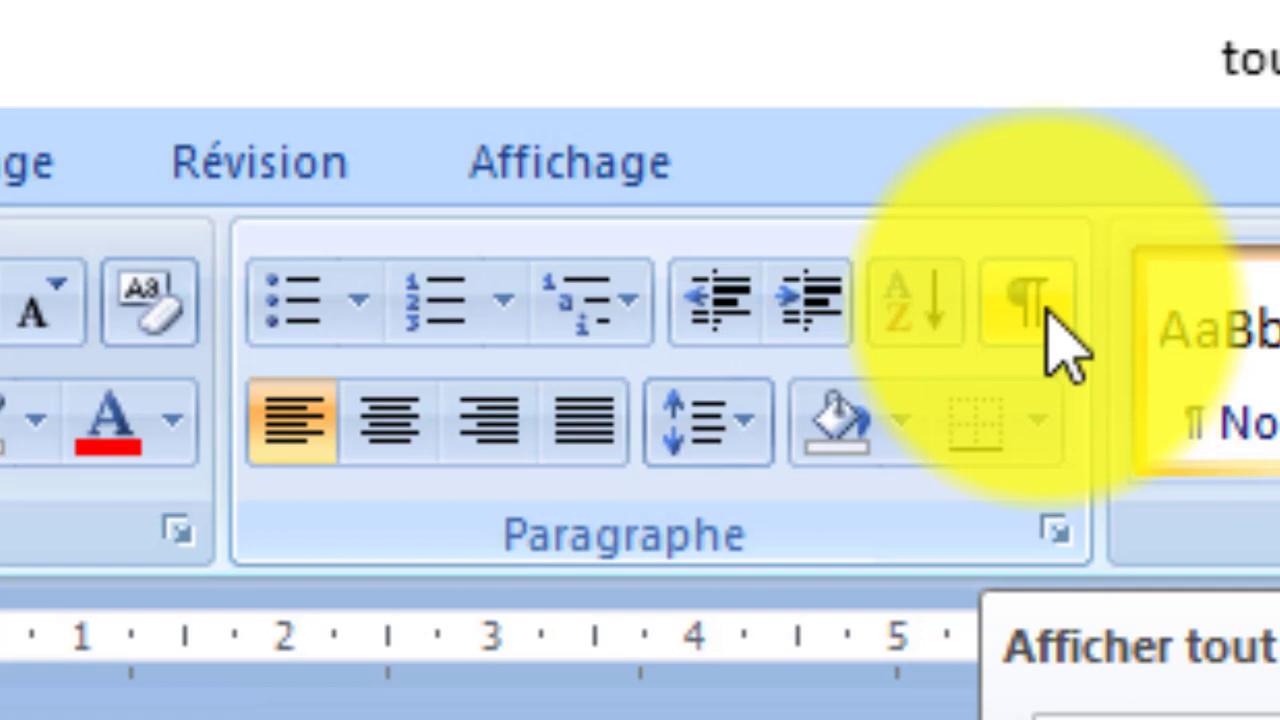
# - Display the nonprinting formatting marks in the document and hide them again
pyautogui.click(1050, 315)
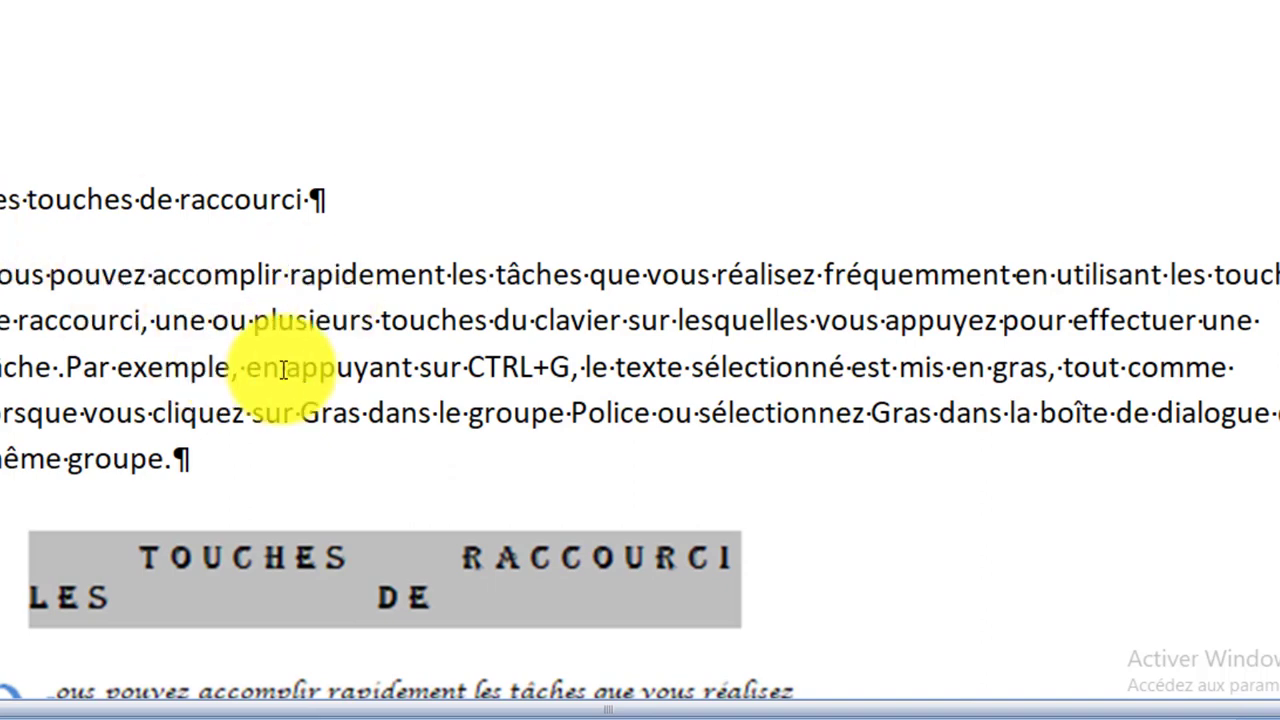
pyautogui.click(338, 370)
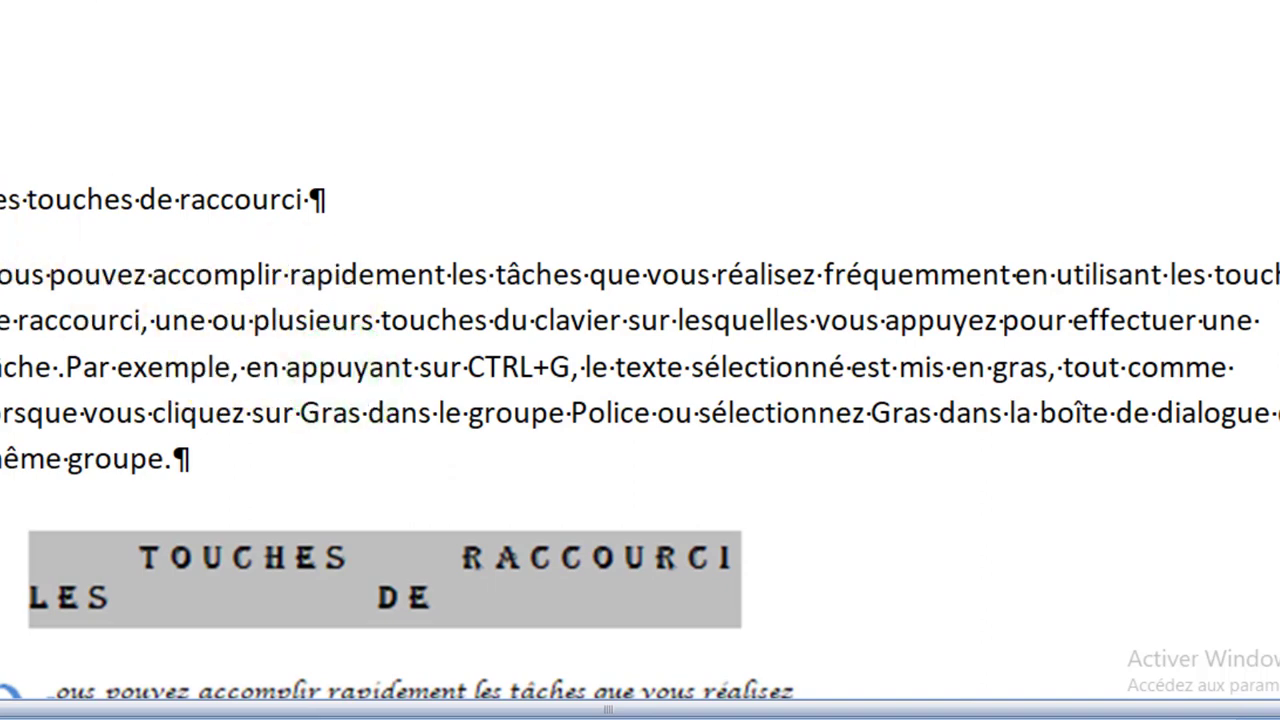
pyautogui.hotkey('ctrl', 'shift', '8')
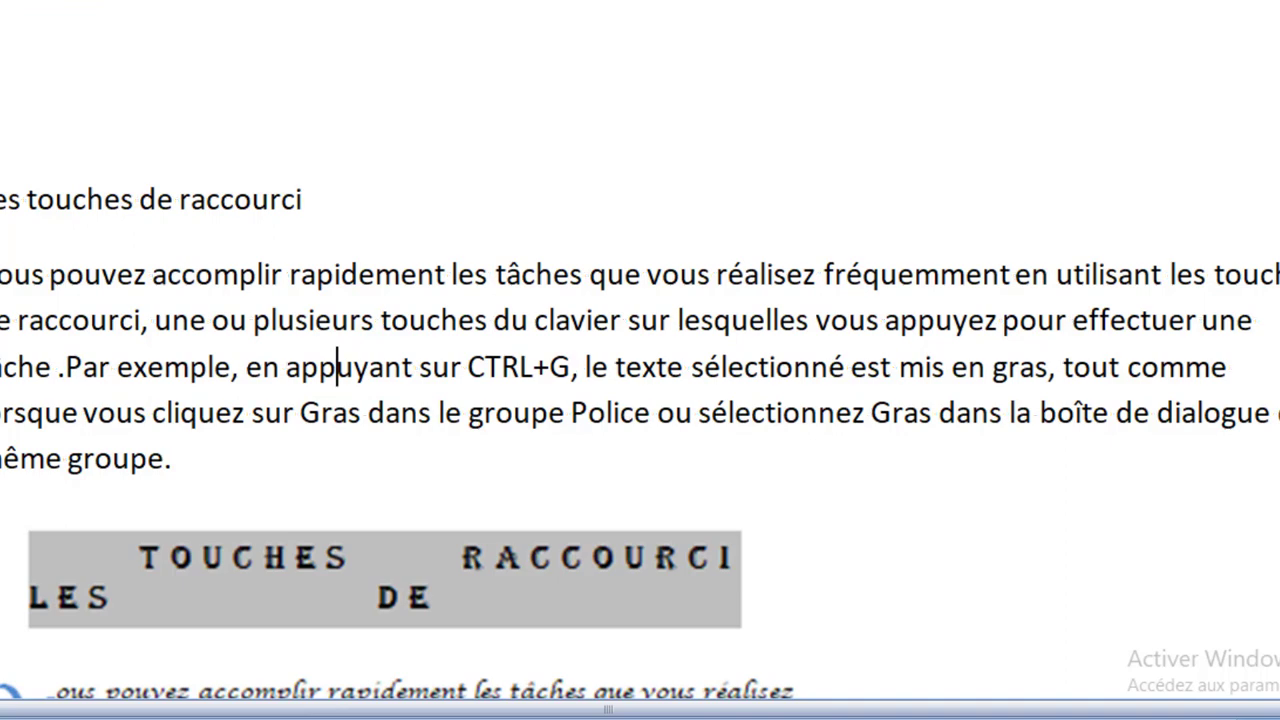
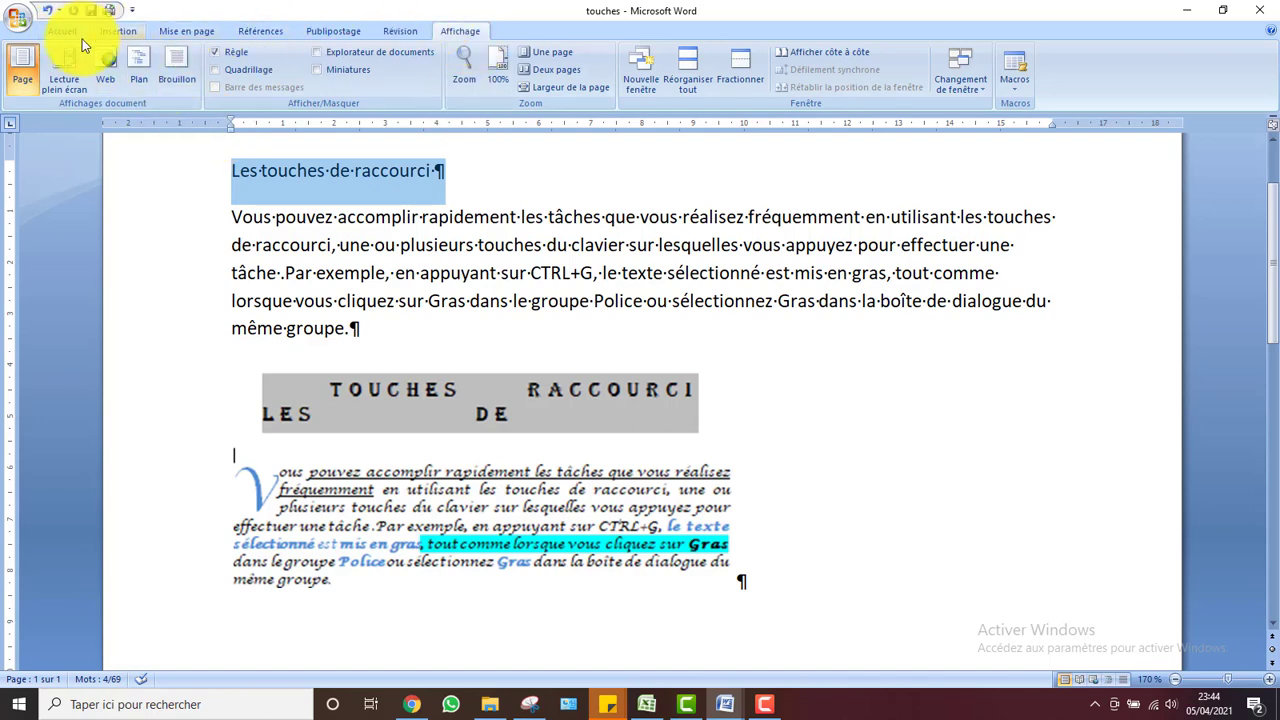
# - Set the font of the title "Les touches de raccourci" to Algerian
pyautogui.click(58, 31)
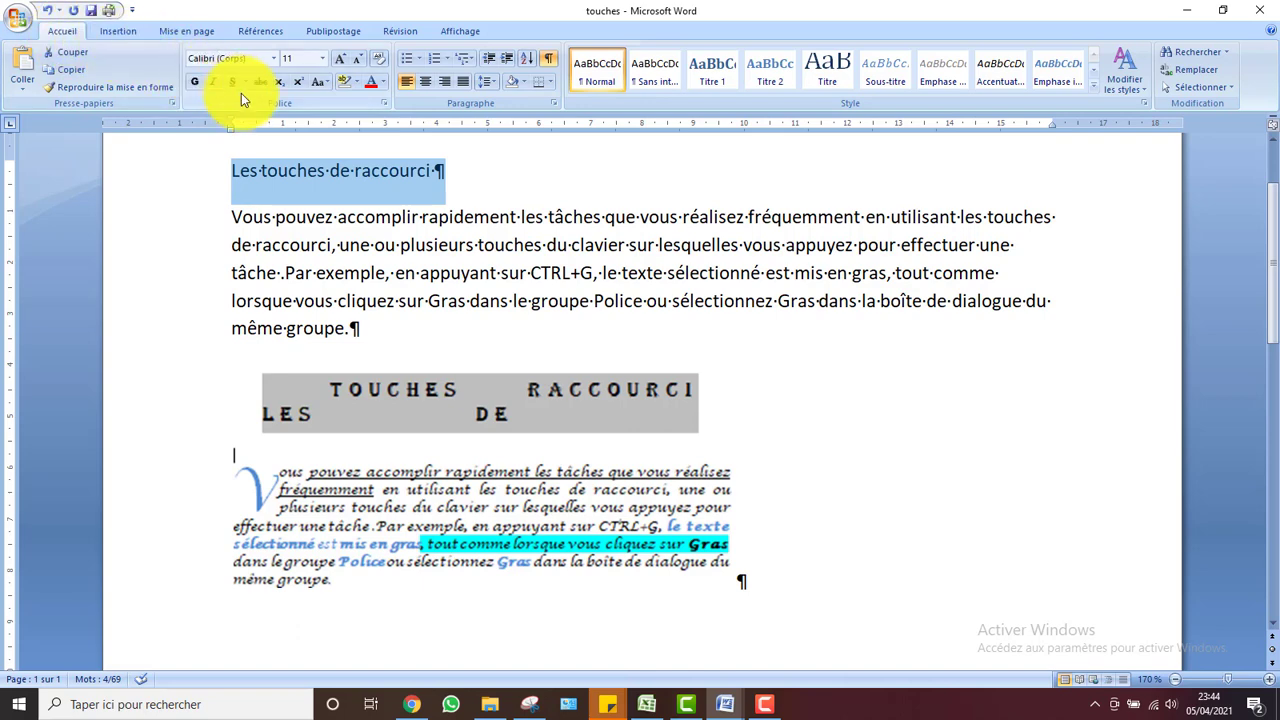
pyautogui.click(268, 54)
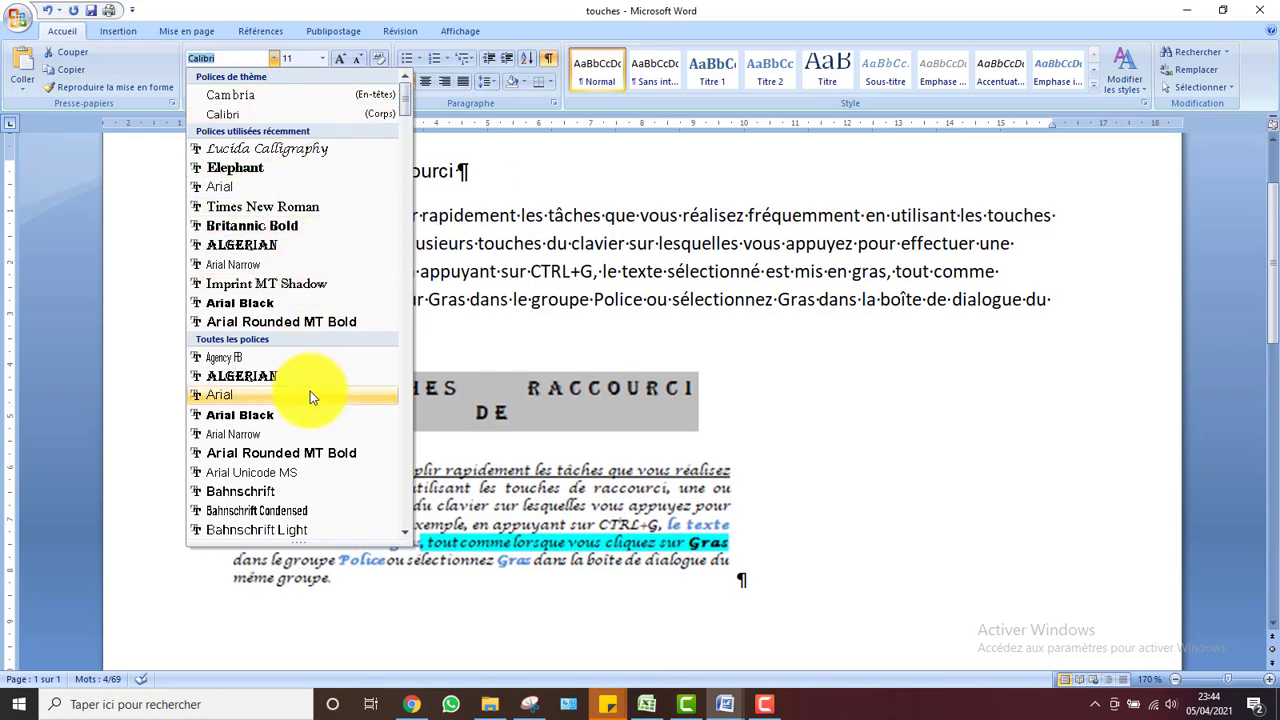
pyautogui.moveTo(401, 111); pyautogui.dragTo(404, 138)
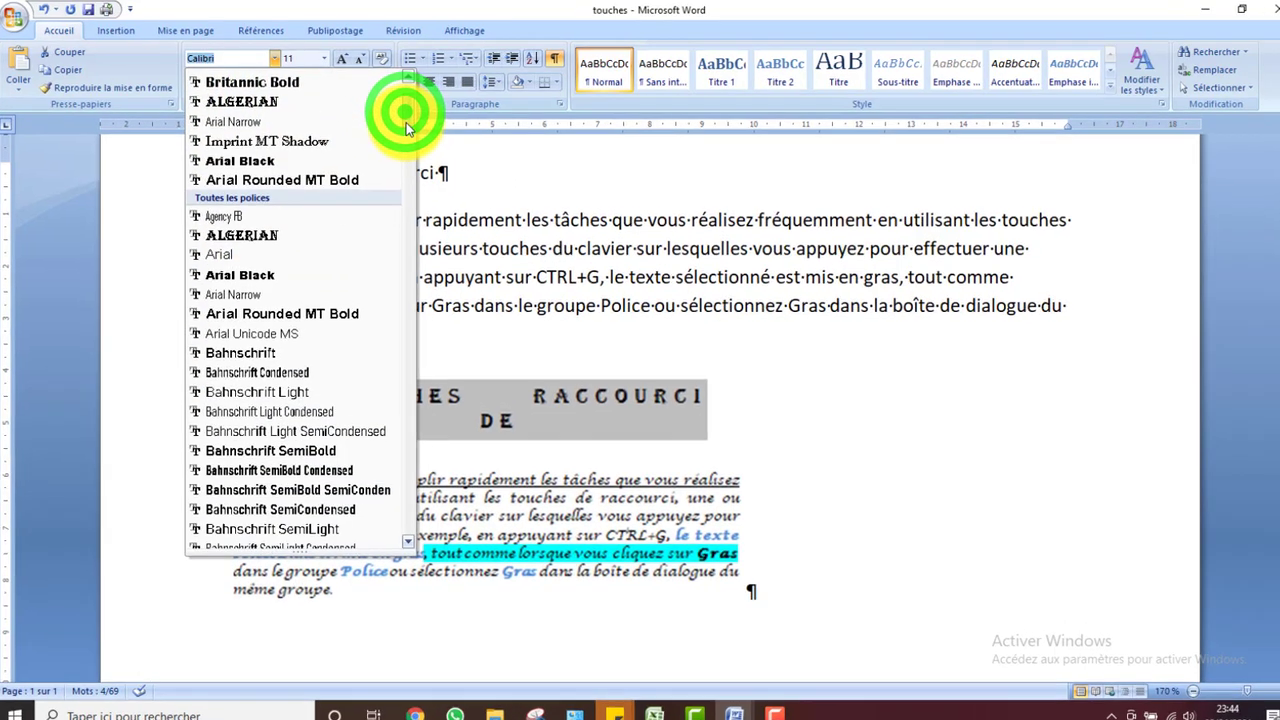
pyautogui.moveTo(513, 190); pyautogui.dragTo(459, 35)
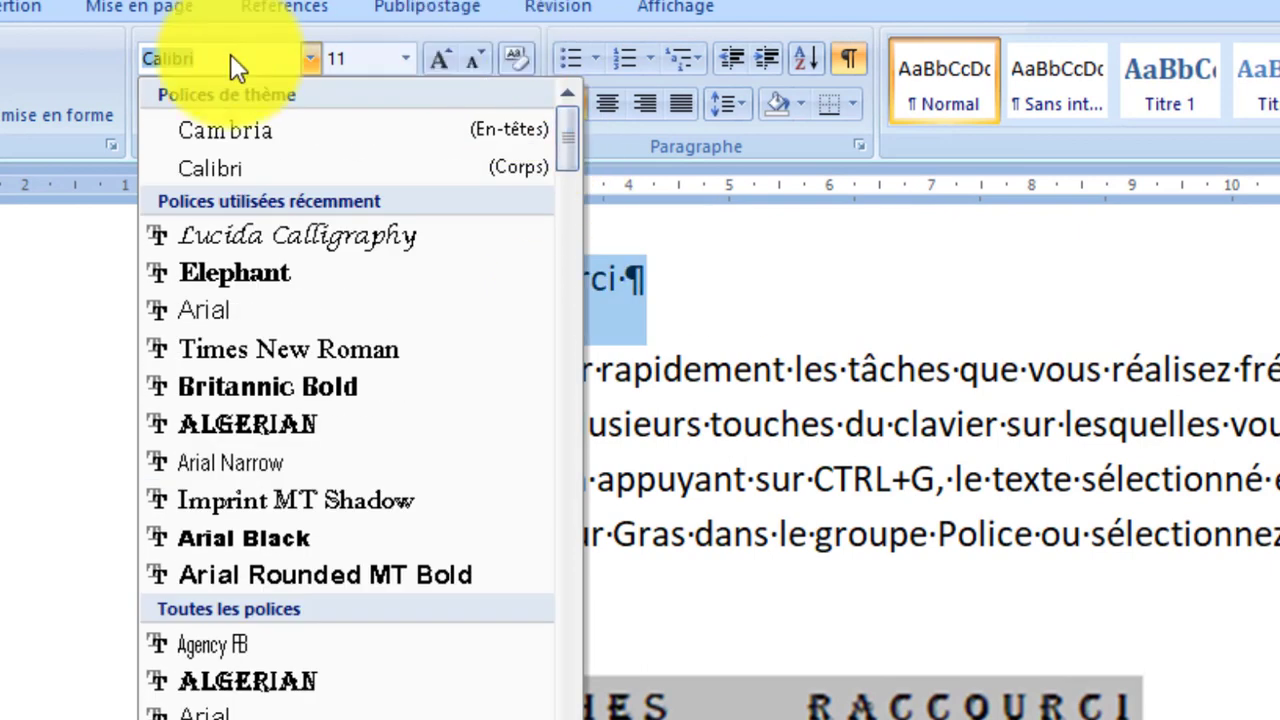
pyautogui.click(230, 54)
pyautogui.click(230, 54)
pyautogui.click(185, 54)
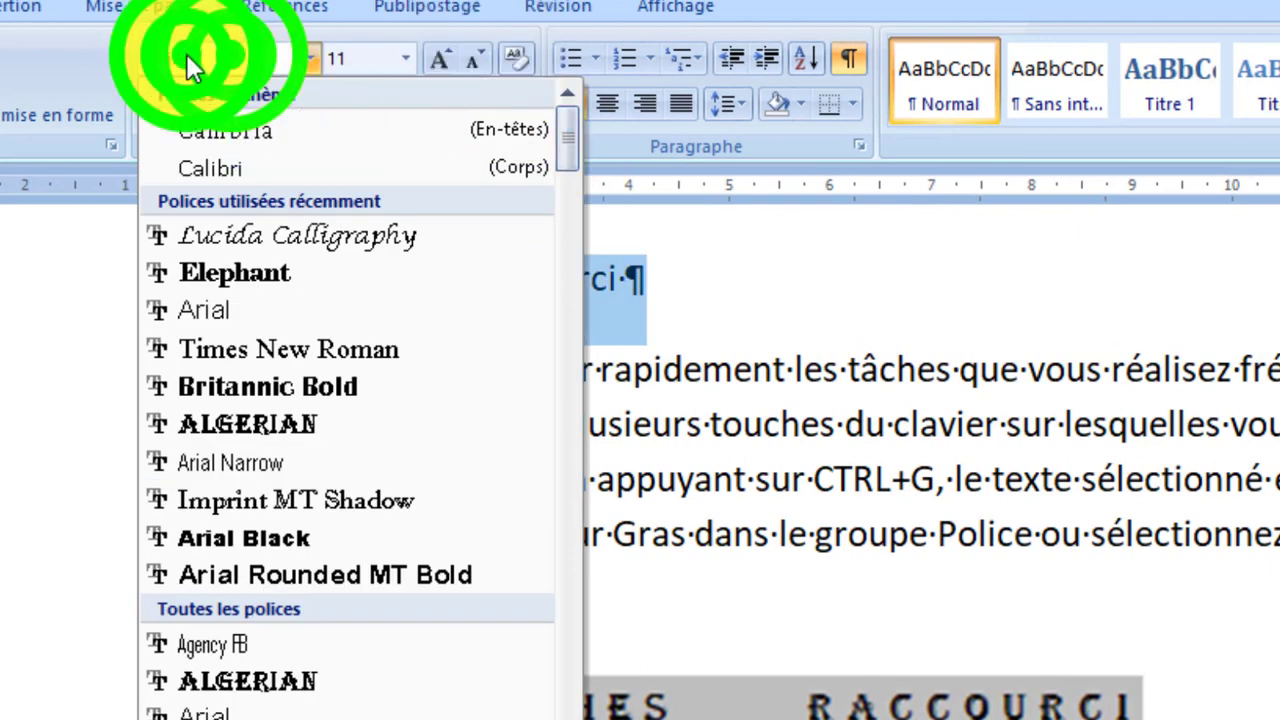
pyautogui.write('Algerian')
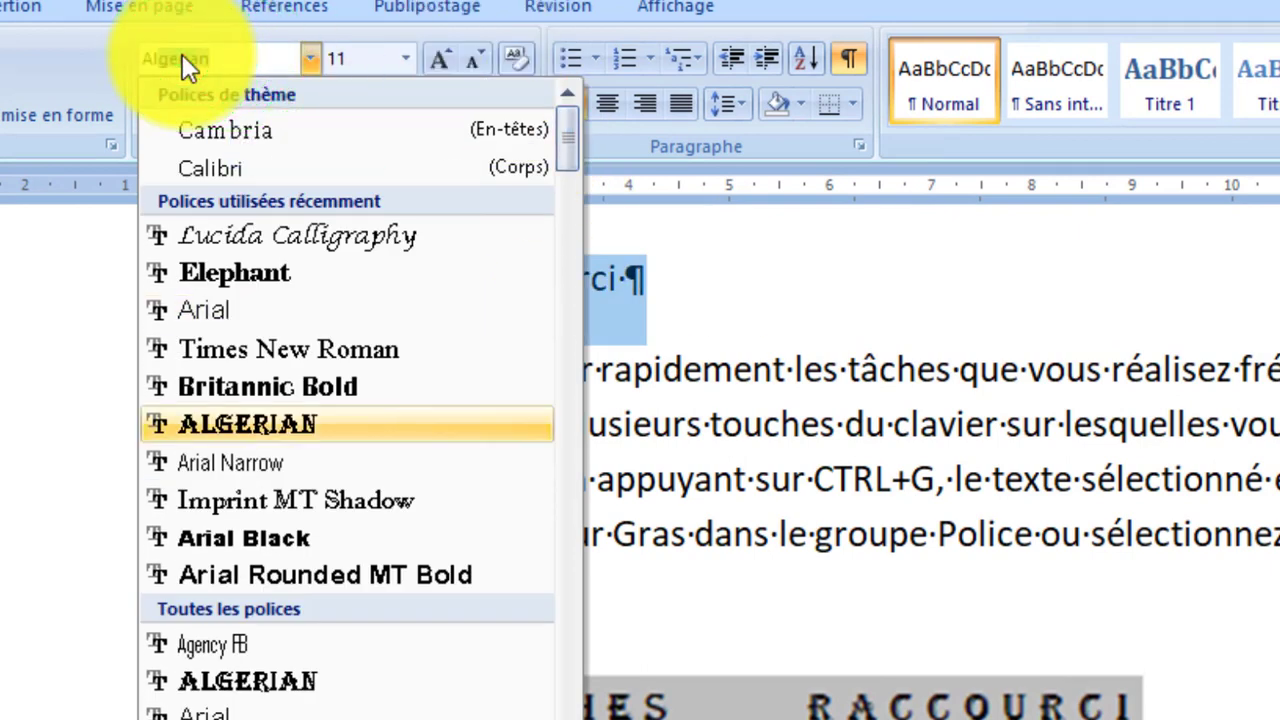
pyautogui.click(298, 424)
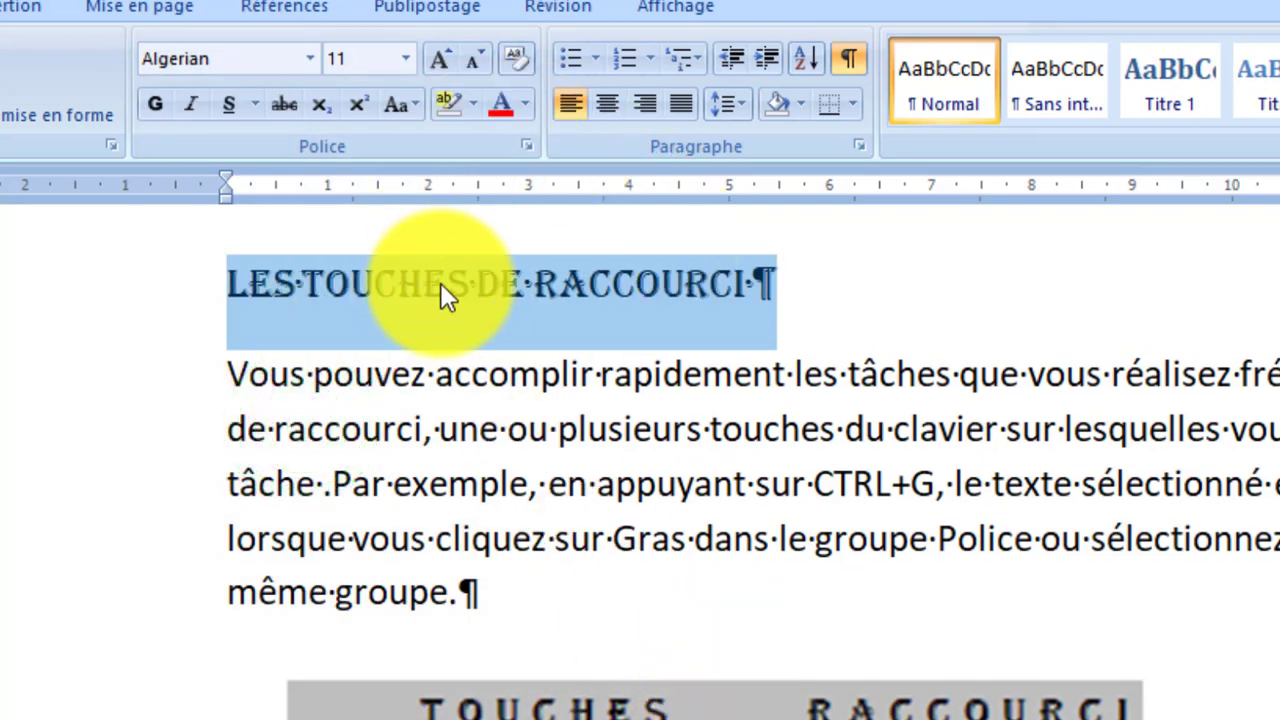
# - Select the whole title line again and reapply the Algerian font to it
pyautogui.click(440, 282)
pyautogui.moveTo(800, 300); pyautogui.dragTo(175, 318)
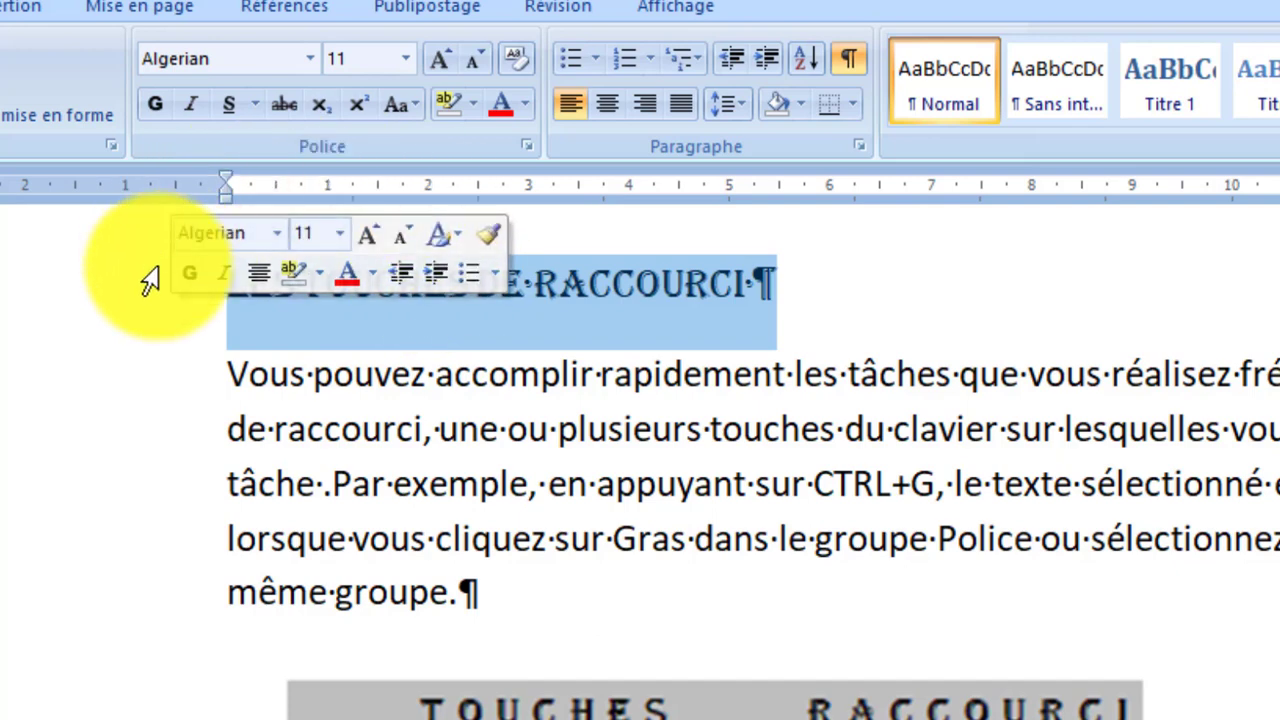
pyautogui.click(282, 228)
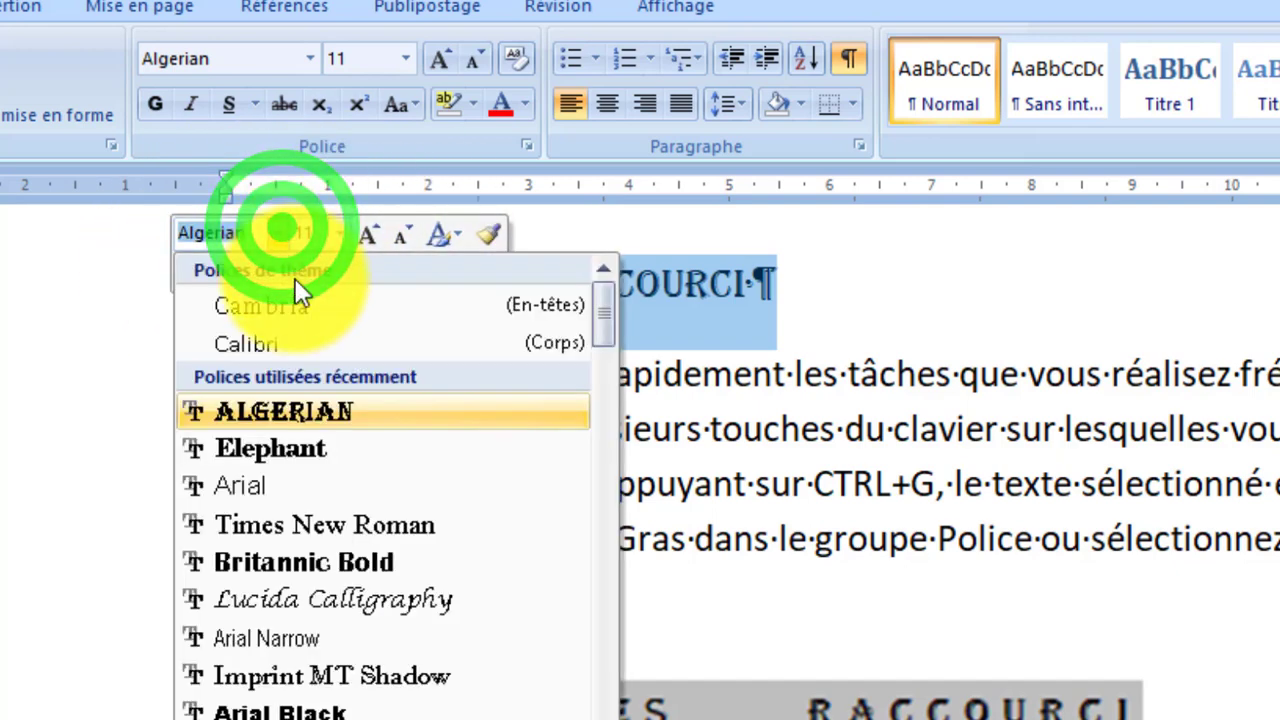
pyautogui.click(301, 411)
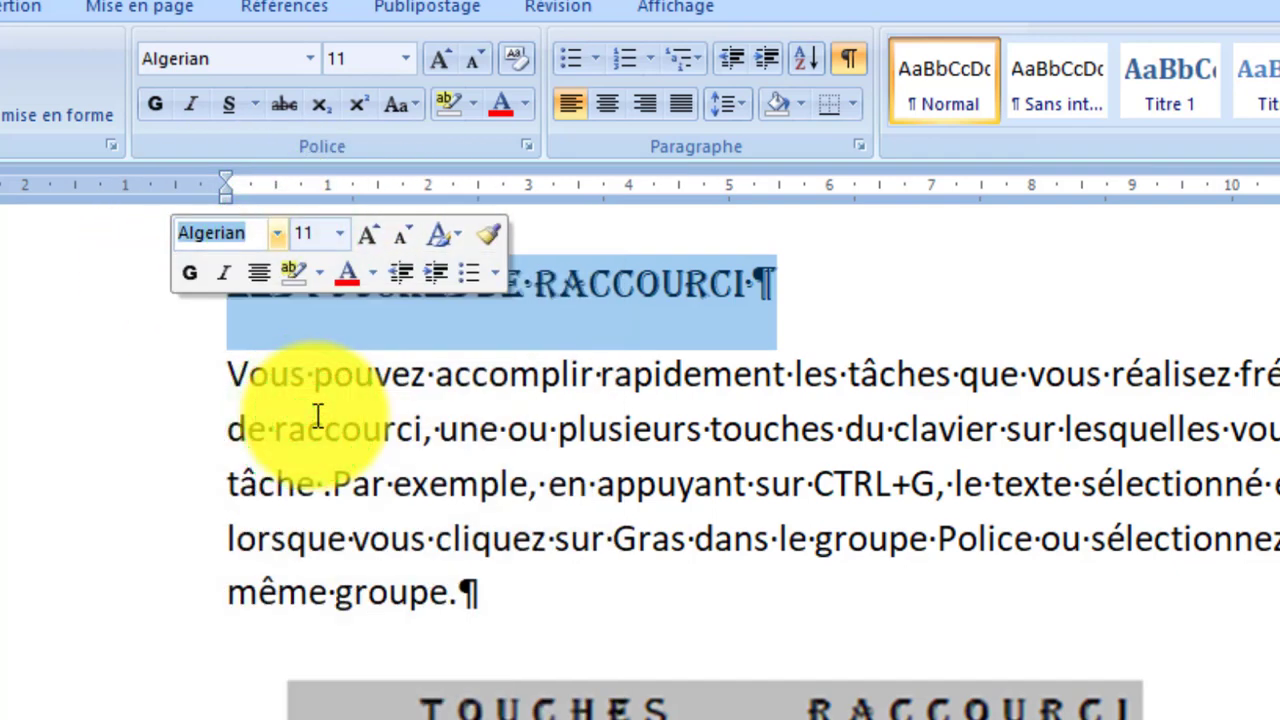
pyautogui.click(861, 317)
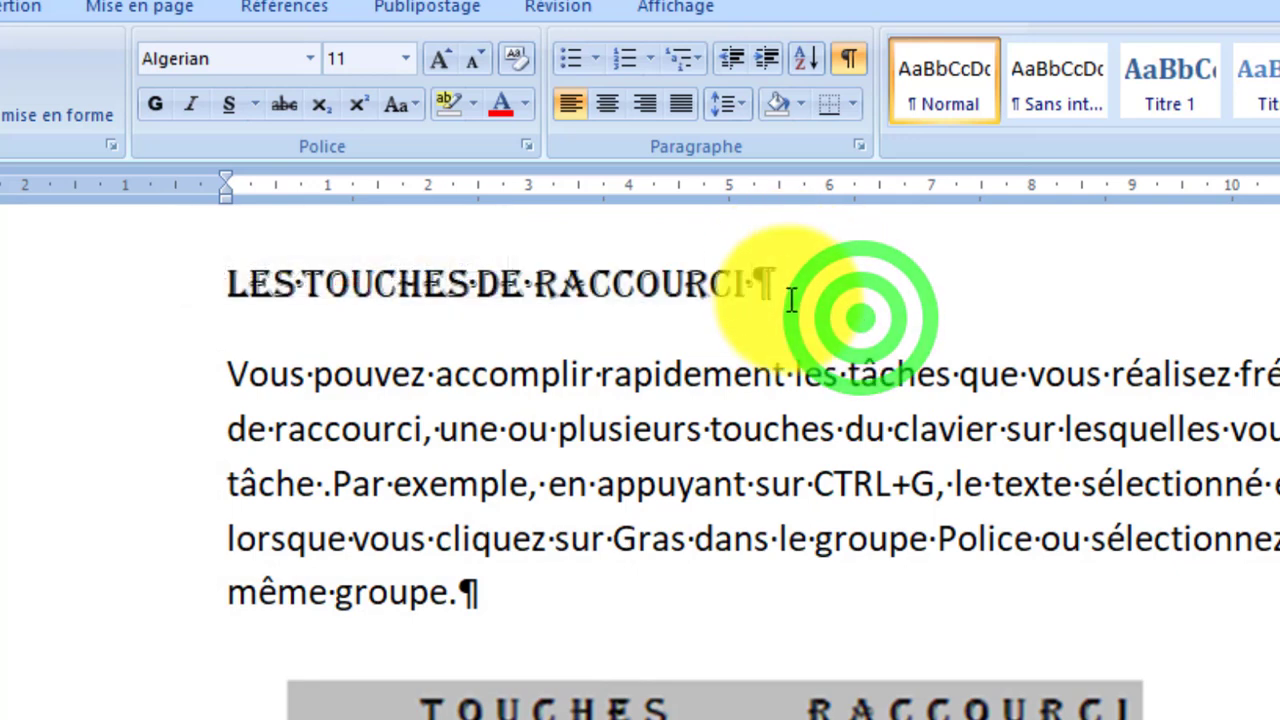
# - Center the title line "LES TOUCHES DE RACCOURCI" horizontally on the page
pyautogui.moveTo(771, 302); pyautogui.dragTo(253, 290)
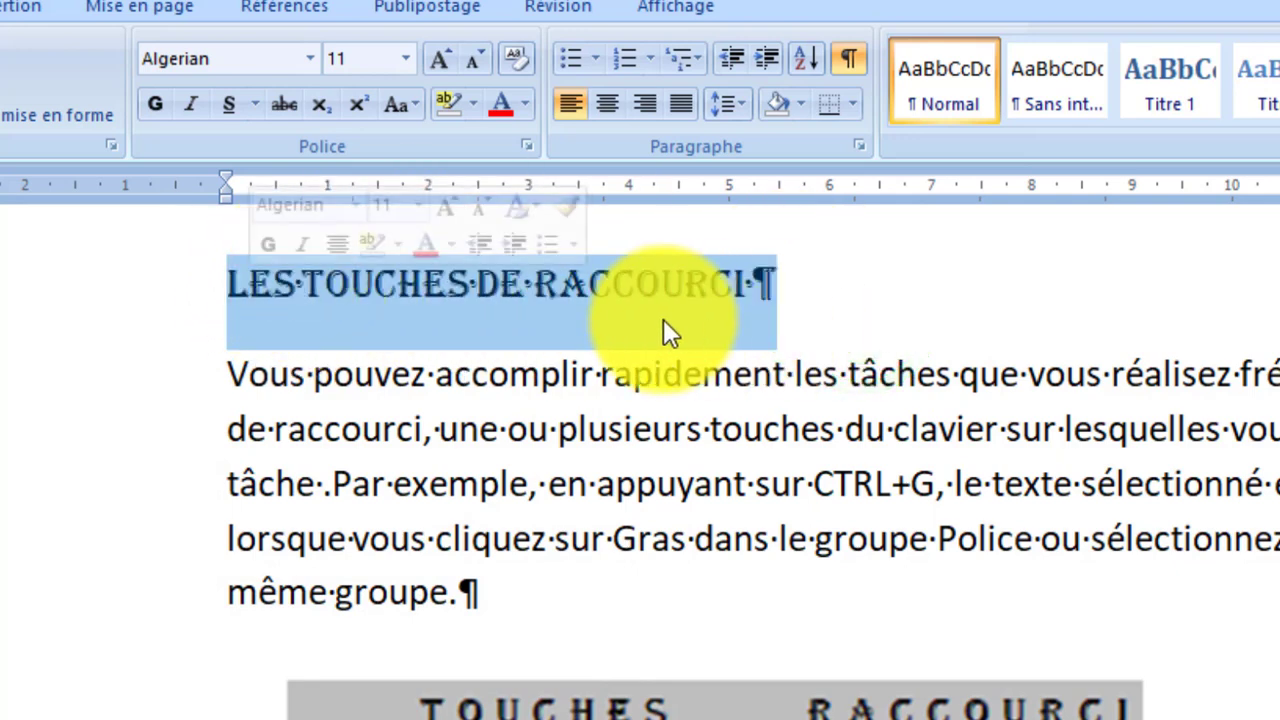
pyautogui.click(551, 337)
pyautogui.click(298, 285)
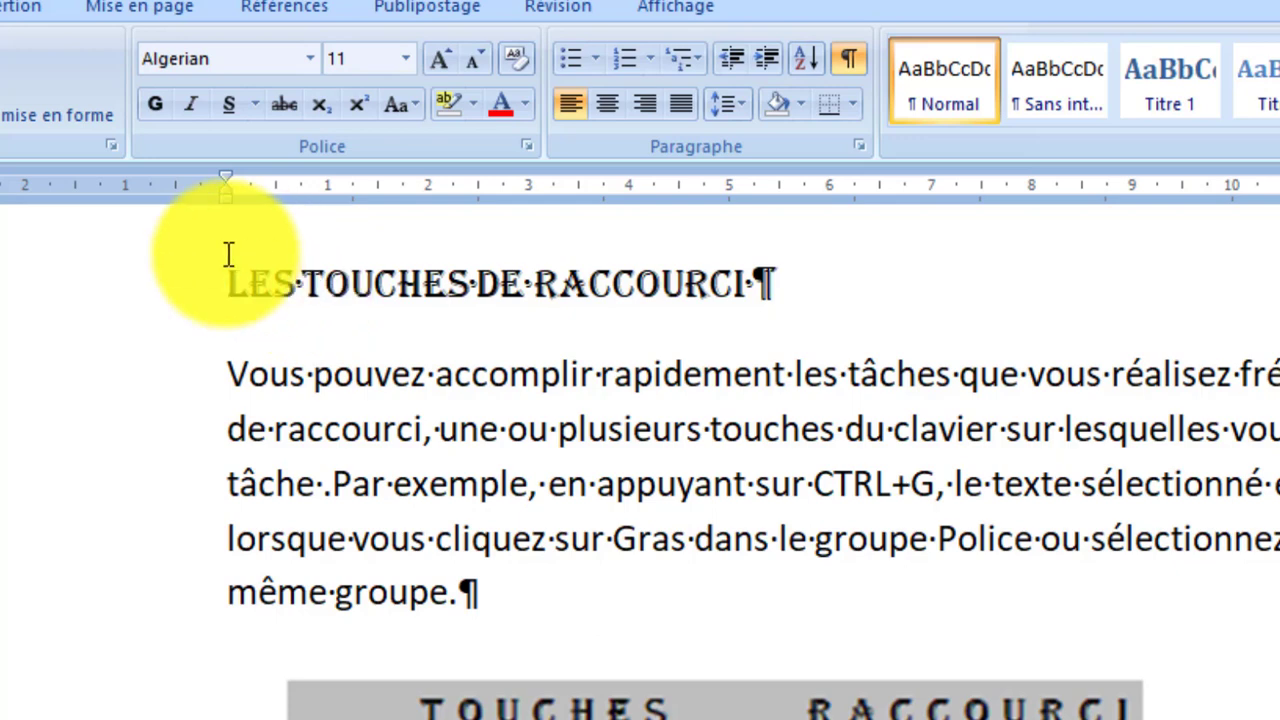
pyautogui.click(607, 117)
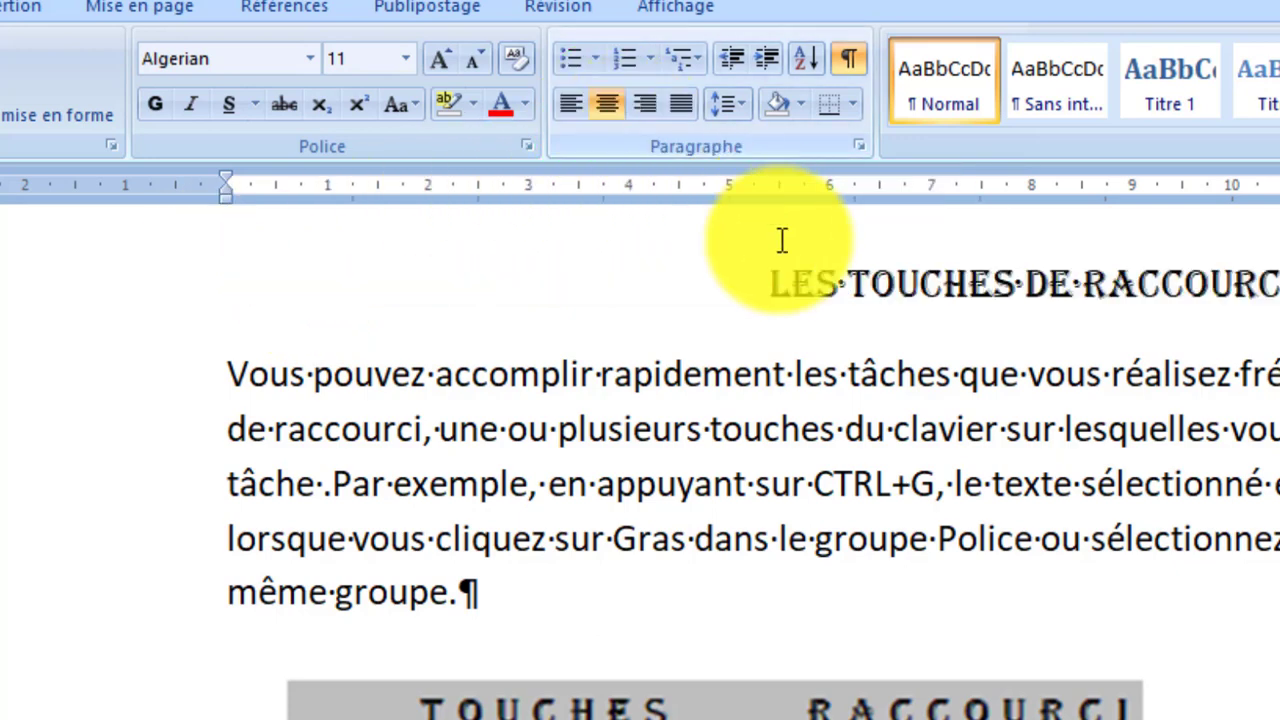
# - Select the entire centered title and set its font size to 14
pyautogui.moveTo(767, 288); pyautogui.dragTo(988, 290)
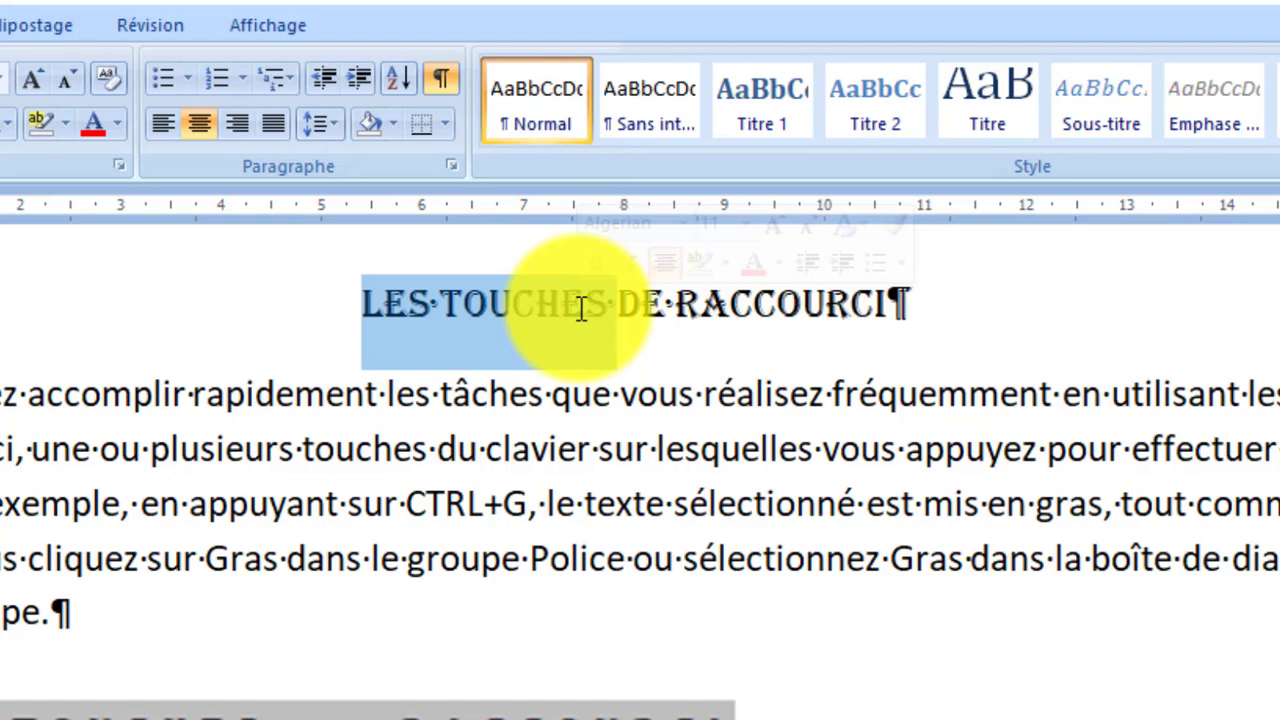
pyautogui.click(465, 343)
pyautogui.moveTo(365, 305); pyautogui.dragTo(873, 310)
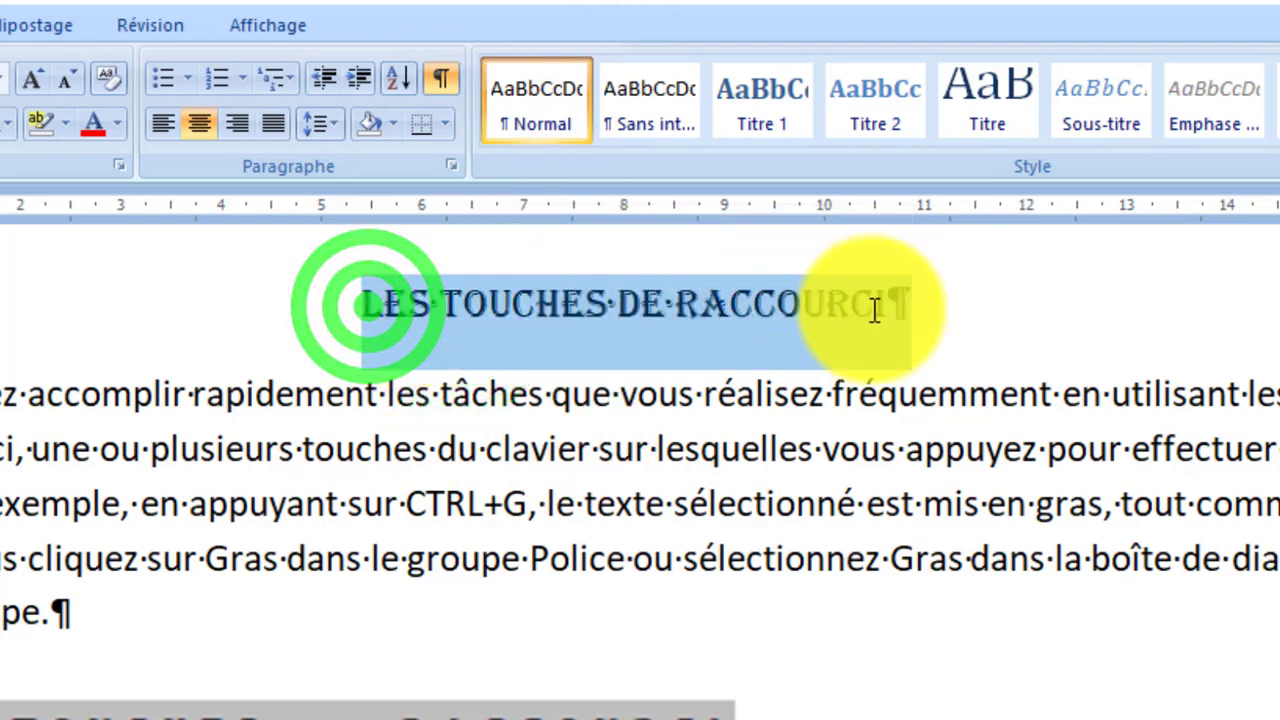
pyautogui.click(2, 78)
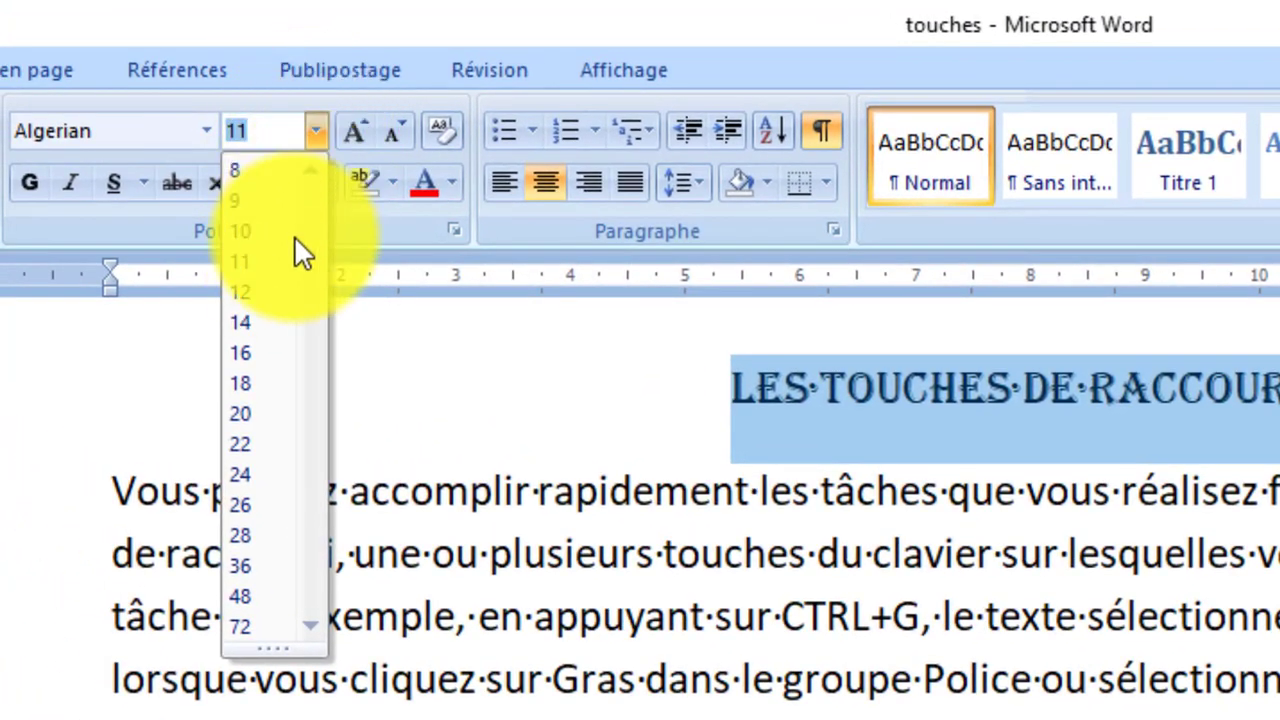
pyautogui.click(260, 321)
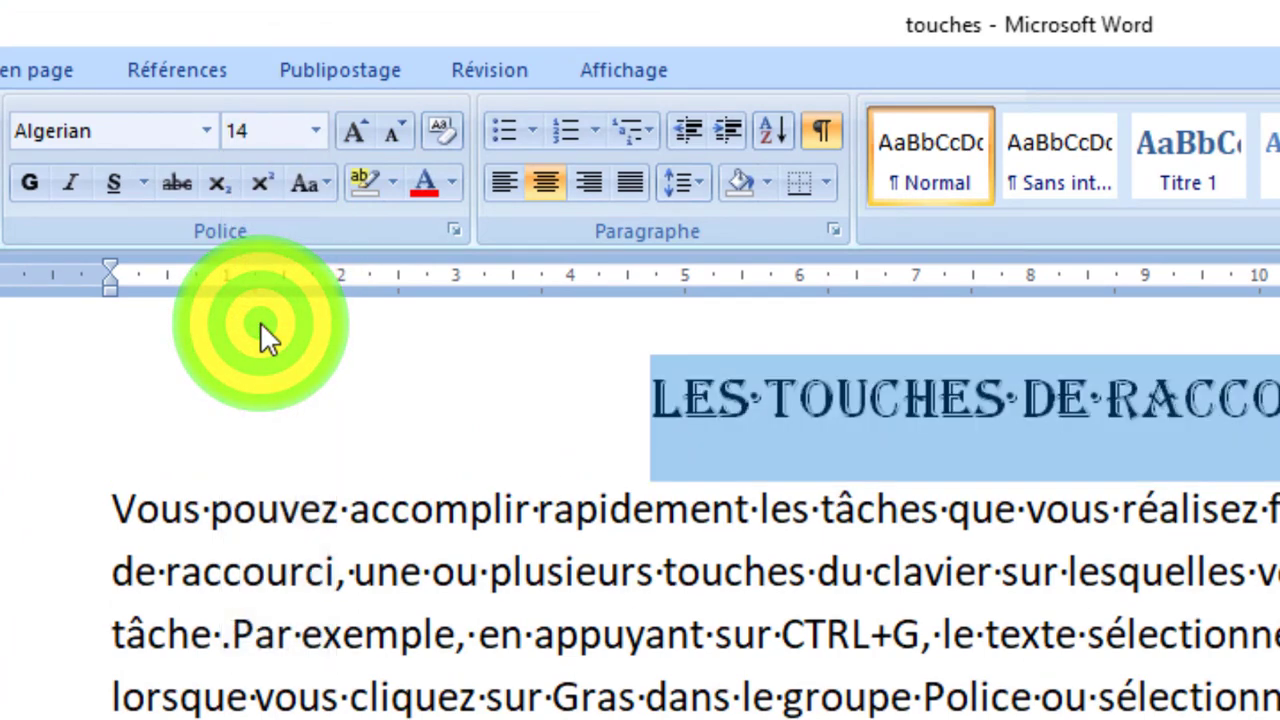
# - Shrink and grow the title's font size stepwise, finishing at size 16
pyautogui.click(389, 127)
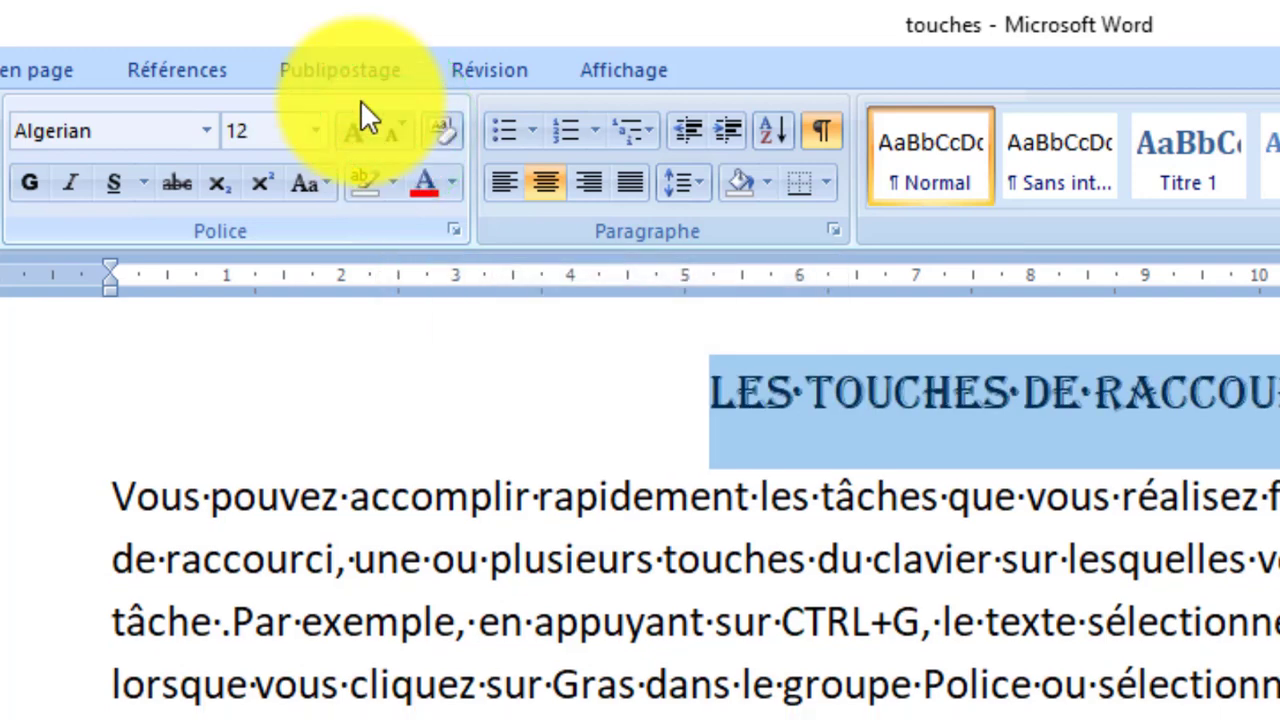
pyautogui.click(360, 133)
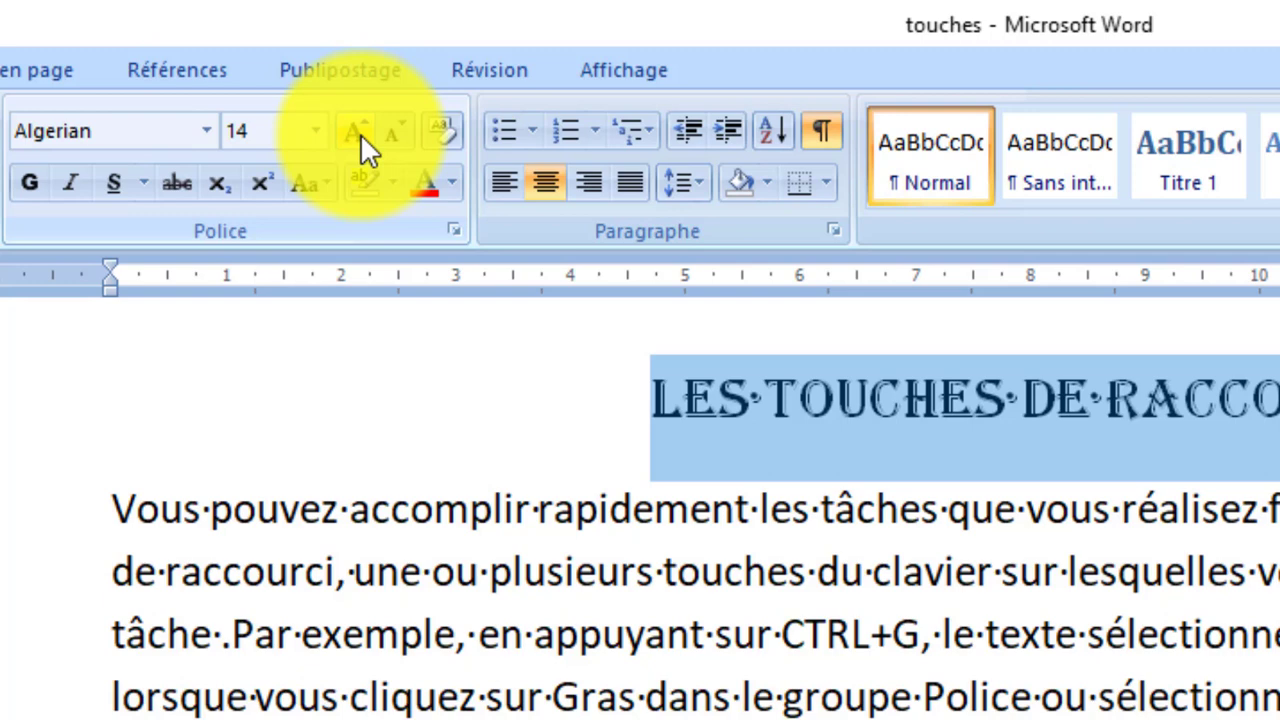
pyautogui.click(392, 131)
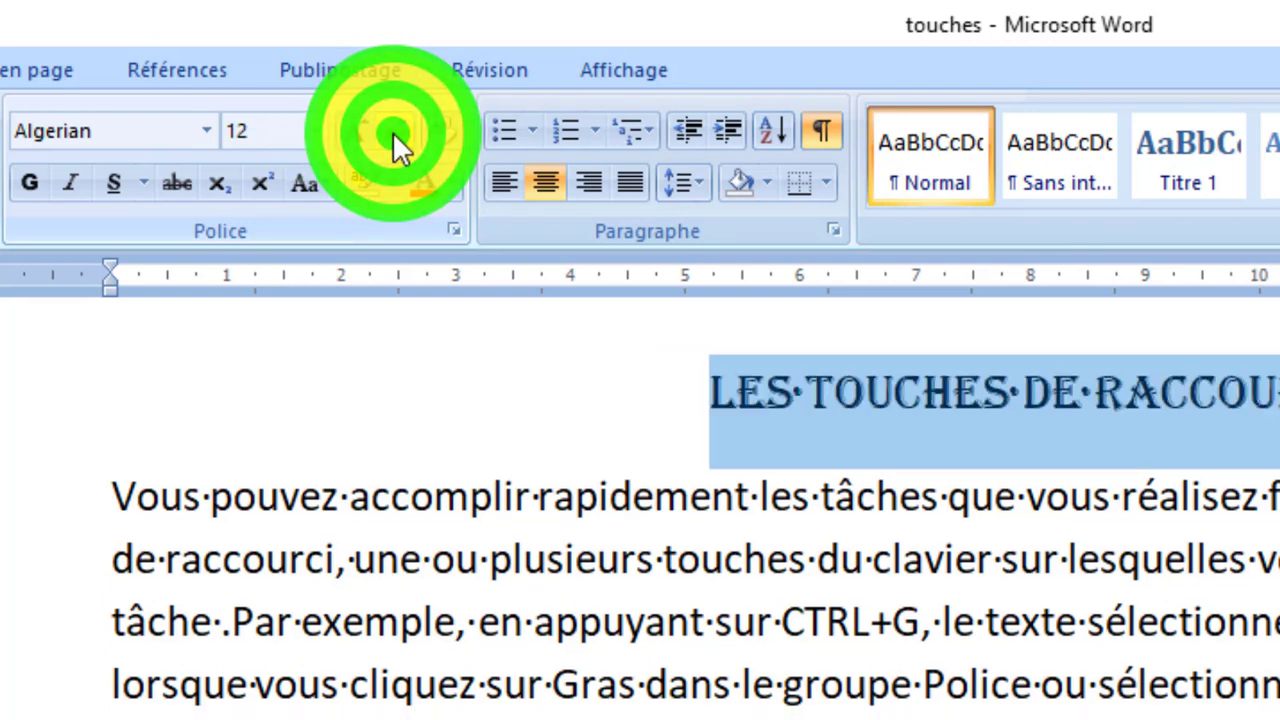
pyautogui.click(344, 133)
pyautogui.click(344, 133)
pyautogui.click(344, 133)
pyautogui.click(344, 133)
pyautogui.click(344, 133)
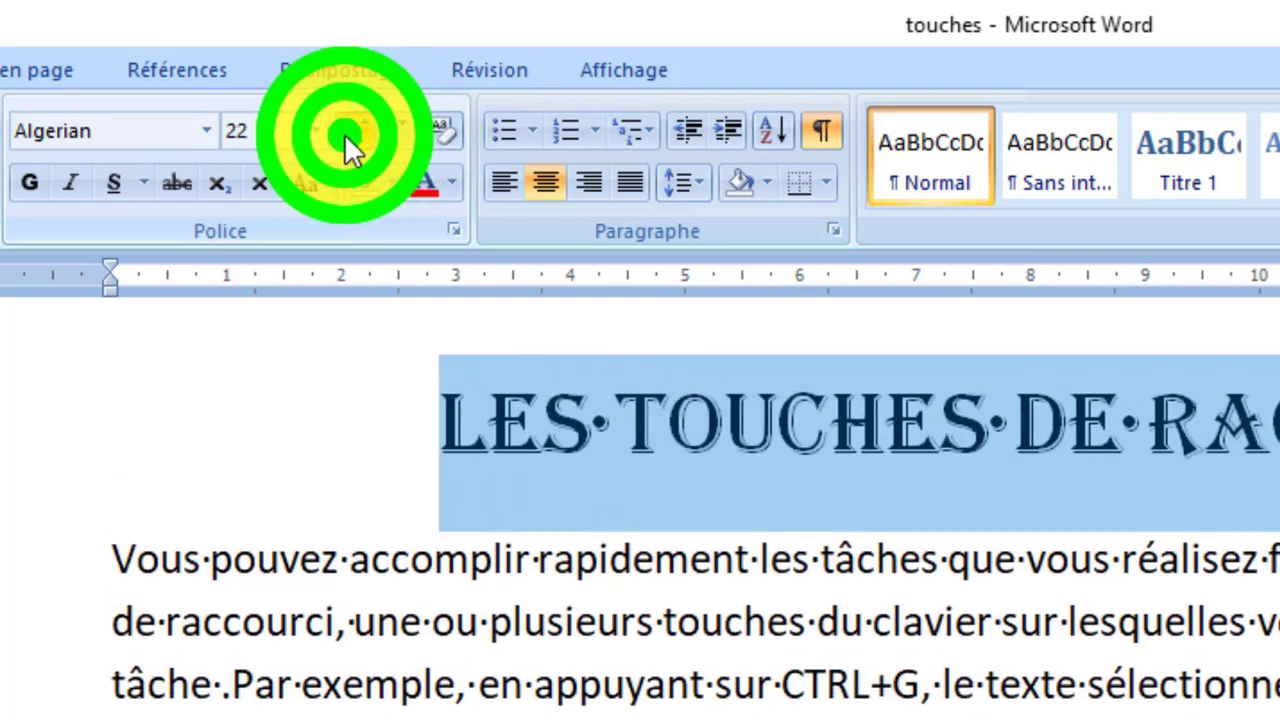
pyautogui.click(344, 133)
pyautogui.click(344, 133)
pyautogui.click(401, 144)
pyautogui.click(401, 144)
pyautogui.click(401, 144)
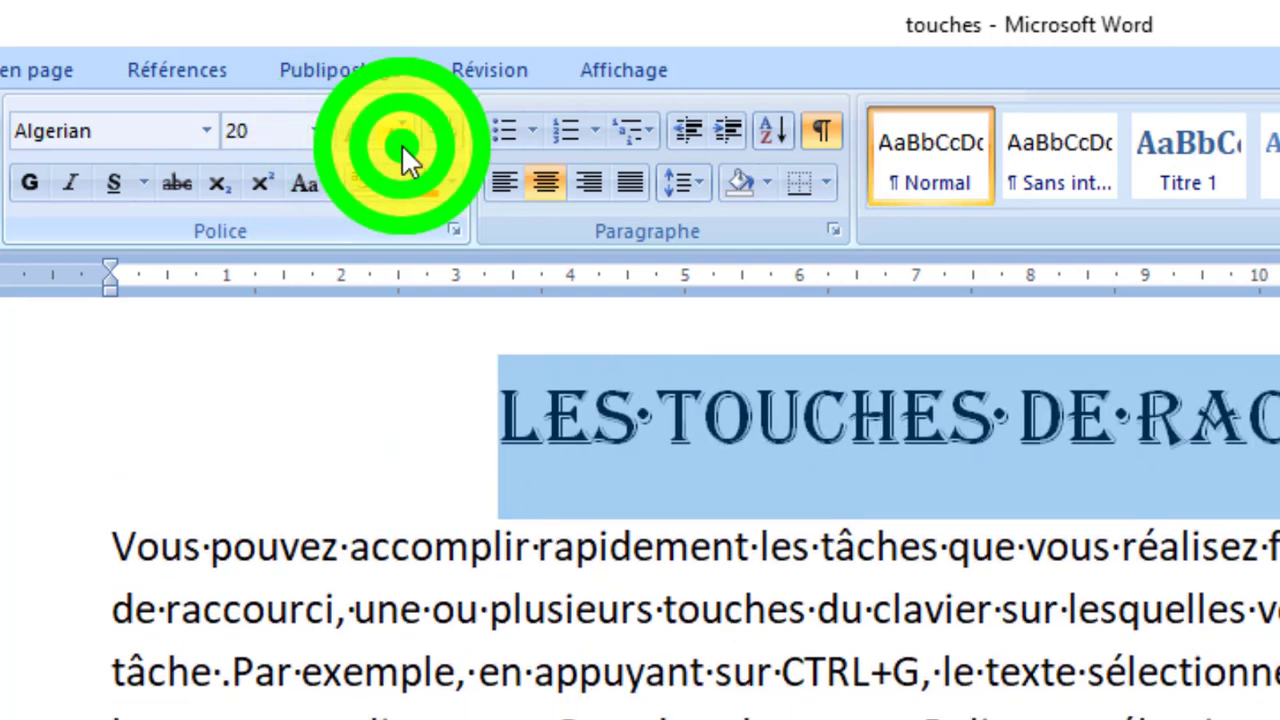
pyautogui.click(401, 144)
pyautogui.click(401, 144)
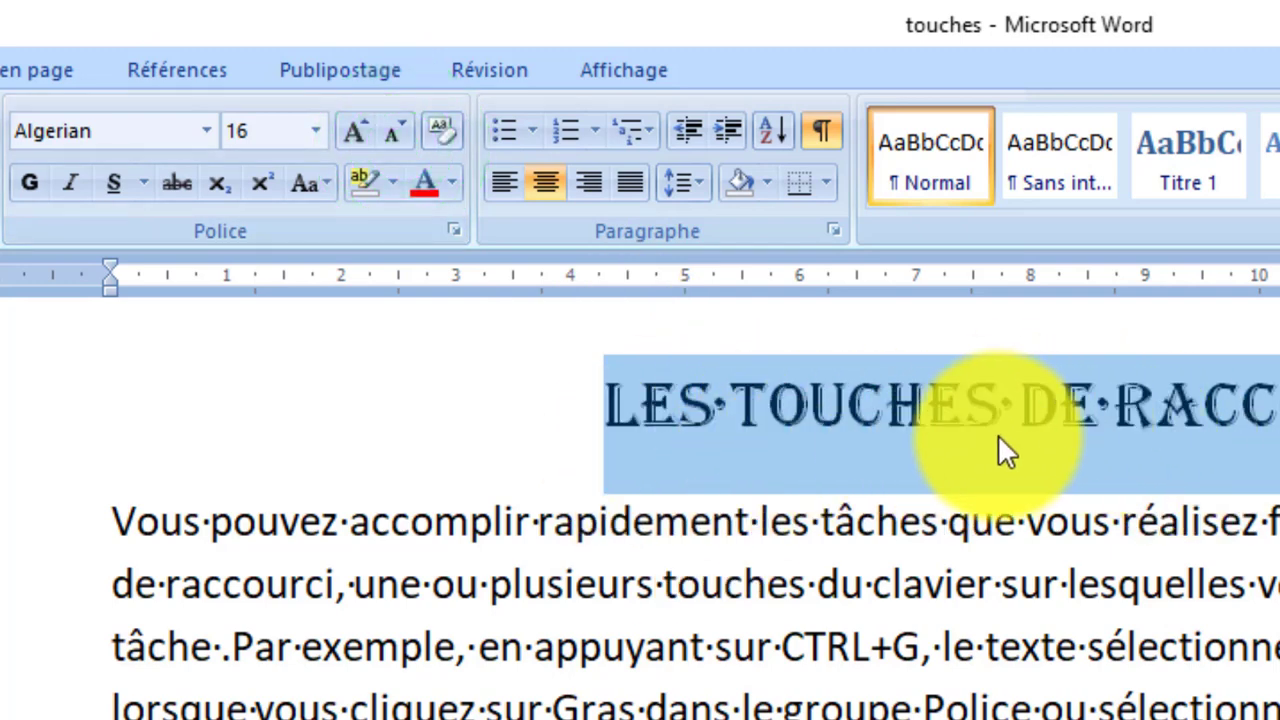
# - Select the whole title and choose Étendu as its character spacing in the Police settings
pyautogui.click(691, 400)
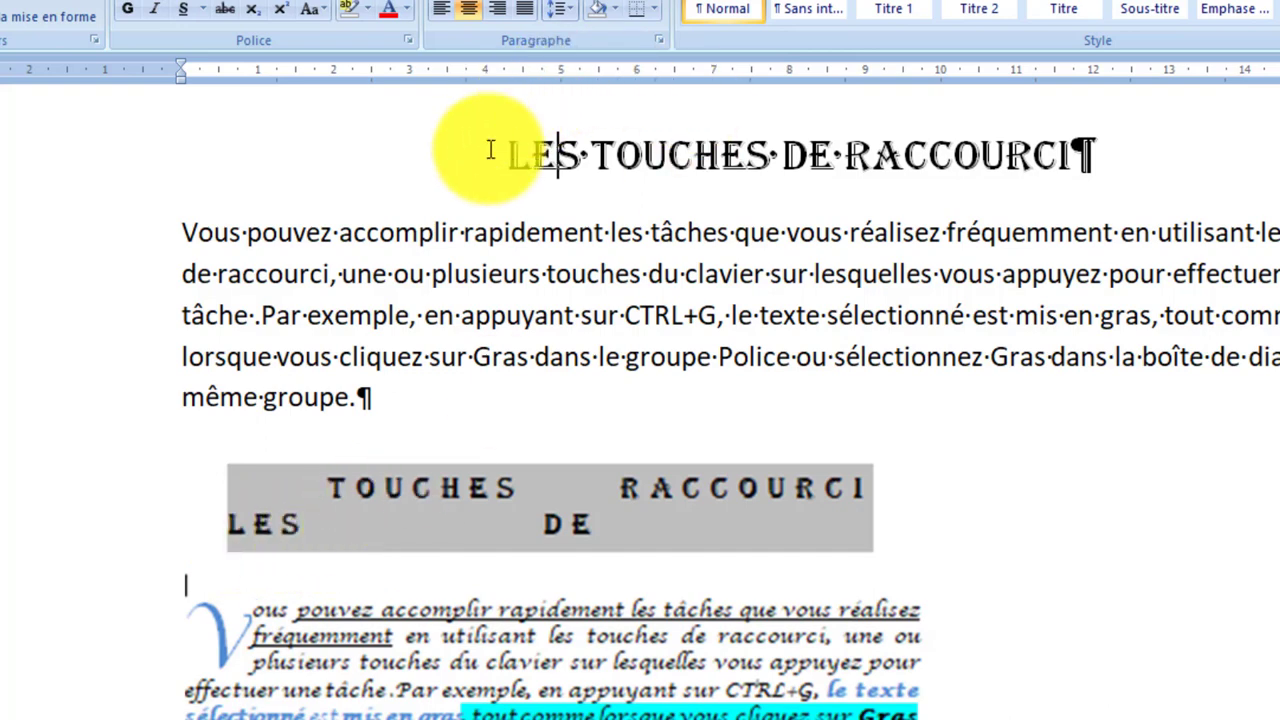
pyautogui.moveTo(490, 150); pyautogui.dragTo(1121, 191)
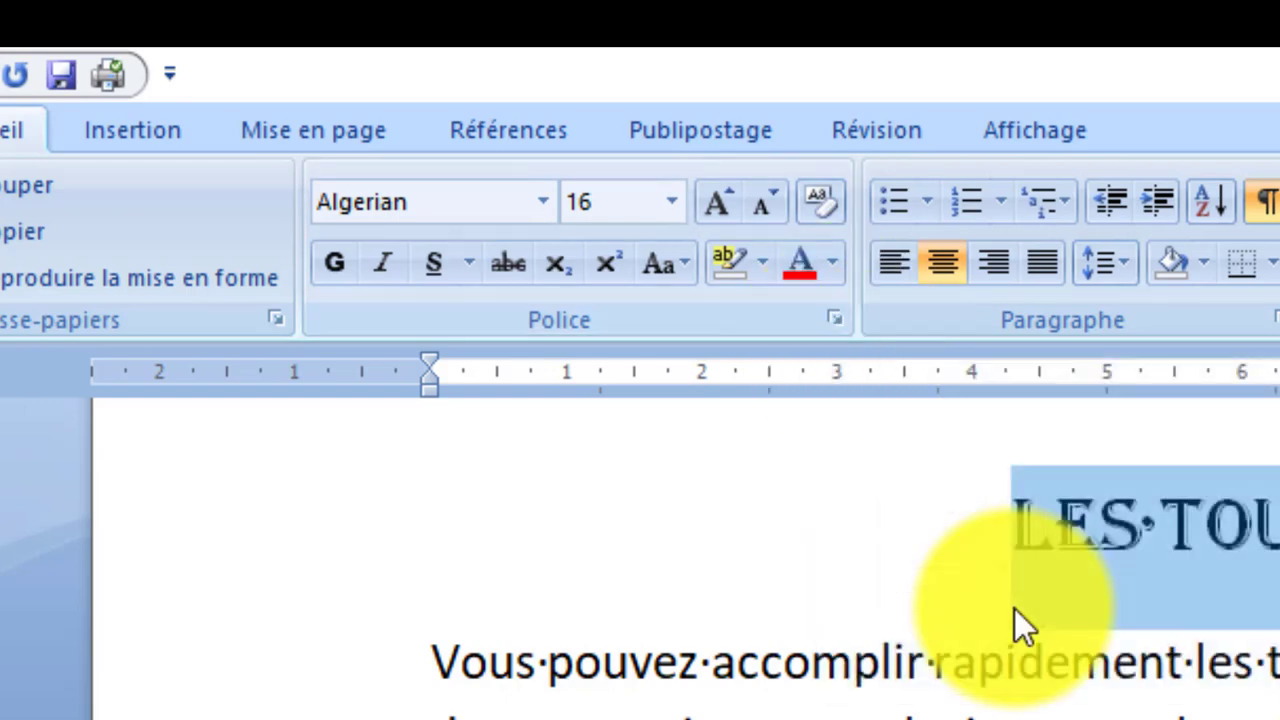
pyautogui.click(838, 328)
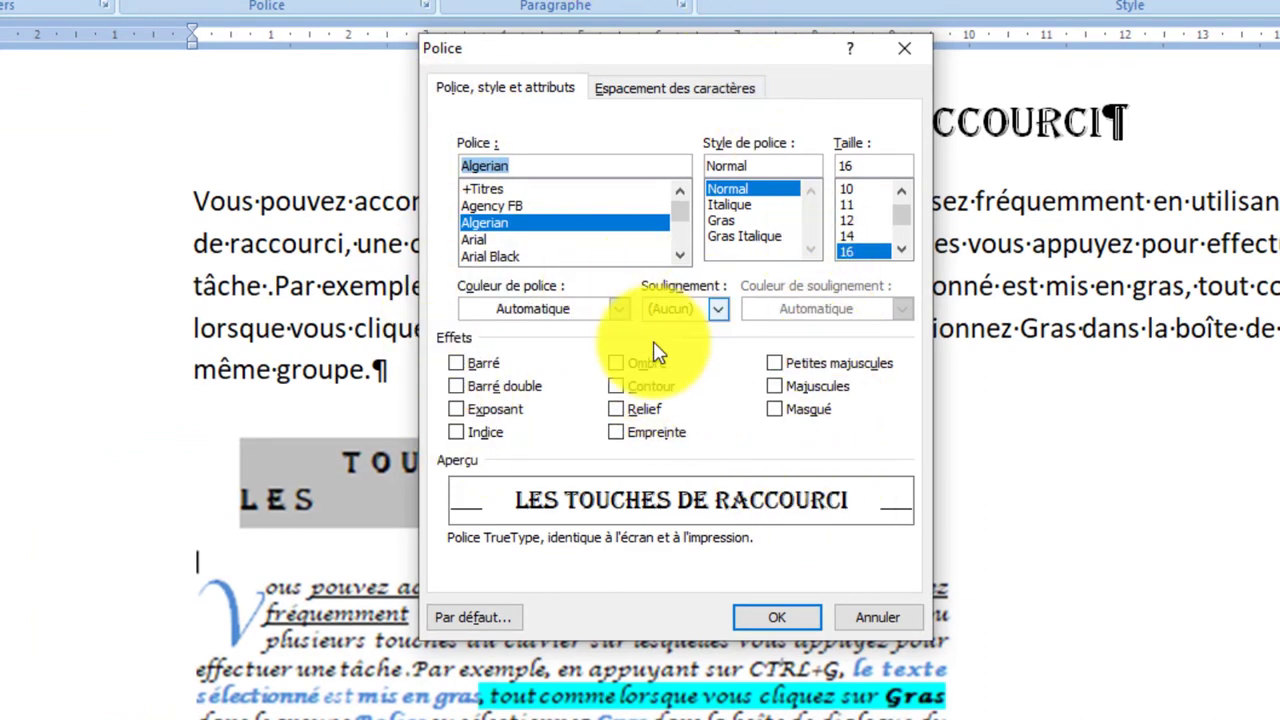
pyautogui.click(650, 88)
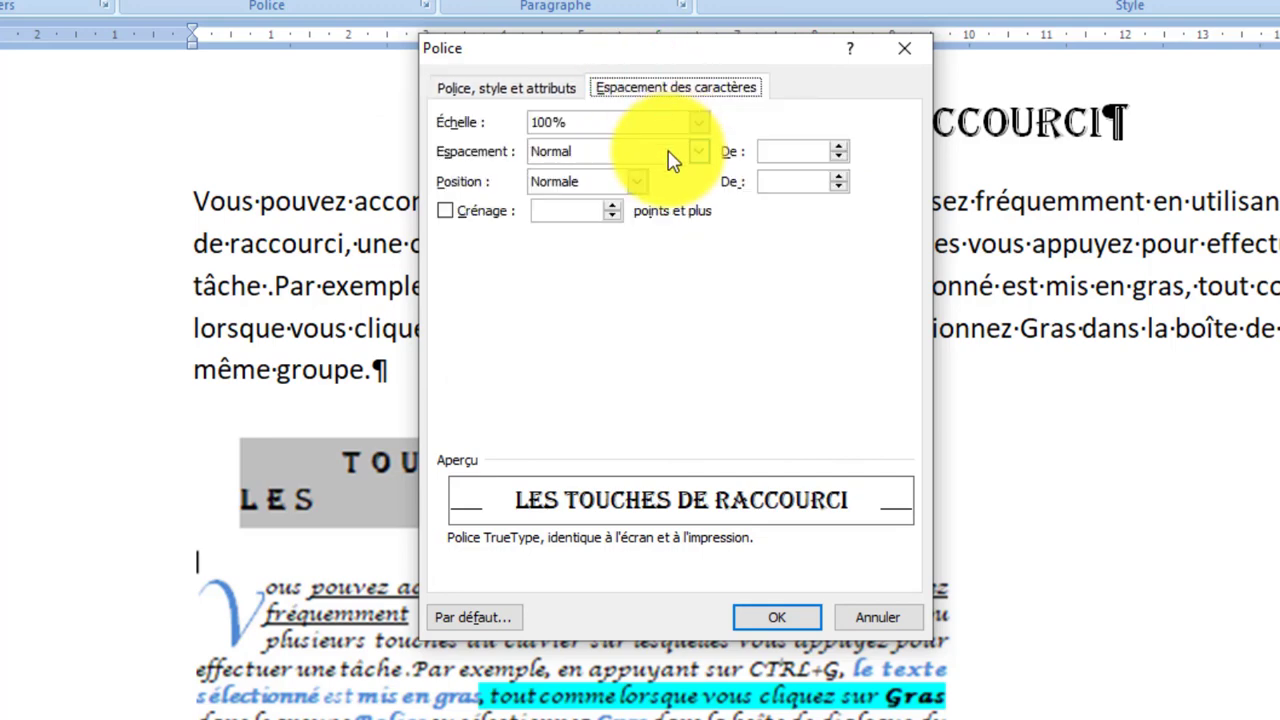
pyautogui.click(670, 152)
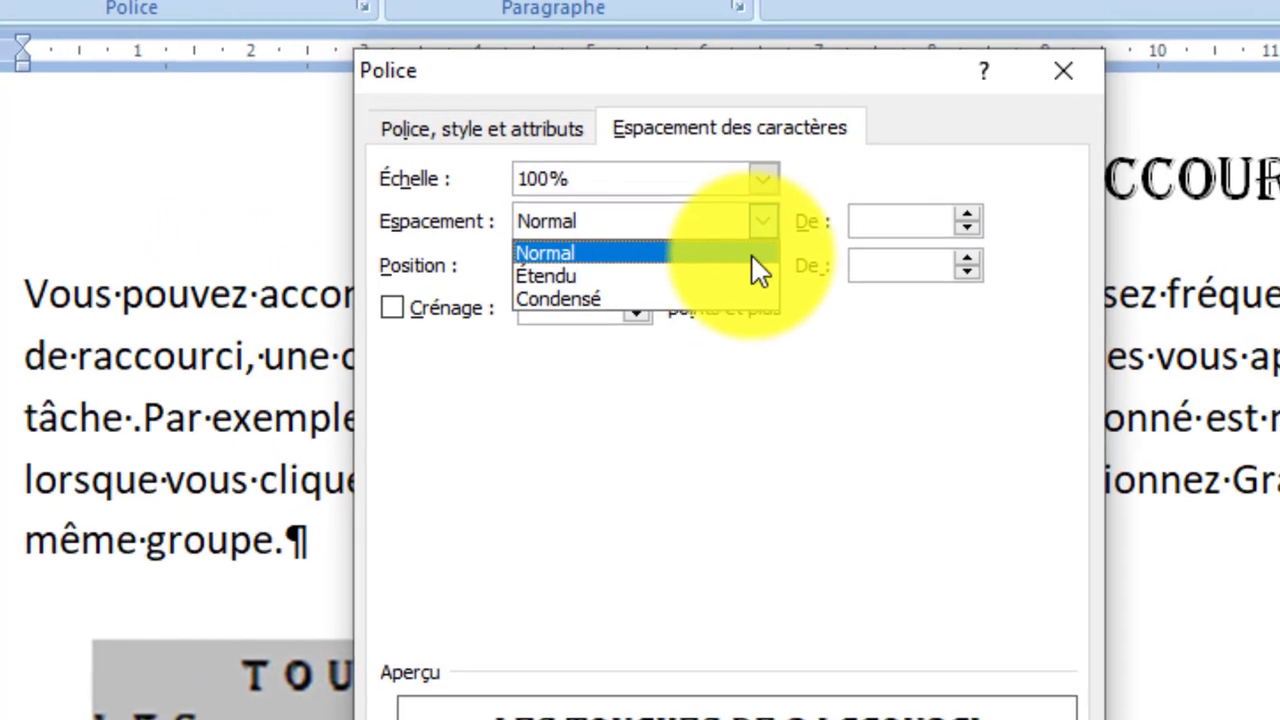
pyautogui.click(736, 266)
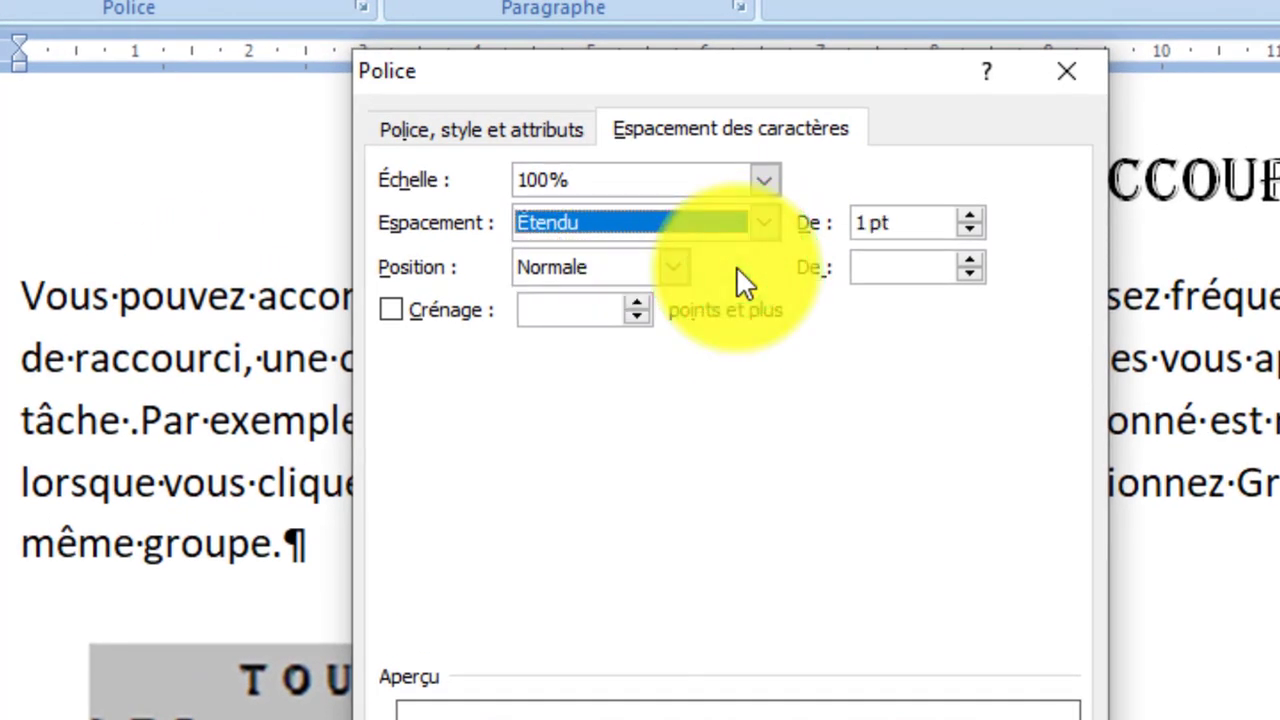
# - Set the title's expanded character spacing to 5 pt, apply it and deselect the title
pyautogui.click(972, 216)
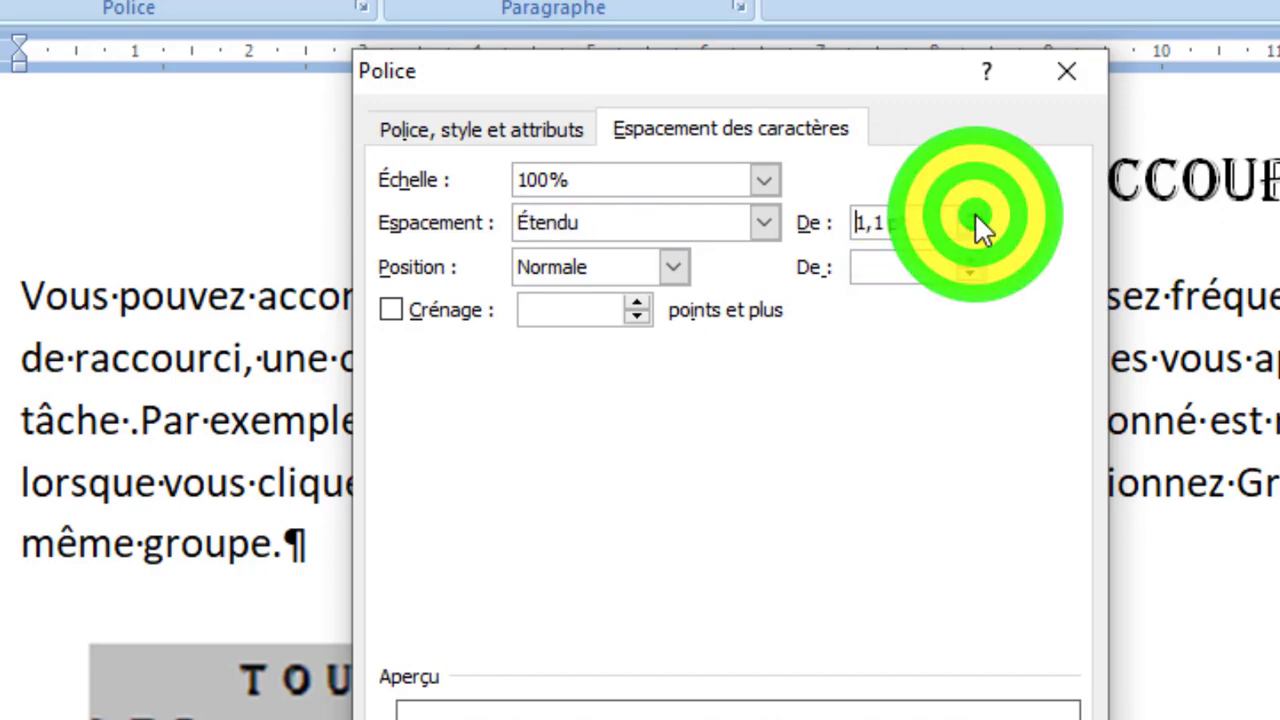
pyautogui.click(972, 216)
pyautogui.click(972, 216)
pyautogui.click(972, 216)
pyautogui.click(972, 216)
pyautogui.moveTo(972, 216); pyautogui.dragTo(976, 214)
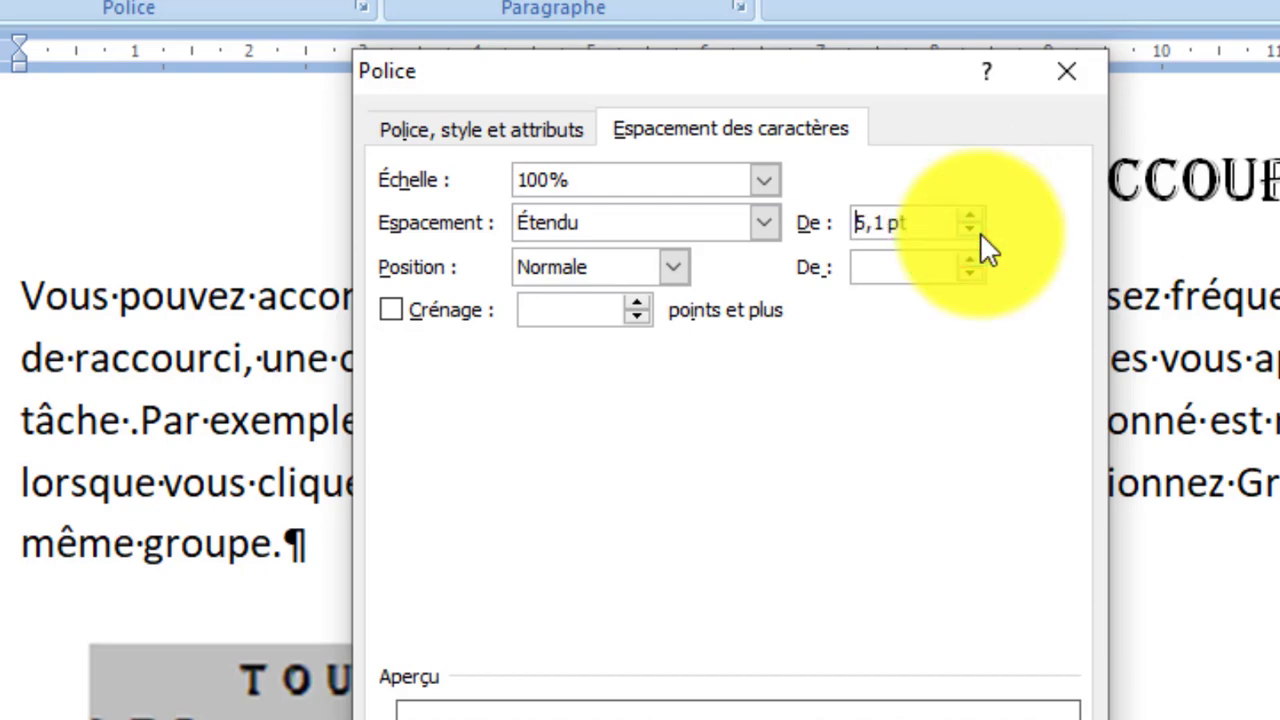
pyautogui.click(970, 229)
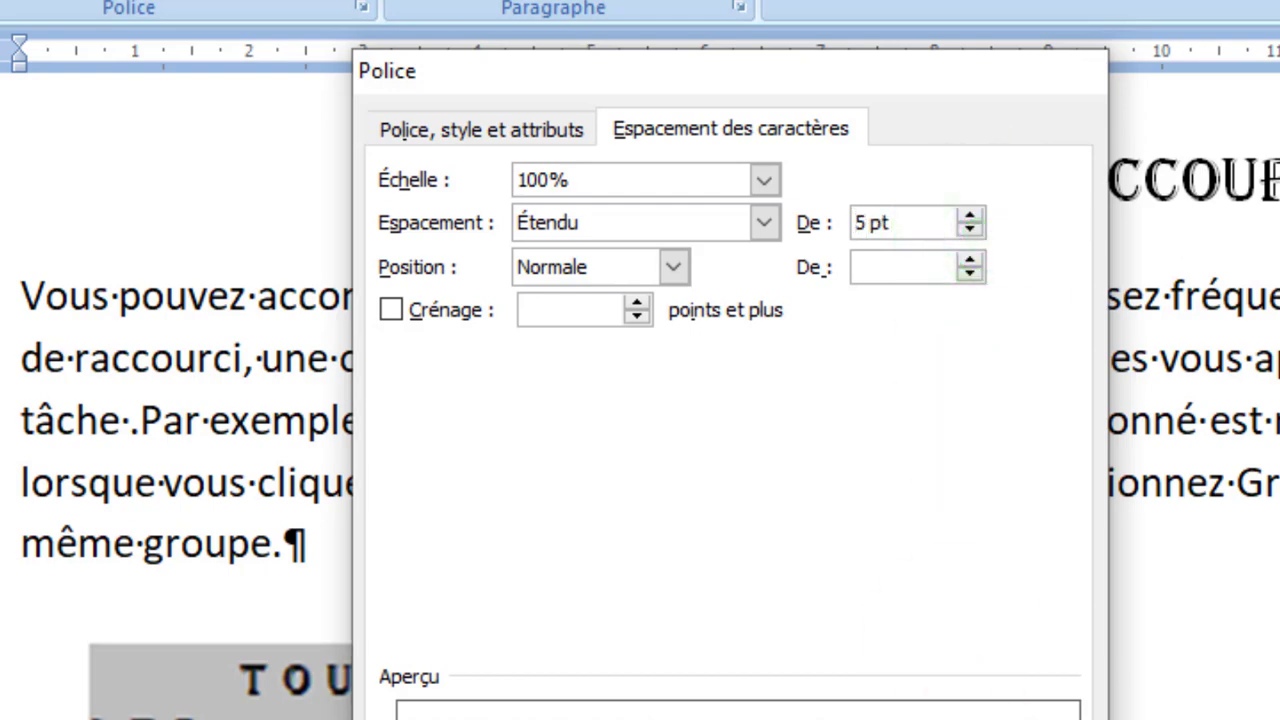
pyautogui.press('Return')
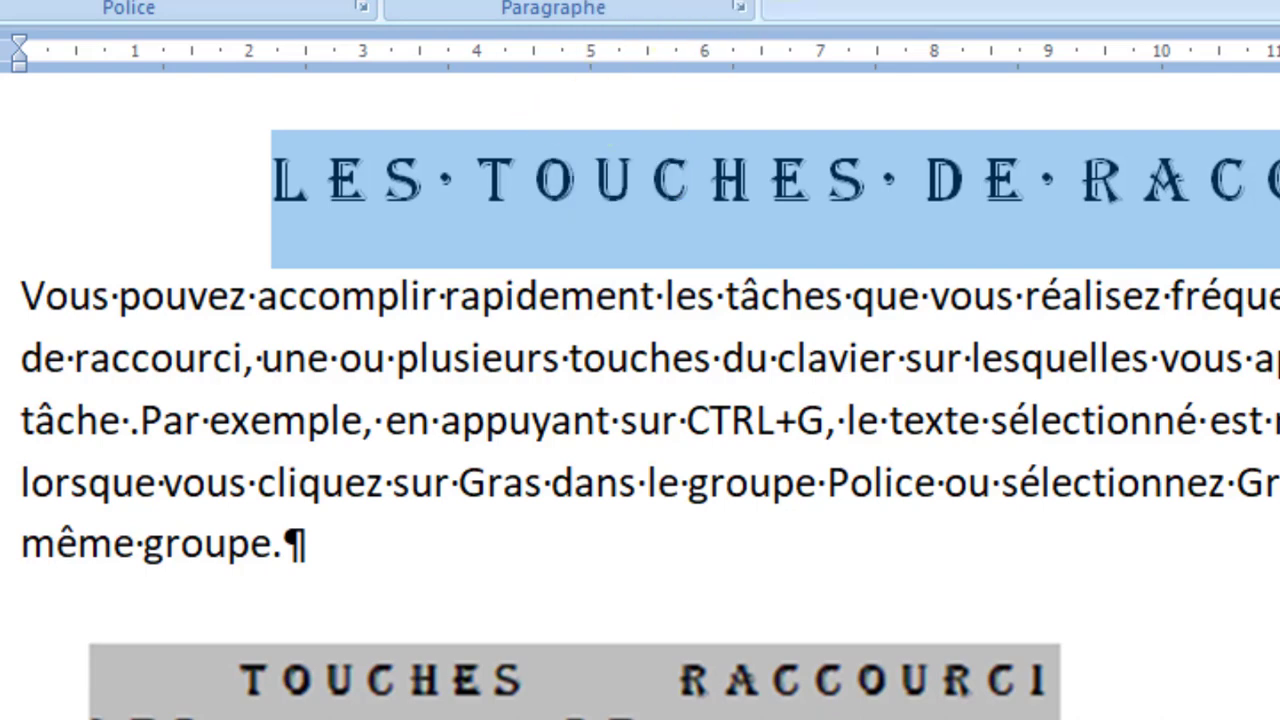
pyautogui.click(316, 200)
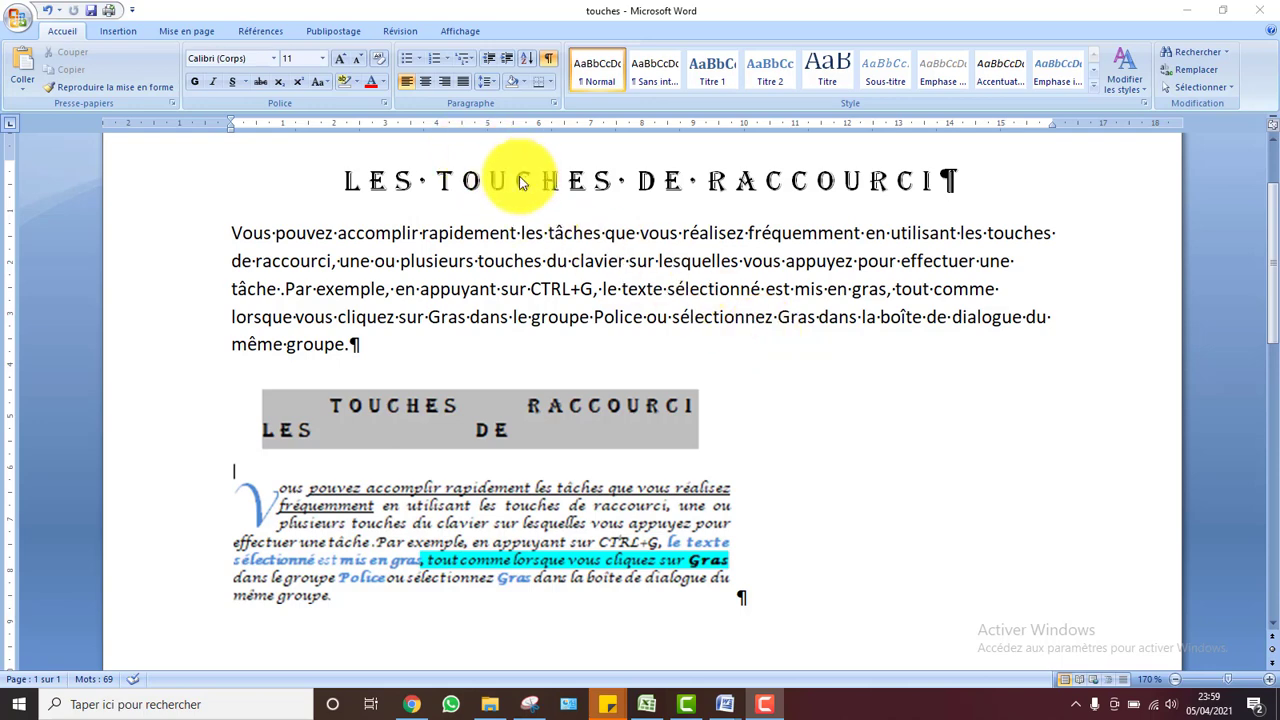
# - Select the word TOUCHES in the title and open its character spacing settings in the Police dialog
pyautogui.doubleClick(520, 181)
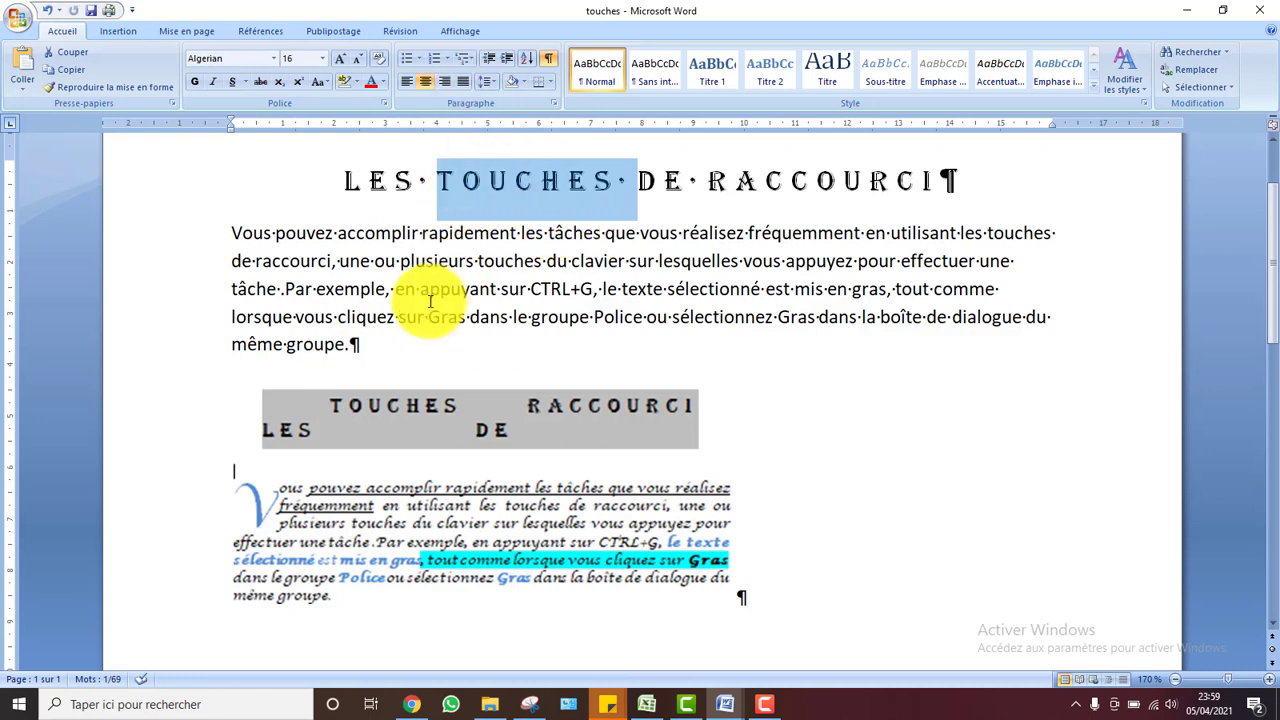
pyautogui.click(499, 266)
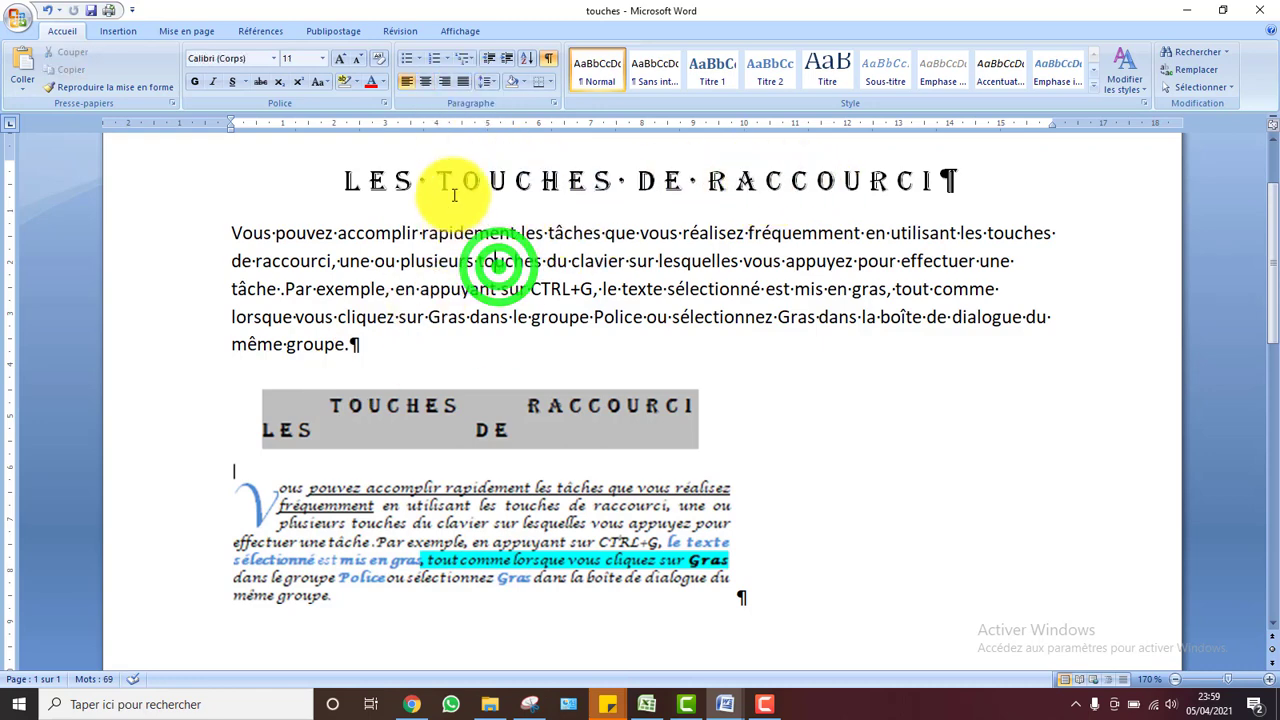
pyautogui.doubleClick(509, 176)
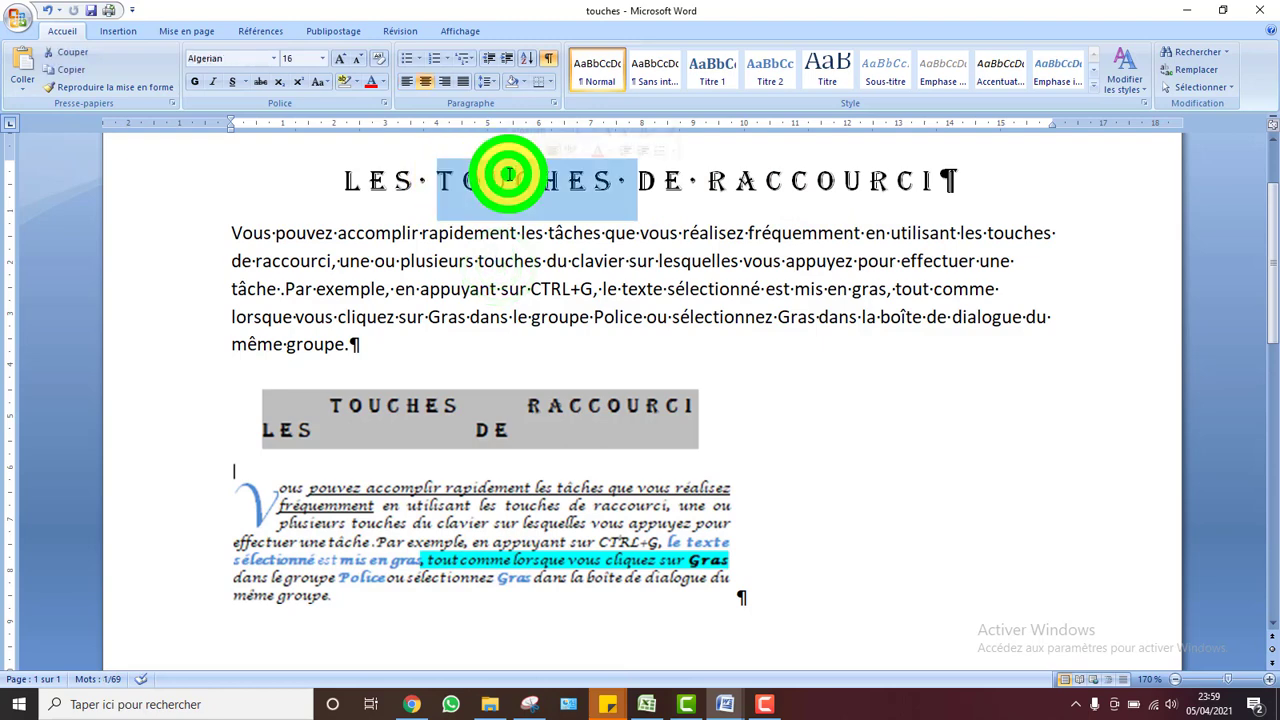
pyautogui.click(496, 178)
pyautogui.moveTo(435, 180); pyautogui.dragTo(607, 190)
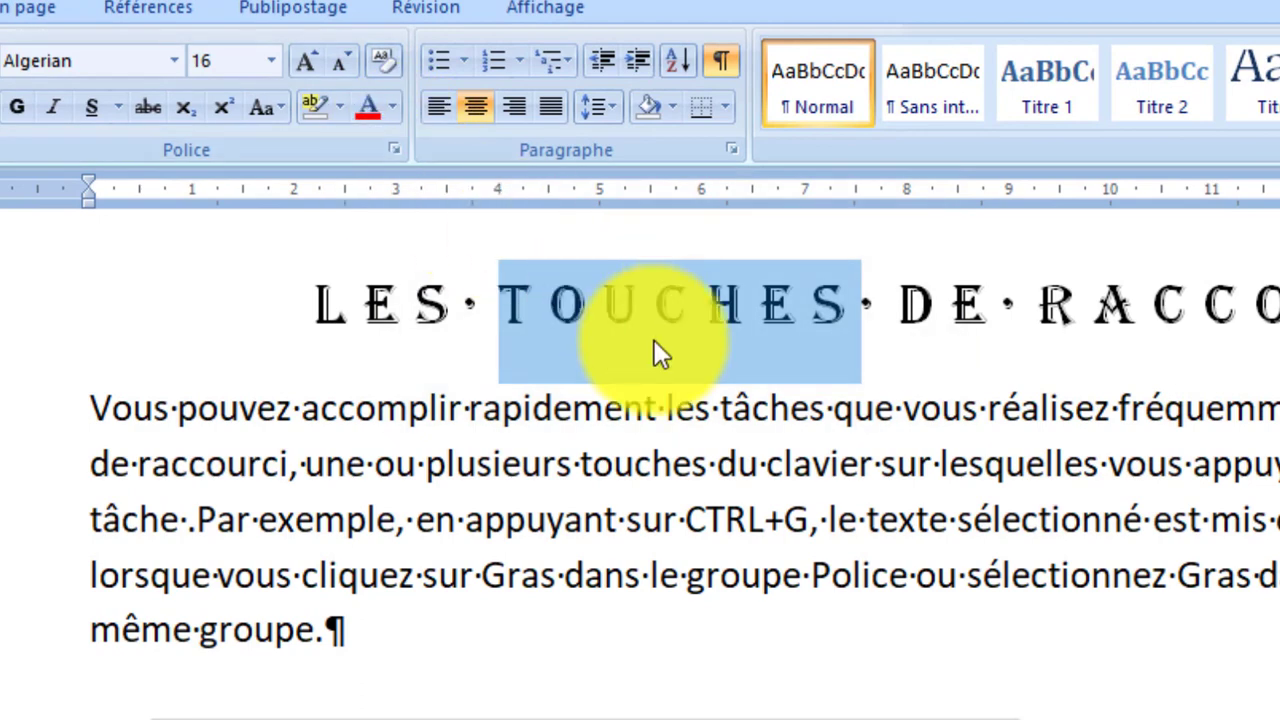
pyautogui.hotkey('ctrl', 'd')
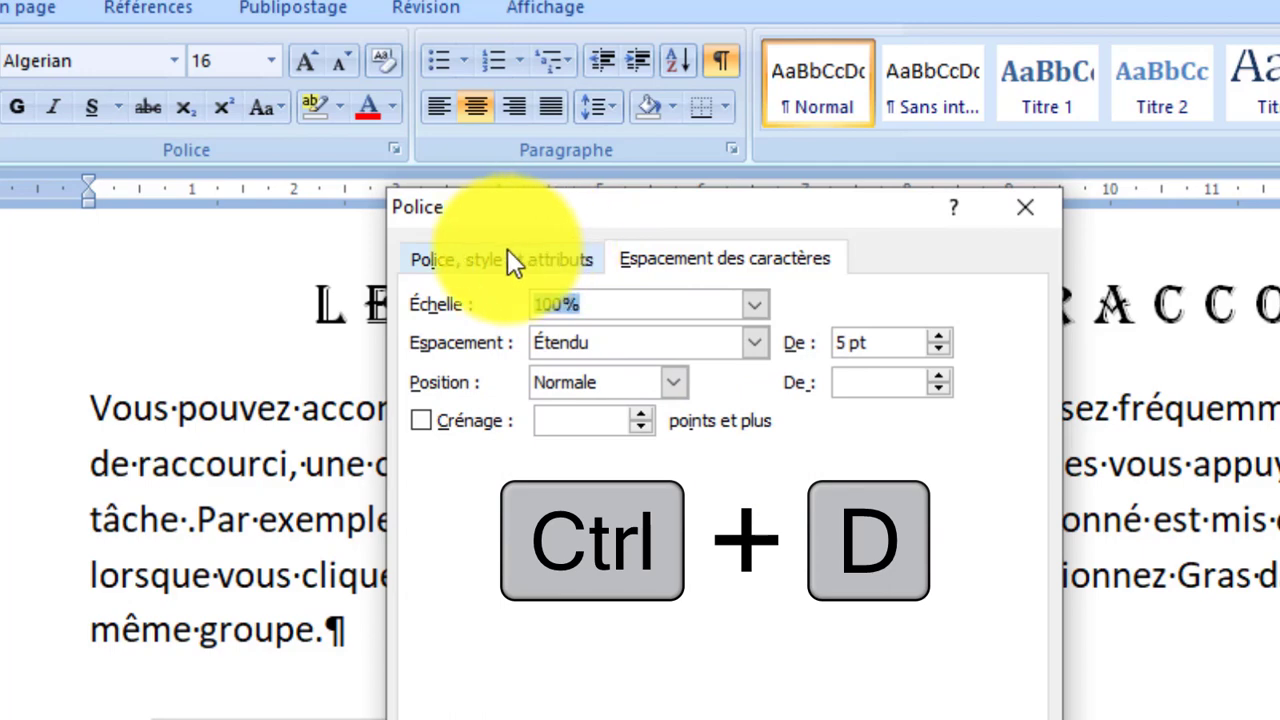
pyautogui.click(462, 272)
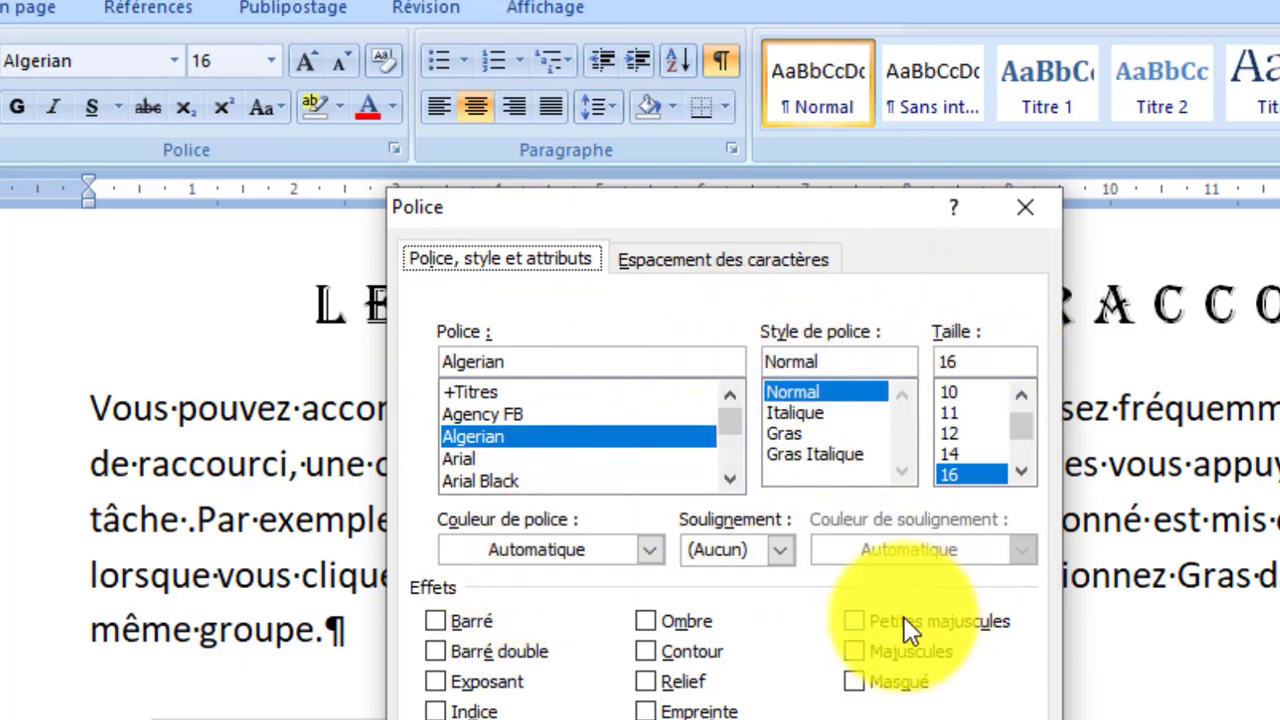
pyautogui.click(662, 266)
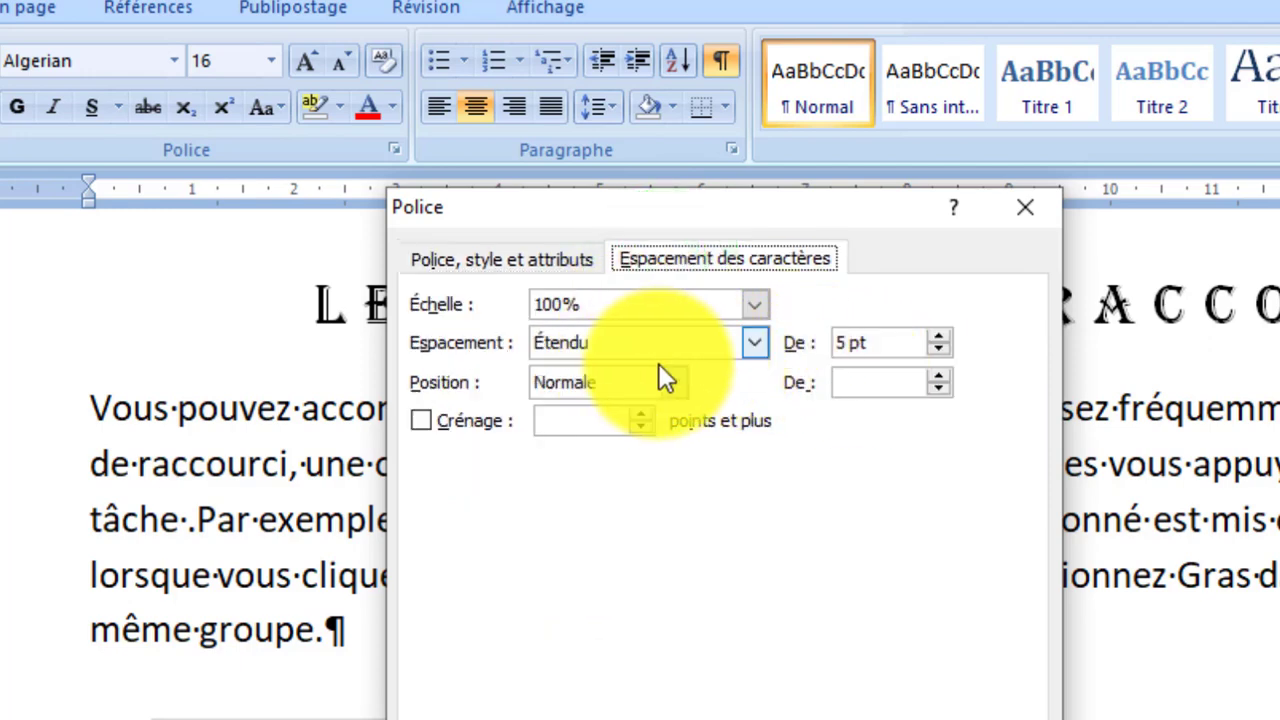
# - Raise the title word TOUCHES with the Décalage haut position at 10 pt, apply it and deselect the word
pyautogui.click(631, 377)
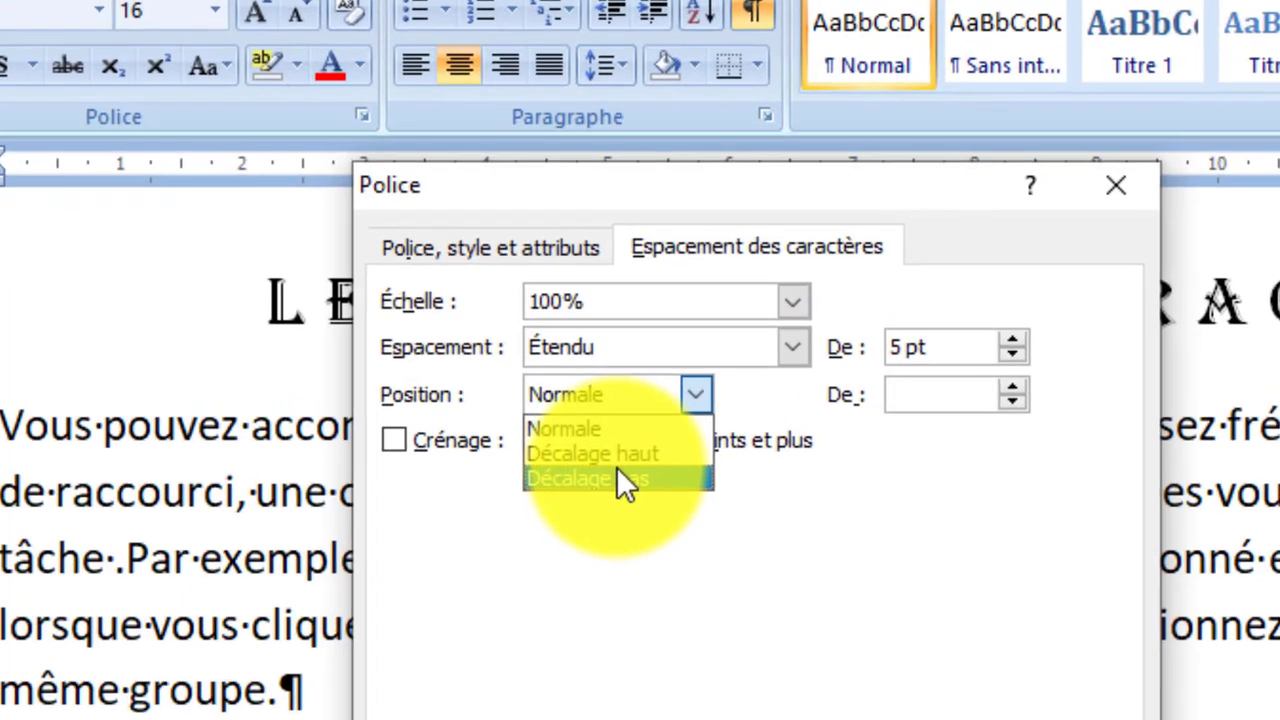
pyautogui.click(596, 454)
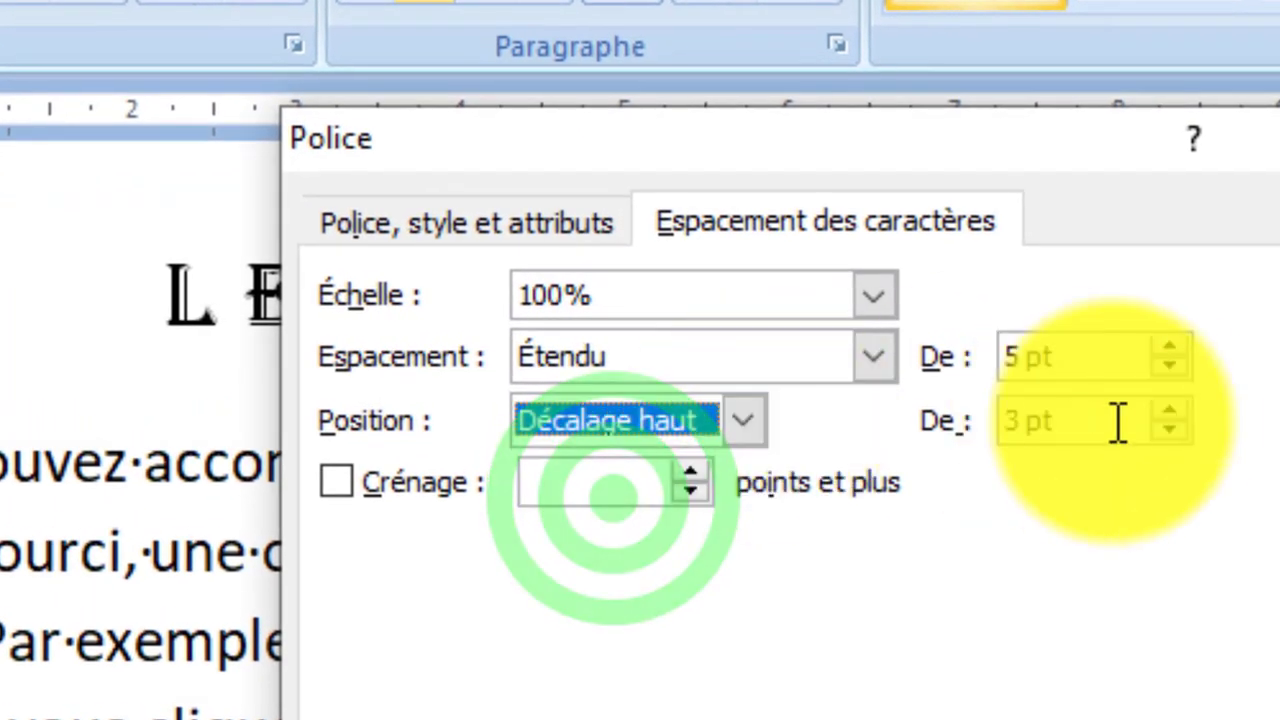
pyautogui.click(1170, 409)
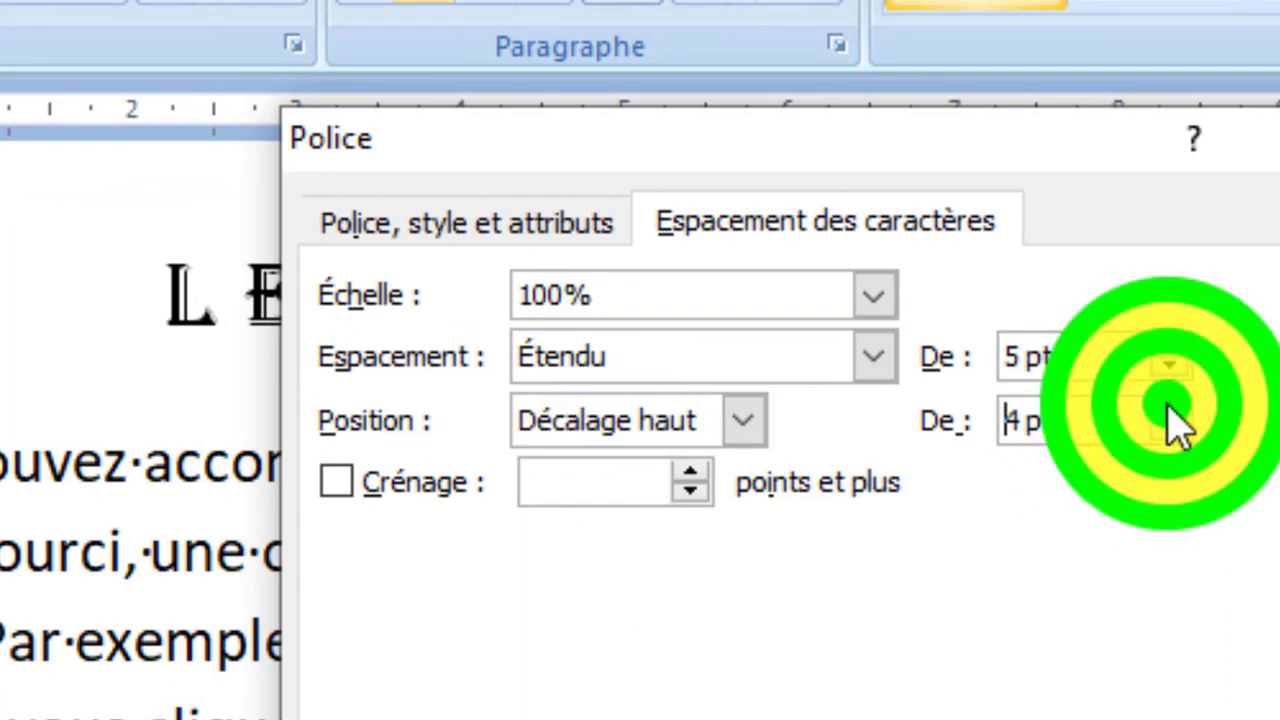
pyautogui.moveTo(1168, 405); pyautogui.dragTo(1168, 423)
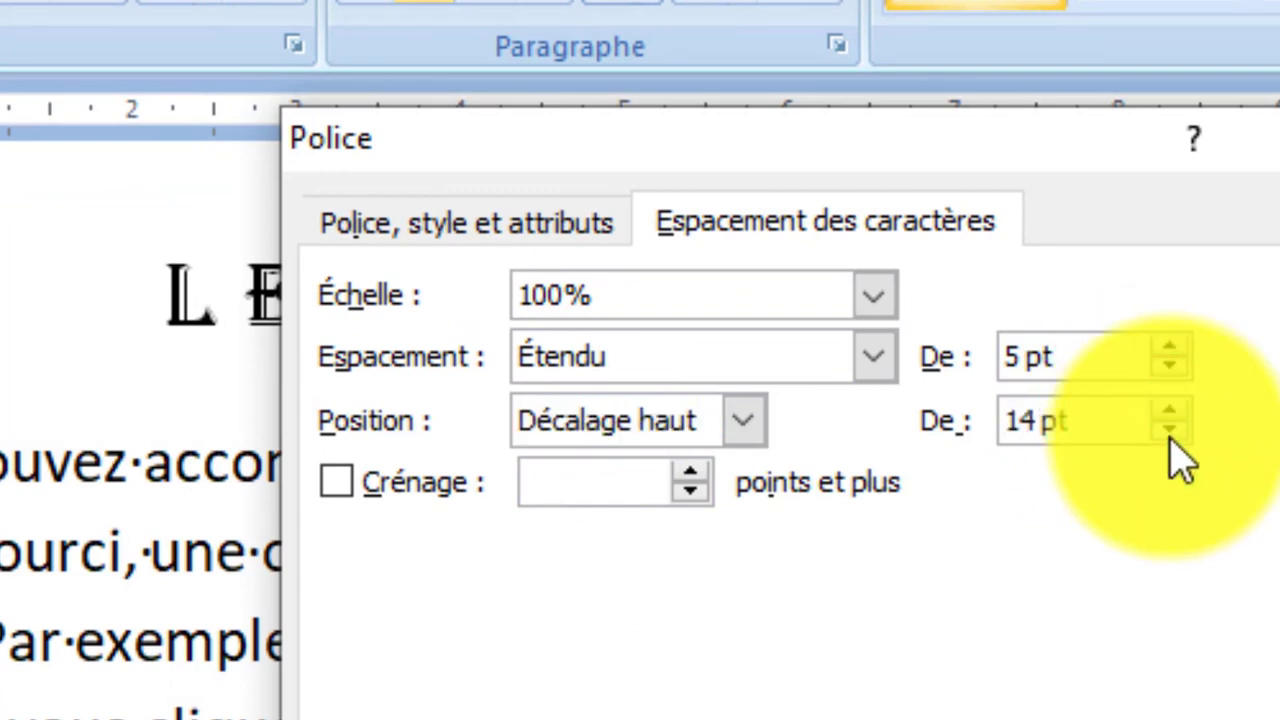
pyautogui.click(1168, 441)
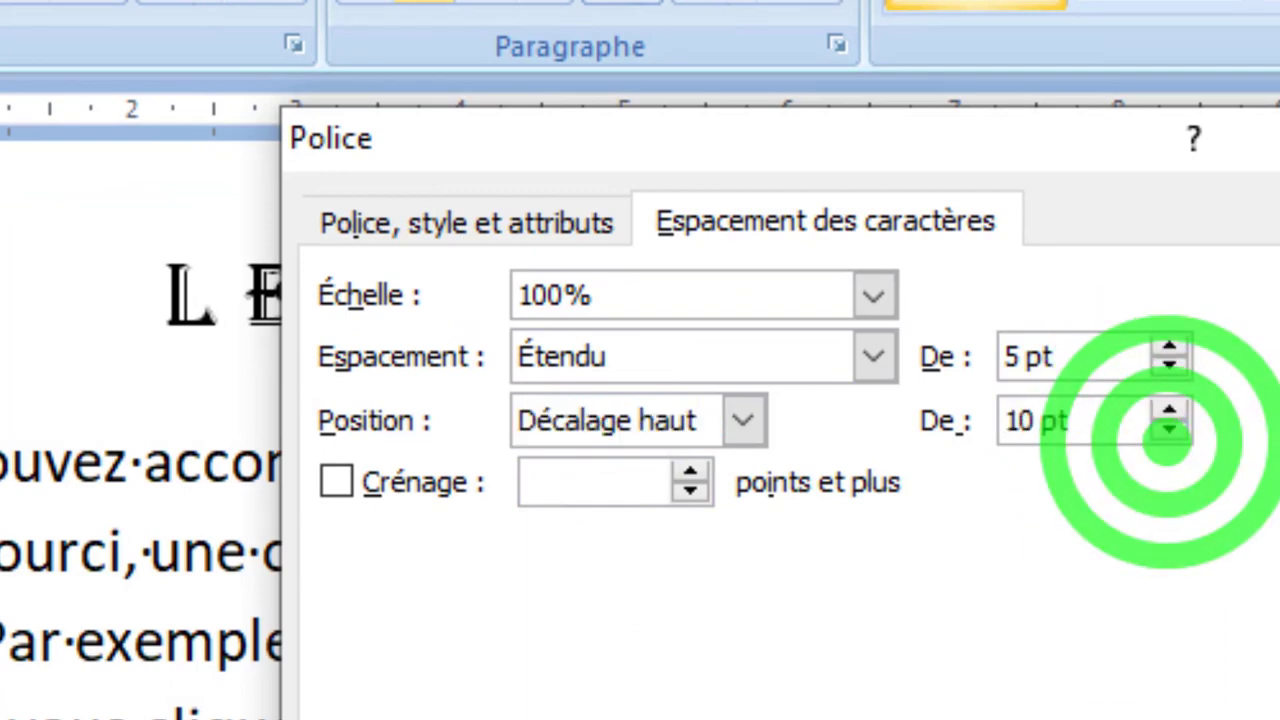
pyautogui.press('Return')
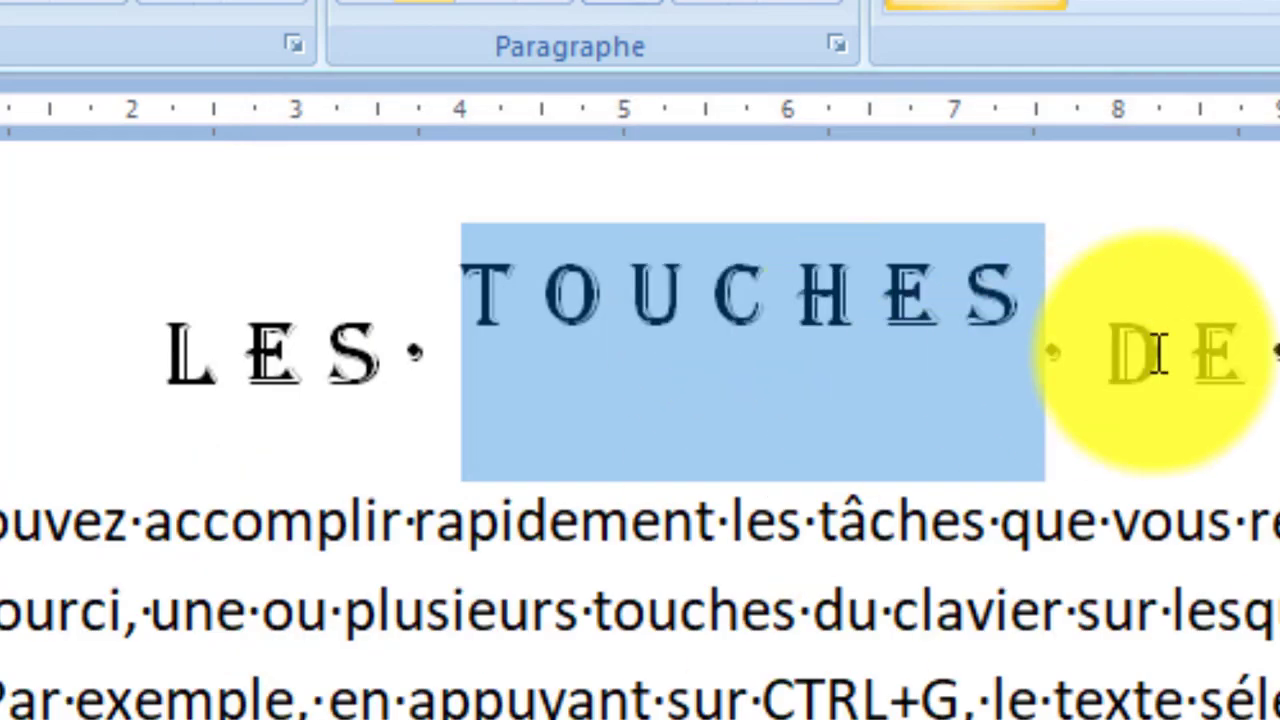
pyautogui.click(1168, 355)
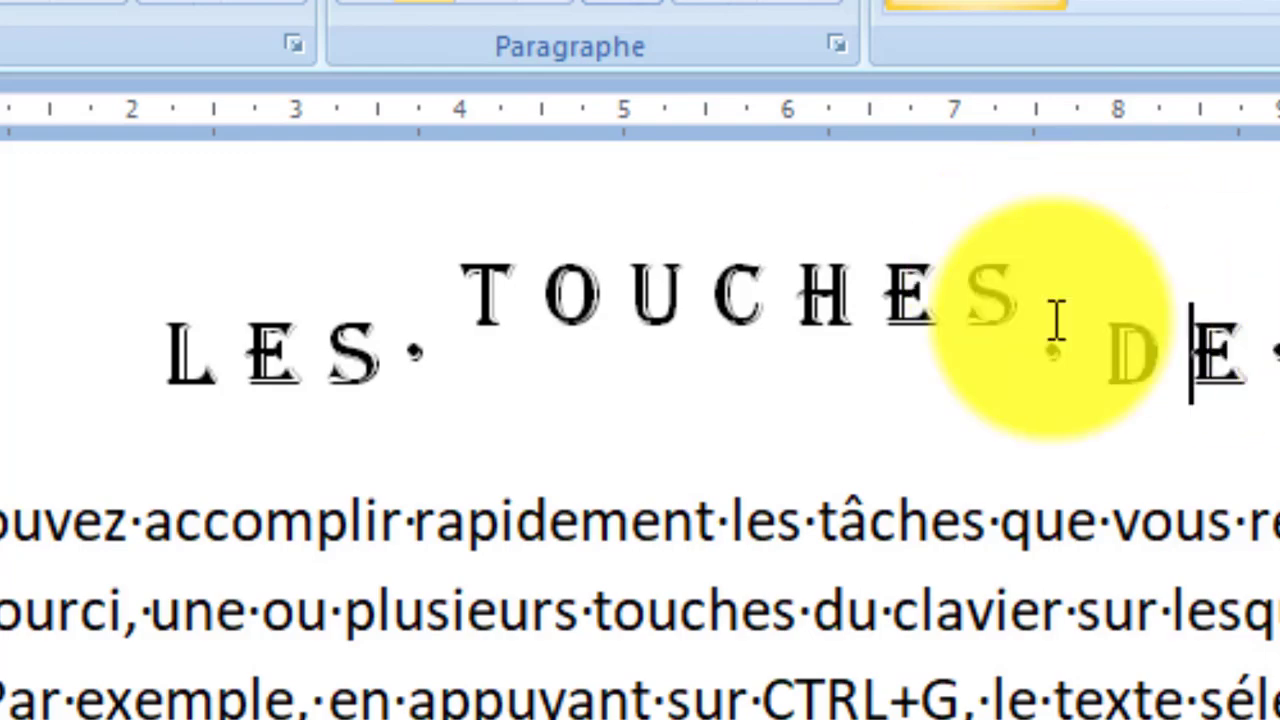
# - Select the word RACCOURCI in the title and clear all its formatting
pyautogui.click(567, 272)
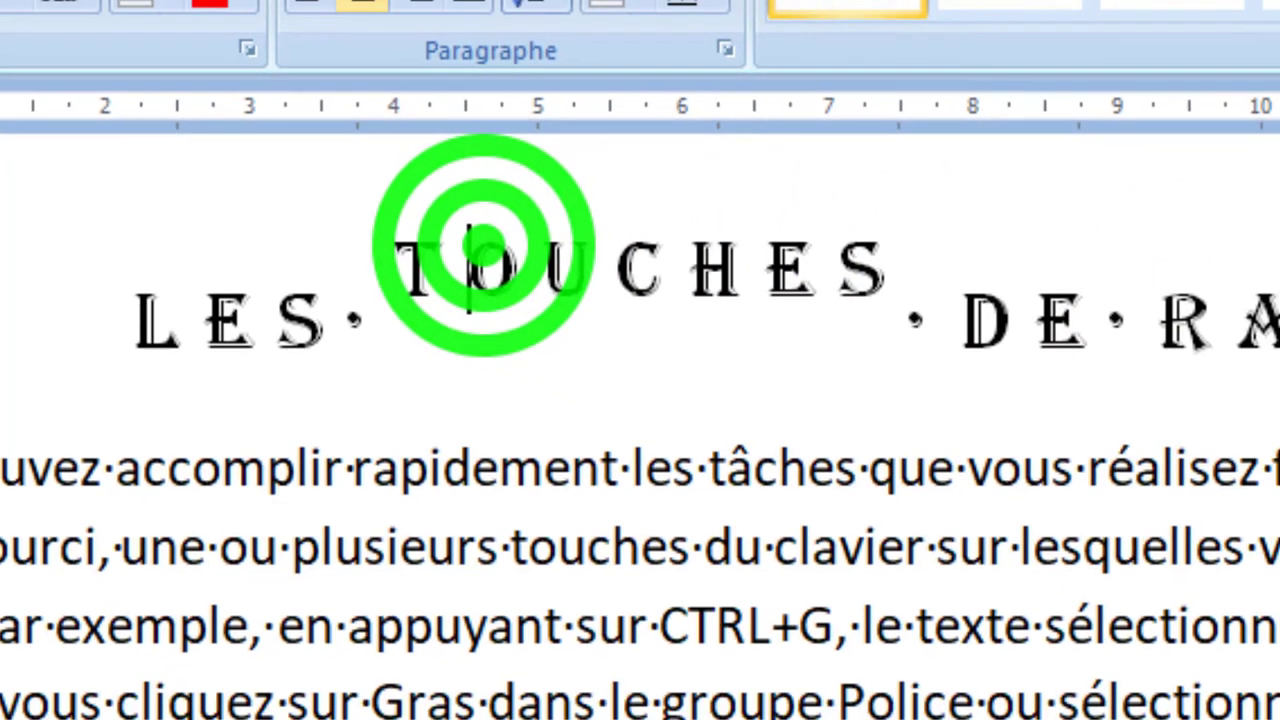
pyautogui.click(975, 258)
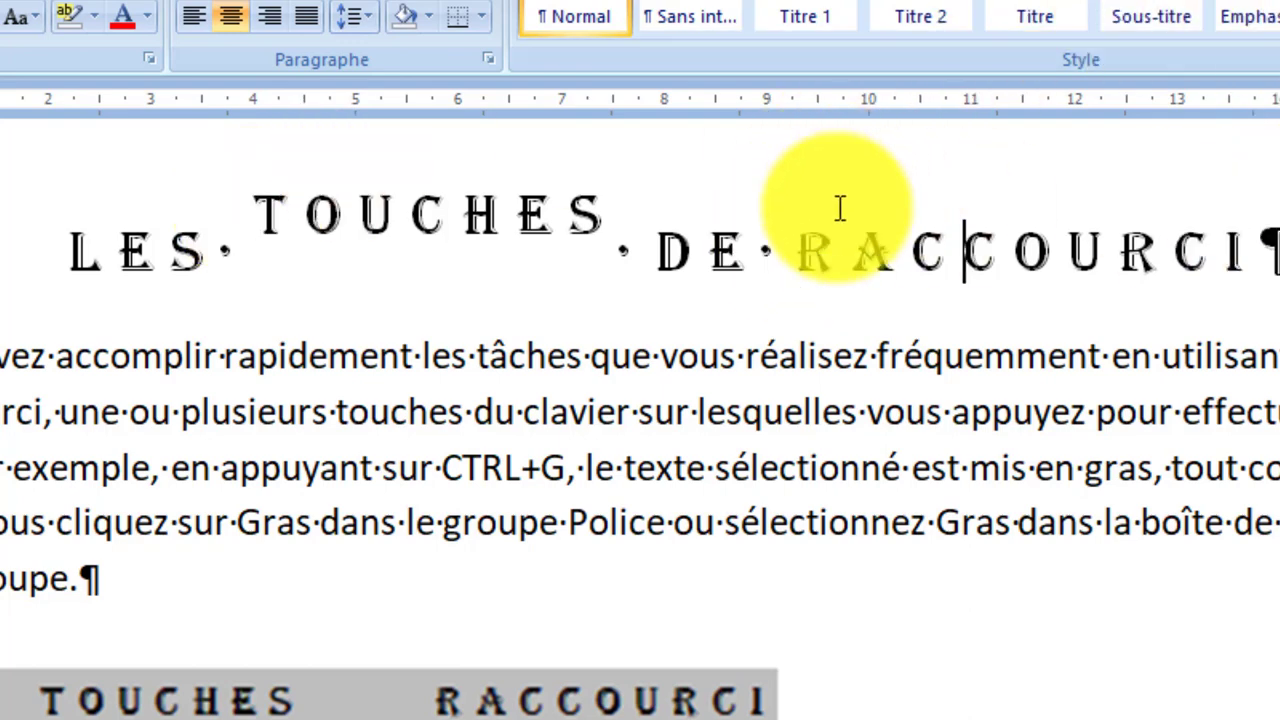
pyautogui.click(805, 258)
pyautogui.moveTo(805, 258); pyautogui.dragTo(1263, 291)
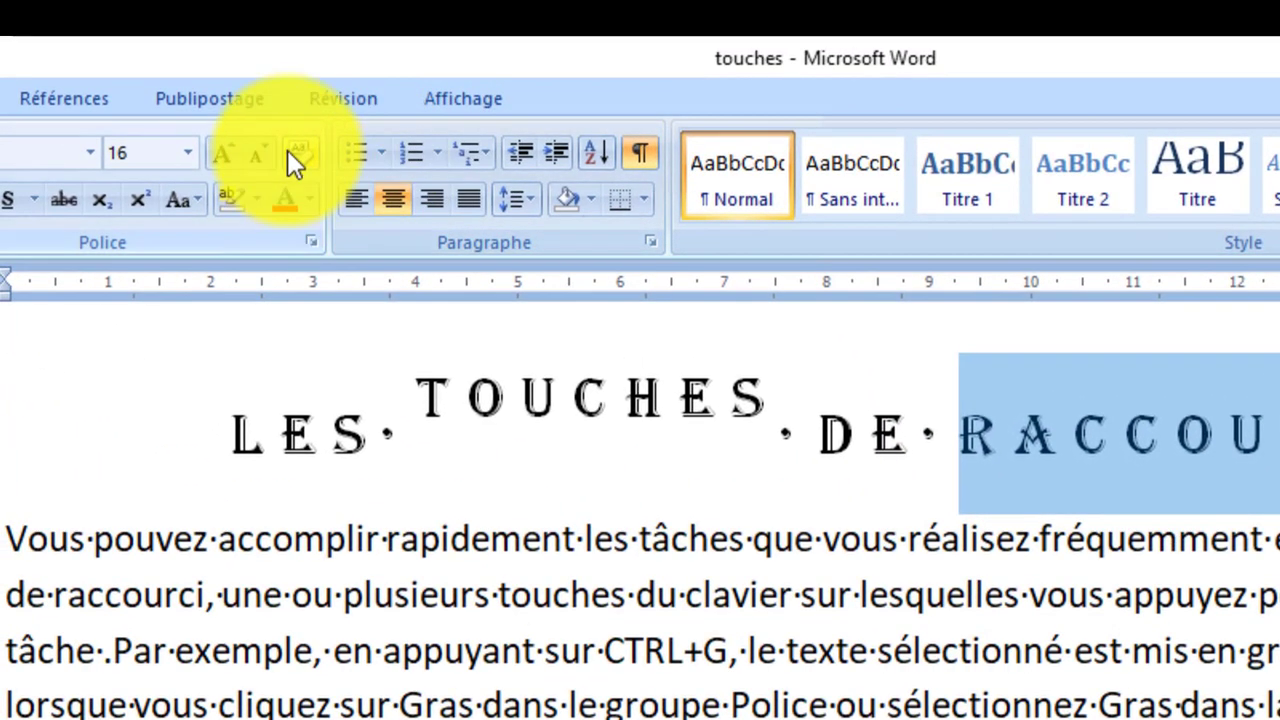
pyautogui.click(287, 140)
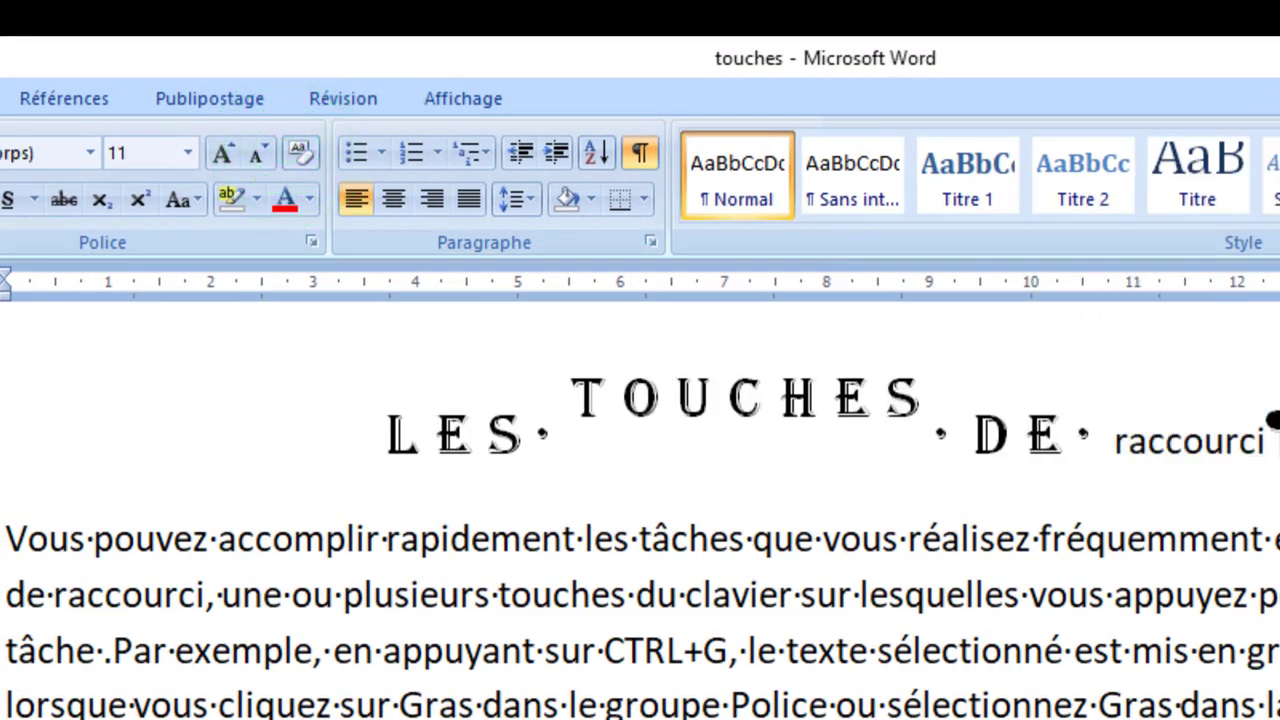
# - Copy the formatting of the title word TOUCHES onto the word raccourci with the format painter, and deselect
pyautogui.click(683, 363)
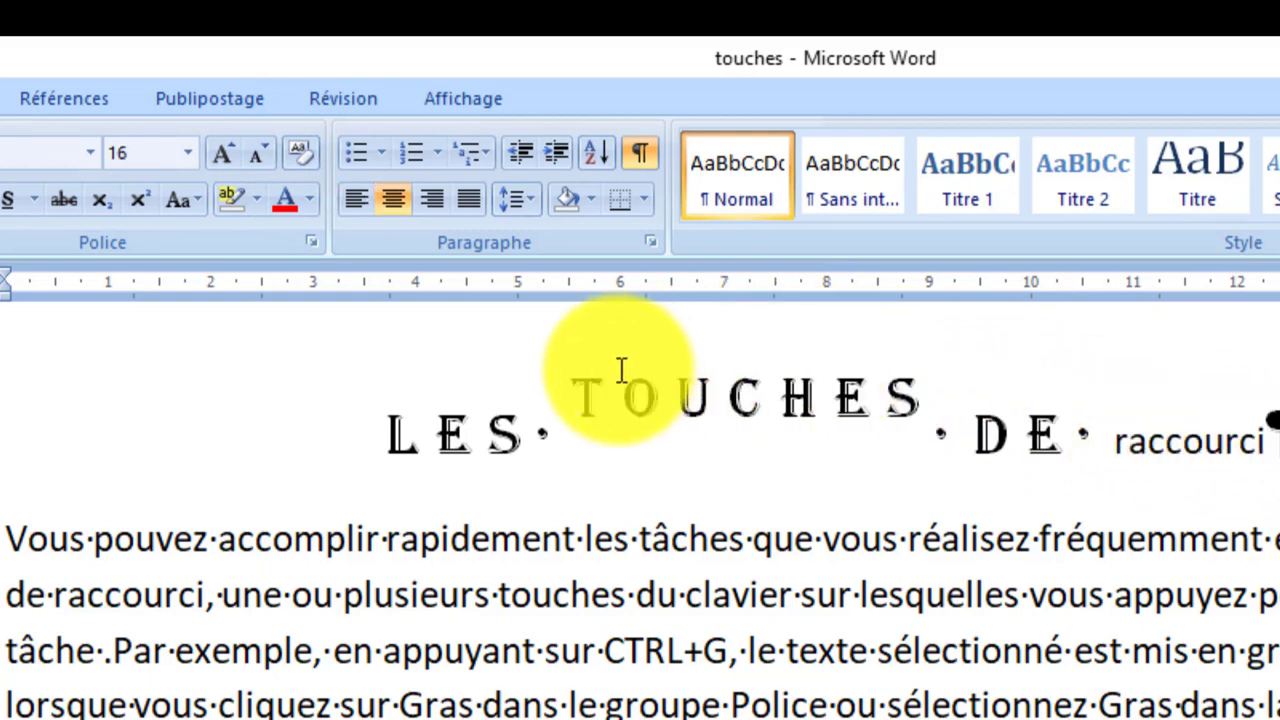
pyautogui.moveTo(565, 392); pyautogui.dragTo(971, 443)
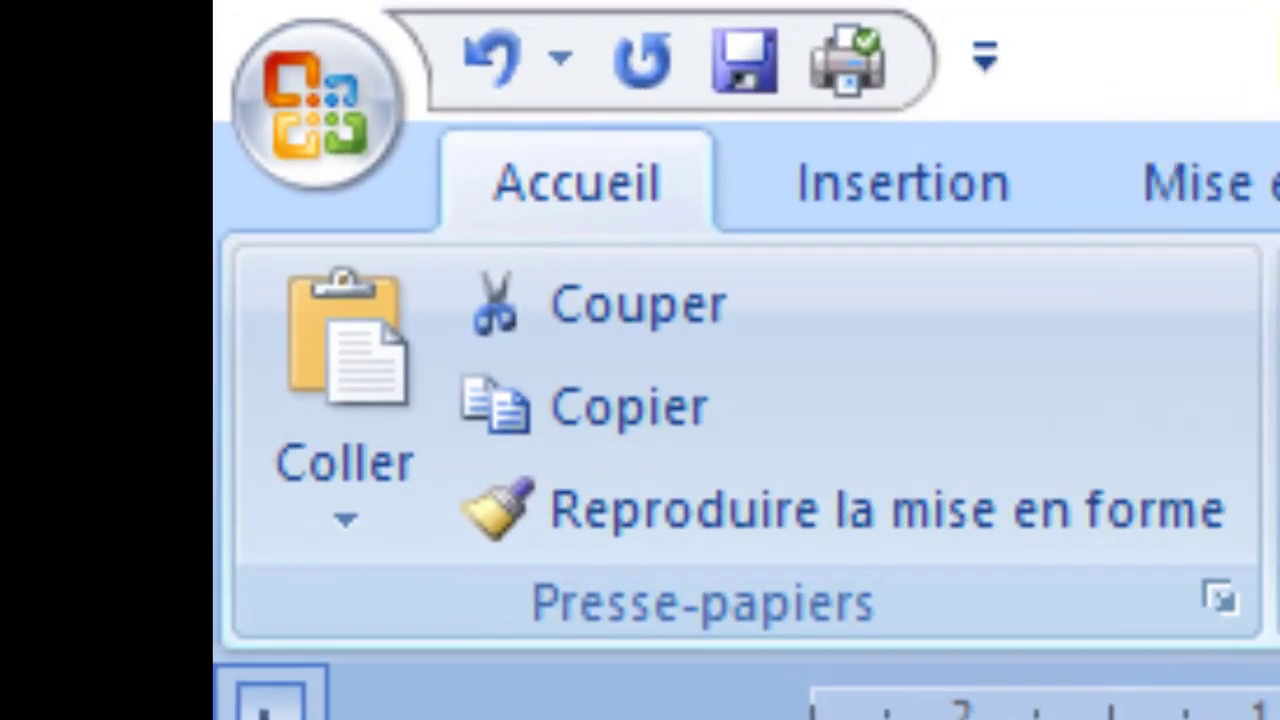
pyautogui.click(740, 517)
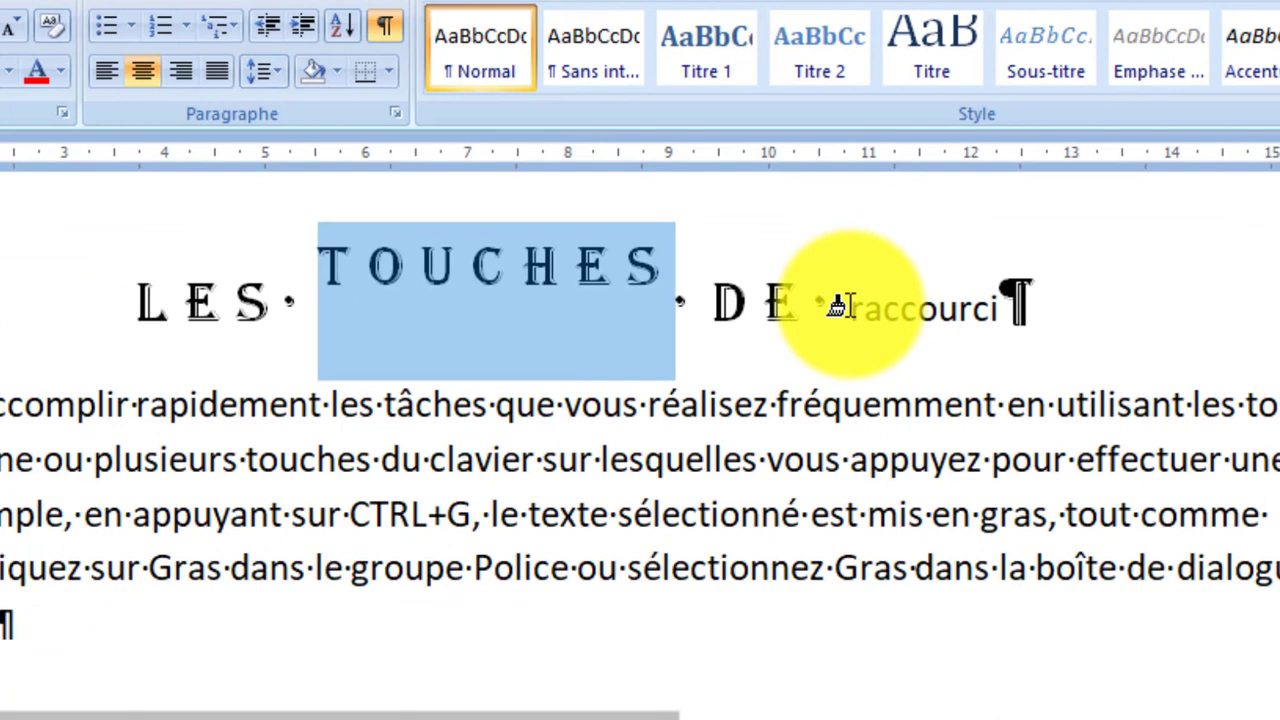
pyautogui.moveTo(838, 305); pyautogui.dragTo(1016, 330)
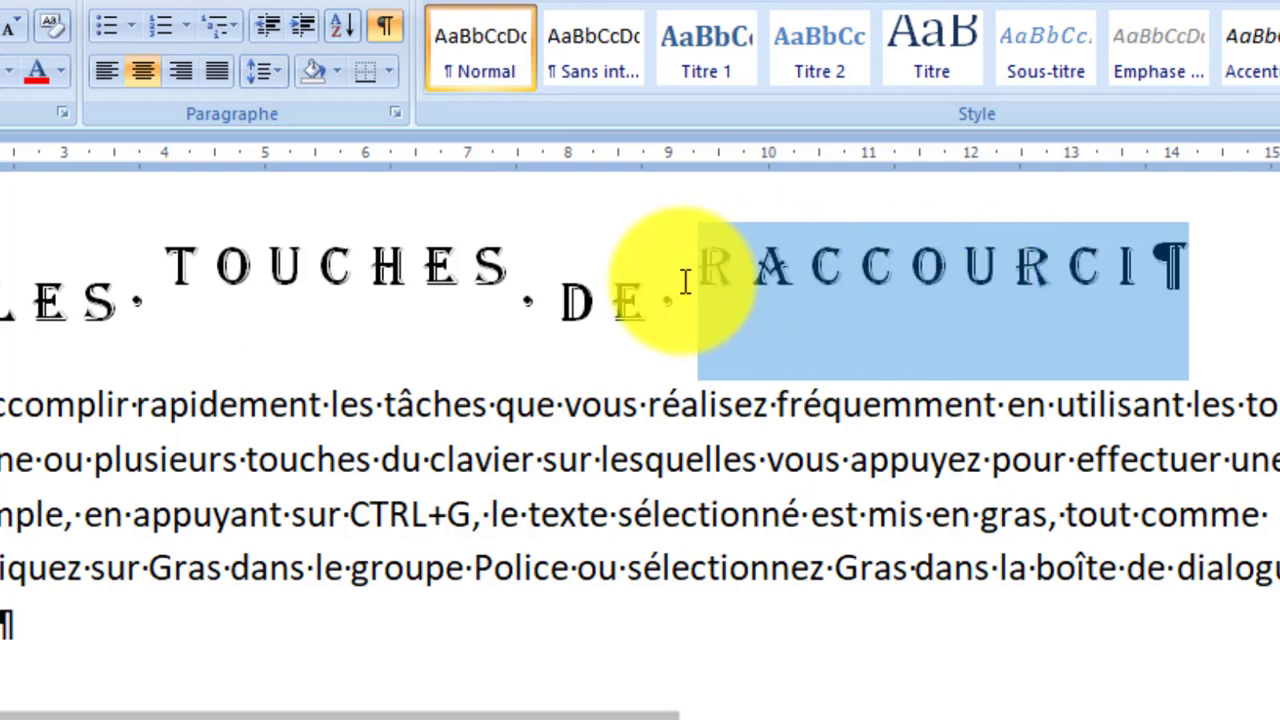
pyautogui.click(522, 272)
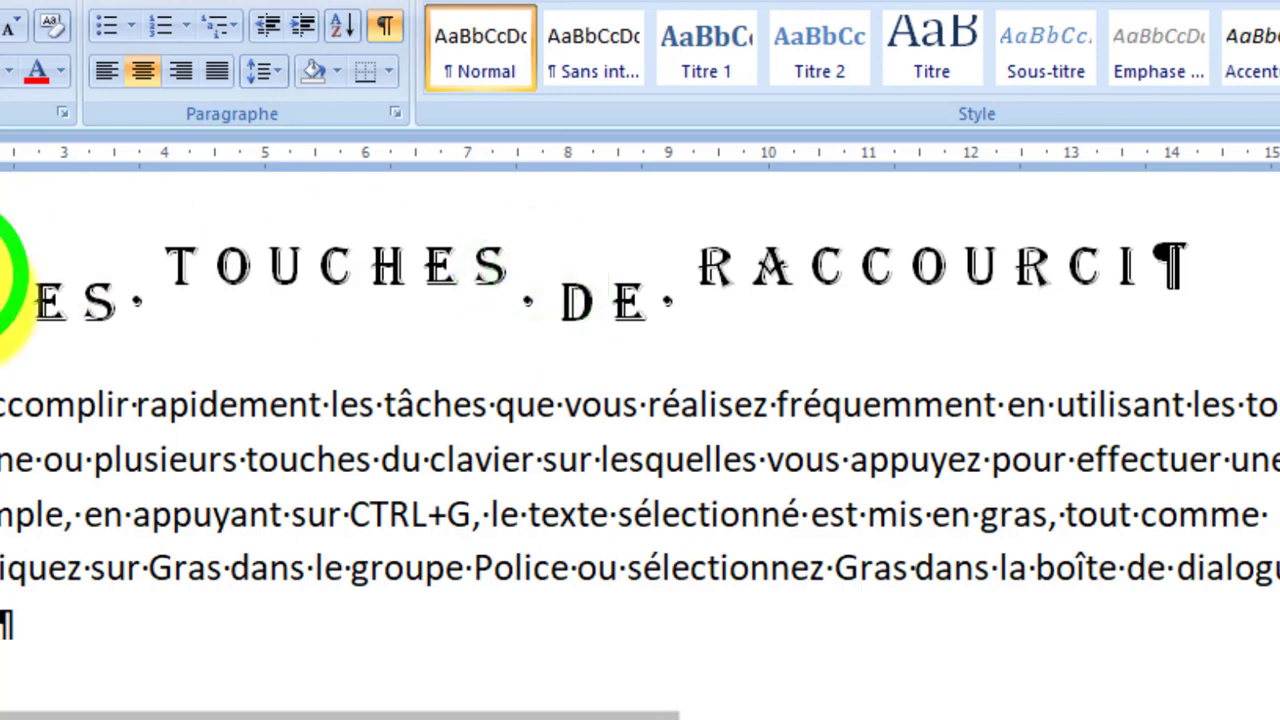
# - Shade the whole title with the theme color Blanc, Arrière-plan 1, plus sombre 35 %
pyautogui.moveTo(5, 275); pyautogui.dragTo(1053, 265)
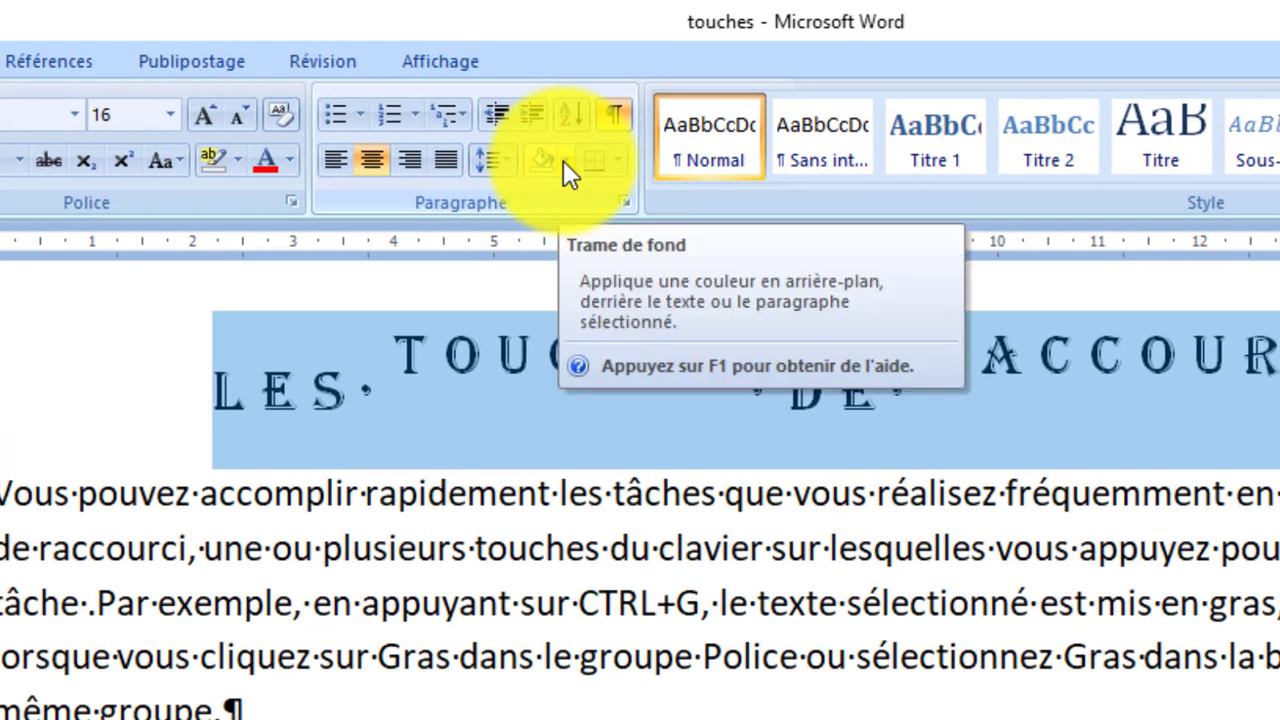
pyautogui.click(563, 160)
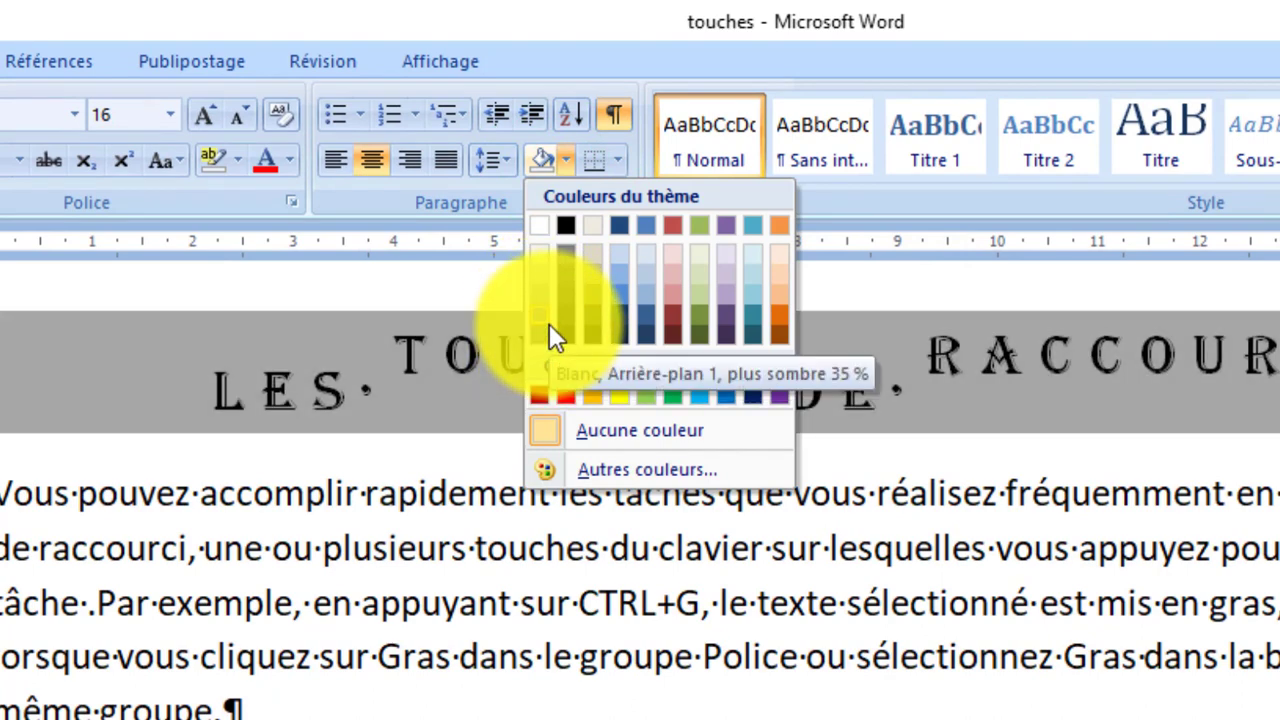
pyautogui.click(549, 323)
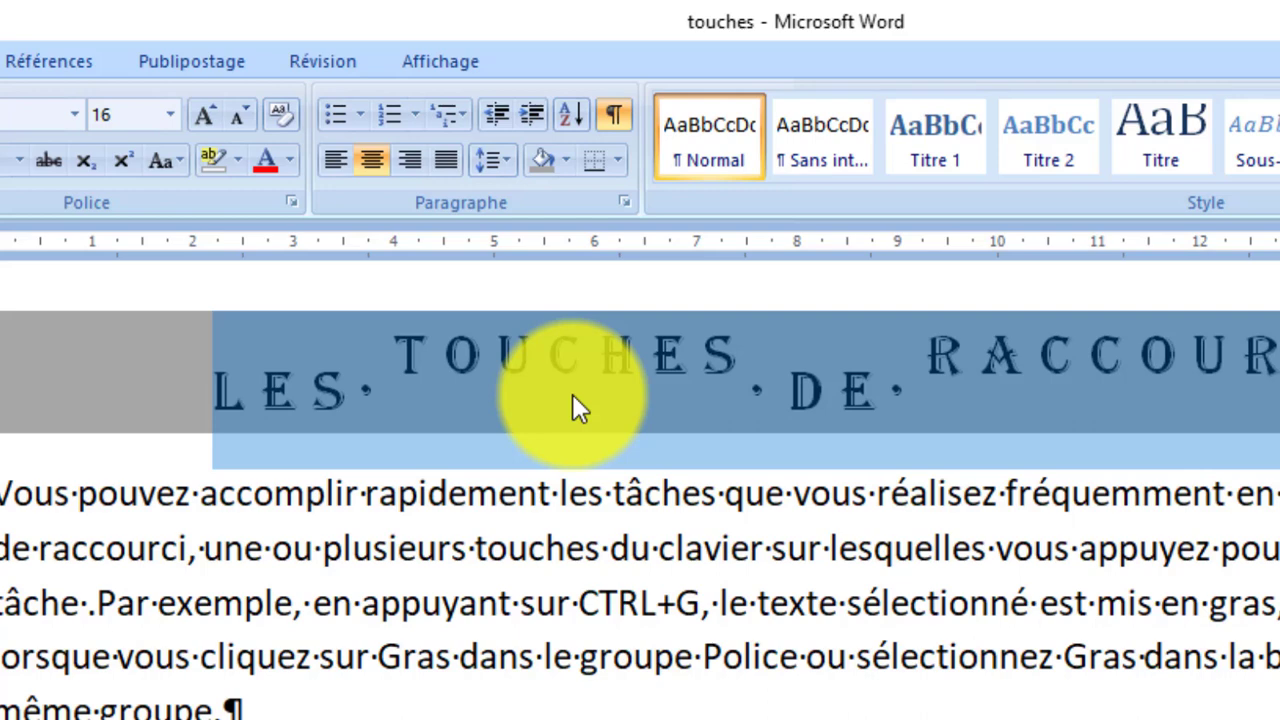
pyautogui.click(572, 410)
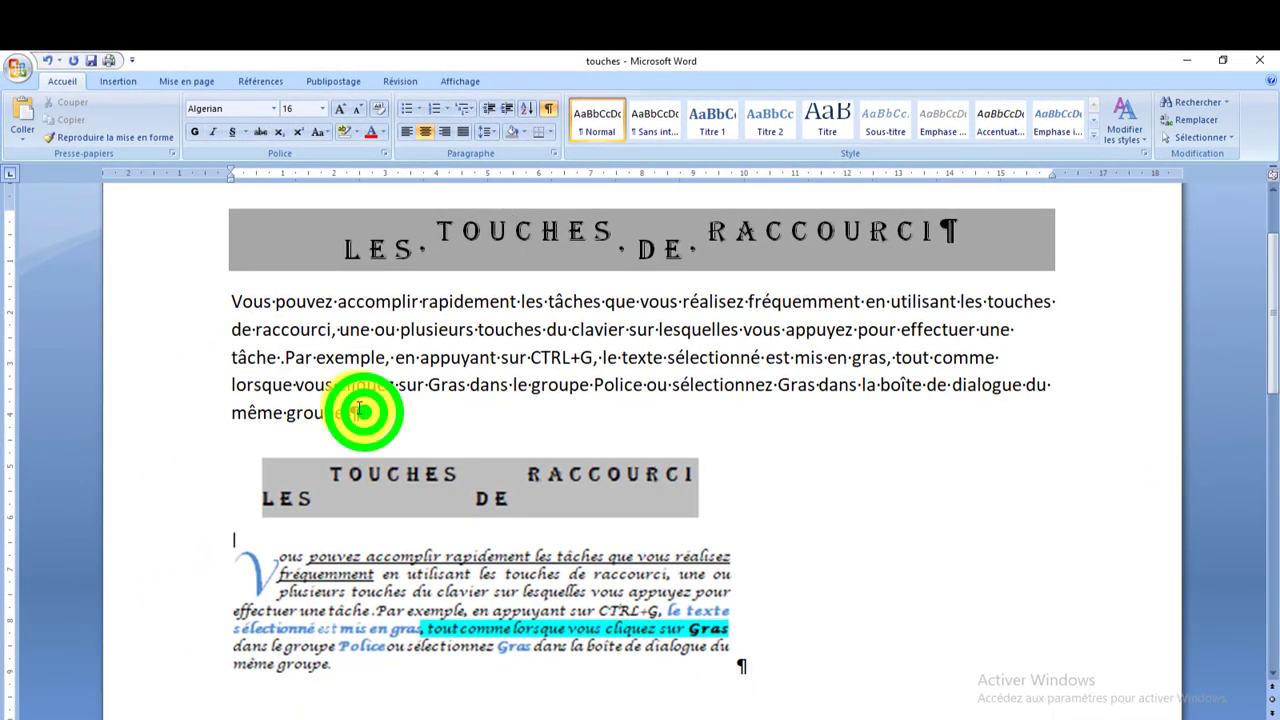
# - Set the font of the whole body paragraph below the title to Lucida Calligraphy and deselect it
pyautogui.moveTo(359, 410); pyautogui.dragTo(237, 297)
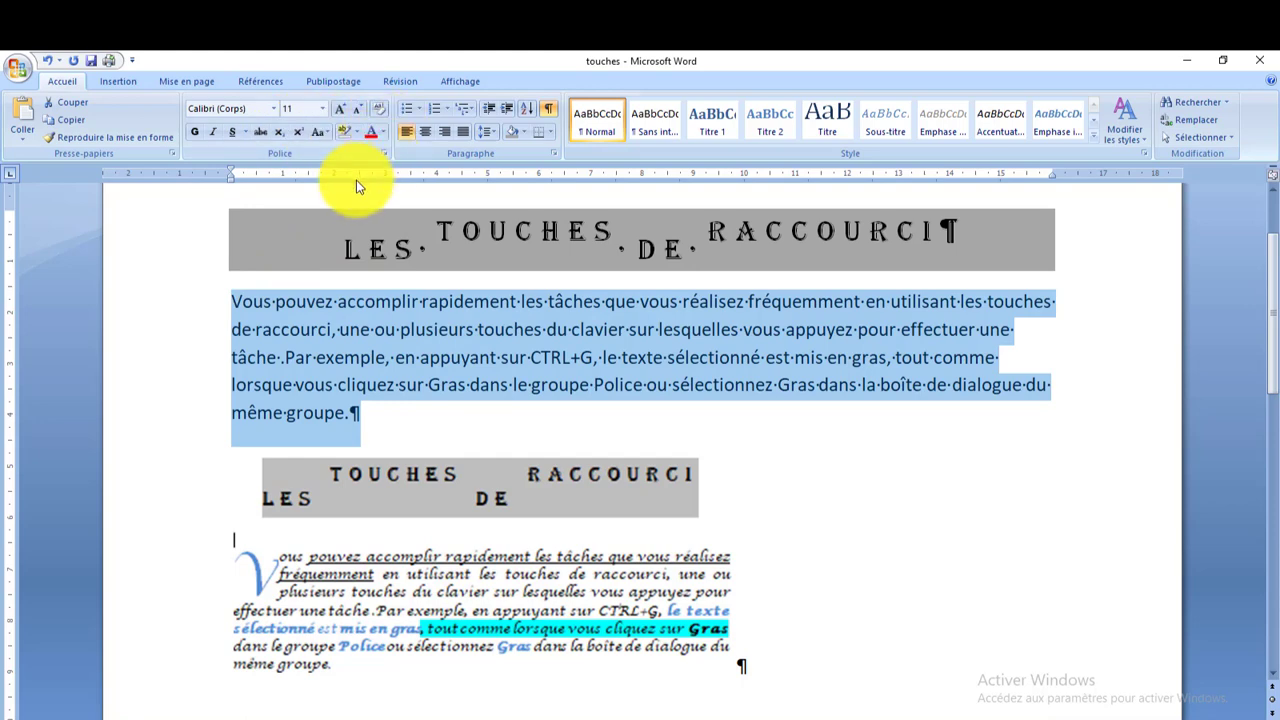
pyautogui.click(279, 117)
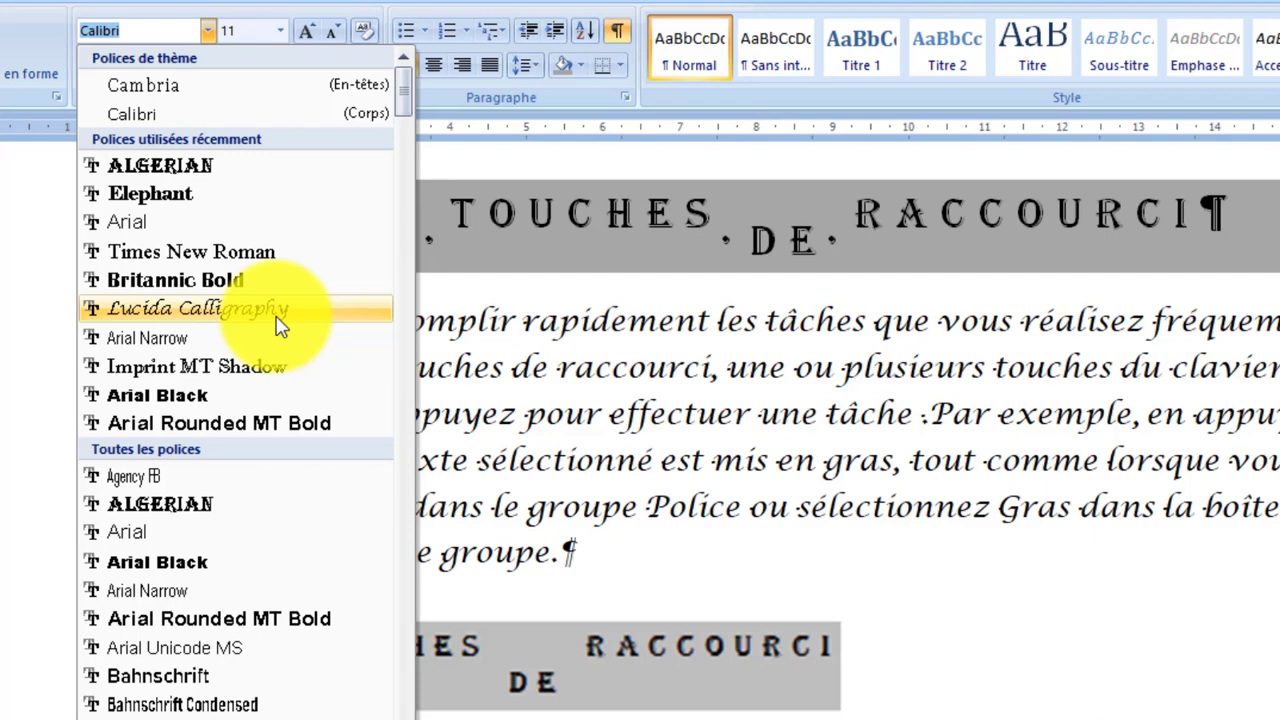
pyautogui.click(278, 320)
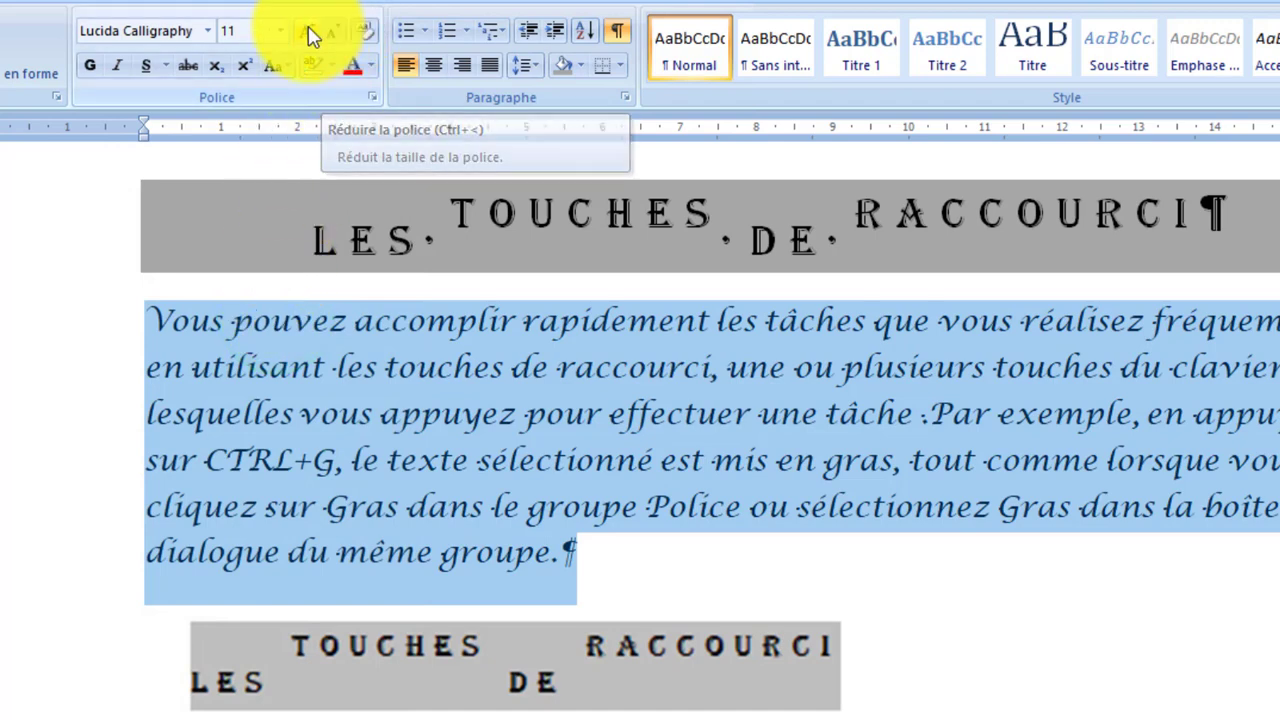
pyautogui.click(614, 289)
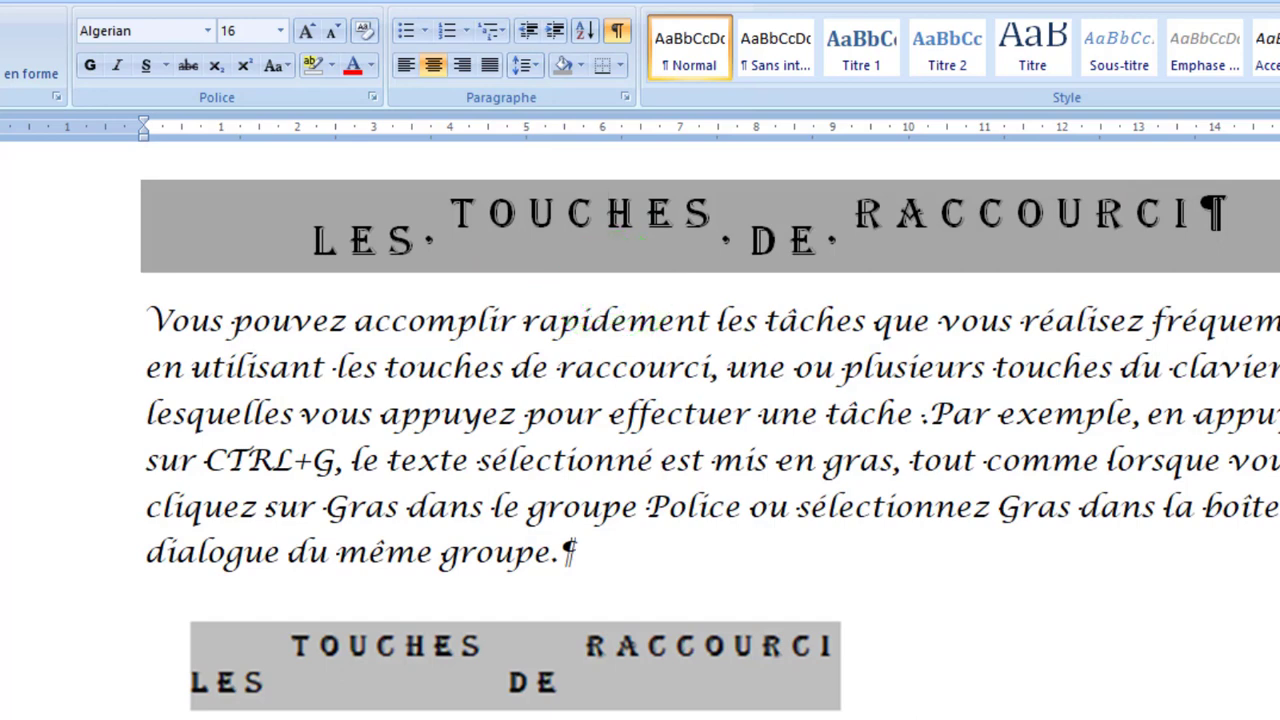
# - Hide the paragraph and space formatting marks in the document
pyautogui.click(650, 330)
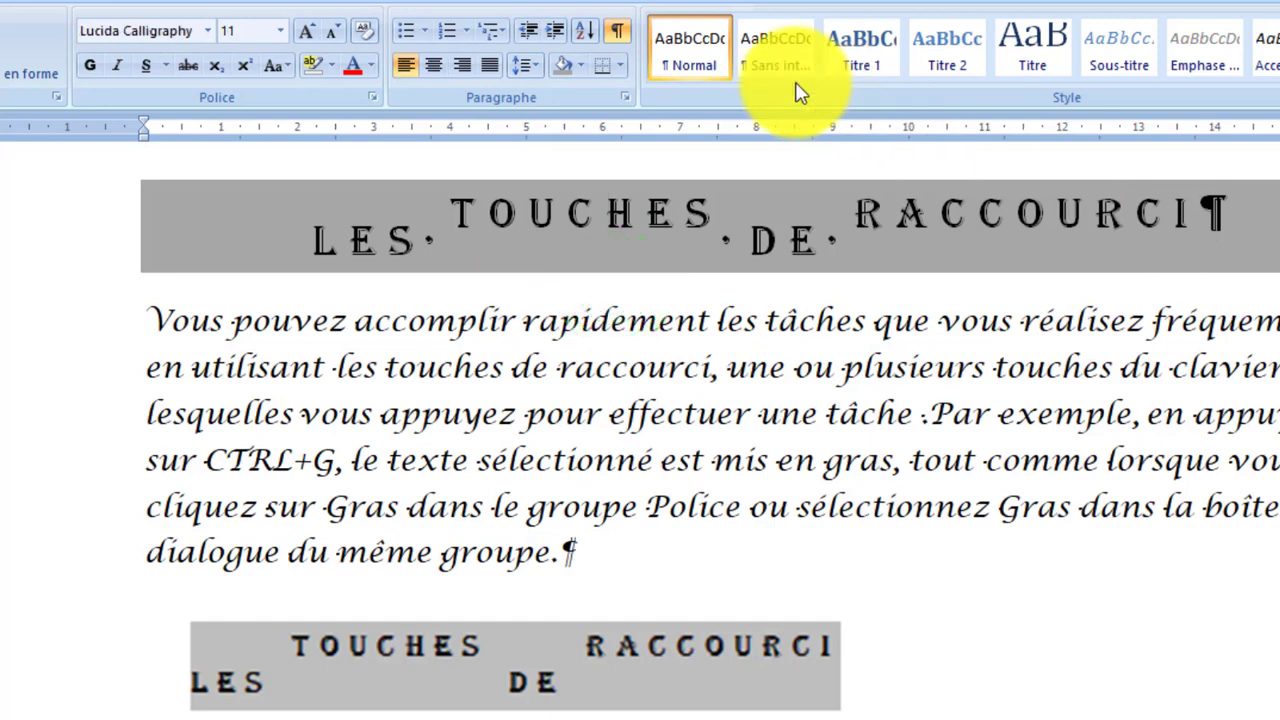
pyautogui.click(616, 33)
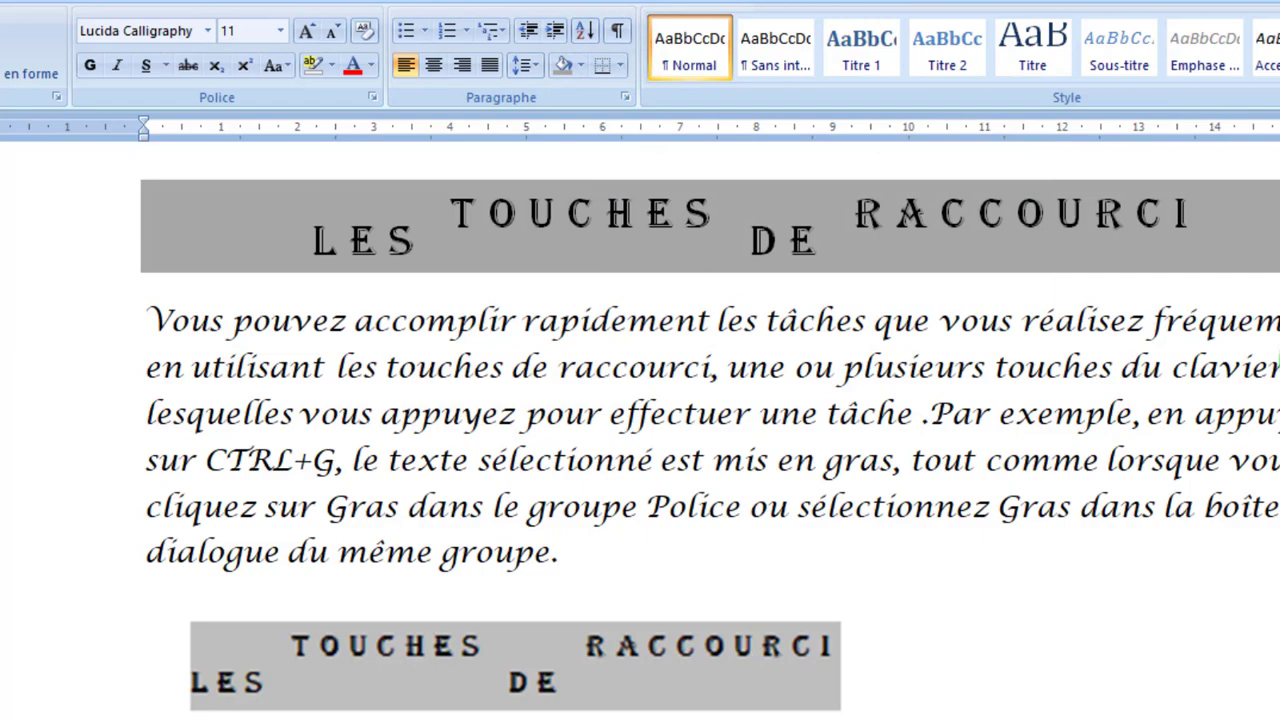
pyautogui.click(1278, 476)
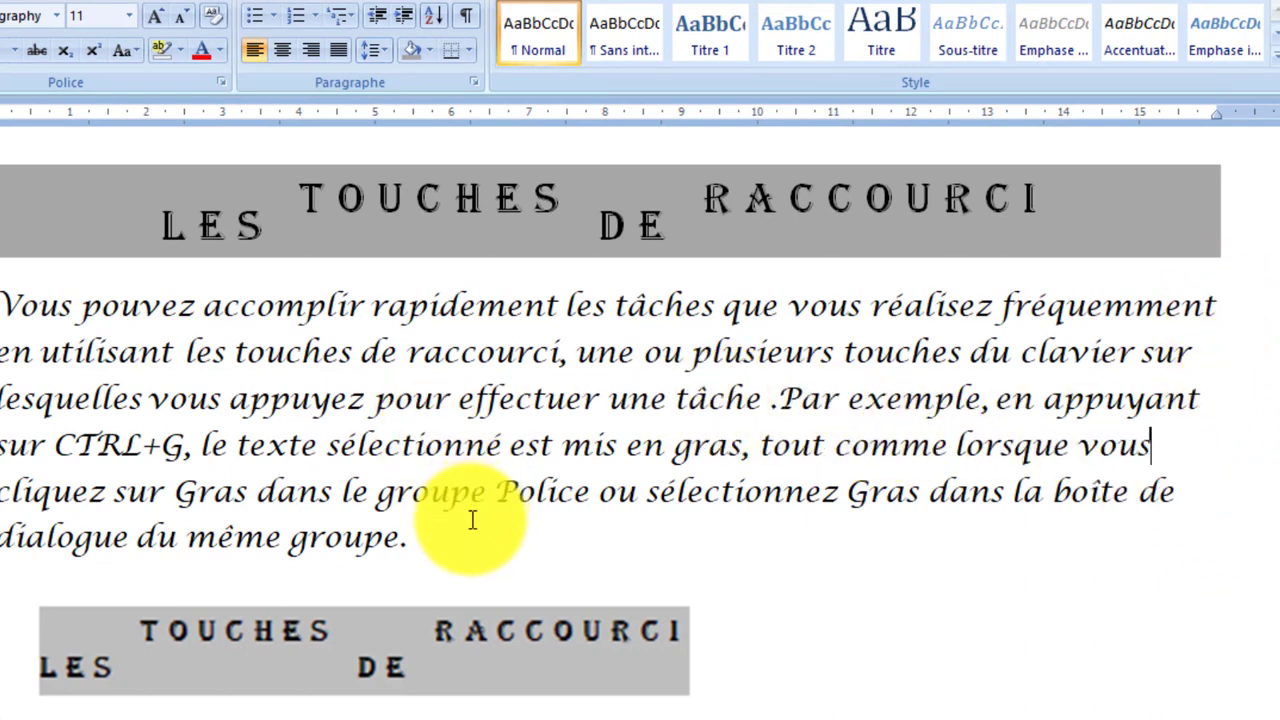
# - Justify the whole body paragraph below the title and deselect it
pyautogui.moveTo(443, 530); pyautogui.dragTo(62, 302)
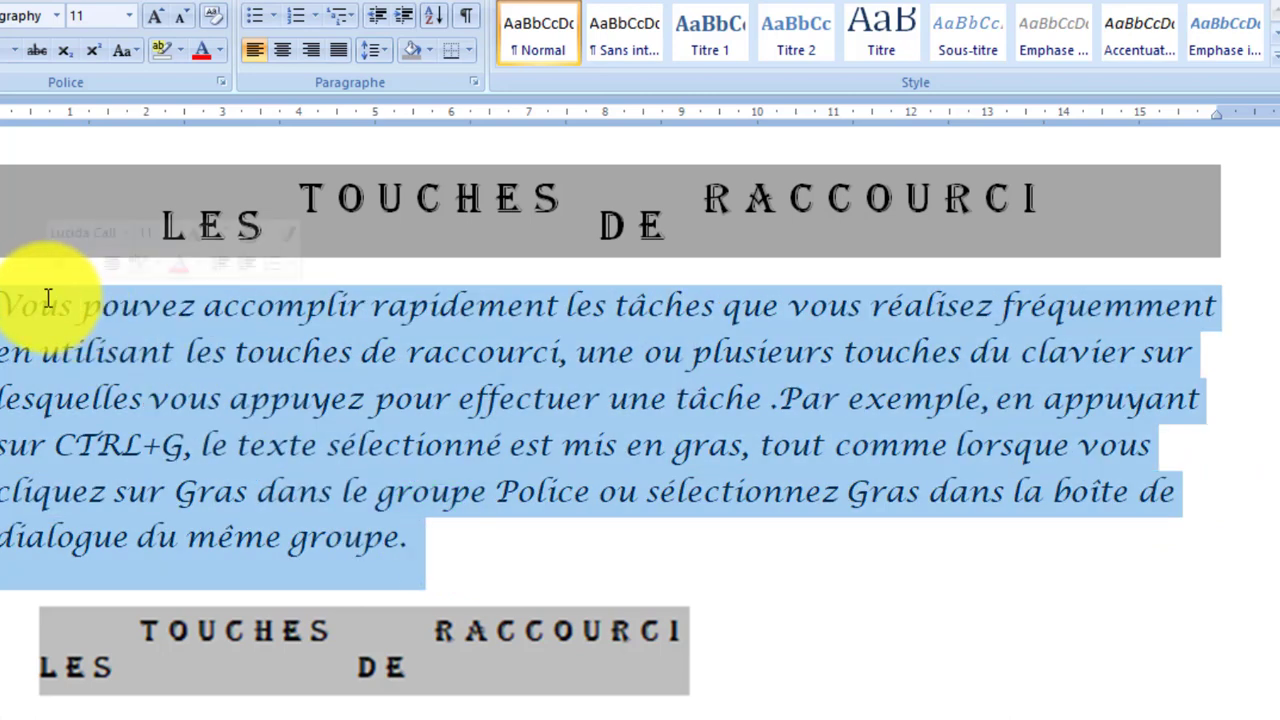
pyautogui.click(339, 52)
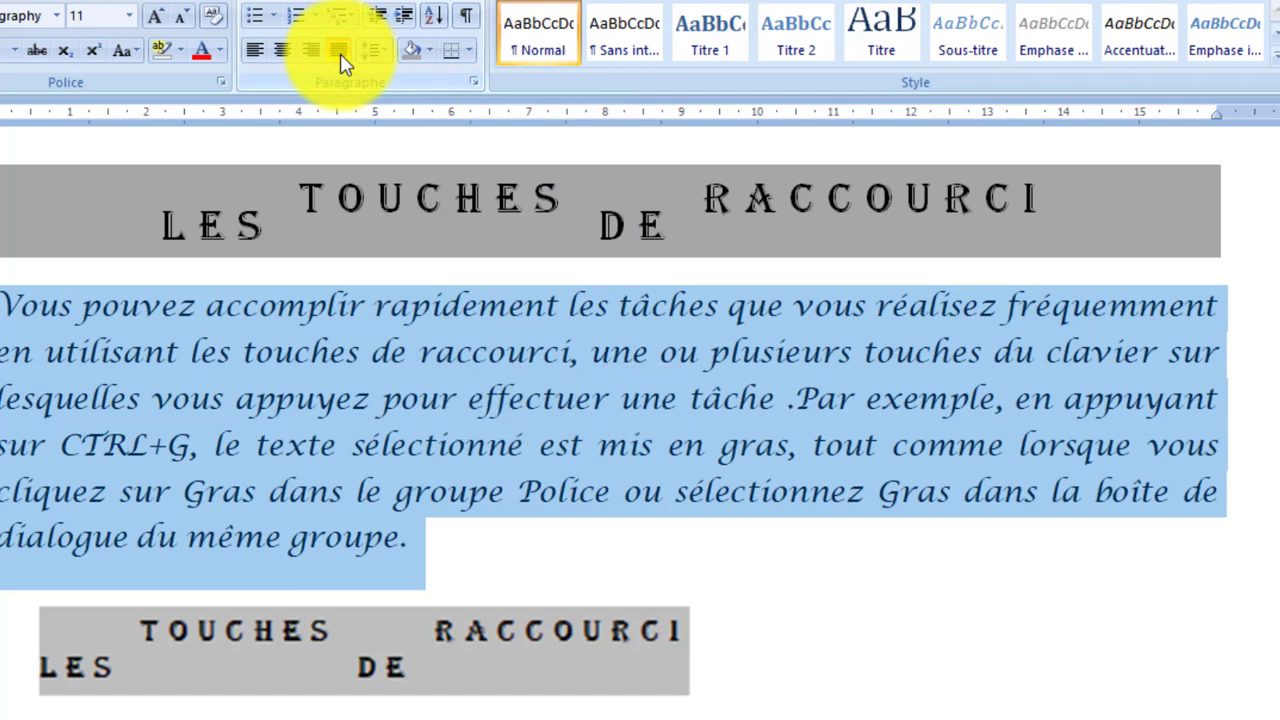
pyautogui.click(500, 358)
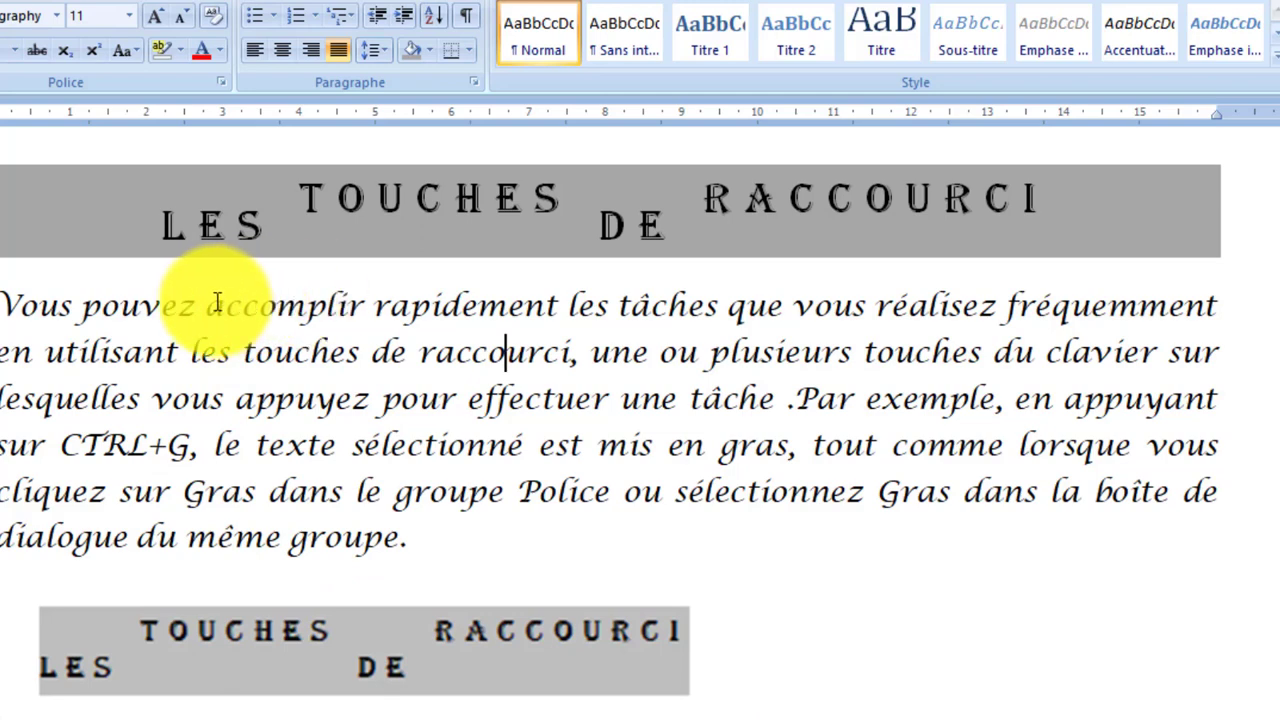
pyautogui.moveTo(217, 303); pyautogui.dragTo(1279, 305)
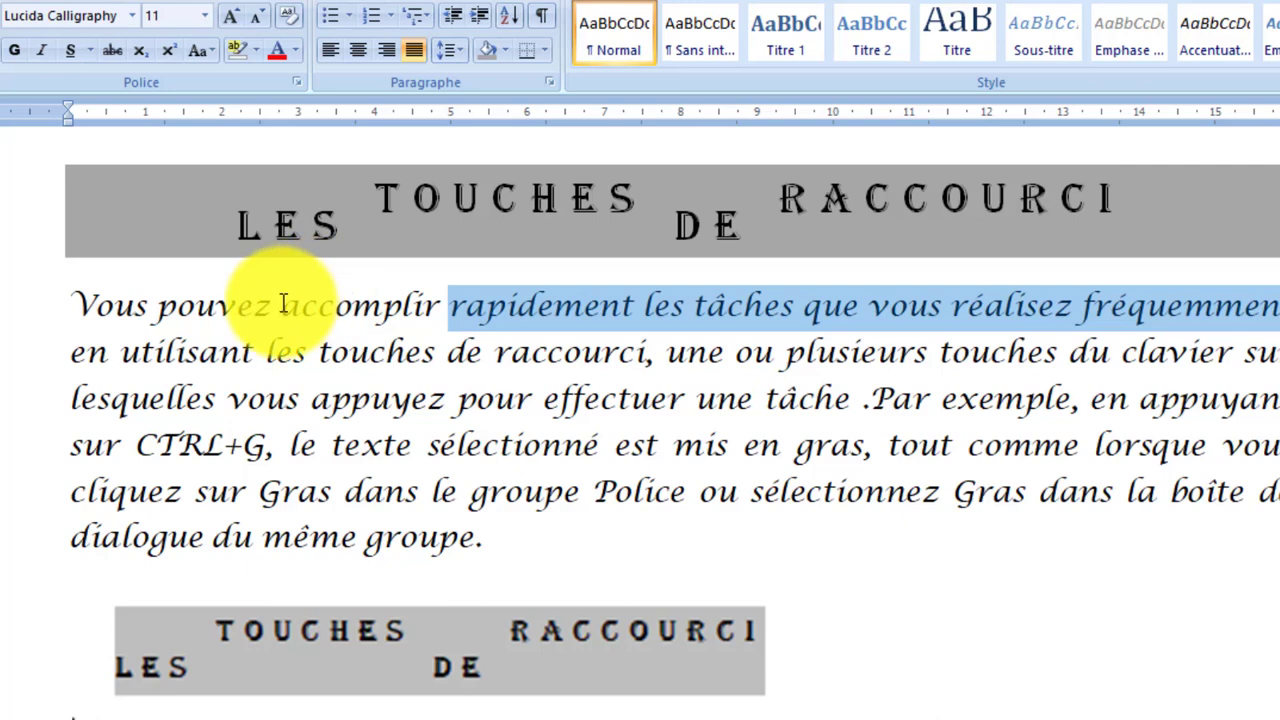
pyautogui.moveTo(275, 292)
pyautogui.mouseDown()
pyautogui.moveTo(1018, 251)
pyautogui.moveTo(1223, 316)
pyautogui.moveTo(294, 297)
pyautogui.moveTo(291, 308)
pyautogui.mouseUp()
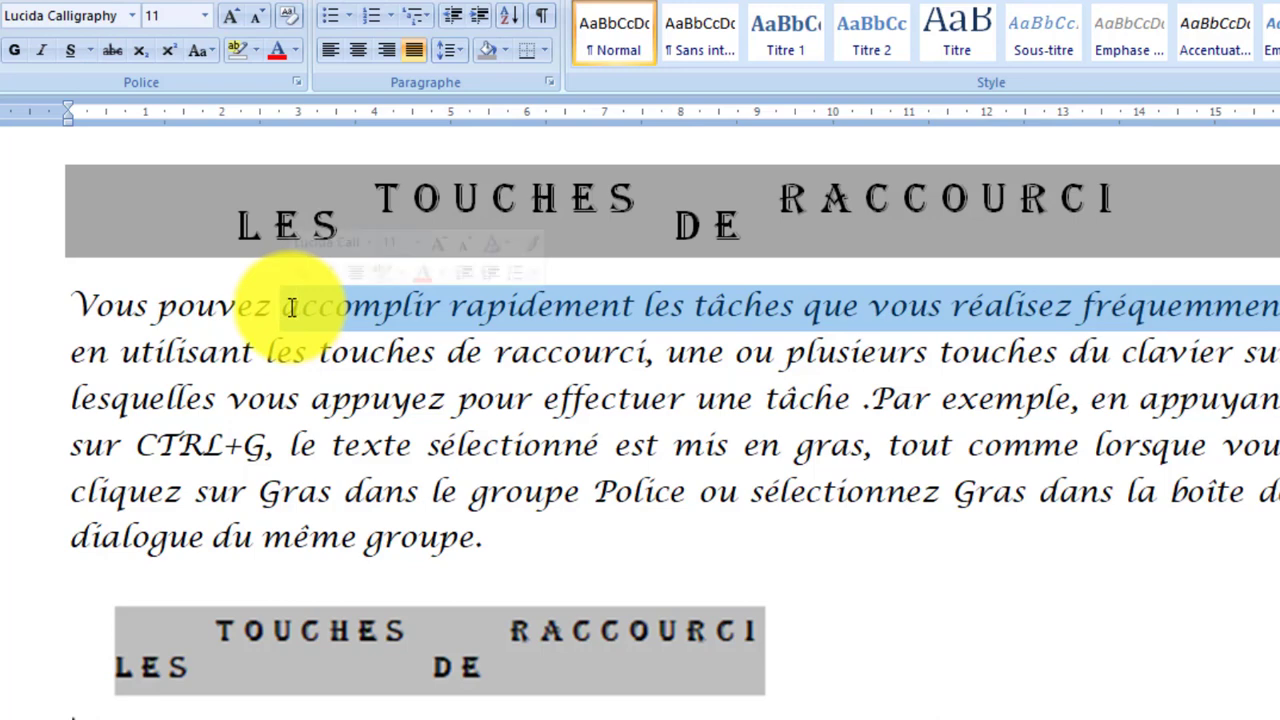
pyautogui.click(600, 240)
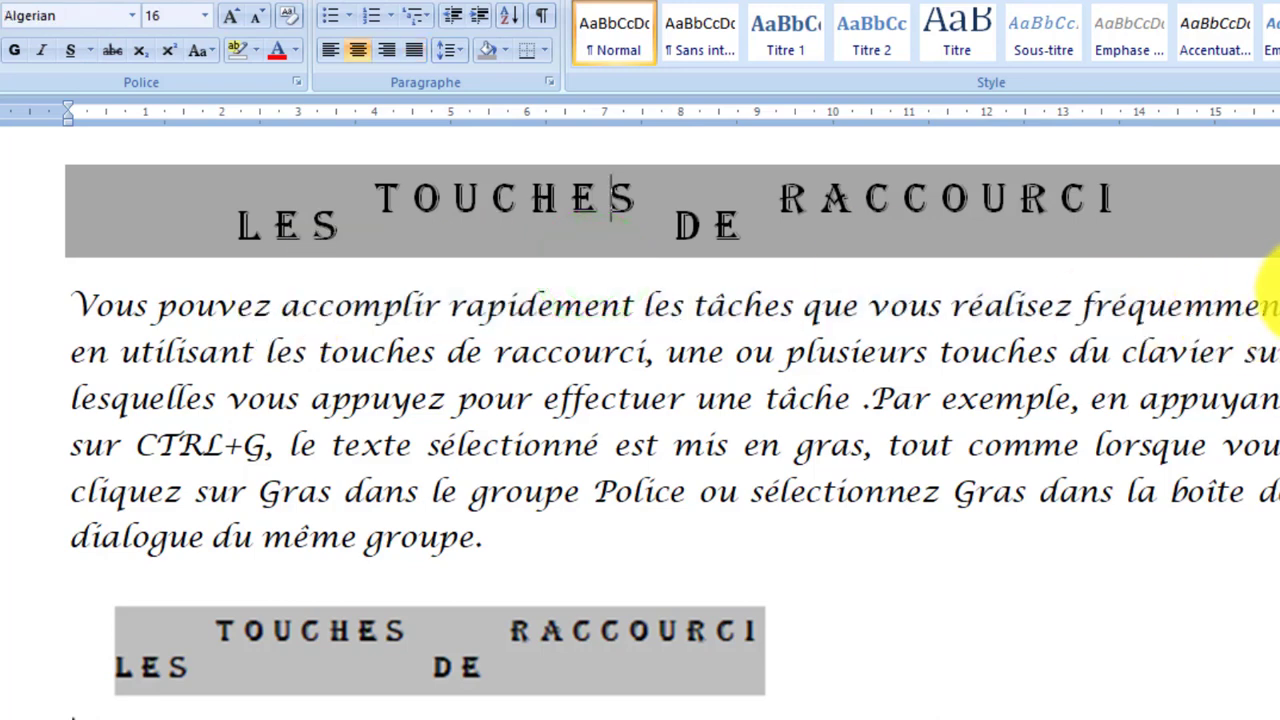
pyautogui.moveTo(1229, 300); pyautogui.dragTo(178, 317)
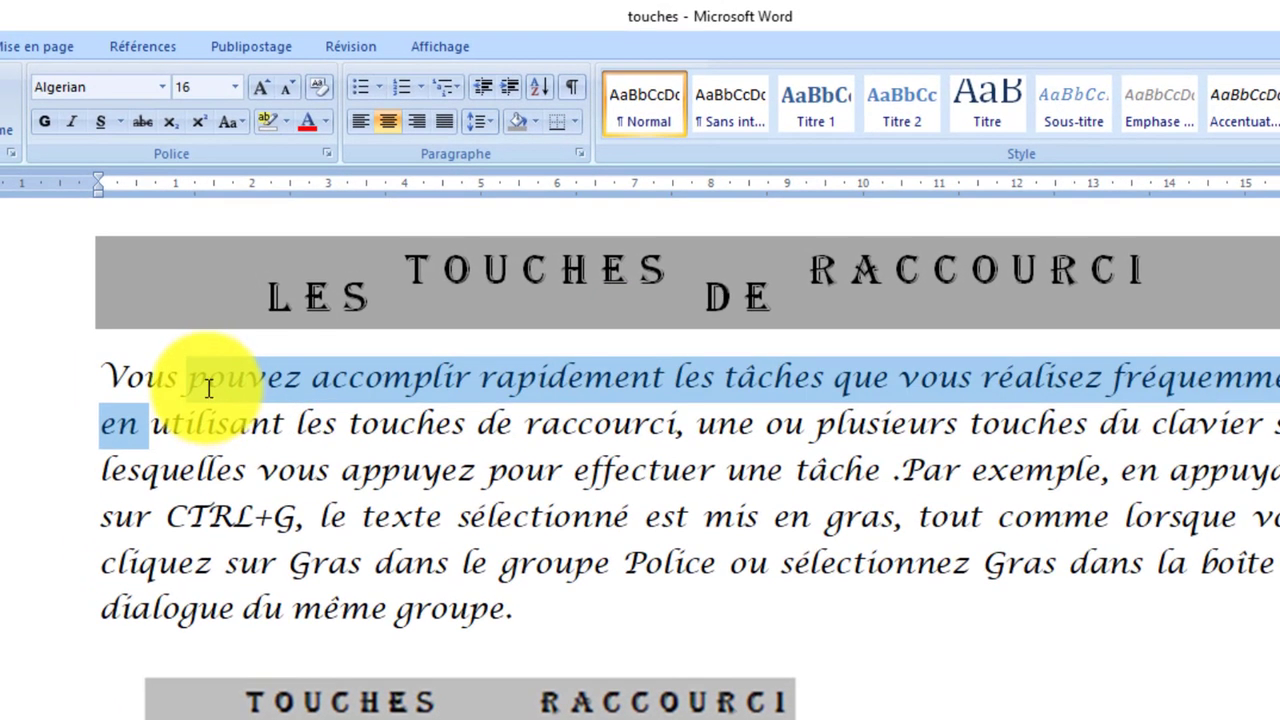
pyautogui.click(197, 366)
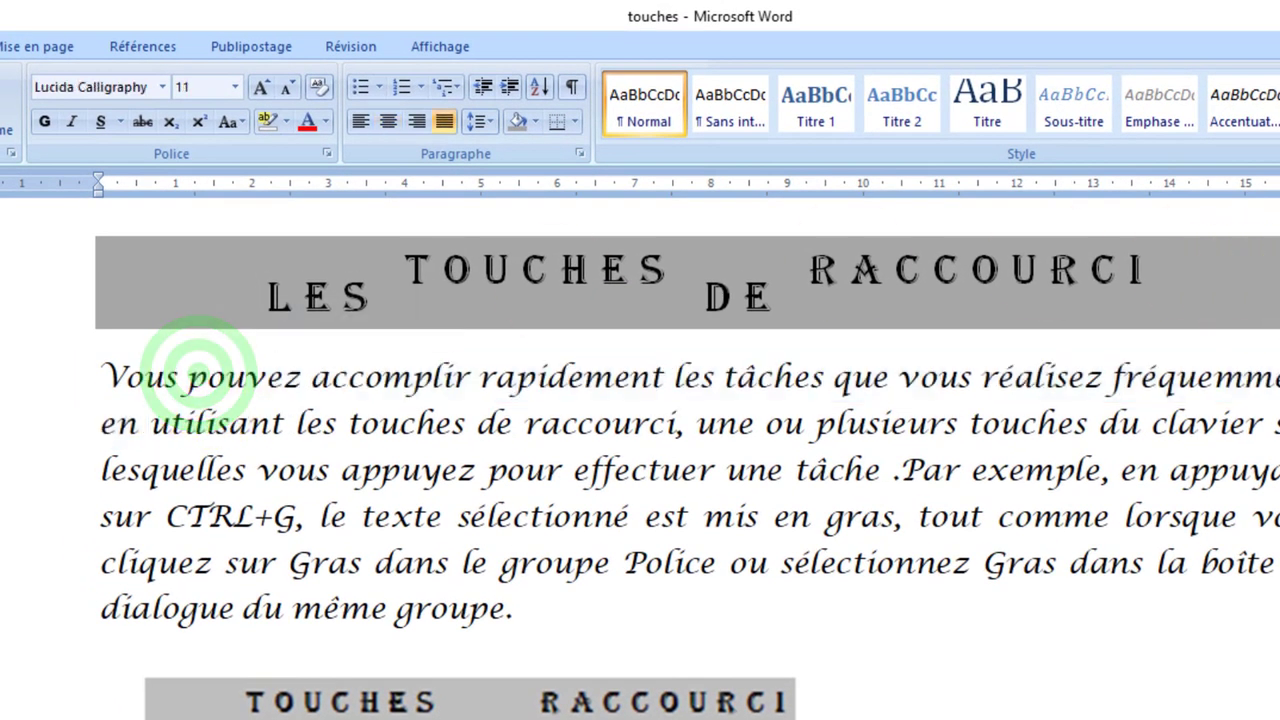
# - Underline the body text from "pouvez accomplir" through "fréquemment" and deselect it
pyautogui.moveTo(1257, 371); pyautogui.dragTo(193, 380)
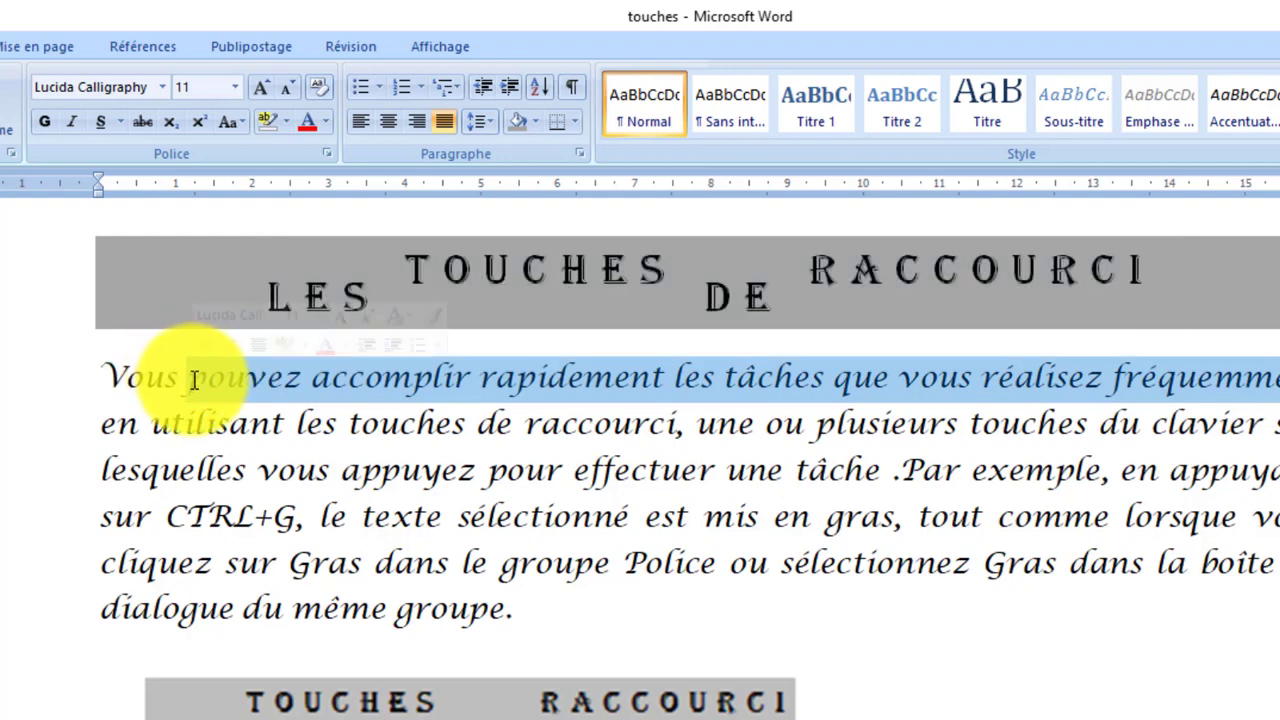
pyautogui.click(103, 124)
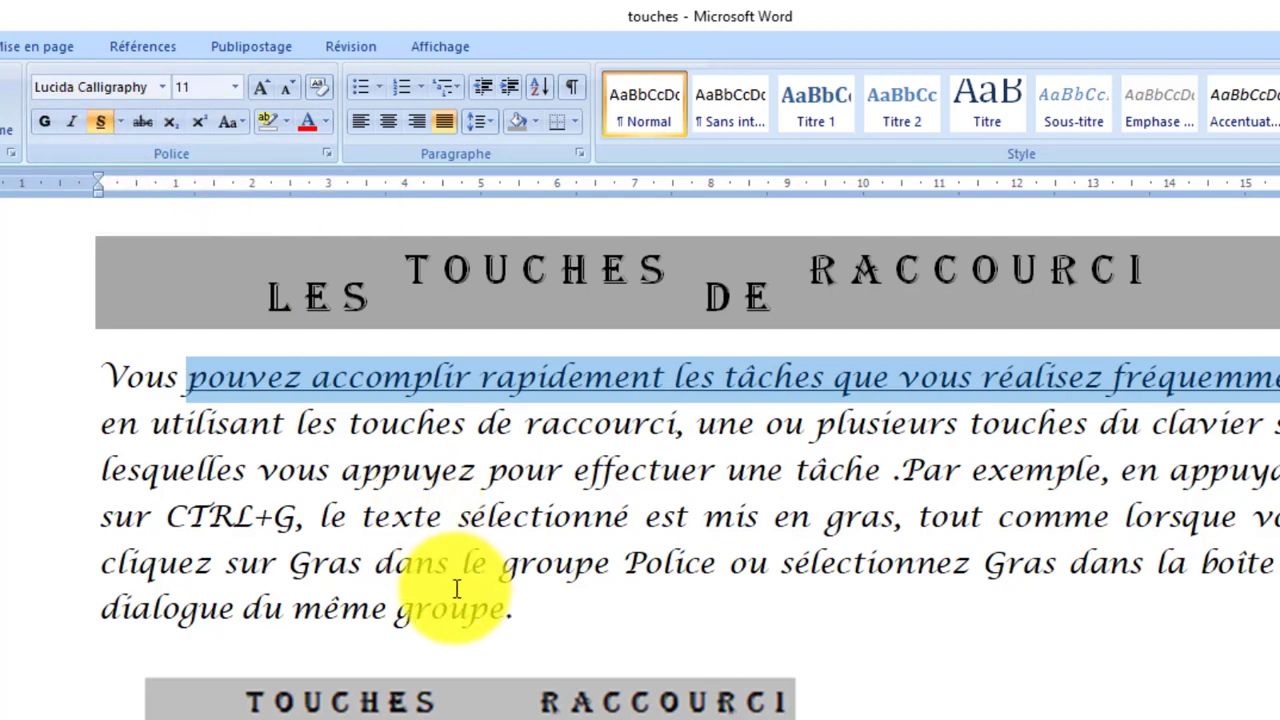
pyautogui.click(600, 575)
# - Make the phrase "le texte sélectionné est mis en gras" in the body paragraph bold
pyautogui.scroll(-2, 600, 575)
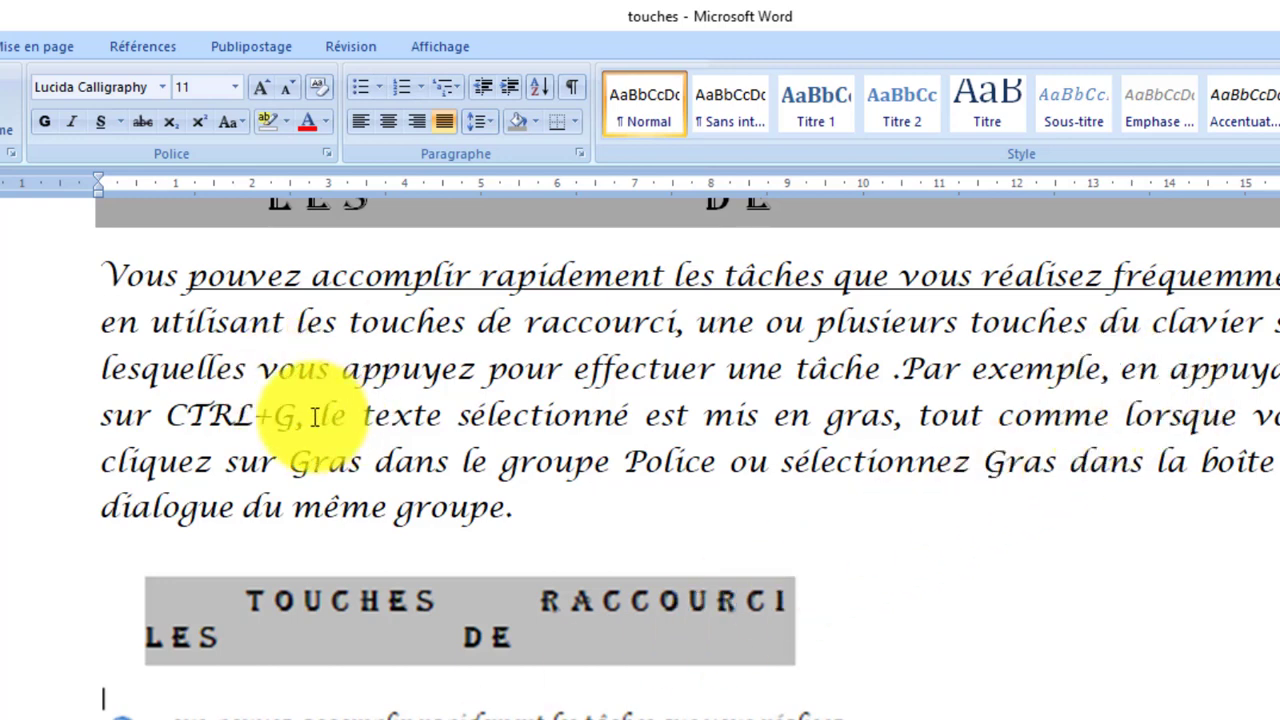
pyautogui.moveTo(318, 416); pyautogui.dragTo(884, 416)
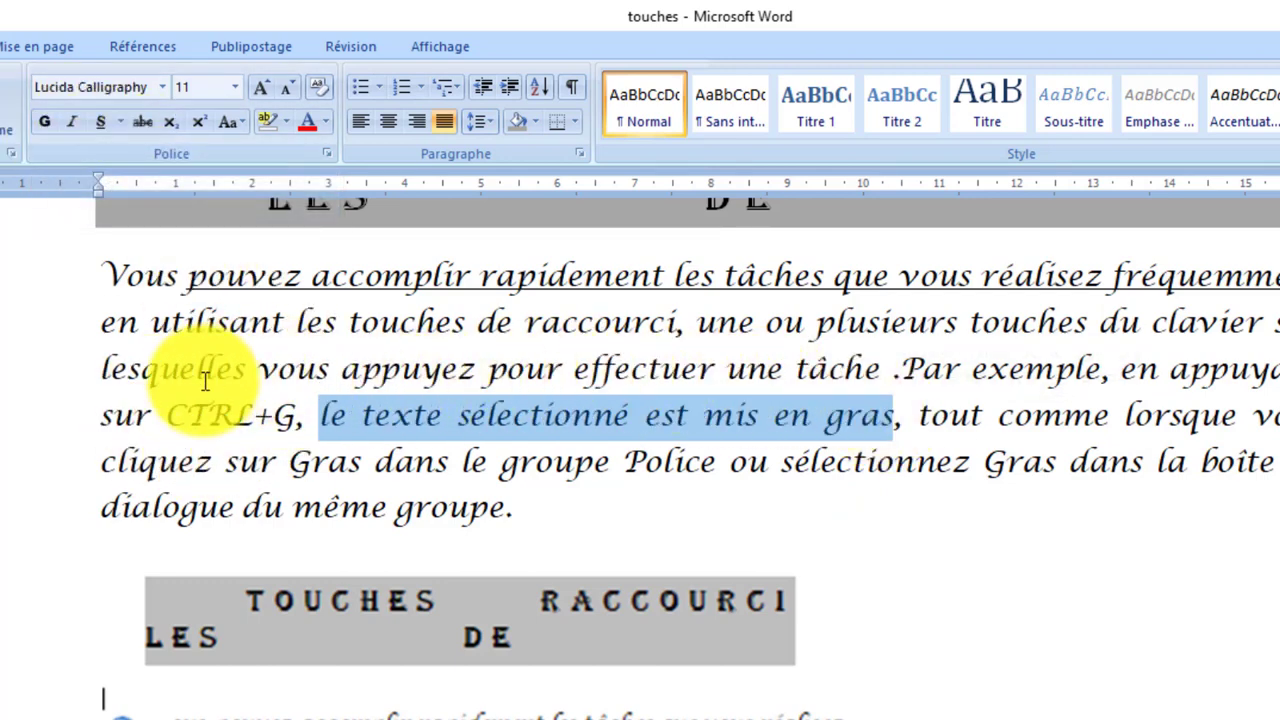
pyautogui.click(47, 121)
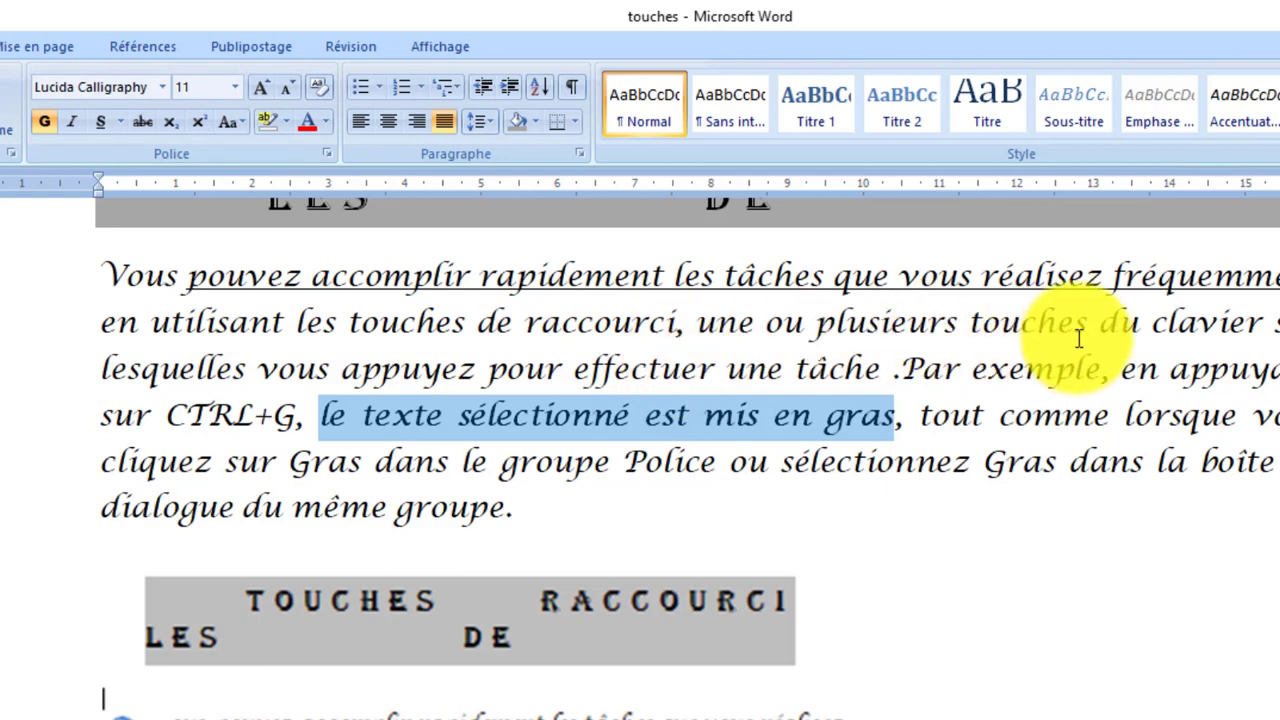
pyautogui.click(278, 446)
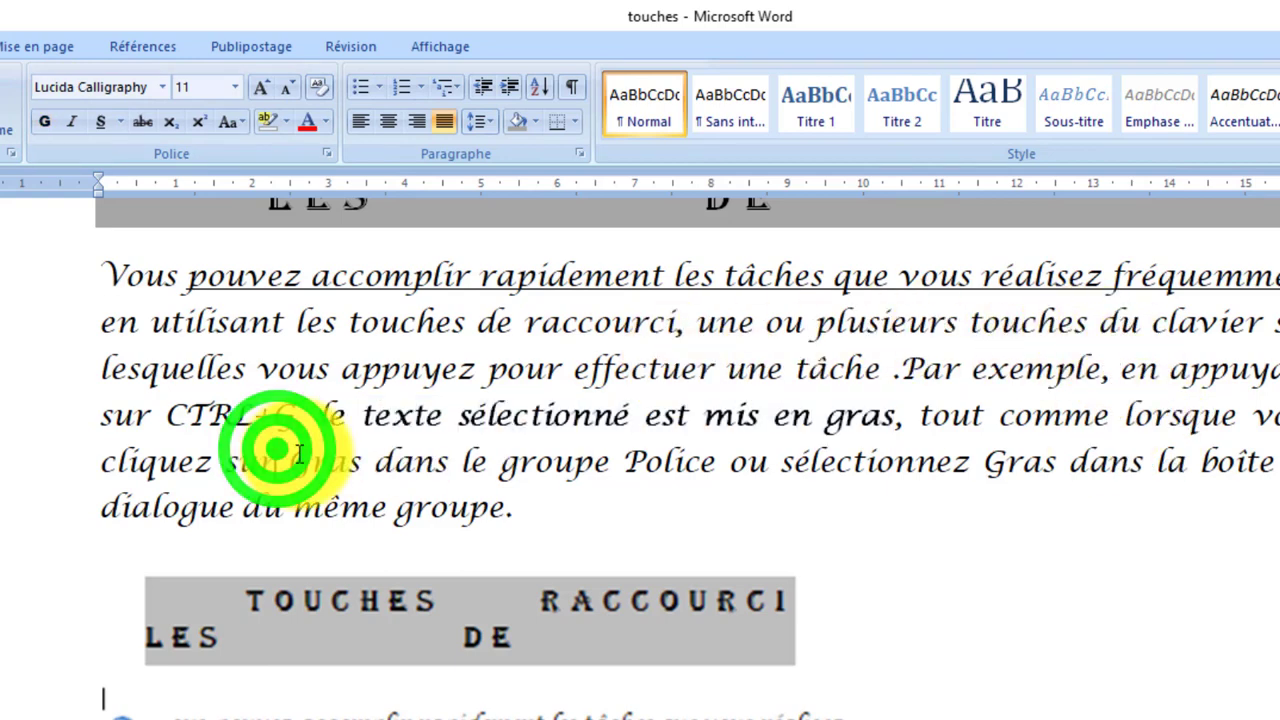
# - Make the words "Gras" after "cliquez sur" and "Police" in the body paragraph bold
pyautogui.doubleClick(303, 458)
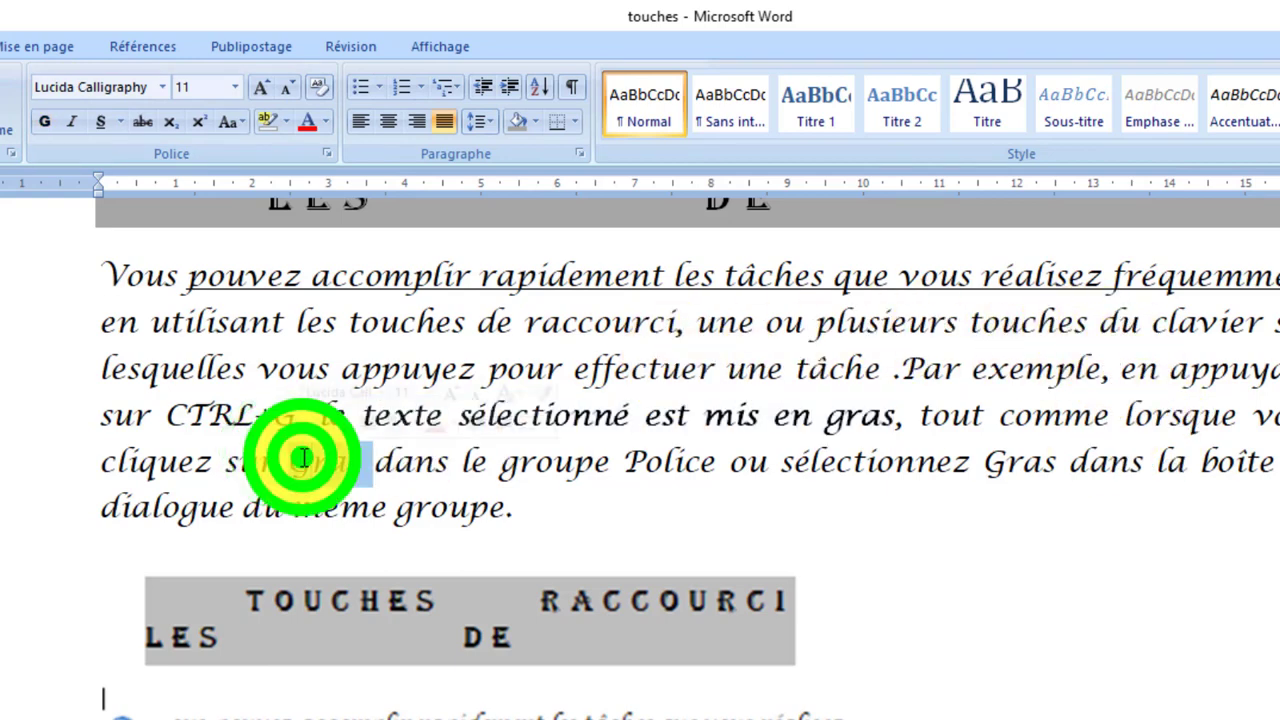
pyautogui.click(52, 120)
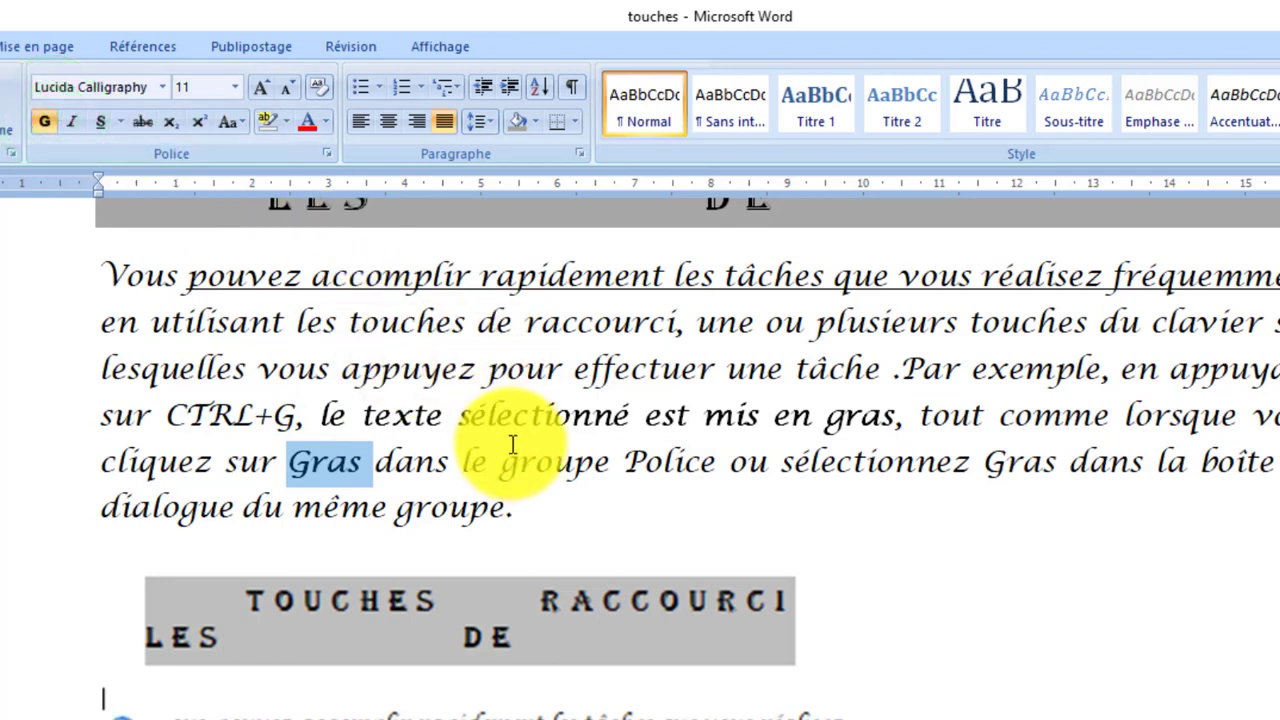
pyautogui.click(678, 466)
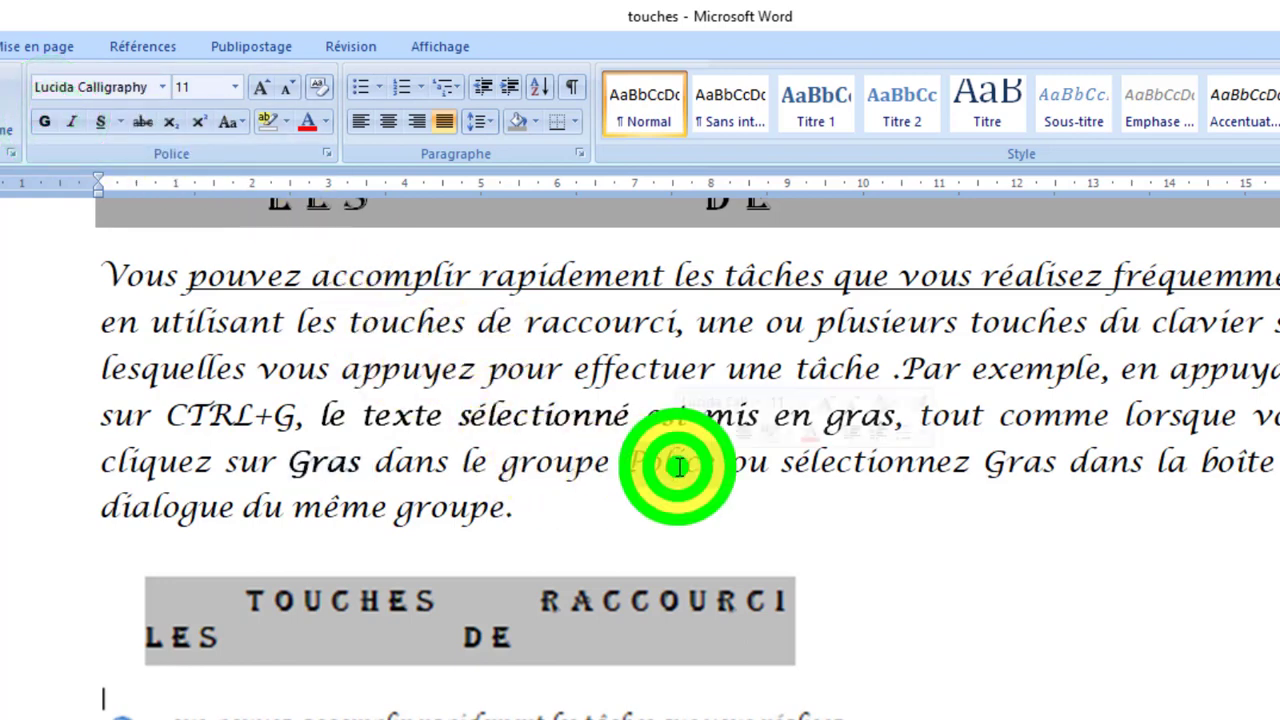
pyautogui.doubleClick(678, 466)
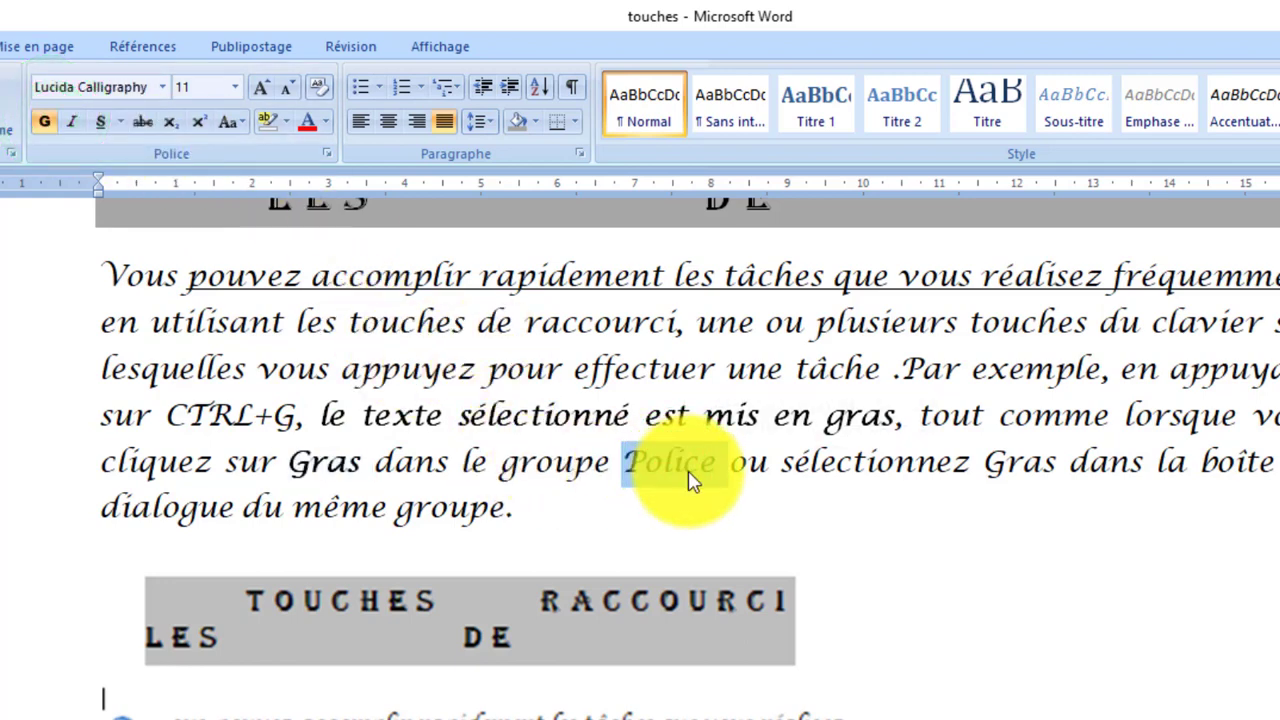
pyautogui.click(688, 472)
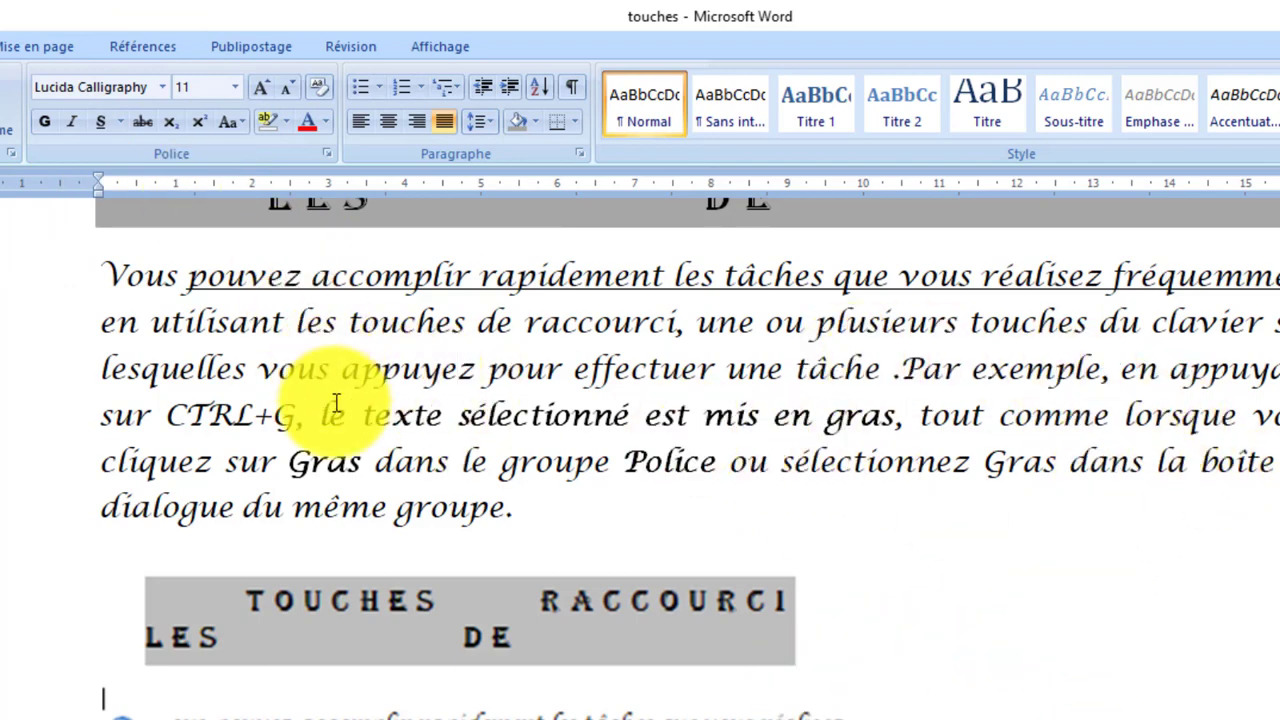
# - Color the bold phrase "le texte sélectionné est mis en gras" with a medium shade of the theme's dark blue
pyautogui.moveTo(322, 414); pyautogui.dragTo(895, 410)
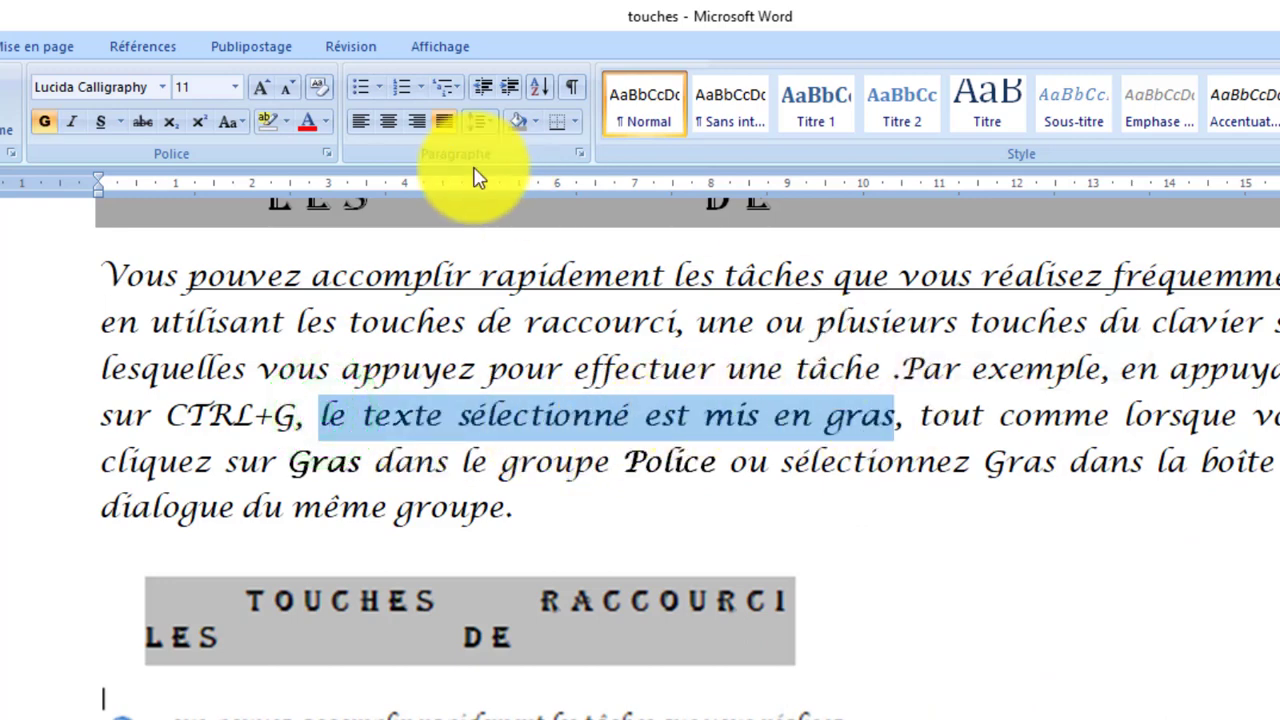
pyautogui.click(327, 122)
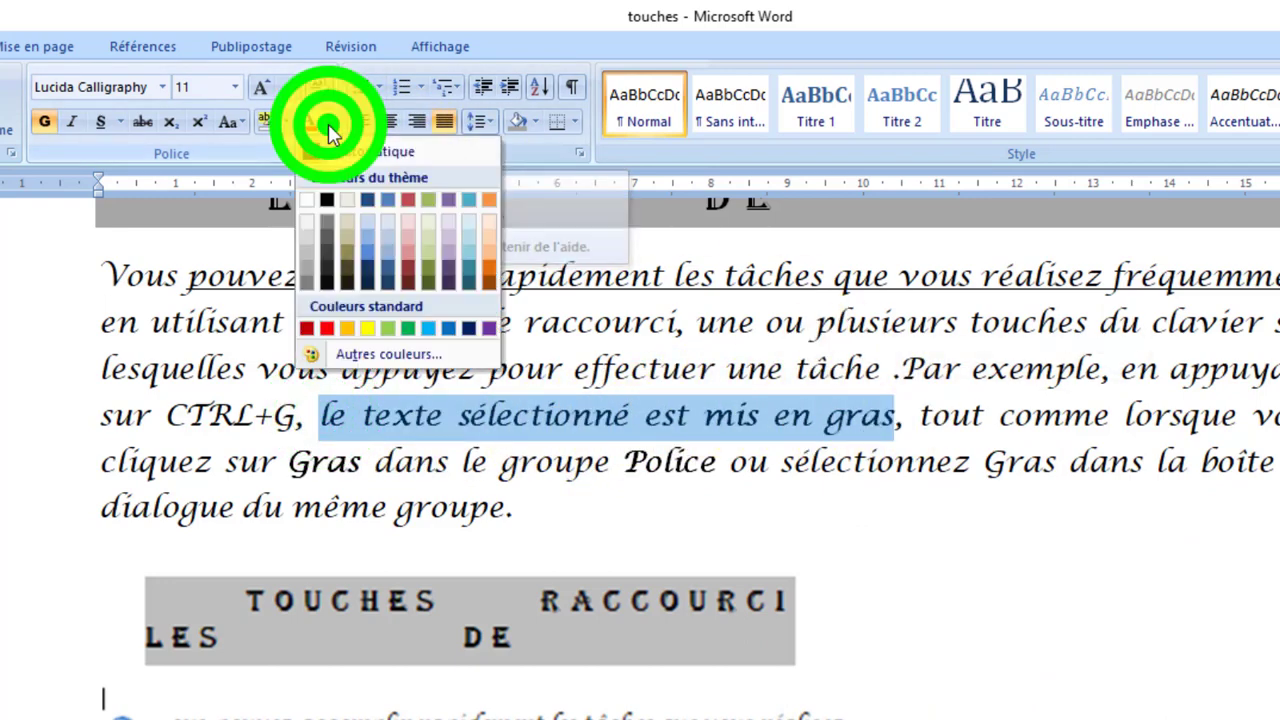
pyautogui.click(370, 252)
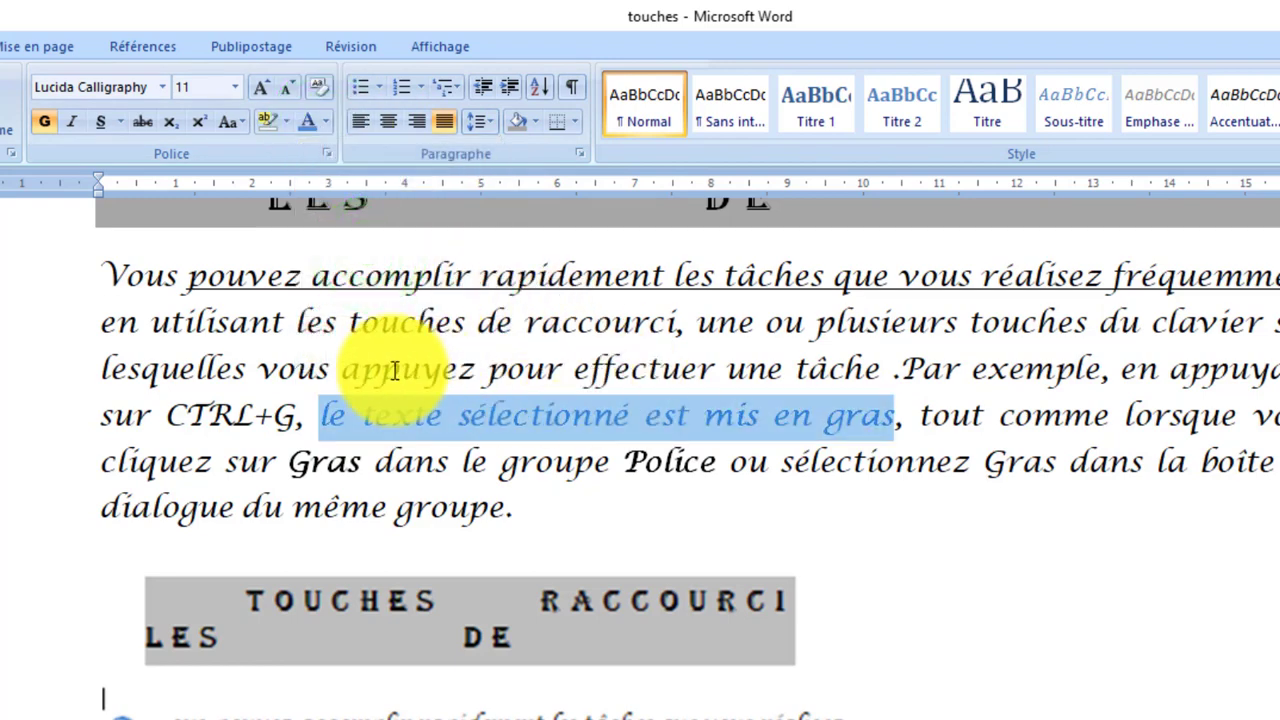
# - Apply the same blue font color to the bold words "Police" and "Gras" after "cliquez sur", and deselect
pyautogui.tripleClick(677, 466)
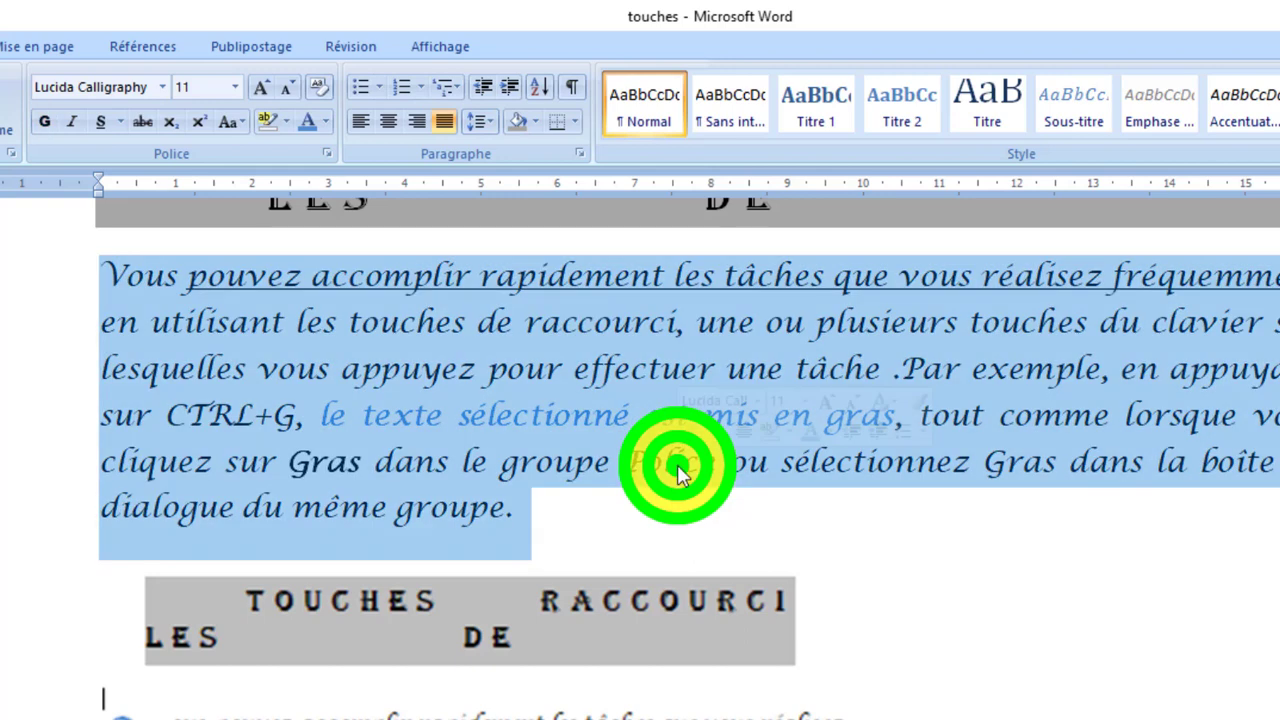
pyautogui.doubleClick(677, 464)
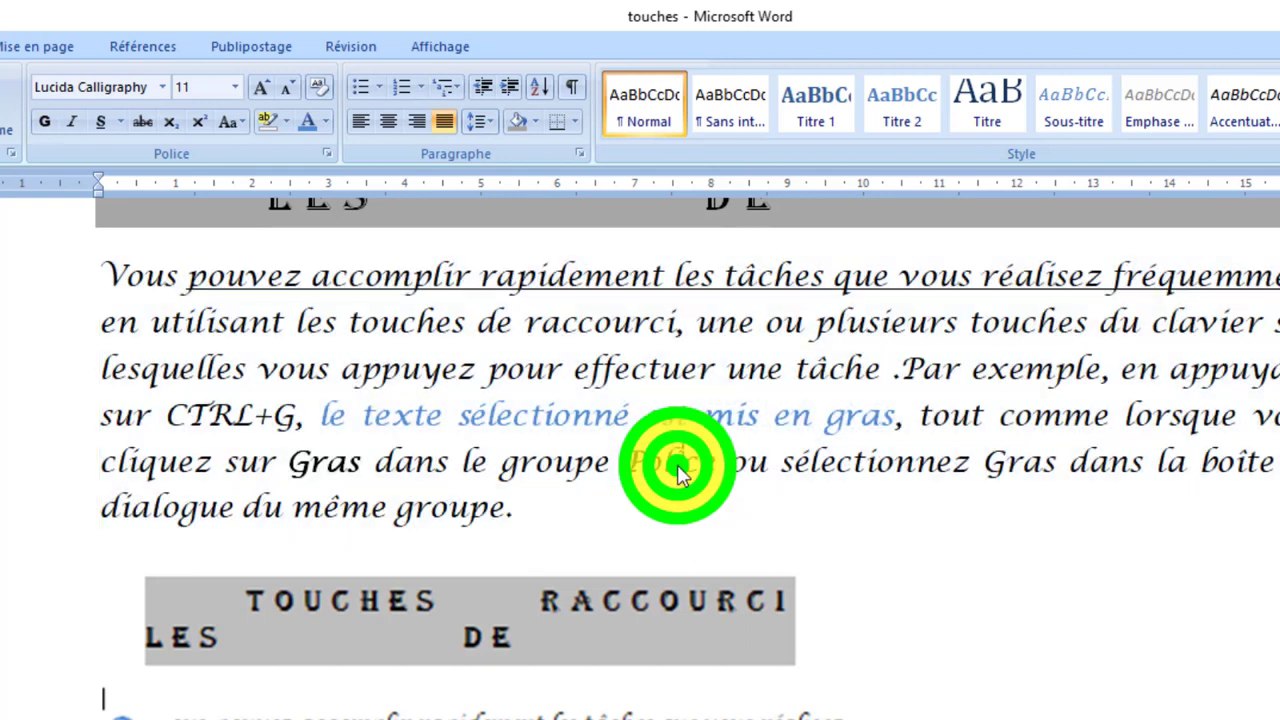
pyautogui.click(306, 124)
pyautogui.doubleClick(333, 466)
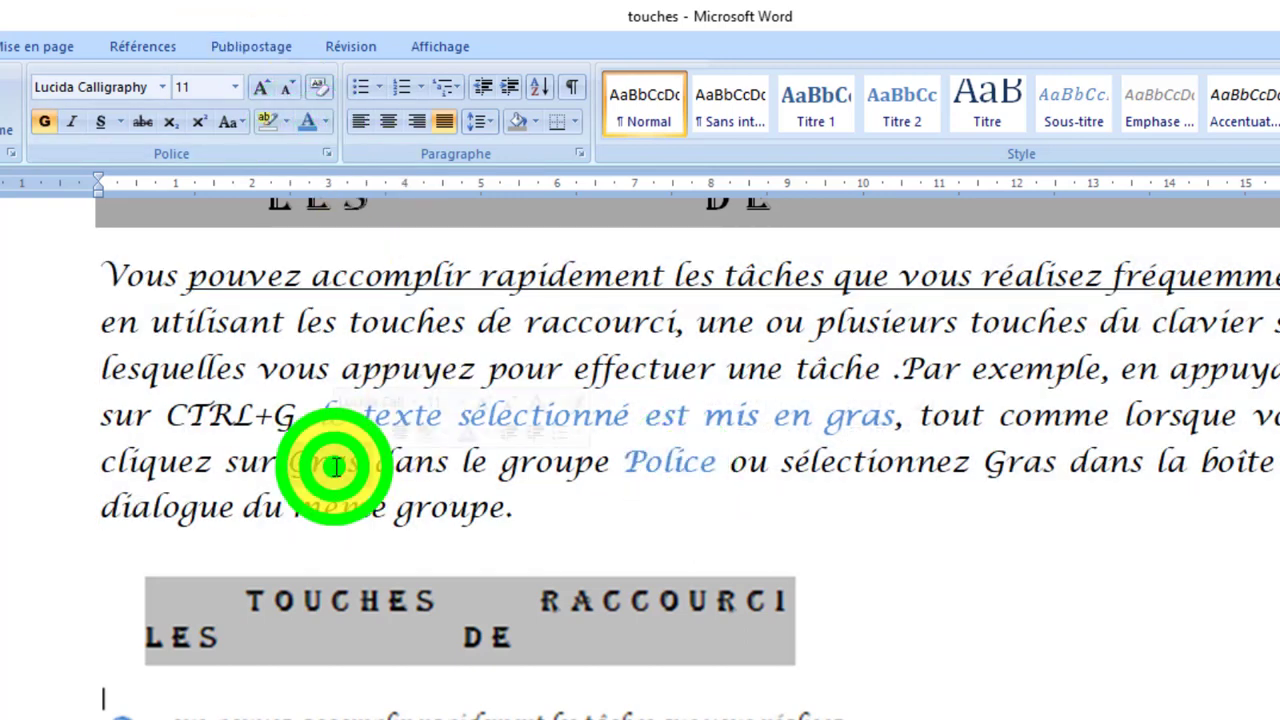
pyautogui.click(306, 124)
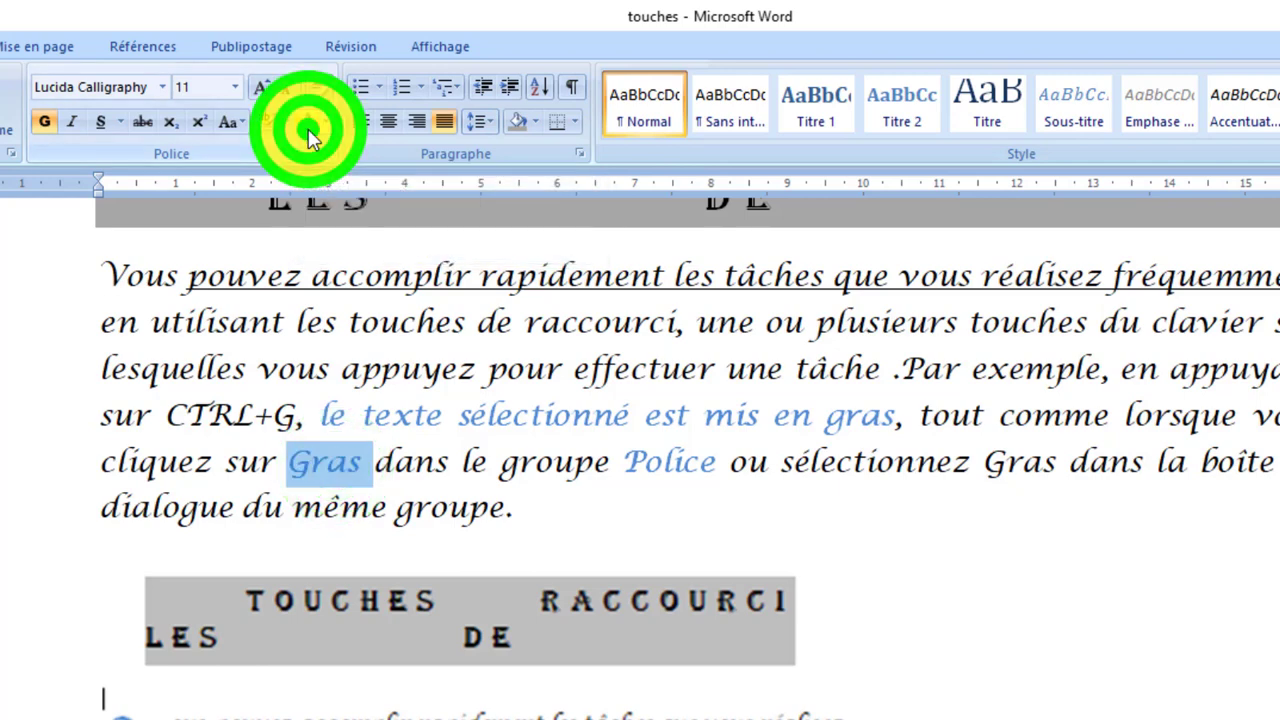
pyautogui.click(565, 325)
# - Make the second word "Gras", before "dans la boîte de dialogue", bold and deselect it
pyautogui.click(1016, 474)
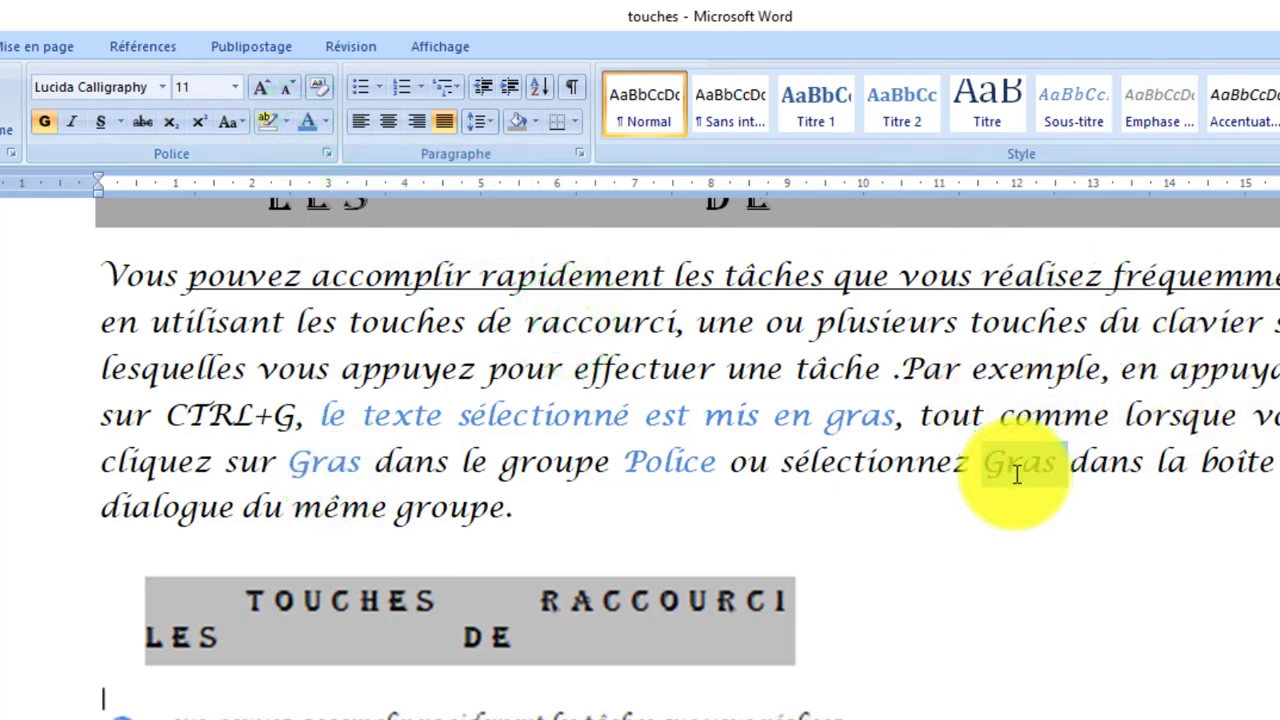
pyautogui.click(700, 462)
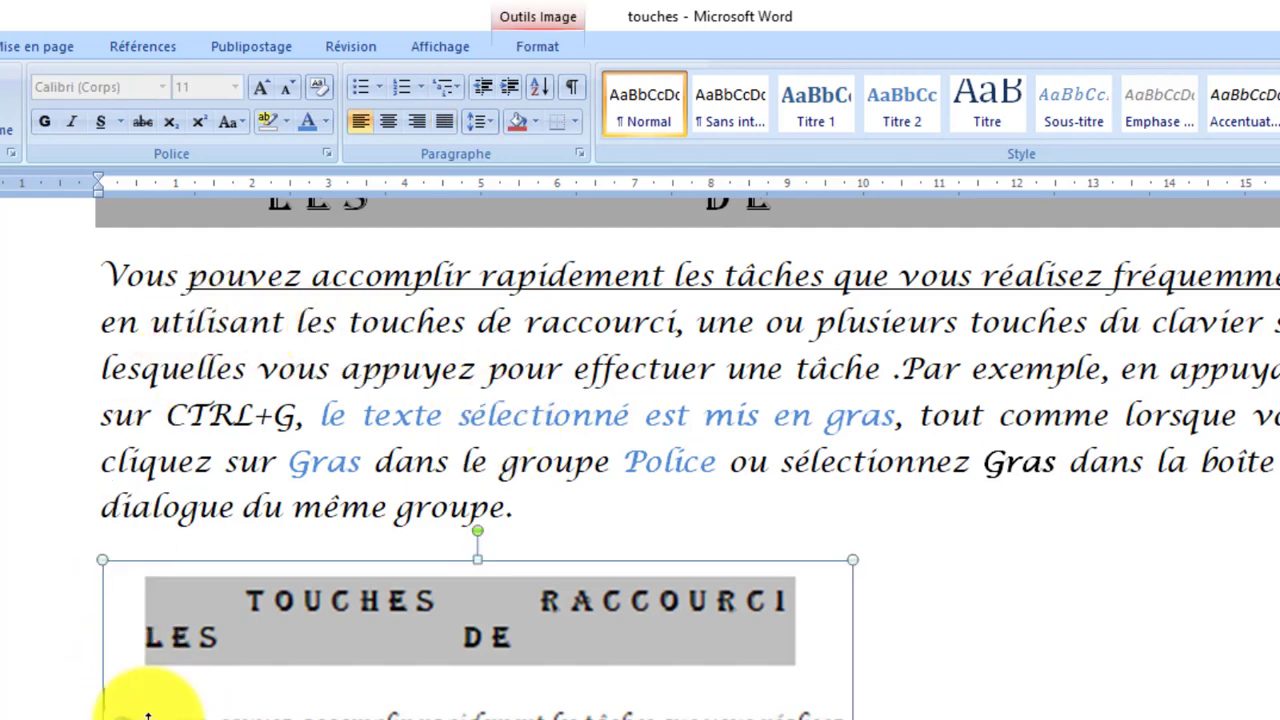
pyautogui.click(215, 371)
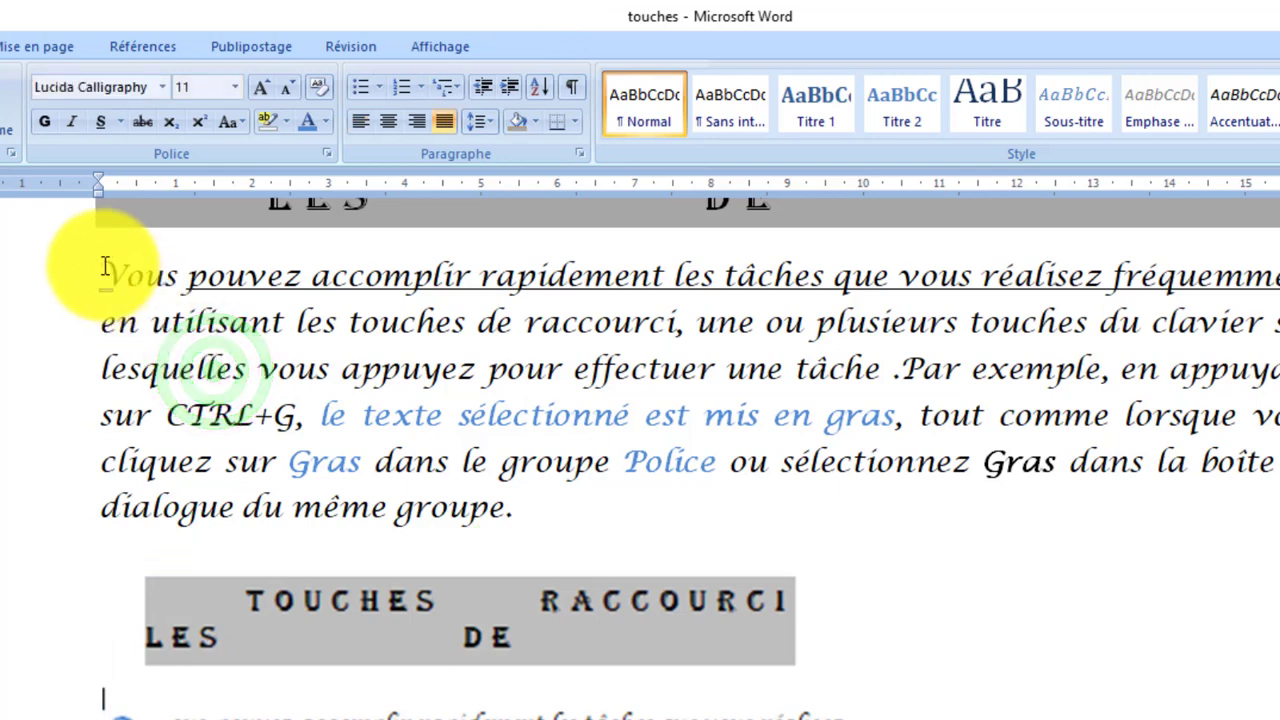
# - Turn the initial V of the body paragraph into a drop cap with the option Dans le texte
pyautogui.moveTo(104, 267); pyautogui.dragTo(134, 240)
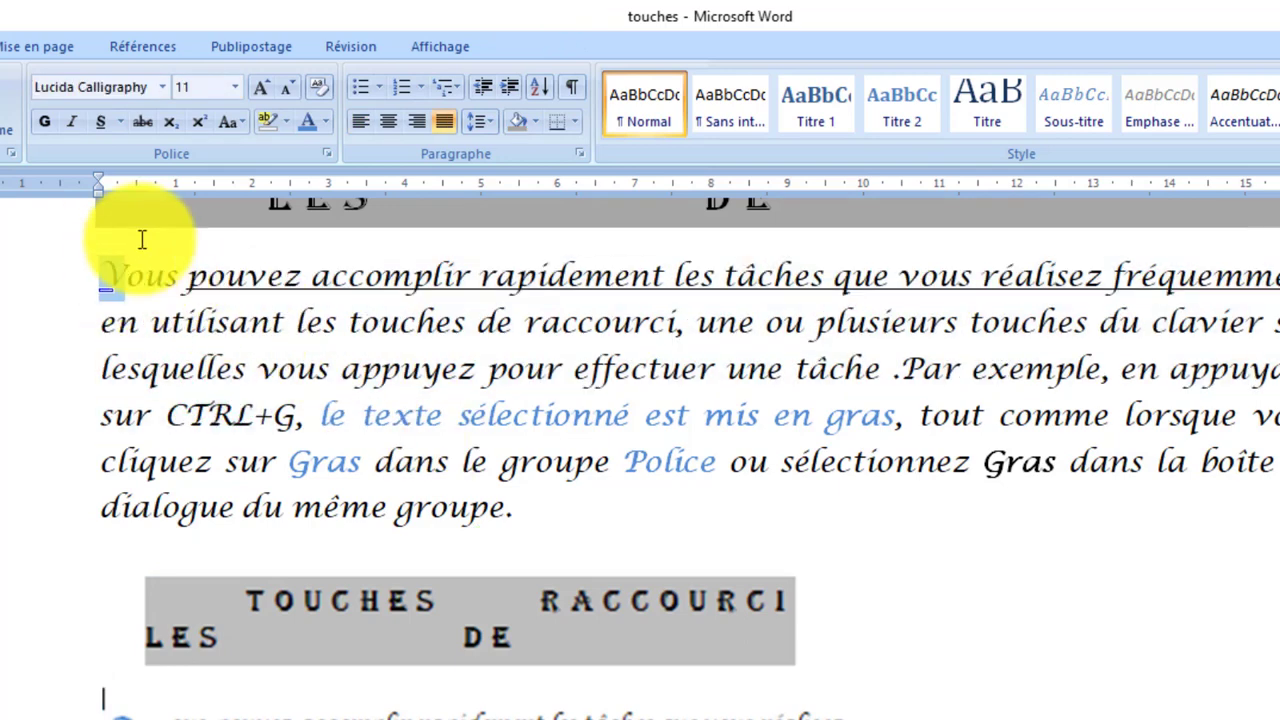
pyautogui.click(2, 46)
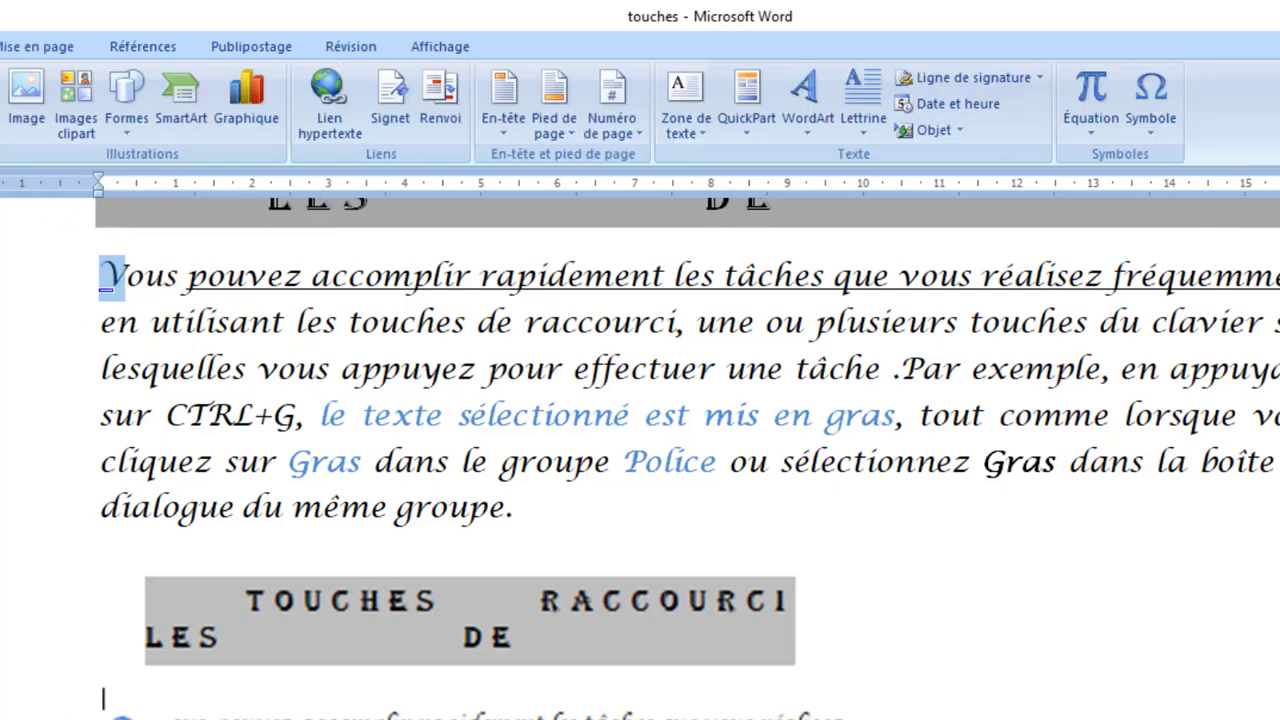
pyautogui.click(857, 128)
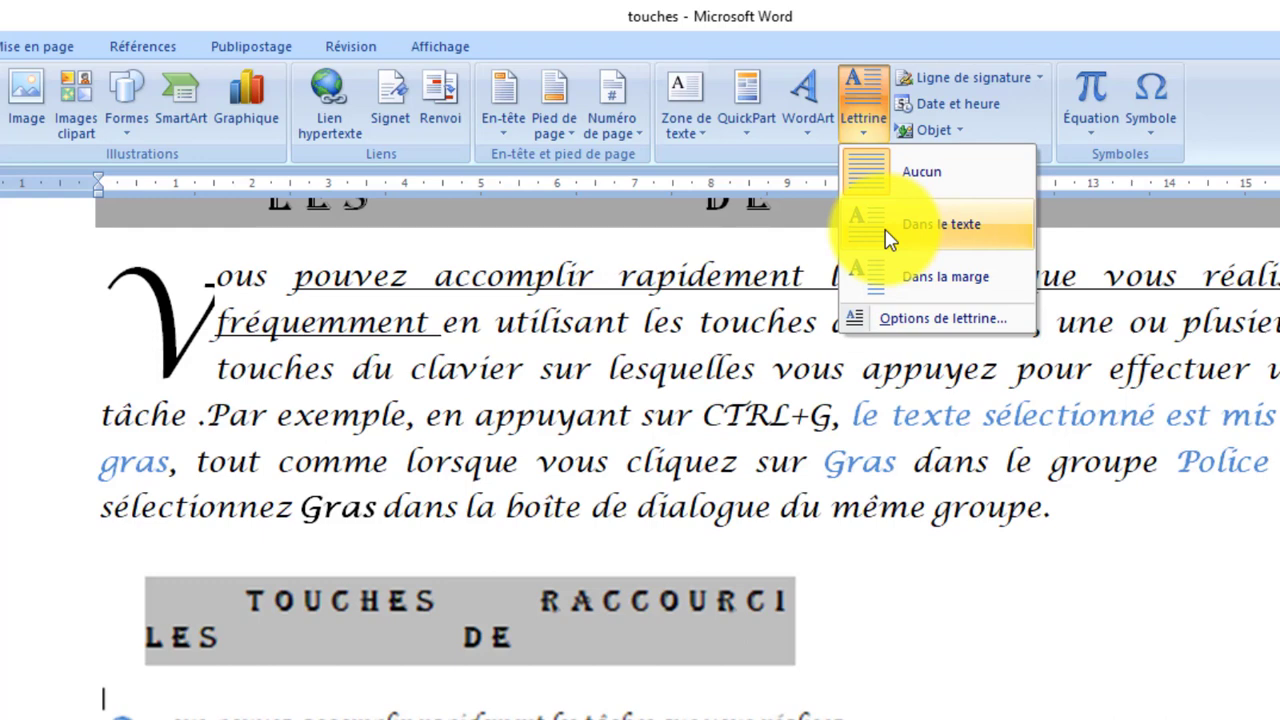
pyautogui.click(889, 238)
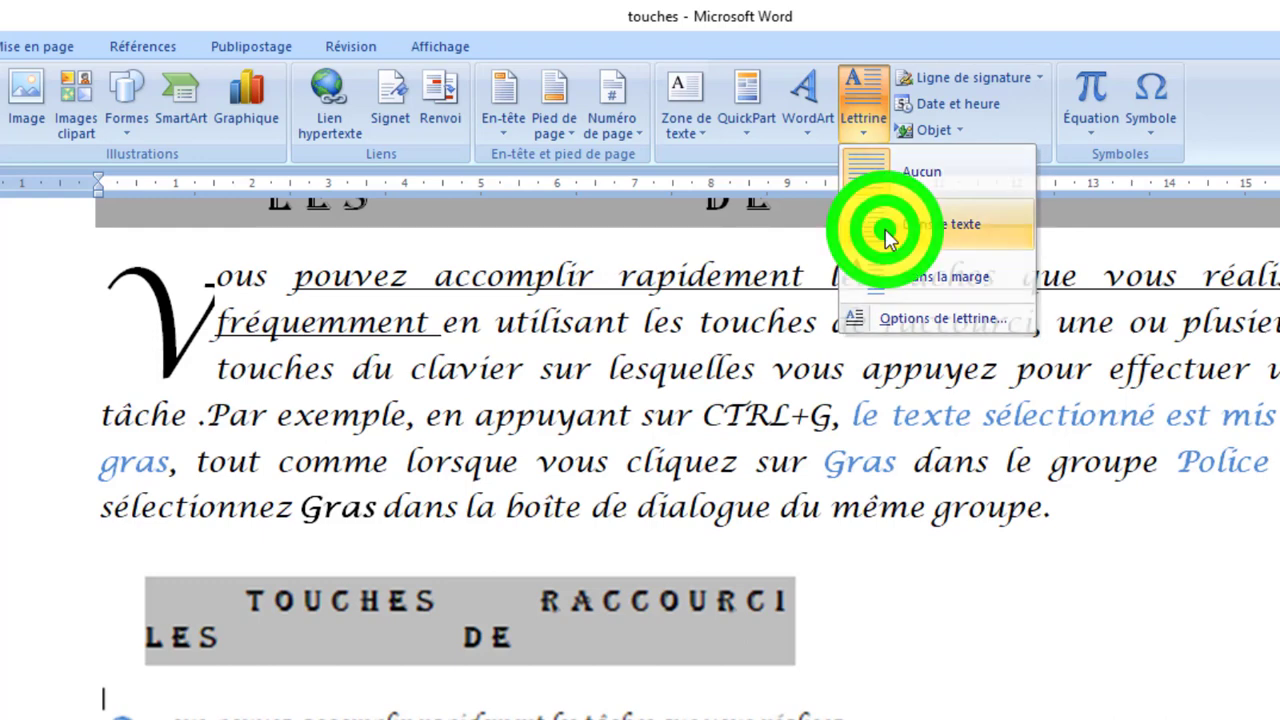
# - Color the drop cap V with the same blue font color as the highlighted words, and deselect it
pyautogui.click(141, 331)
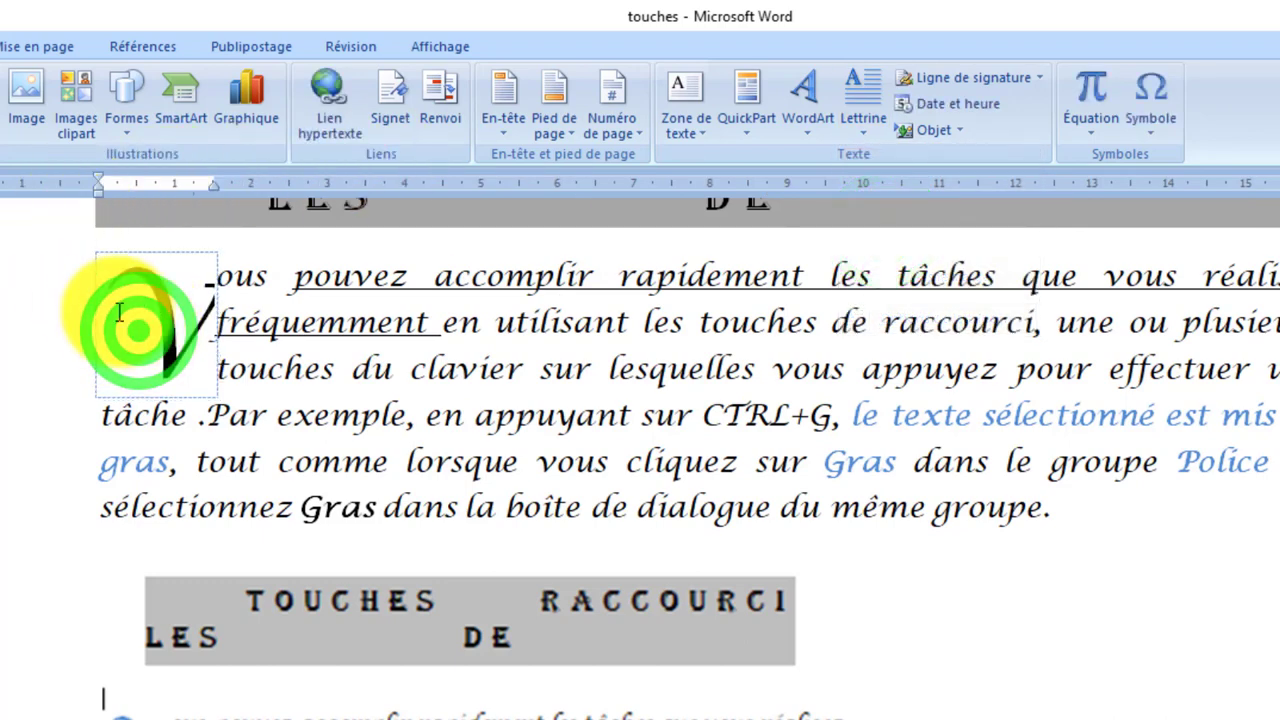
pyautogui.moveTo(102, 311); pyautogui.dragTo(204, 304)
pyautogui.click(0, 46)
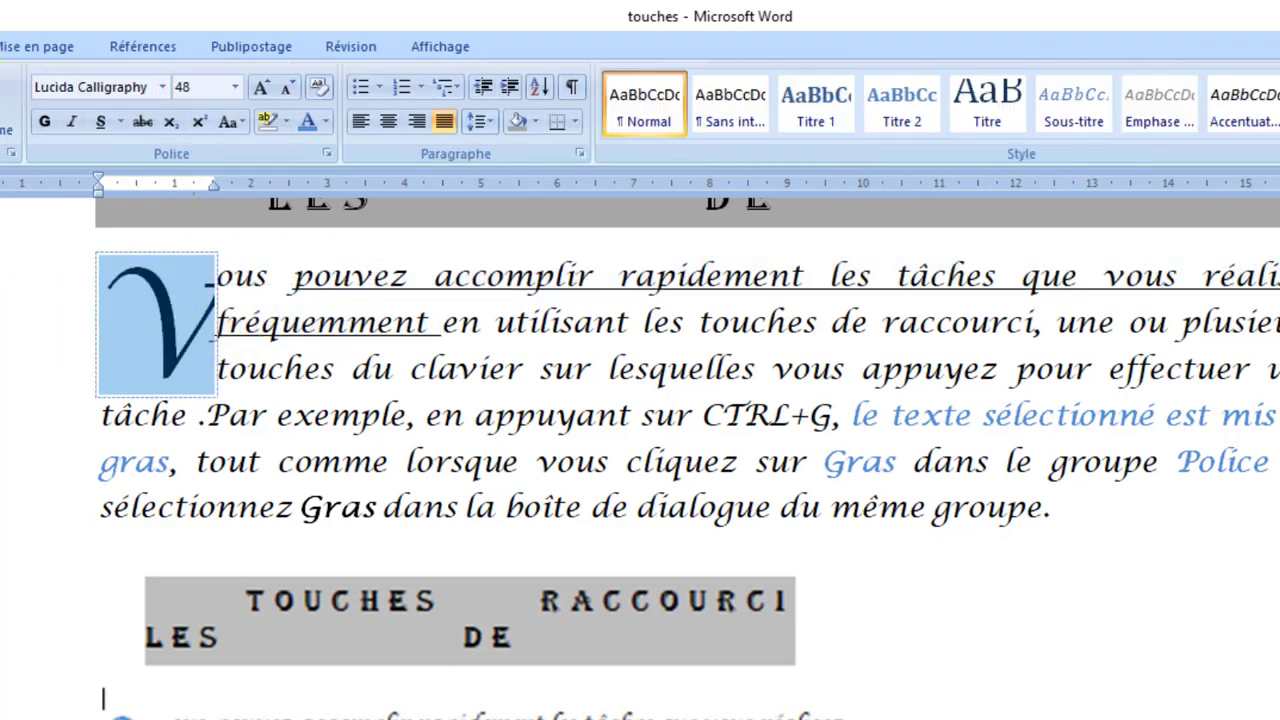
pyautogui.click(308, 122)
pyautogui.click(449, 524)
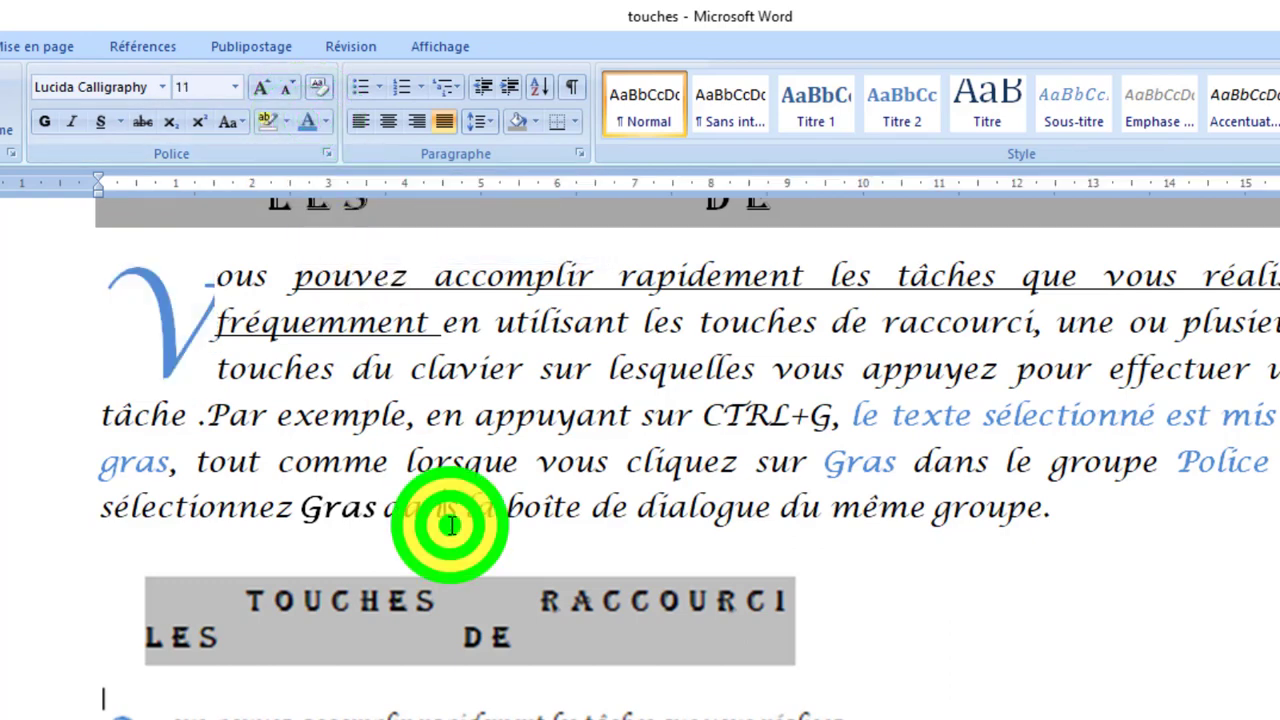
# - Try grey shading behind the drop cap V and reset its shading to no color
pyautogui.click(113, 313)
pyautogui.click(527, 130)
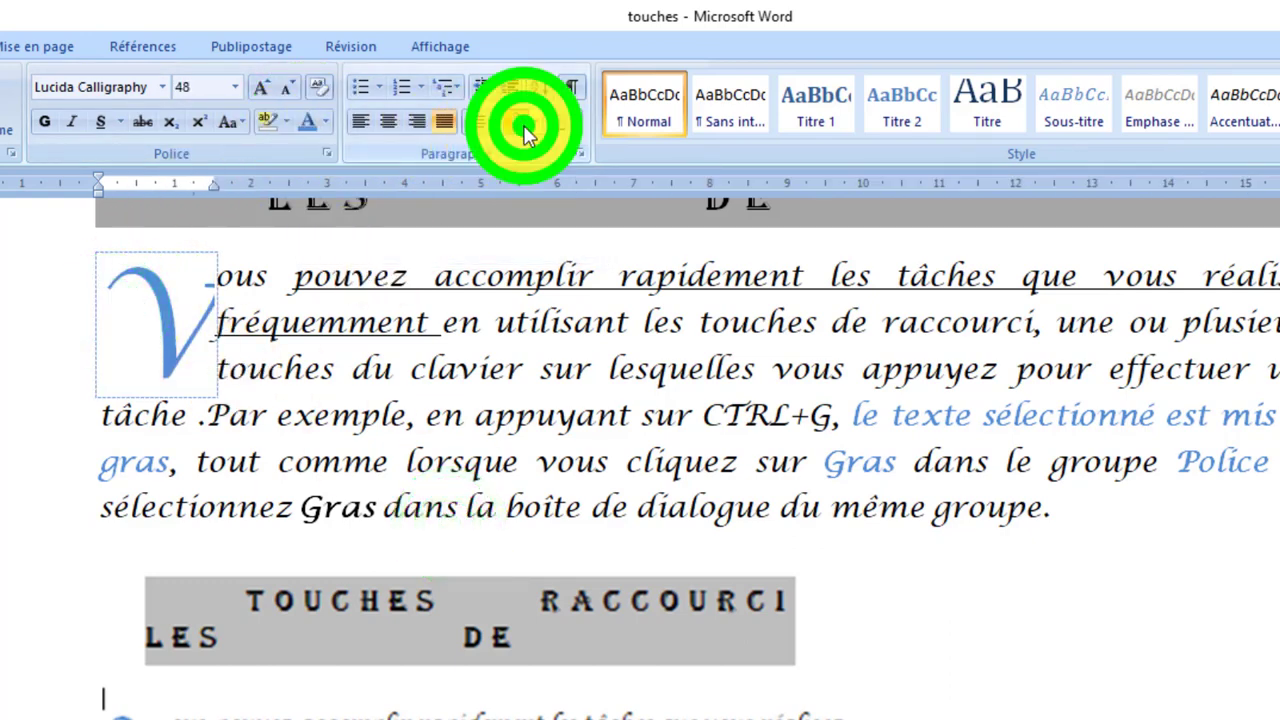
pyautogui.click(540, 112)
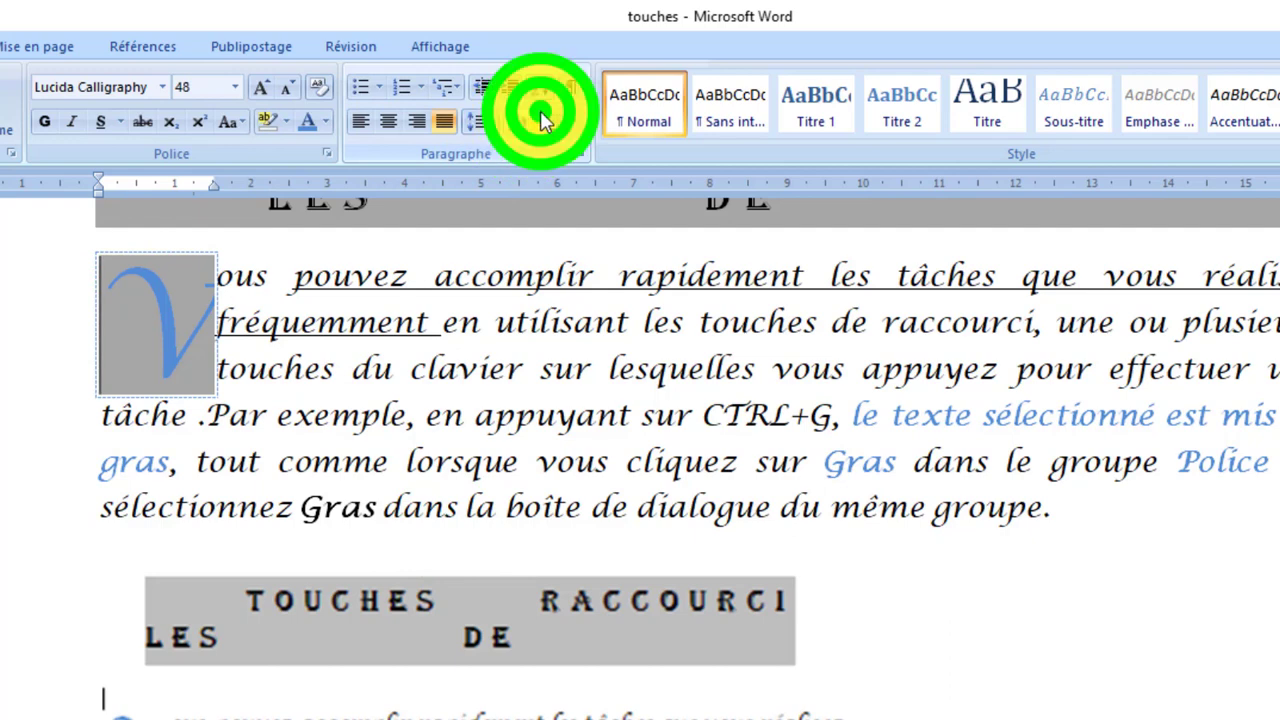
pyautogui.click(559, 328)
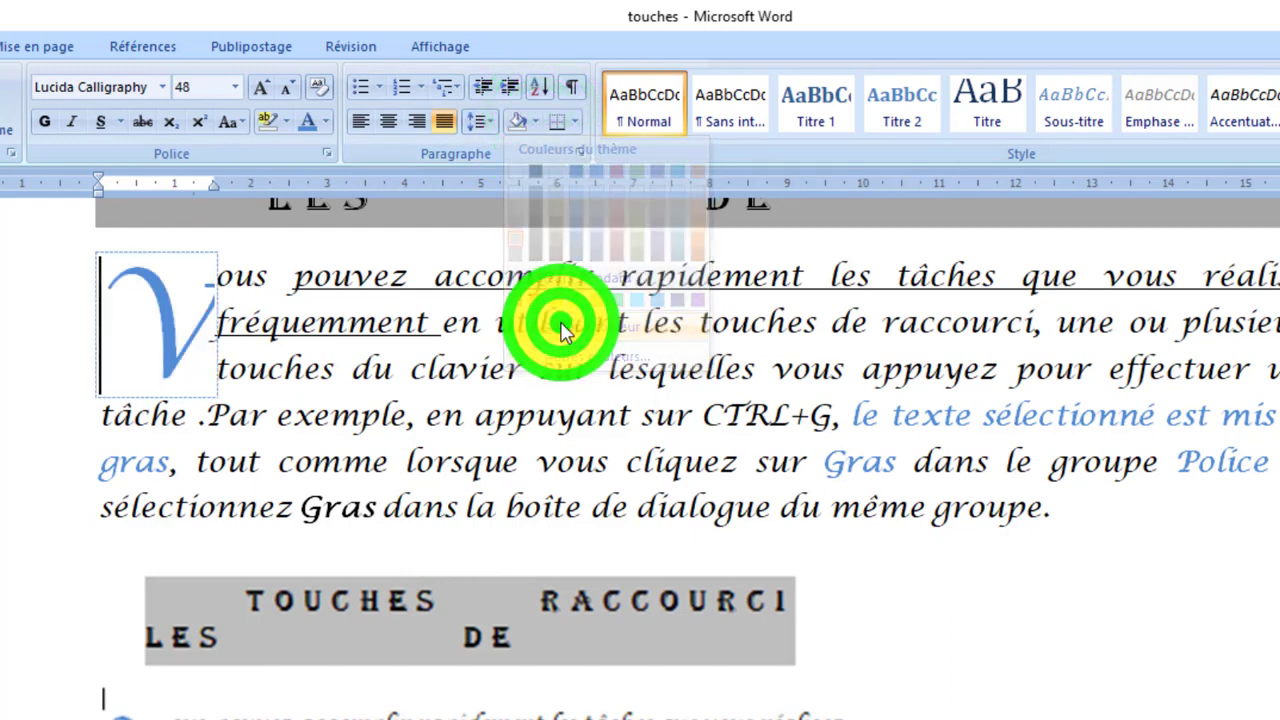
pyautogui.click(515, 432)
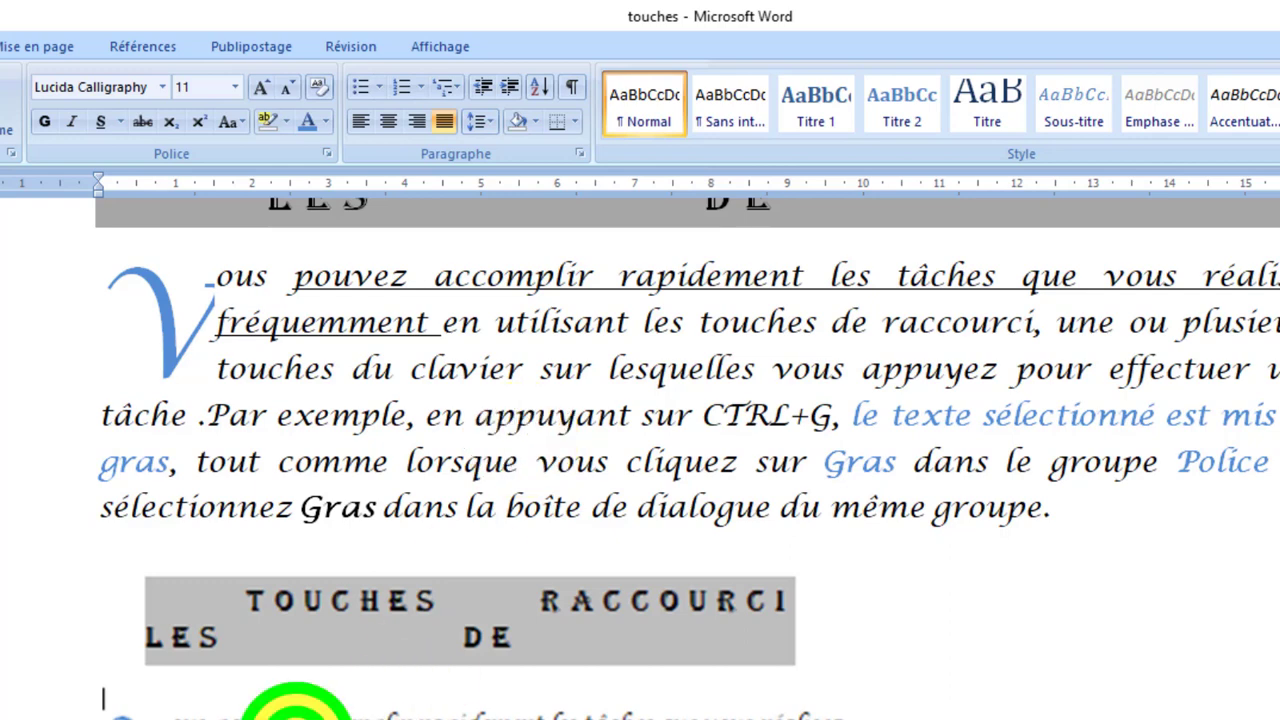
# - Delete the sample picture with the grey title placed below the body paragraph
pyautogui.click(295, 712)
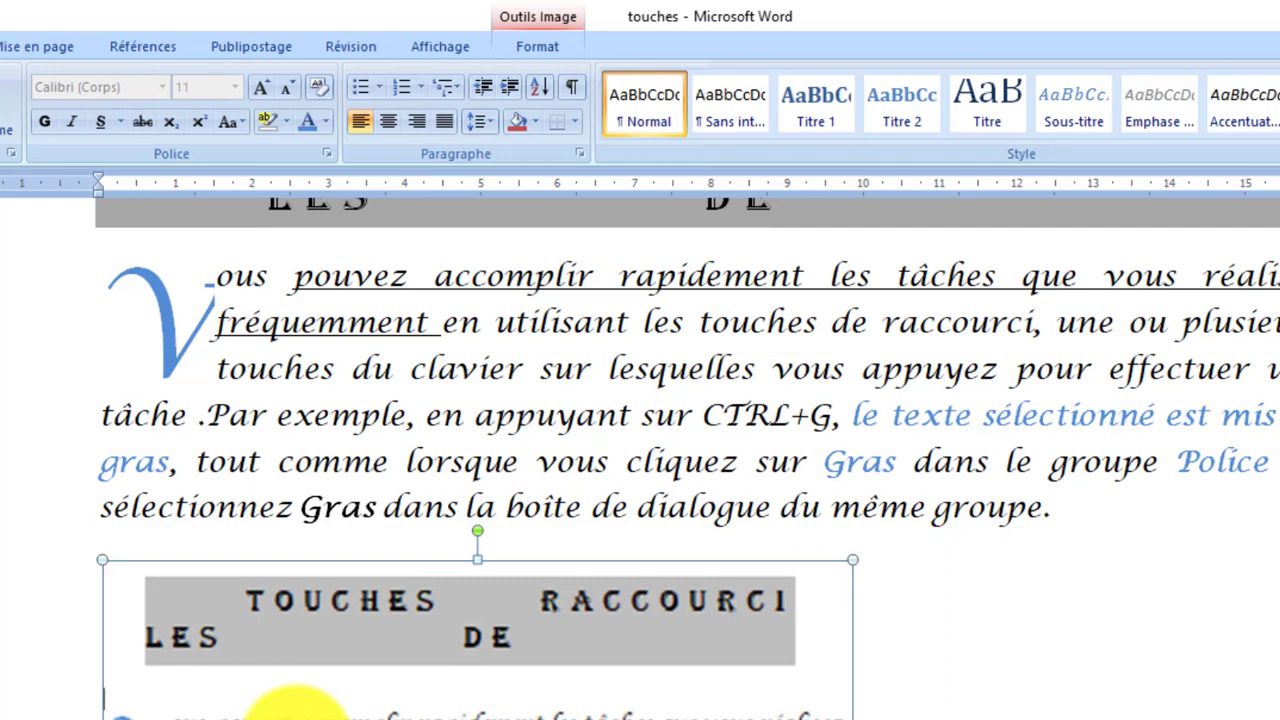
pyautogui.press('Delete')
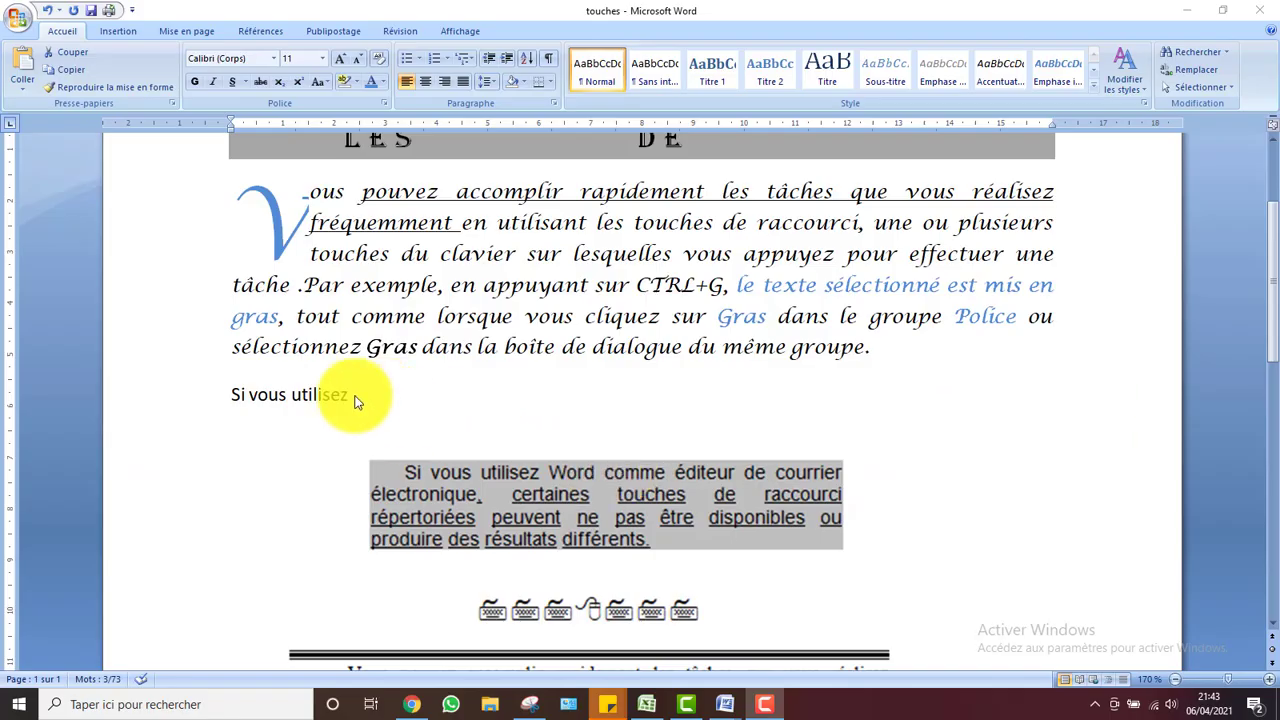
# - Replace the draft line with the sample's sentence from "si vous utilisez Word" to "résultats différents.", removing the doubled word "utilisez"
pyautogui.tripleClick(356, 397)
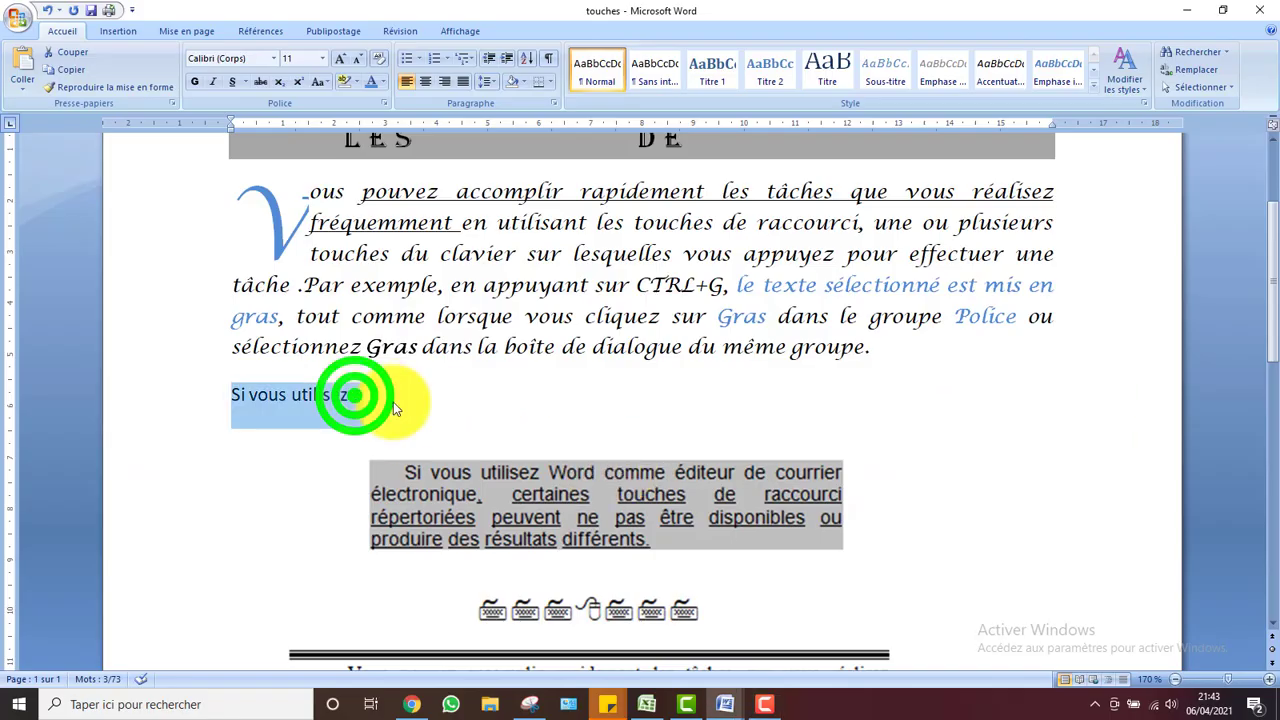
pyautogui.write('s')
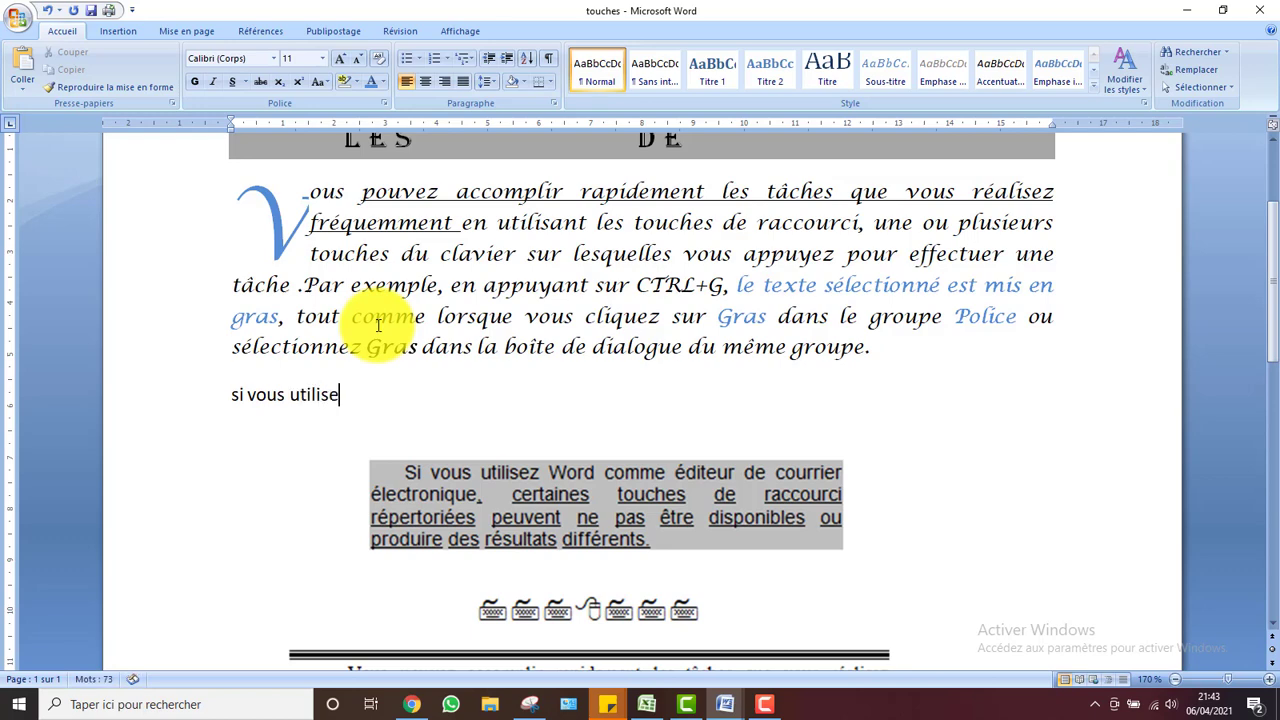
pyautogui.write('utilisez Word comme éditeur de courrier électronique, certaines touches de raccourci répertoriées peuvent ne pas être disponibles ou produire des résultats différents.')
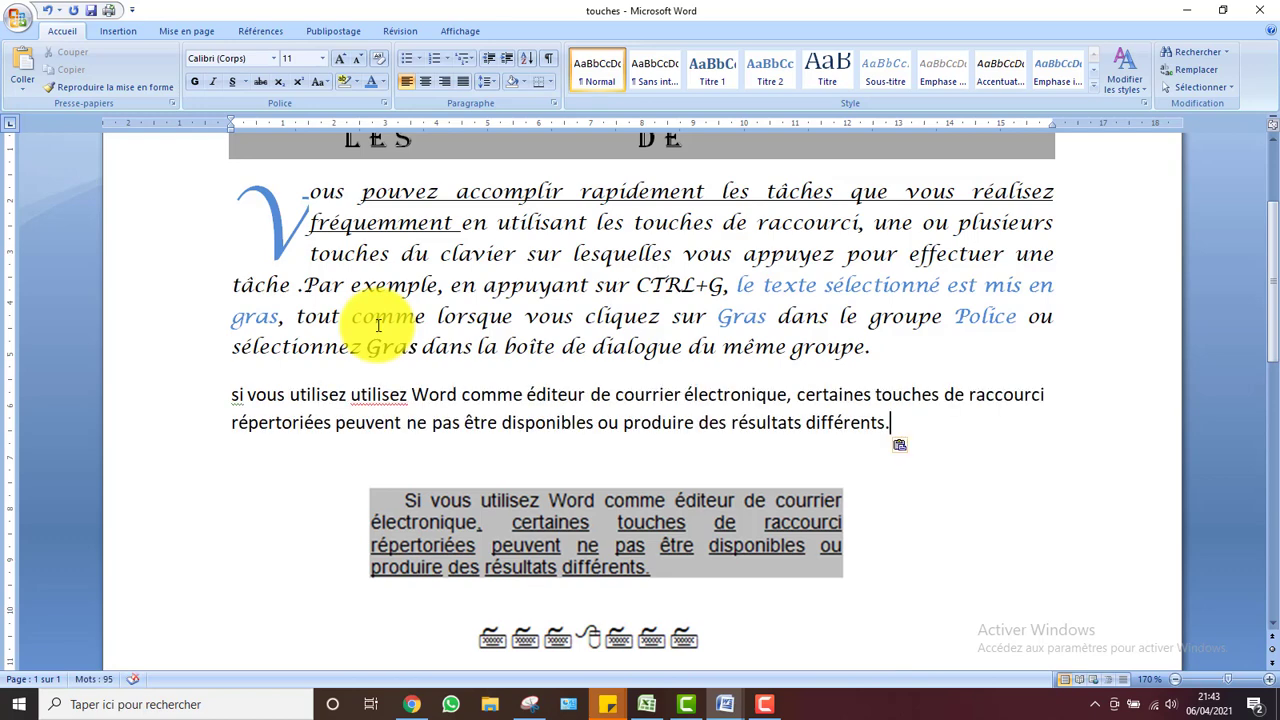
pyautogui.doubleClick(374, 395)
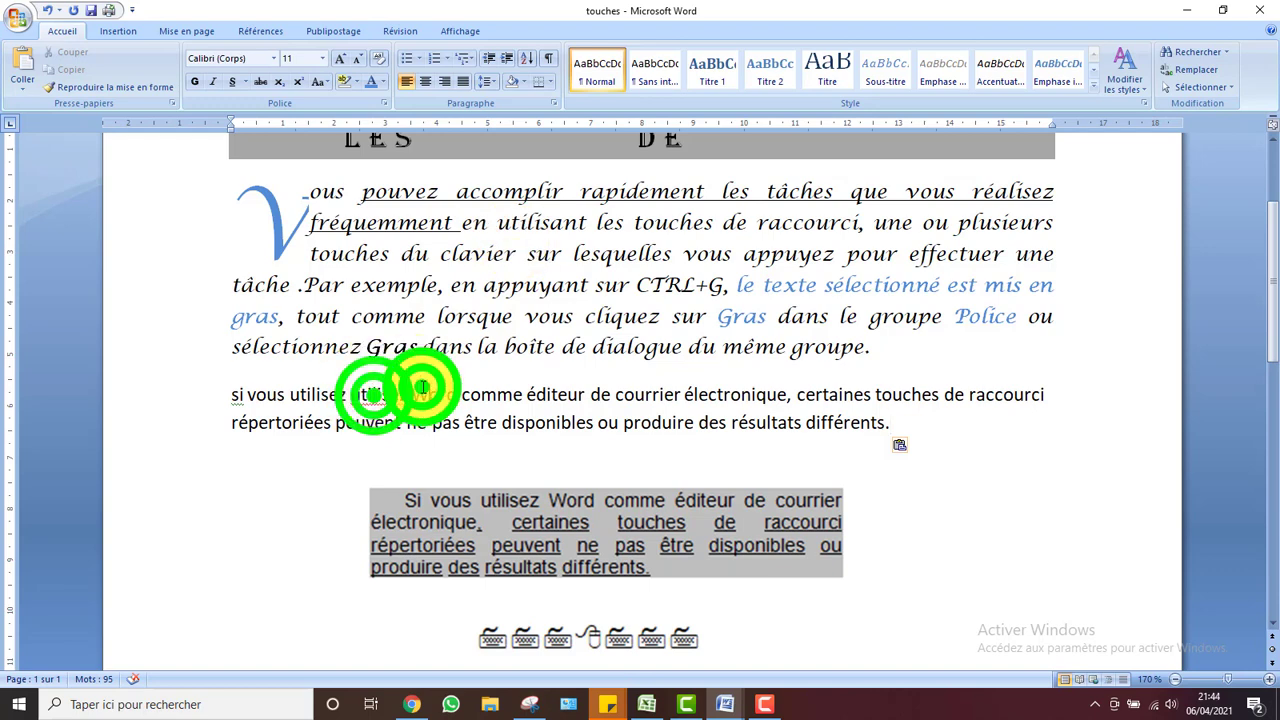
pyautogui.doubleClick(380, 397)
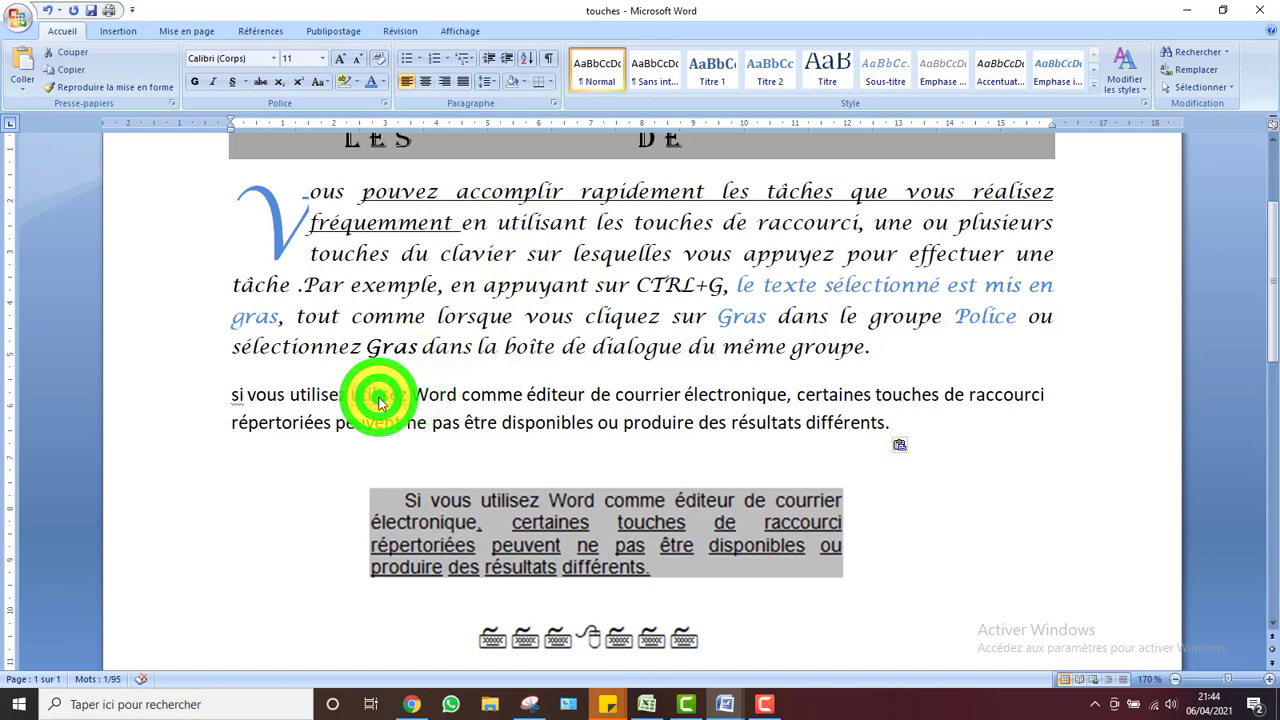
pyautogui.press('Delete')
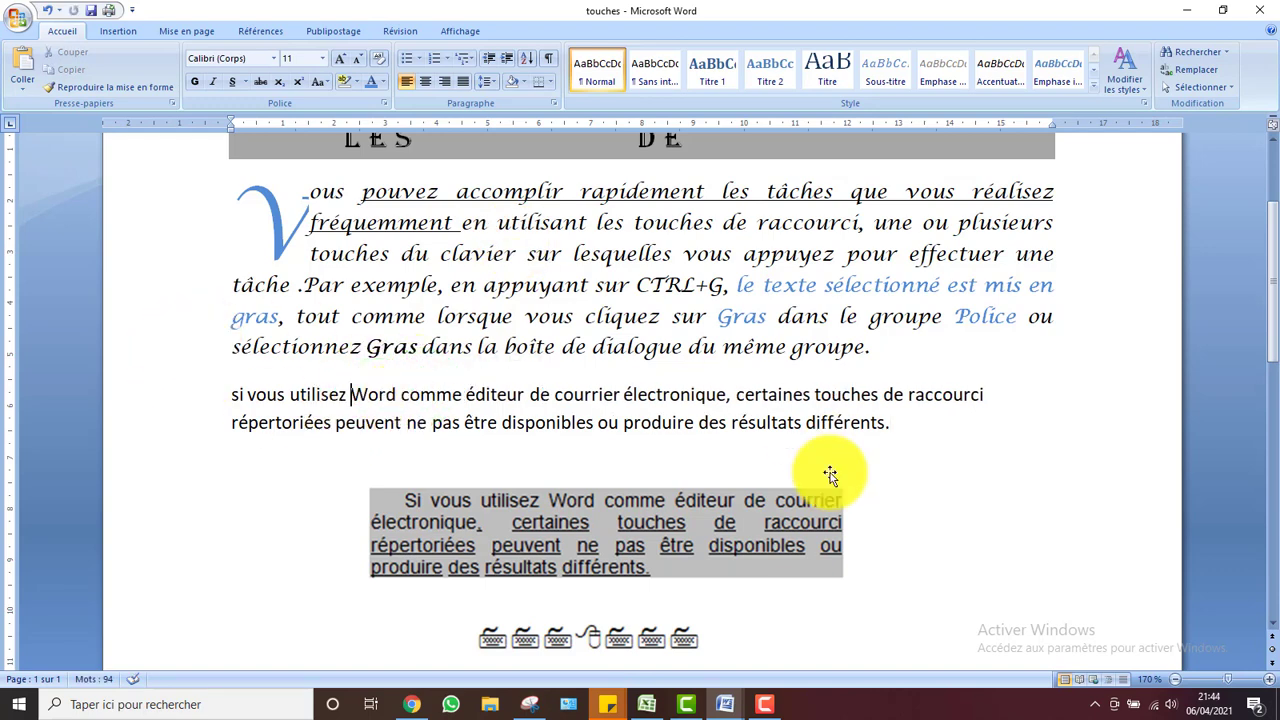
# - Add an empty paragraph after the new sentence and correct its first word to "Si" with the grammar suggestion
pyautogui.click(927, 424)
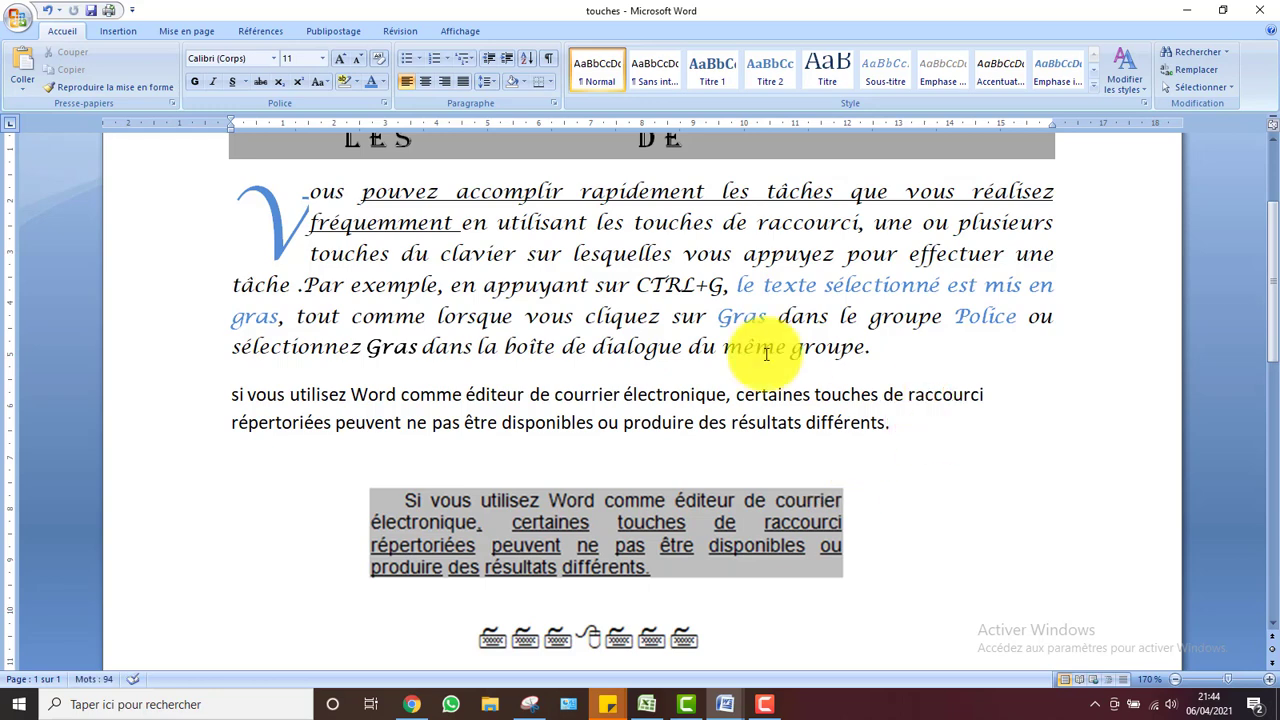
pyautogui.press('Return')
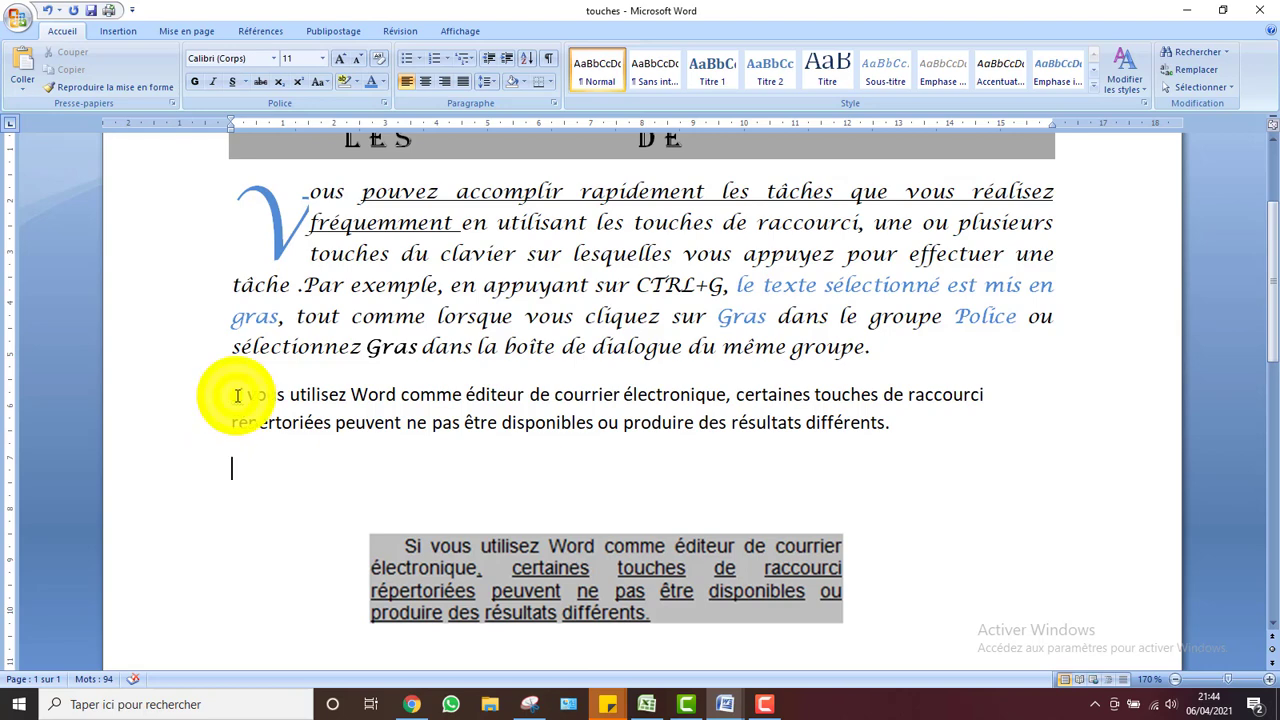
pyautogui.rightClick(237, 396)
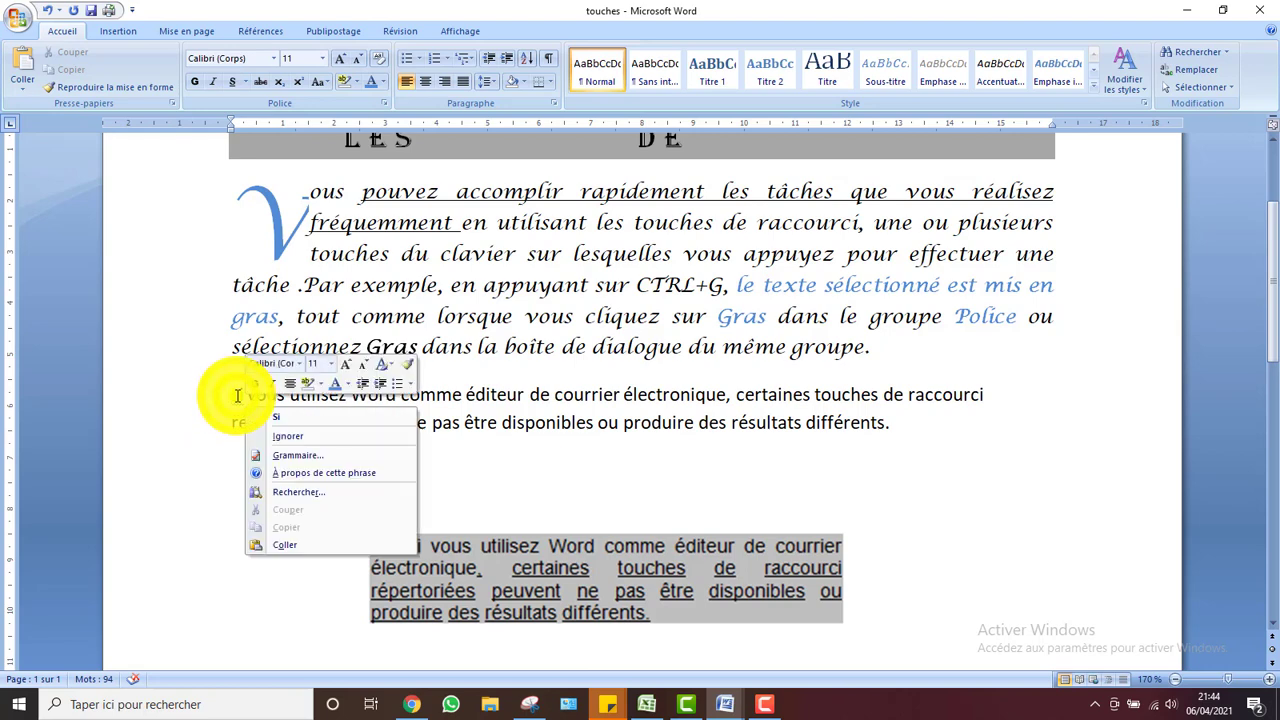
pyautogui.click(288, 418)
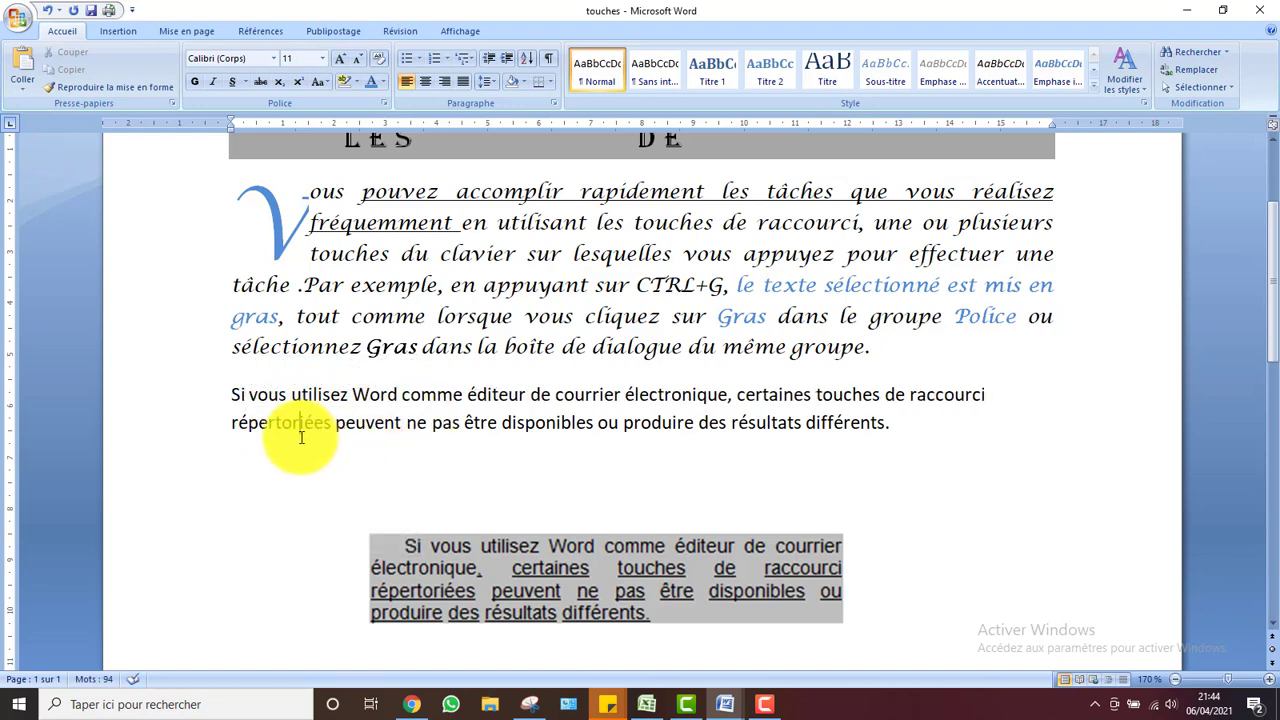
pyautogui.moveTo(1277, 290)
pyautogui.mouseDown()
pyautogui.moveTo(1277, 316)
pyautogui.moveTo(1277, 297)
pyautogui.mouseUp()
pyautogui.click(283, 430)
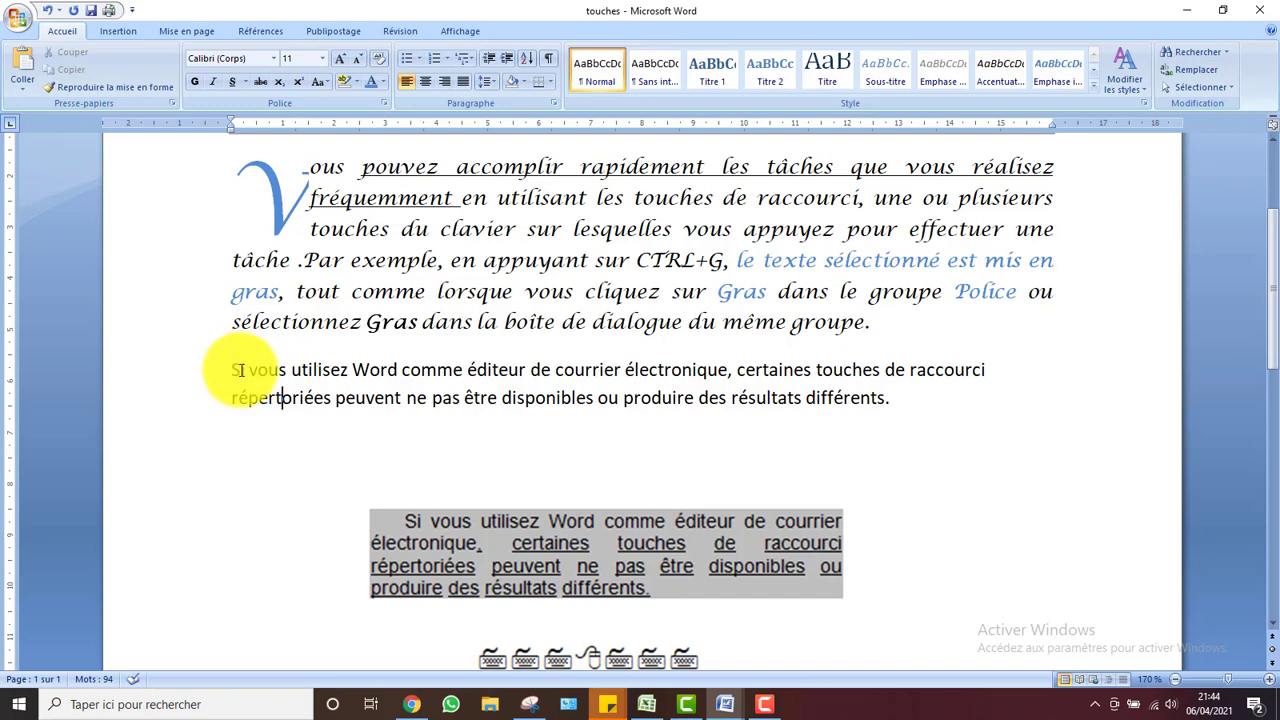
# - Show the gridlines over the page
pyautogui.click(447, 33)
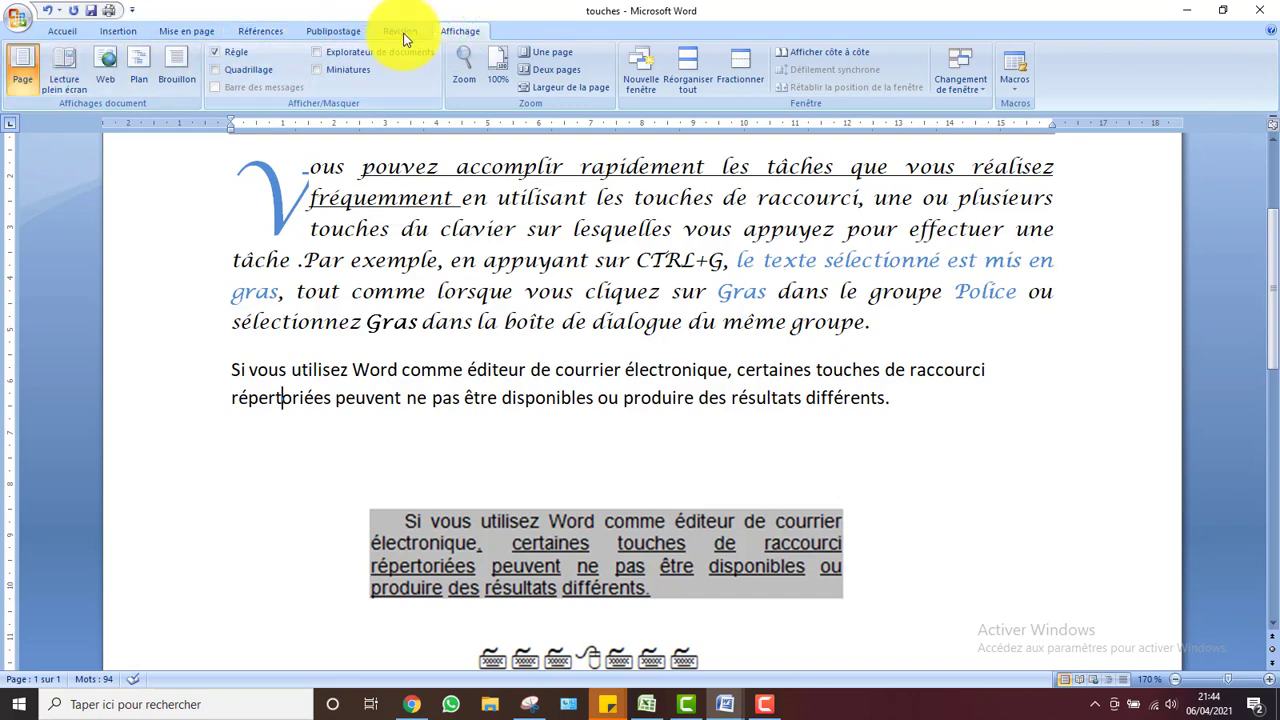
pyautogui.click(235, 69)
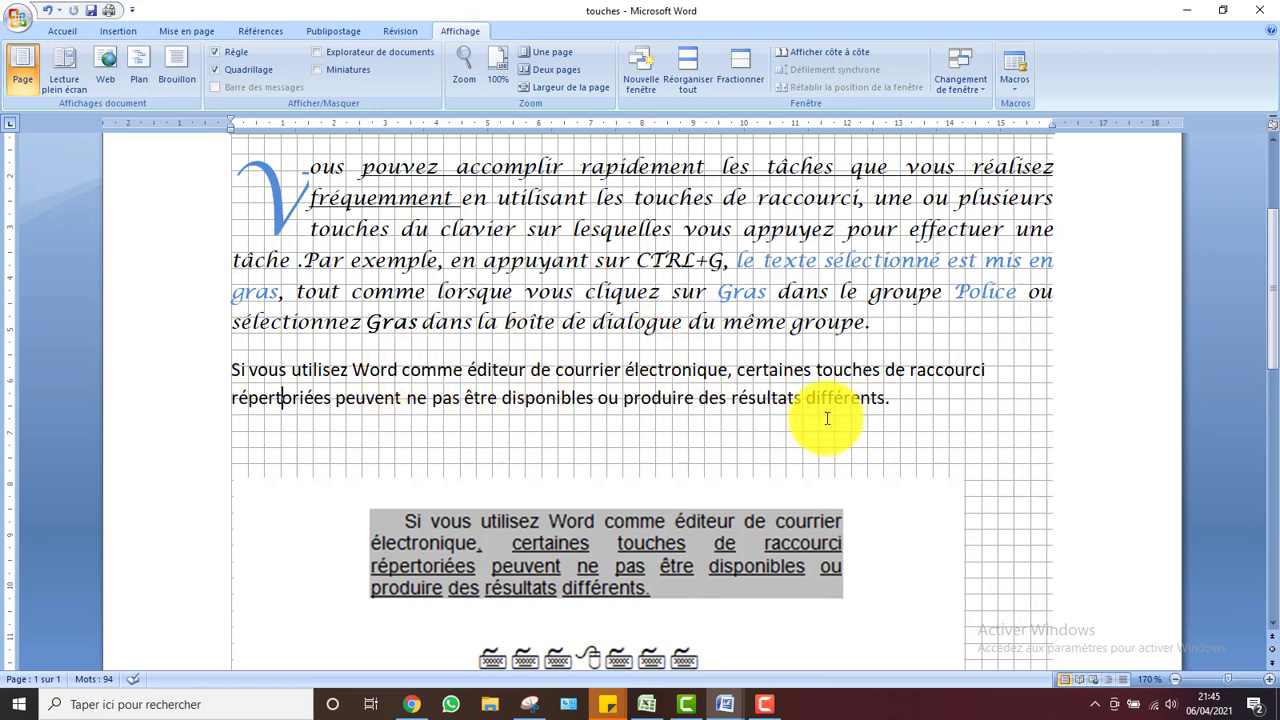
# - Examine the custom page margins, stepping the top margin up and back to 2,5 cm, and close the page setup
pyautogui.click(194, 31)
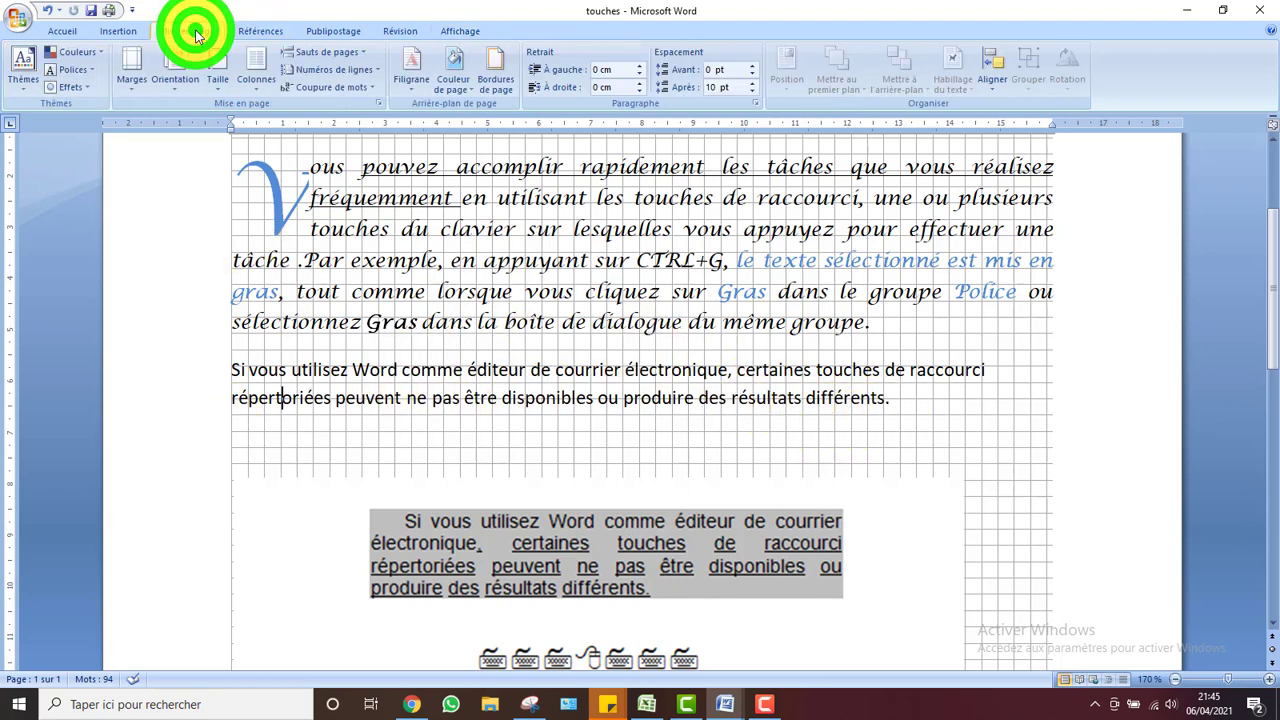
pyautogui.click(140, 81)
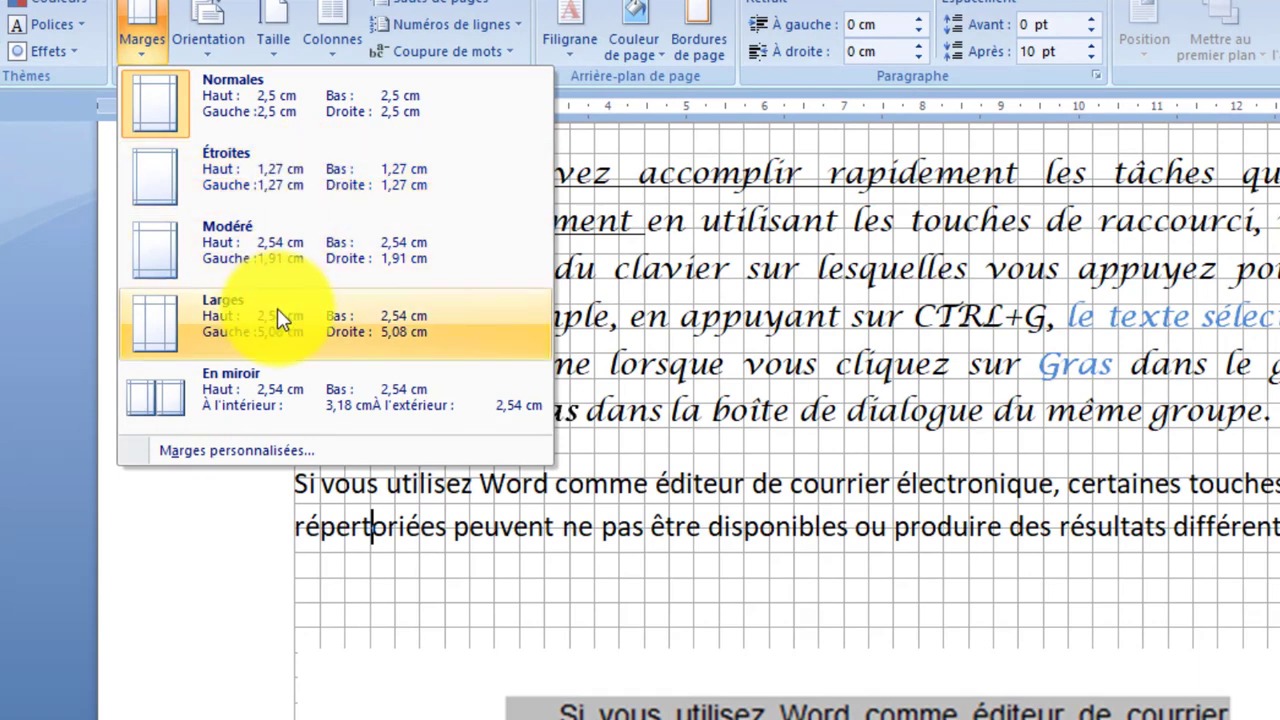
pyautogui.click(210, 448)
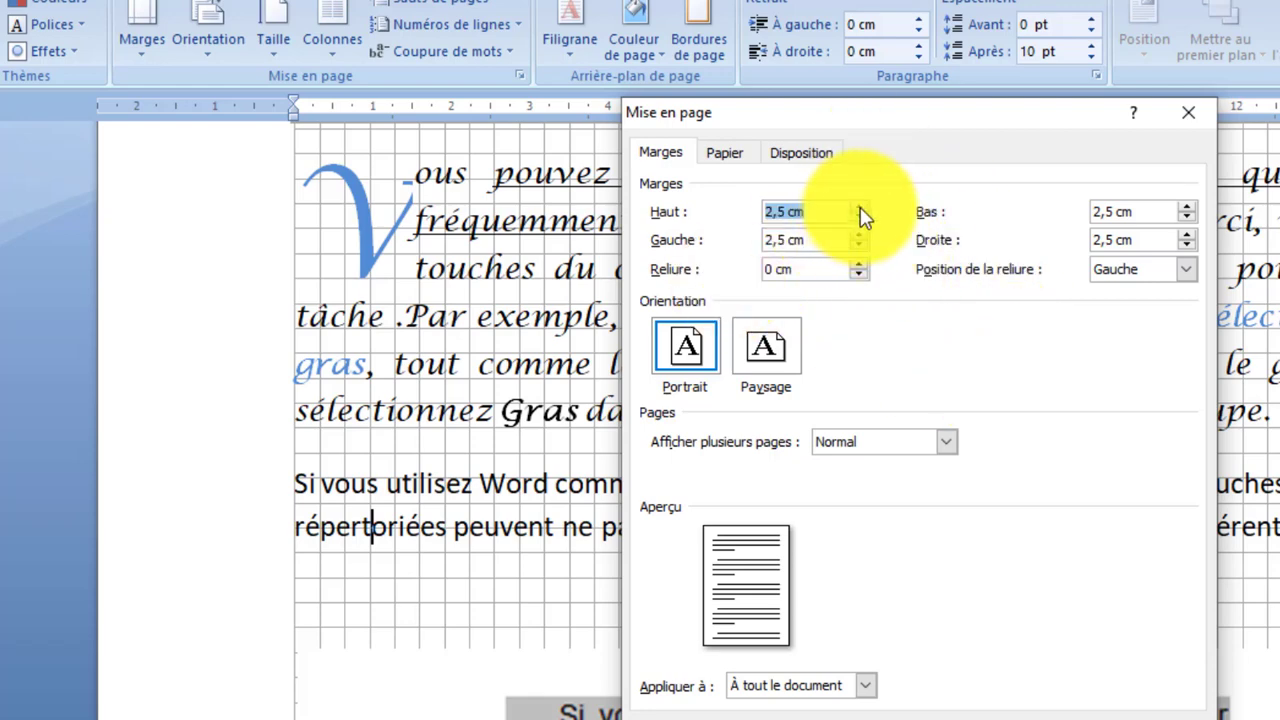
pyautogui.click(860, 207)
pyautogui.click(860, 217)
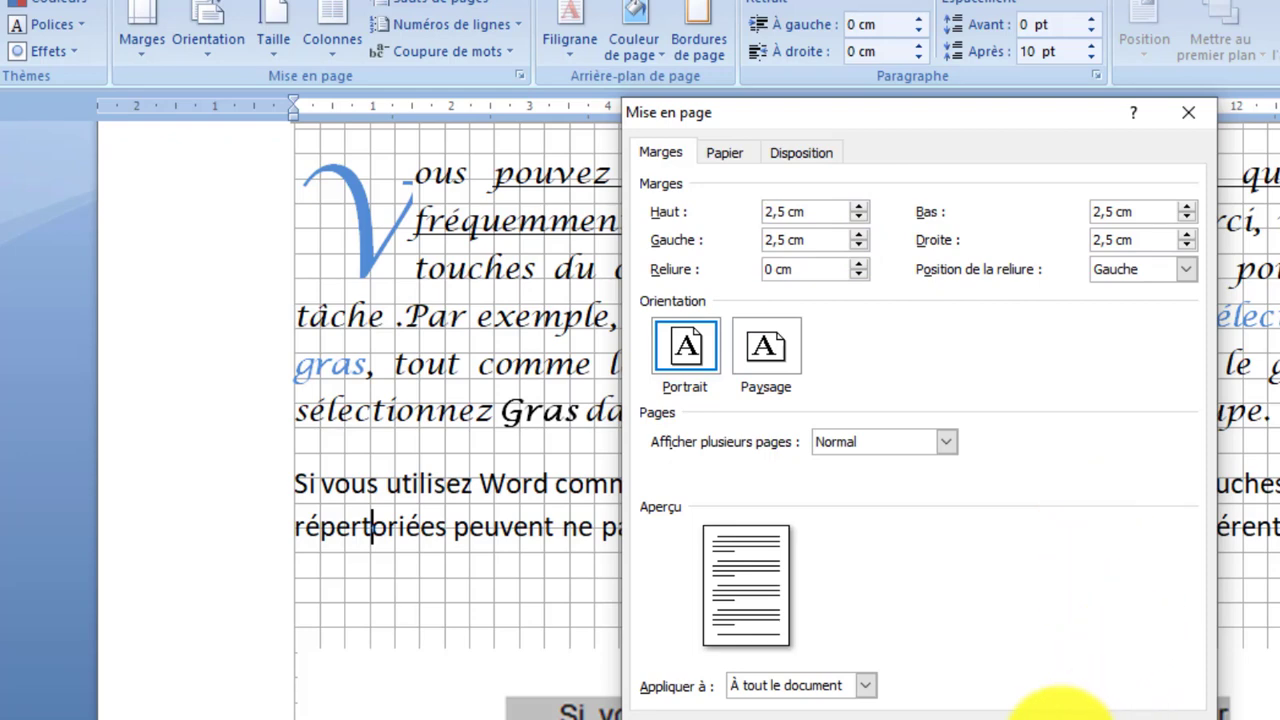
pyautogui.click(1060, 705)
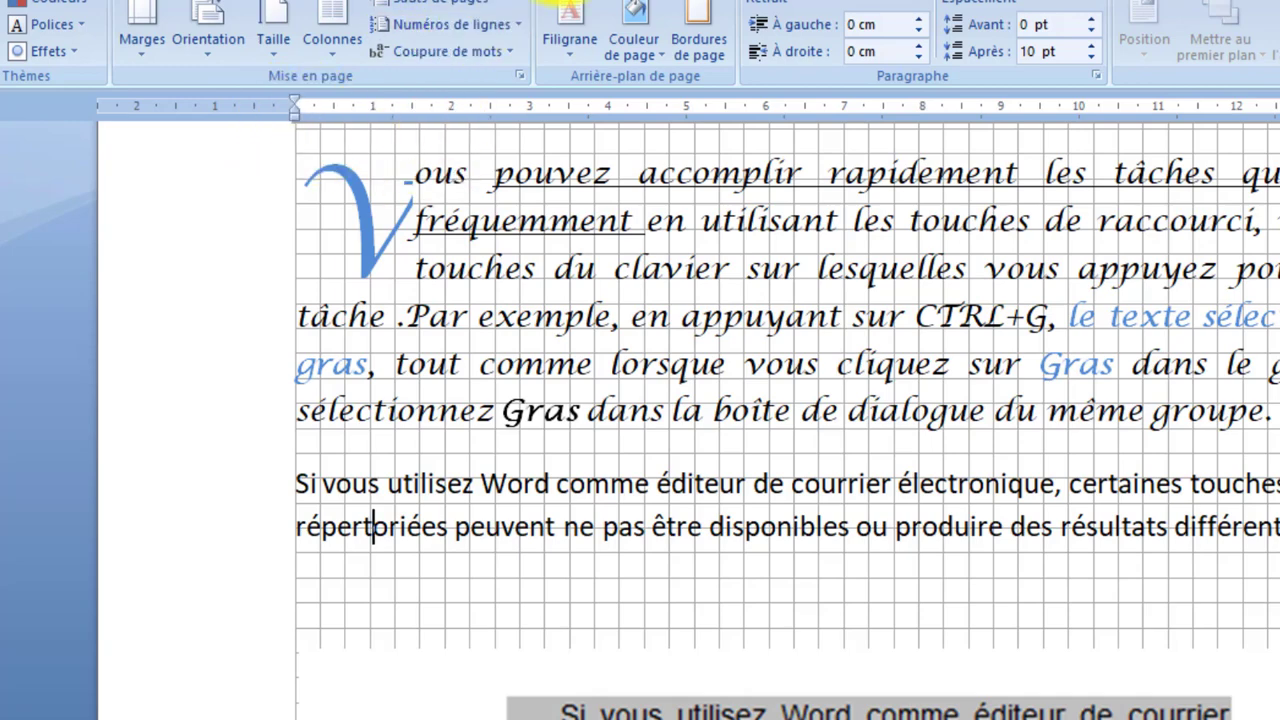
# - Hide the gridlines over the page
pyautogui.click(656, 2)
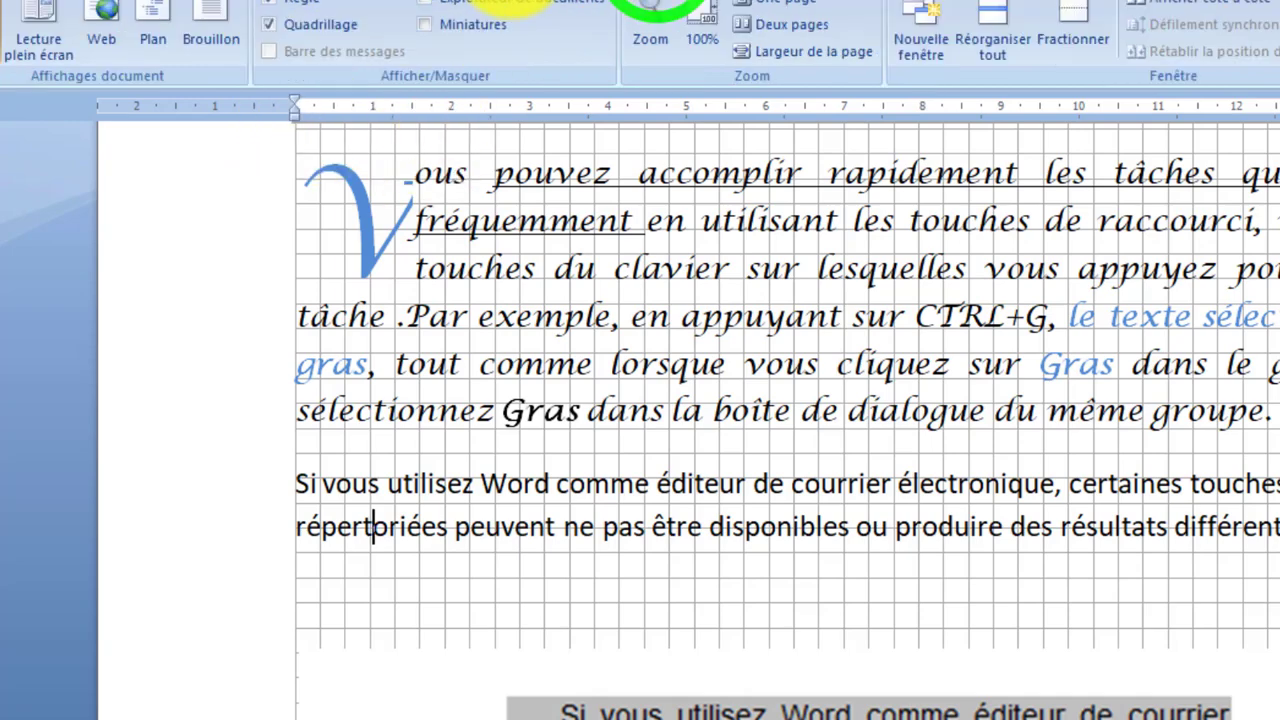
pyautogui.click(289, 28)
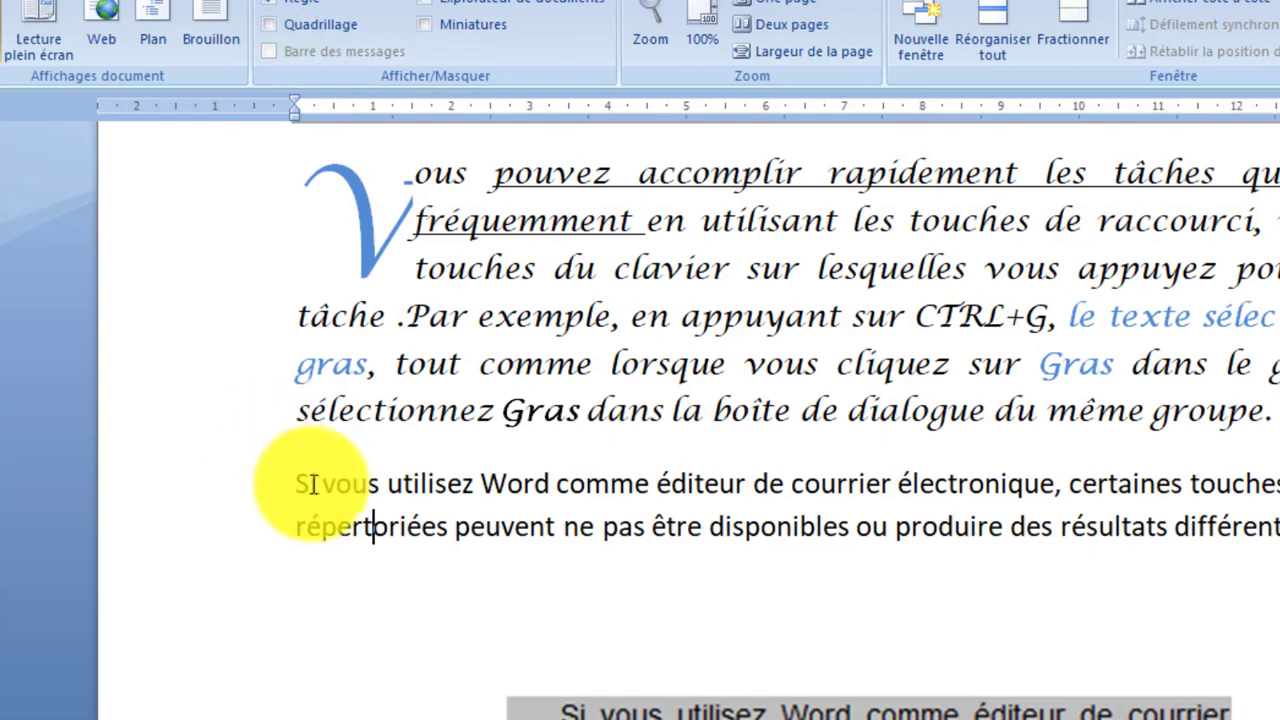
# - Increase the left indent of the paragraph starting "Si vous utilisez Word" to 2 cm and extend it to 3 cm
pyautogui.moveTo(289, 485); pyautogui.dragTo(1200, 560)
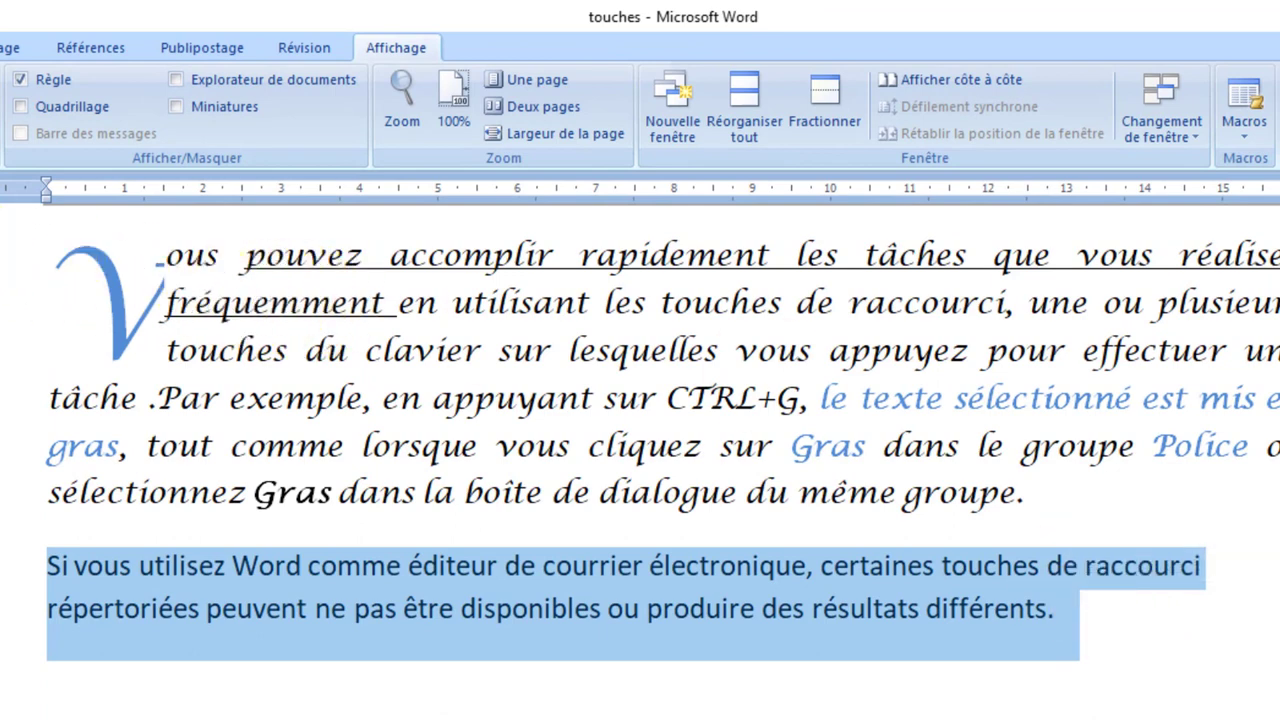
pyautogui.click(2, 47)
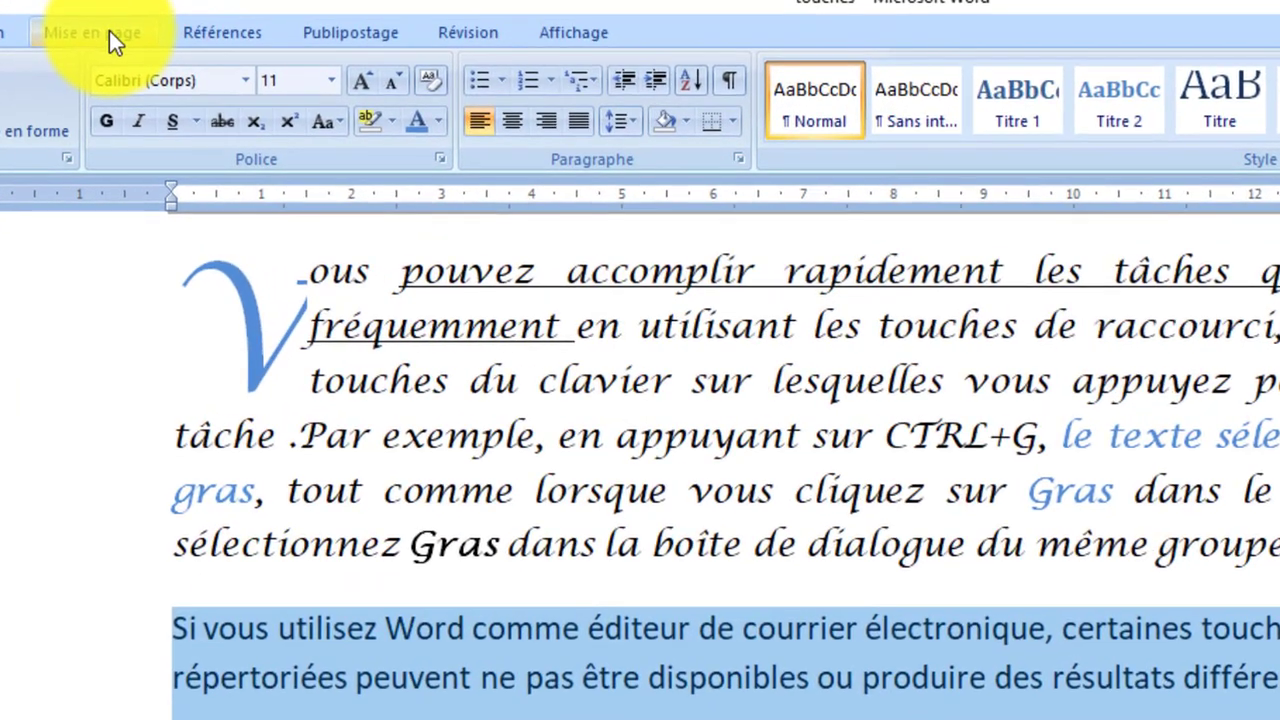
pyautogui.click(179, 73)
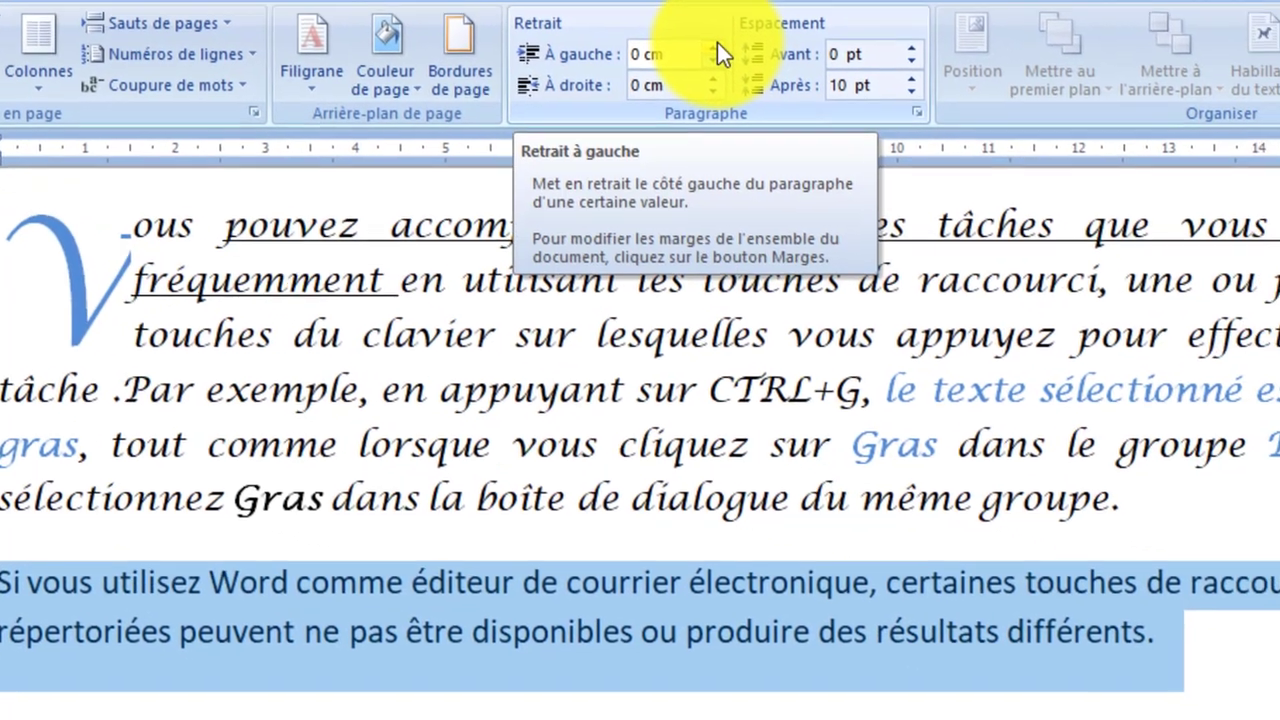
pyautogui.click(714, 47)
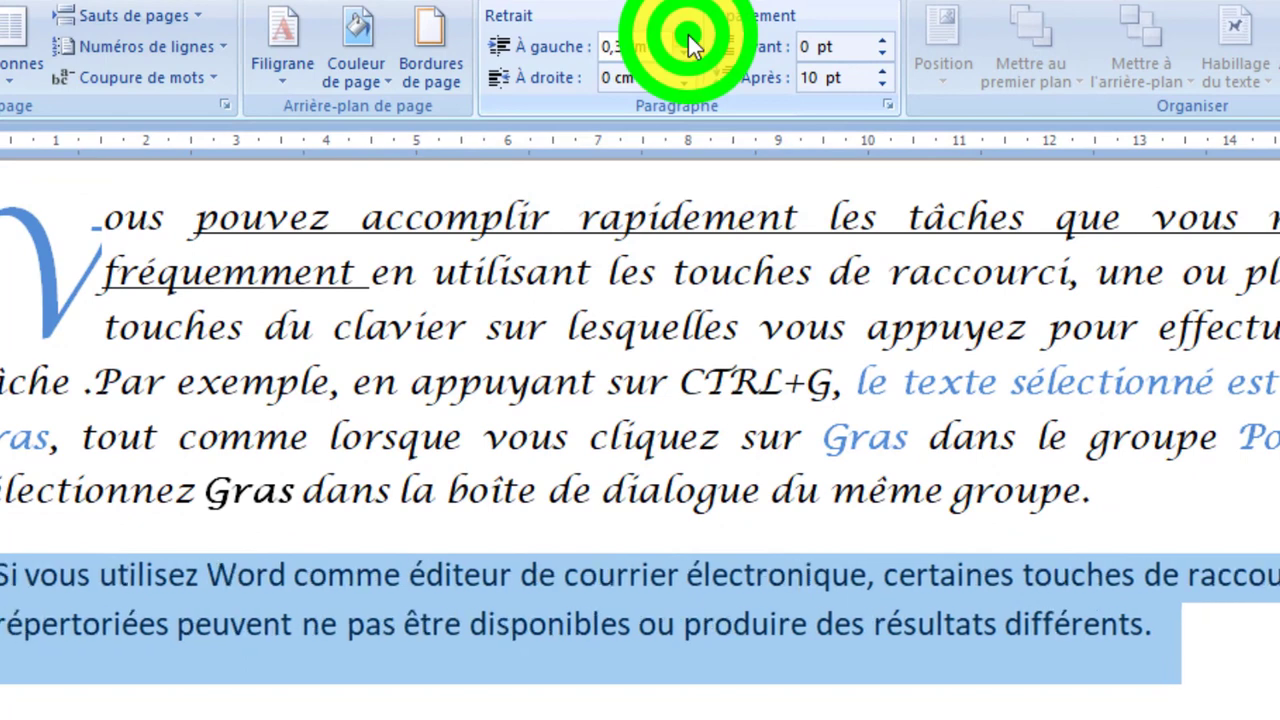
pyautogui.click(688, 35)
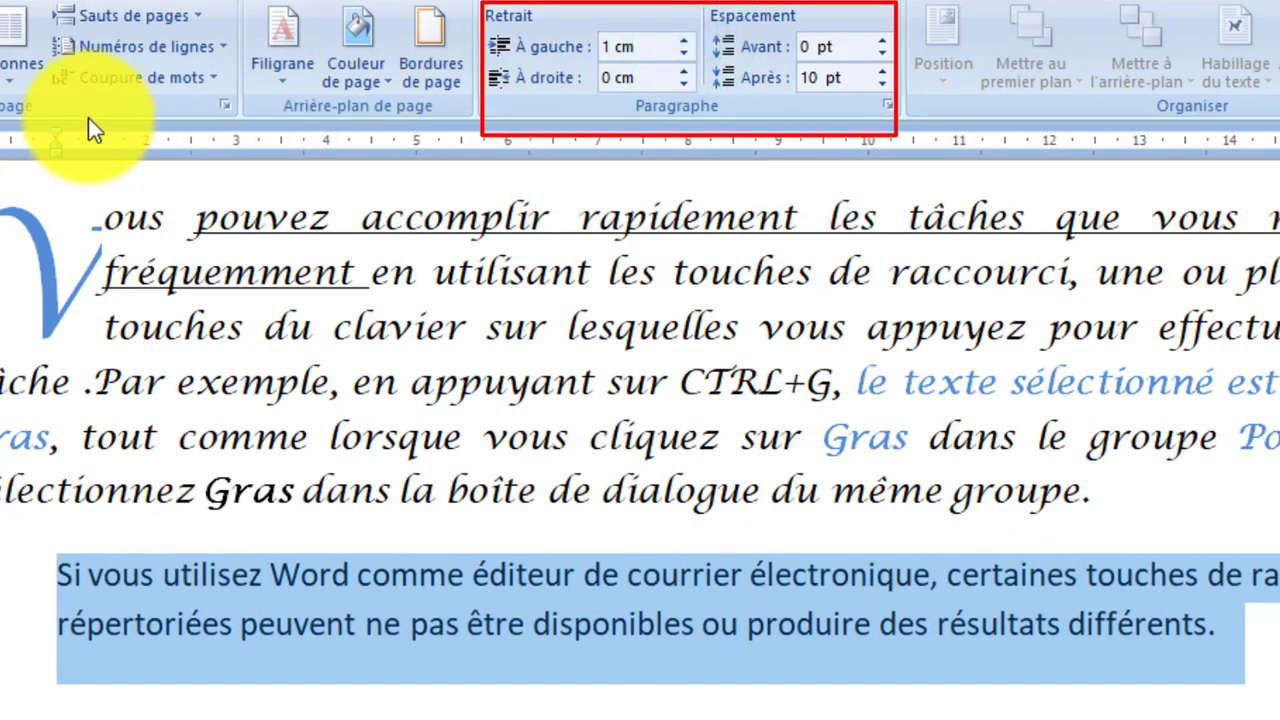
pyautogui.click(684, 43)
pyautogui.click(684, 43)
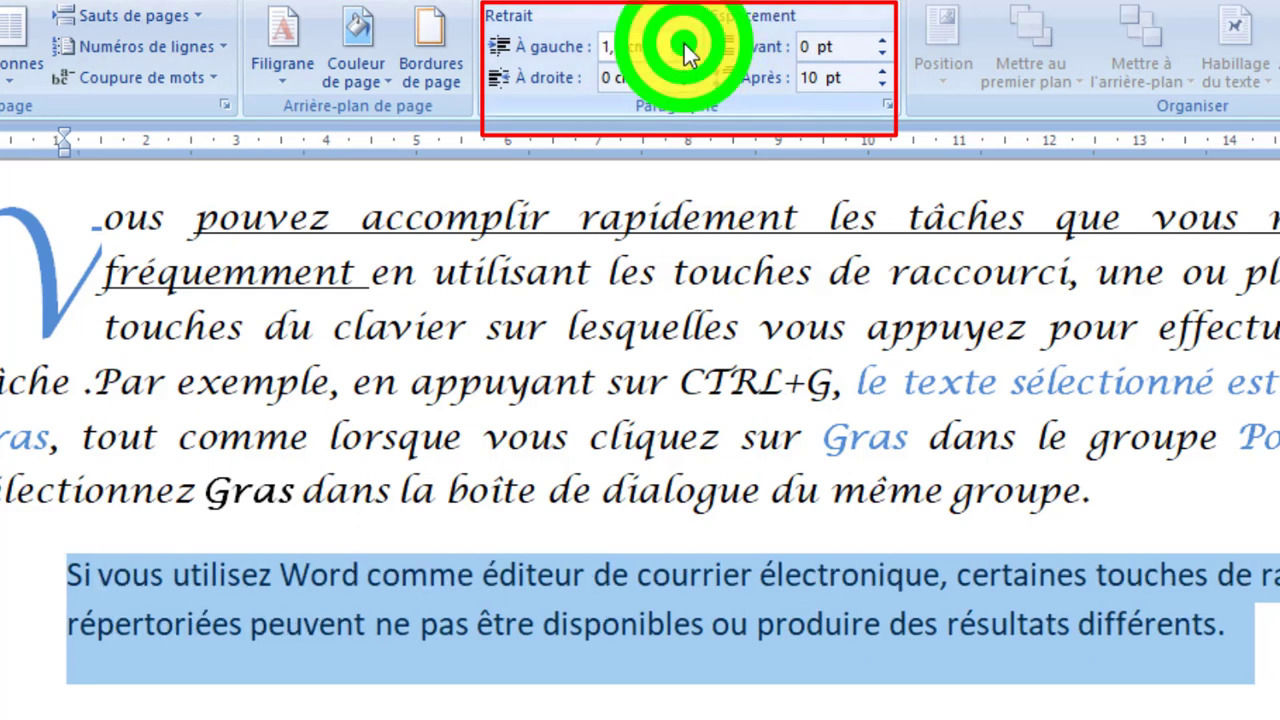
pyautogui.click(684, 43)
pyautogui.click(684, 43)
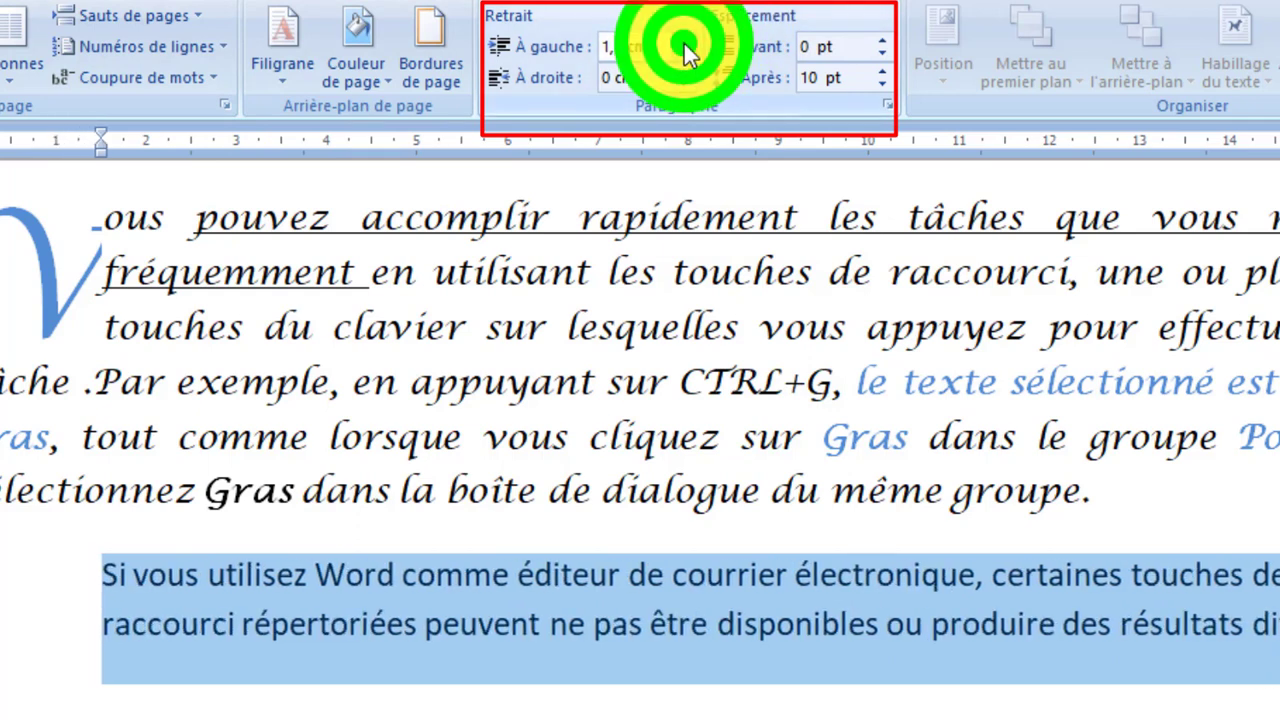
pyautogui.click(684, 43)
pyautogui.click(684, 43)
pyautogui.click(684, 43)
pyautogui.click(684, 43)
pyautogui.click(684, 43)
pyautogui.click(684, 43)
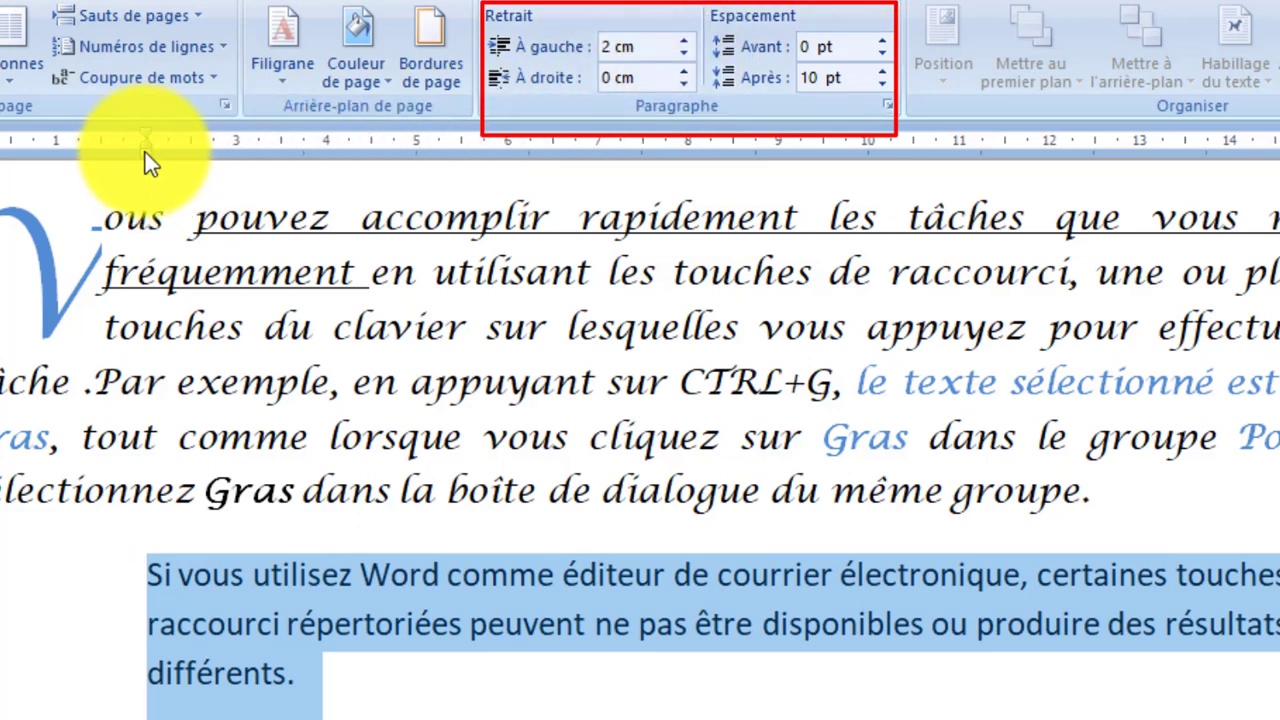
pyautogui.moveTo(145, 152); pyautogui.dragTo(231, 151)
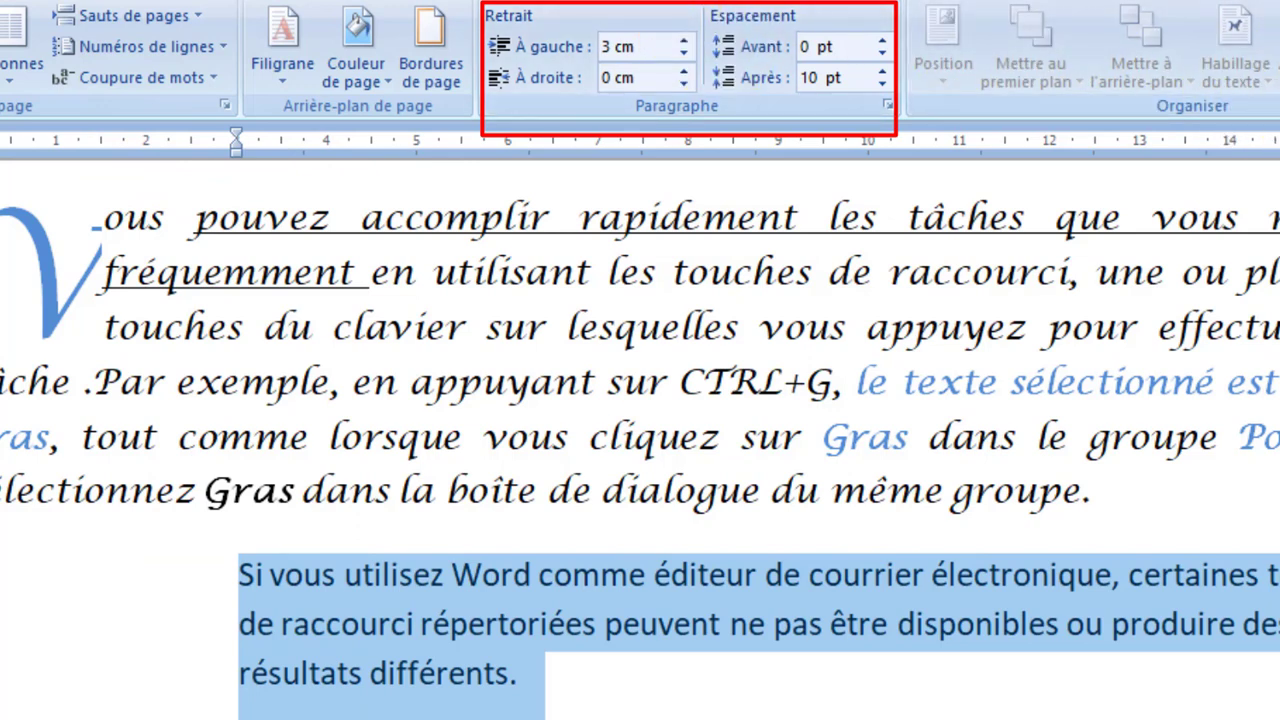
# - Set the right indent of the selected "Si vous utilisez Word" paragraph to 3 cm
pyautogui.moveTo(1279, 147); pyautogui.dragTo(1279, 147)
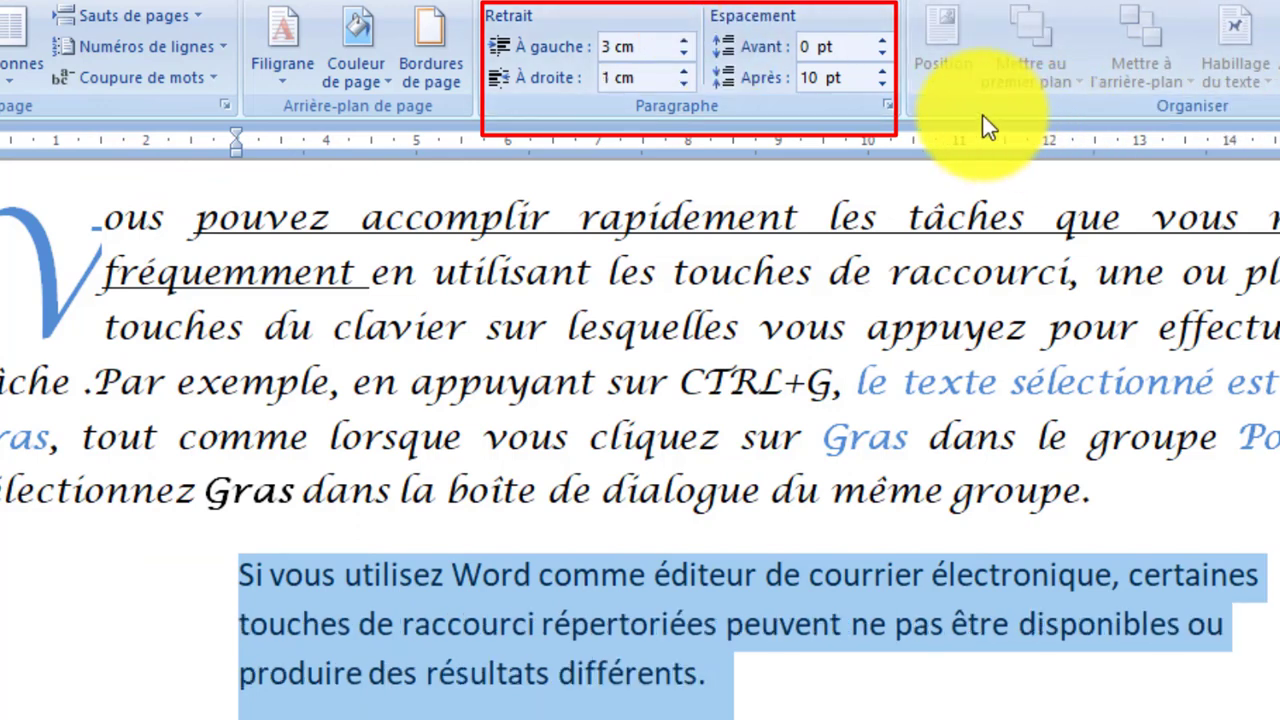
pyautogui.click(679, 66)
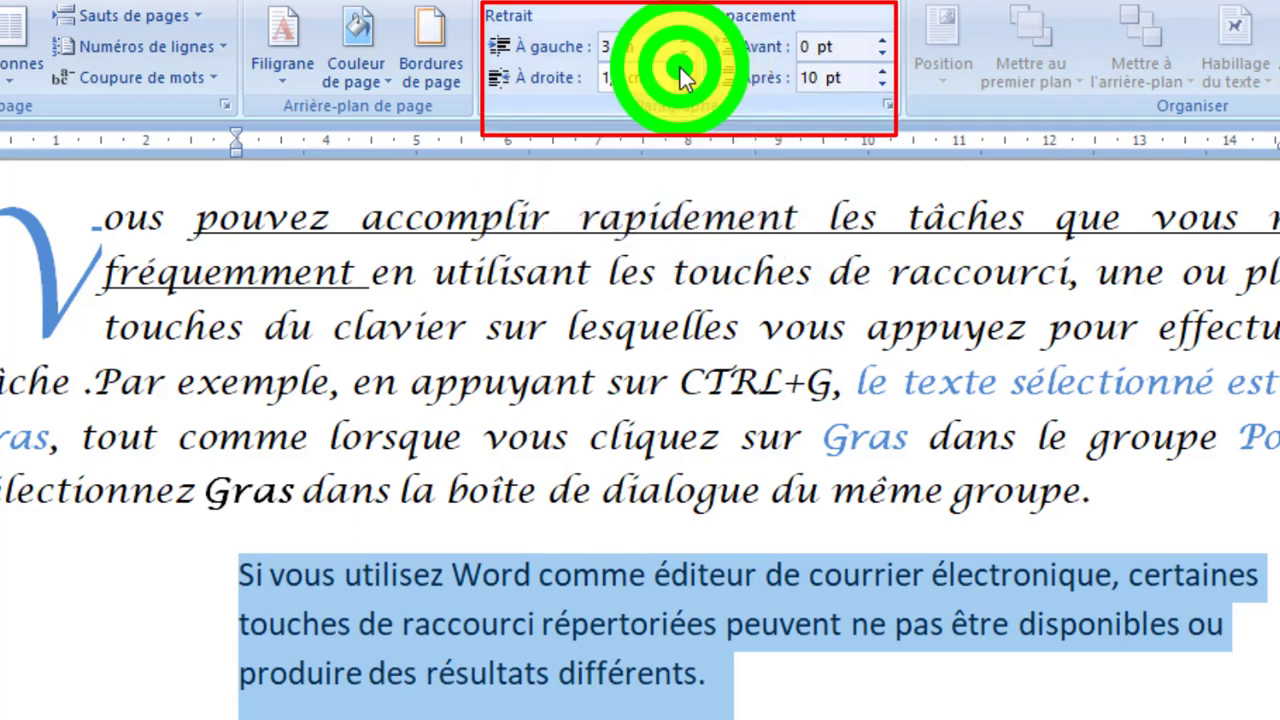
pyautogui.click(679, 66)
pyautogui.click(679, 66)
pyautogui.click(679, 66)
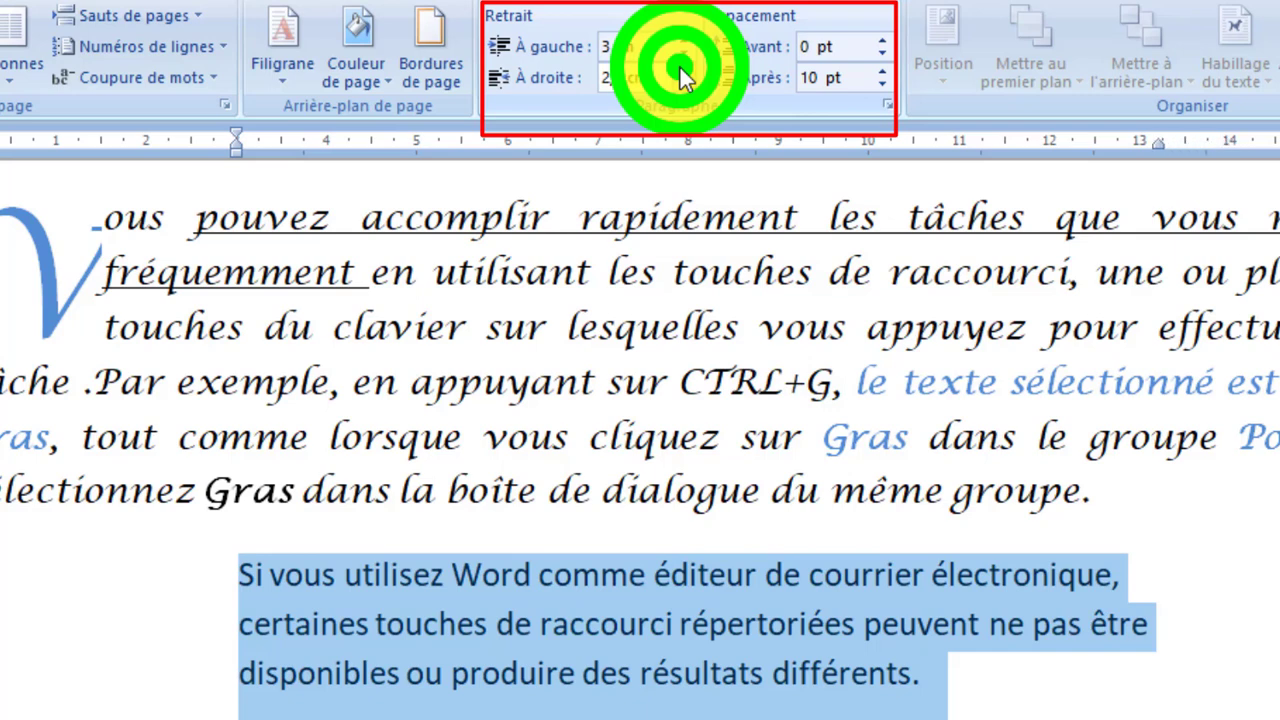
pyautogui.click(679, 66)
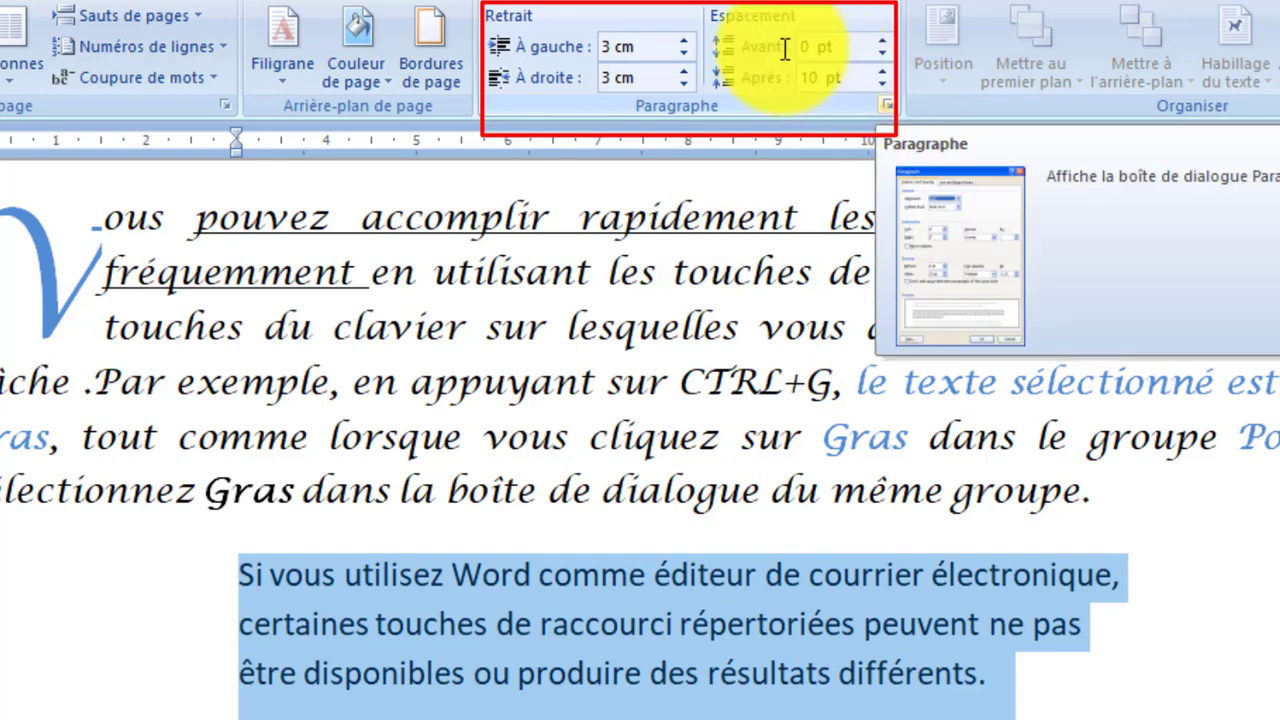
# - Check the paragraph's detailed indent and spacing settings and justify its text
pyautogui.hotkey('alt', 'l')
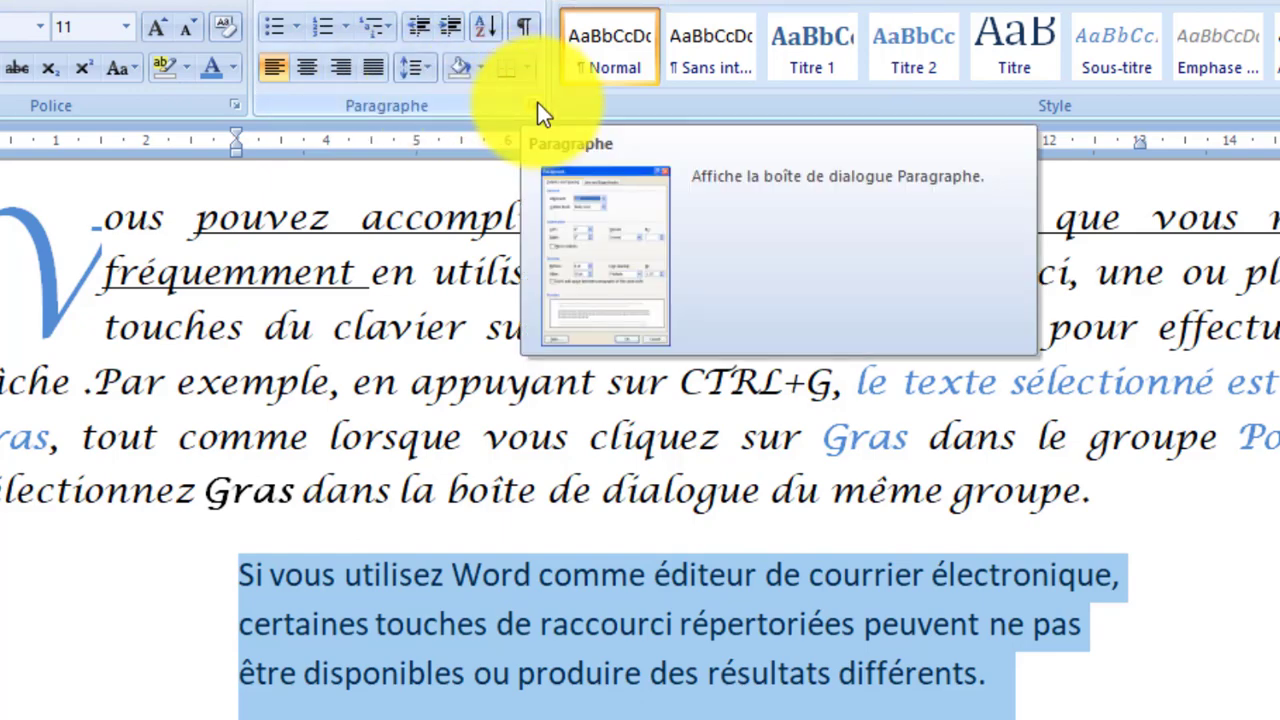
pyautogui.click(537, 102)
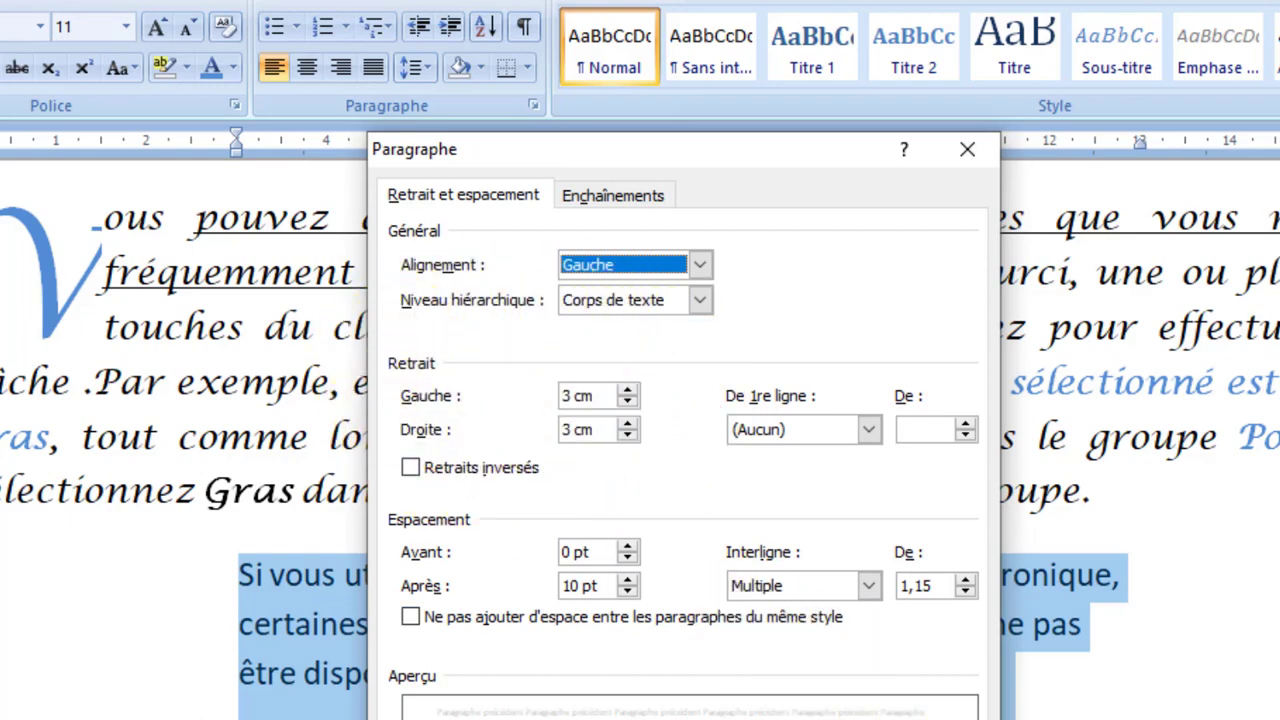
pyautogui.click(850, 719)
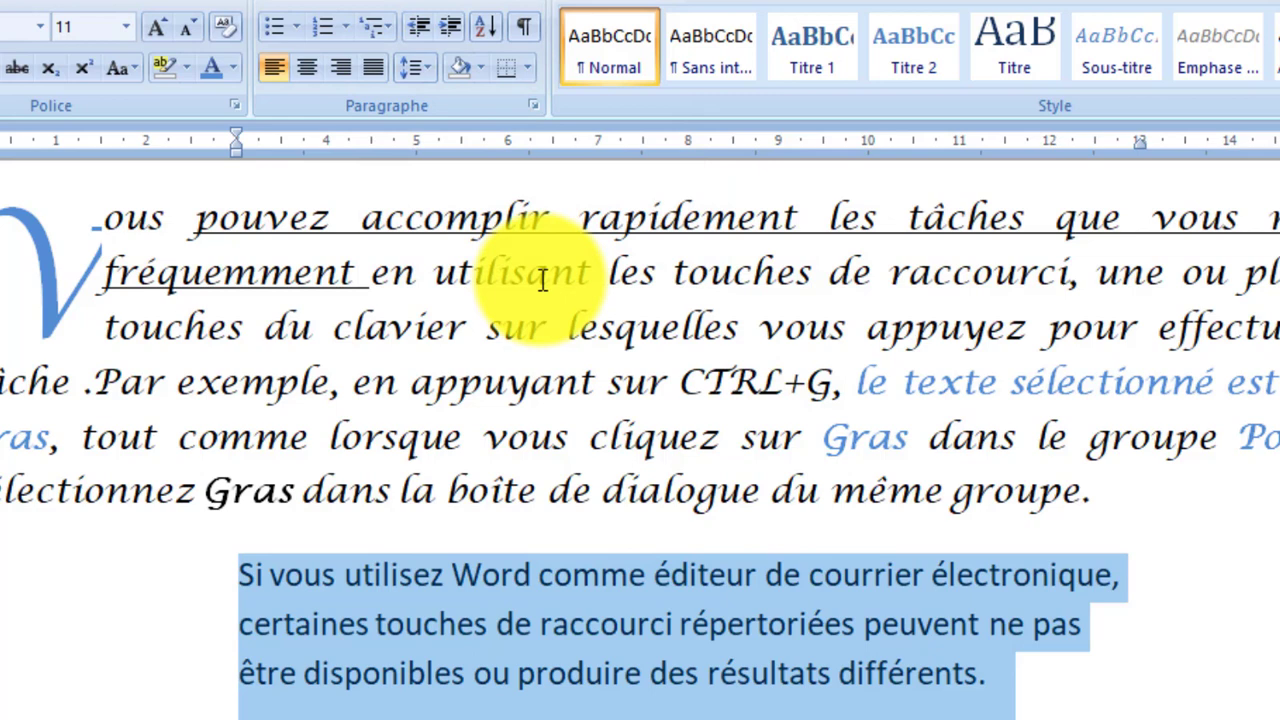
pyautogui.hotkey('ctrl', 'j')
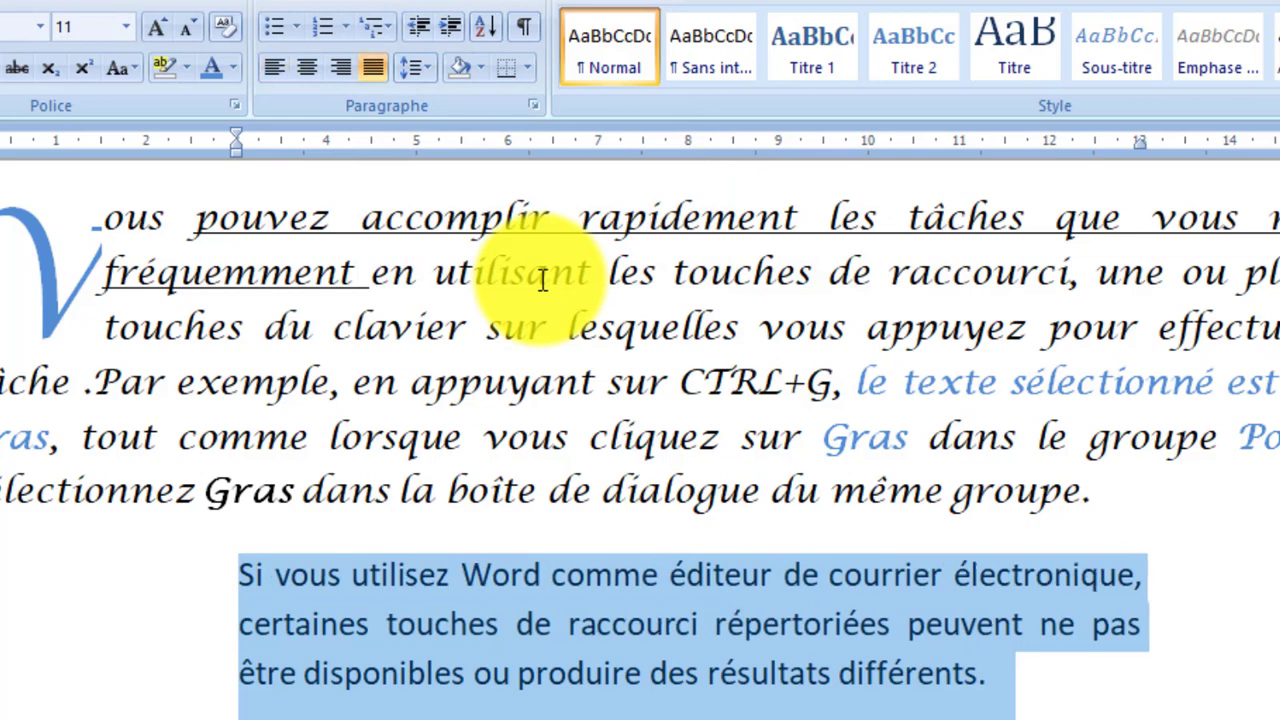
pyautogui.click(583, 615)
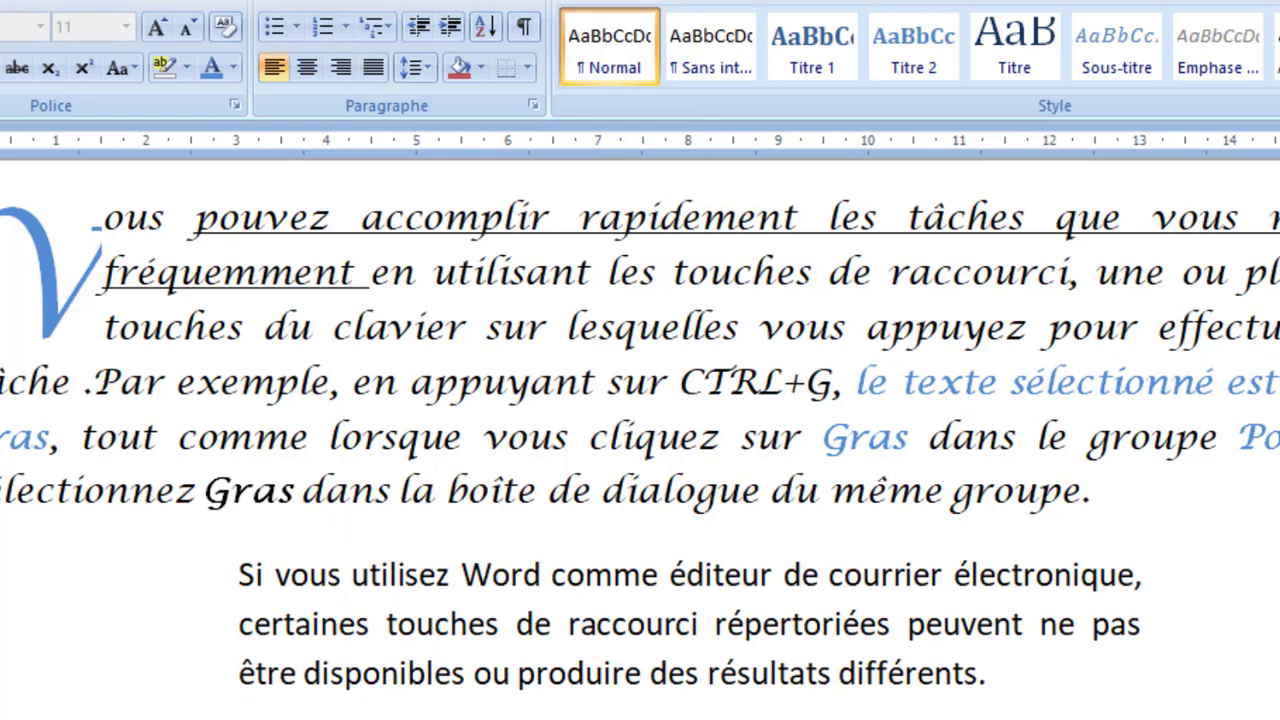
# - Give the "Si vous utilisez Word" paragraph a positive first-line indent of 1,25 cm, trying the negative option on the way
pyautogui.click(240, 570)
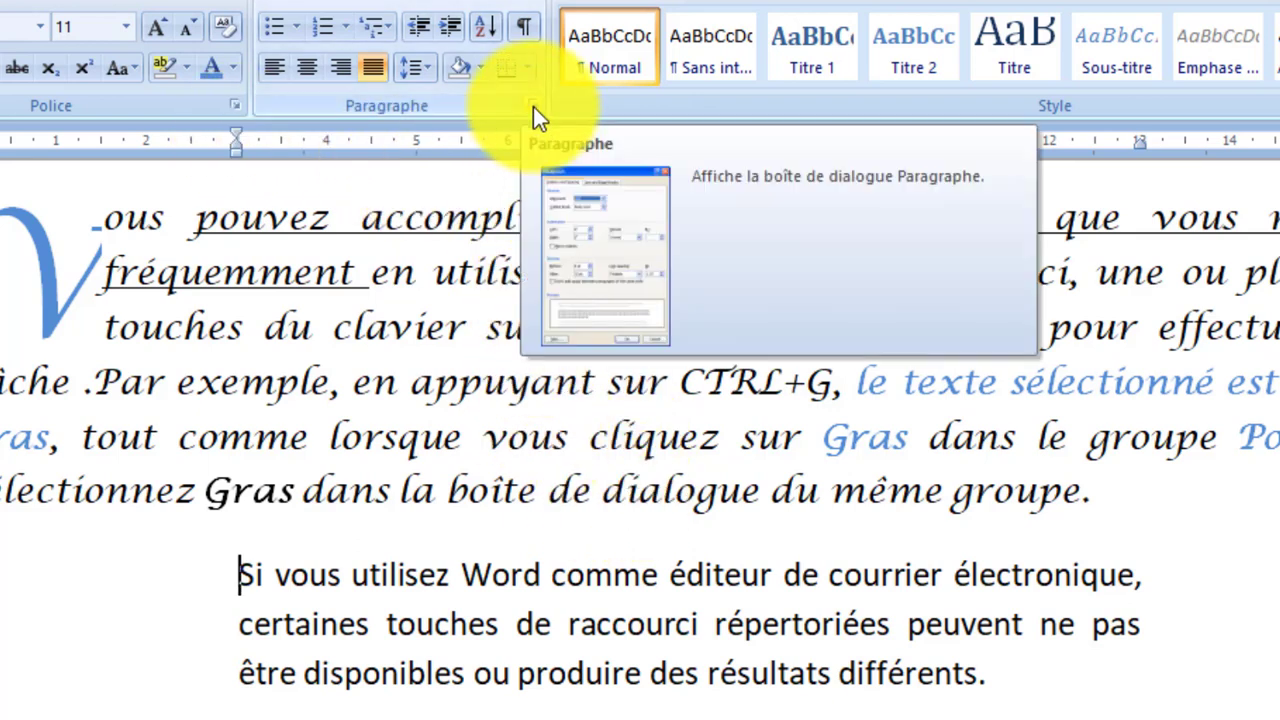
pyautogui.click(533, 106)
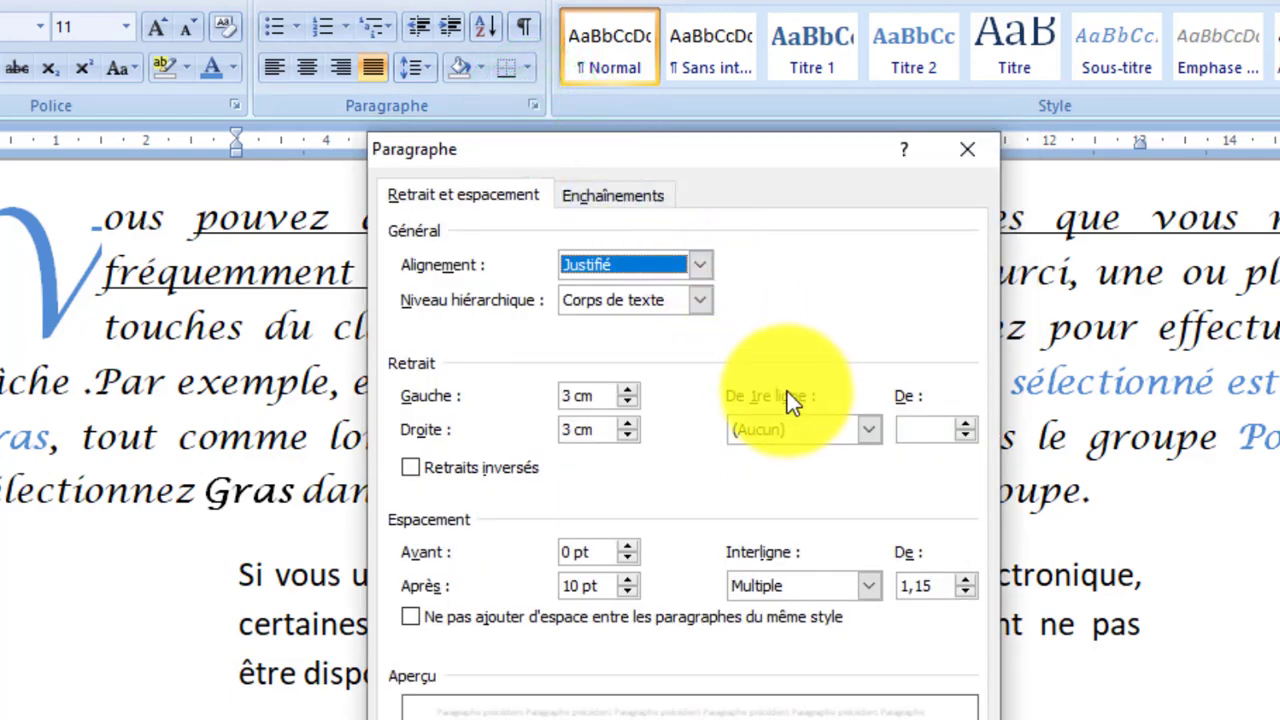
pyautogui.click(793, 430)
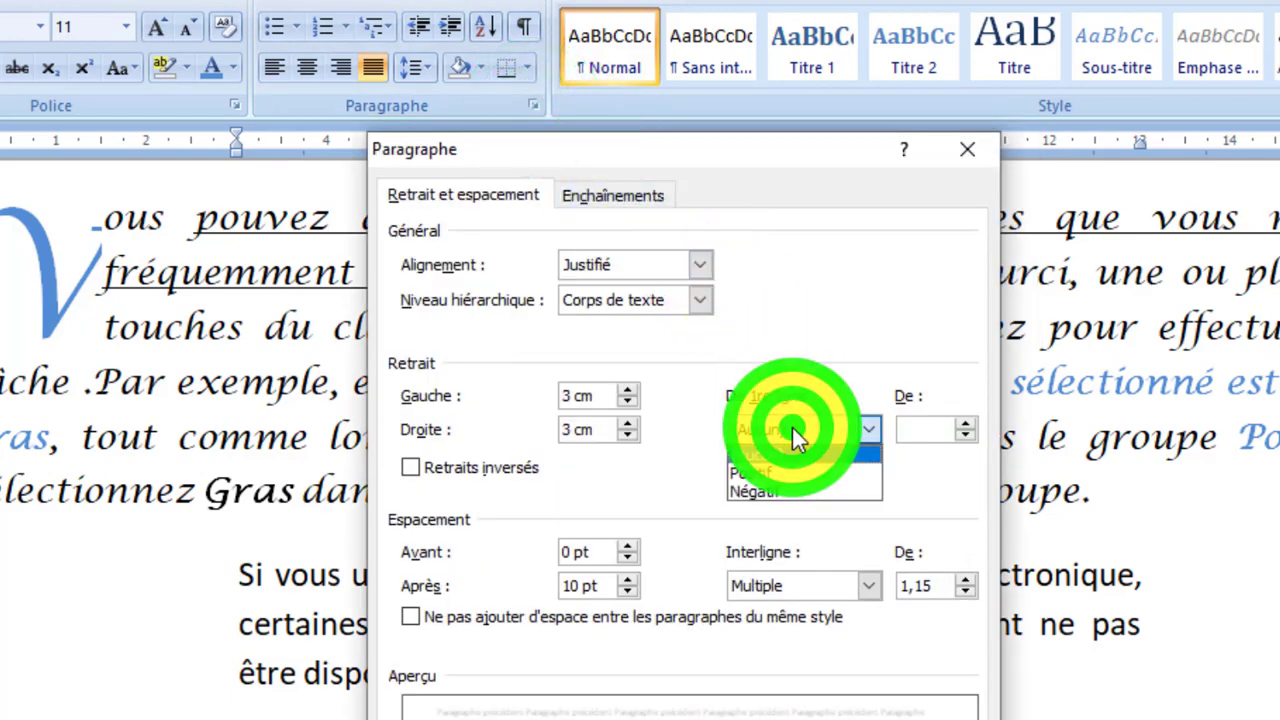
pyautogui.click(766, 478)
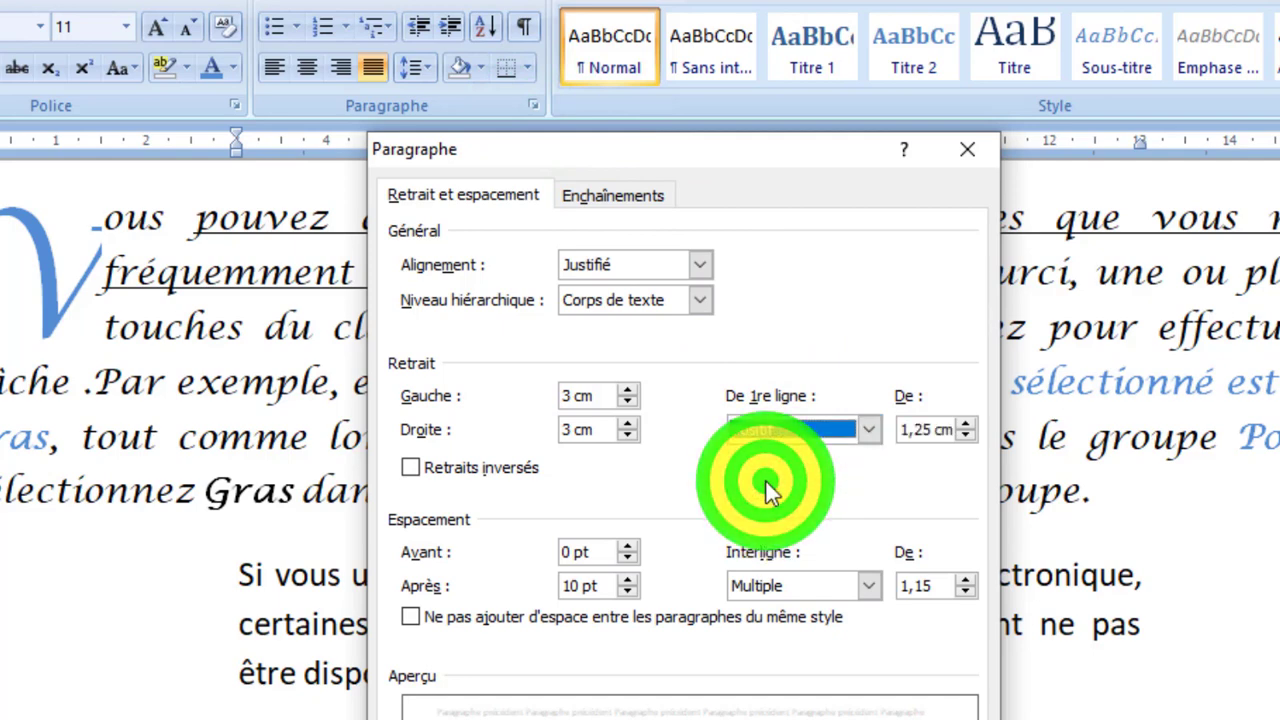
pyautogui.click(772, 437)
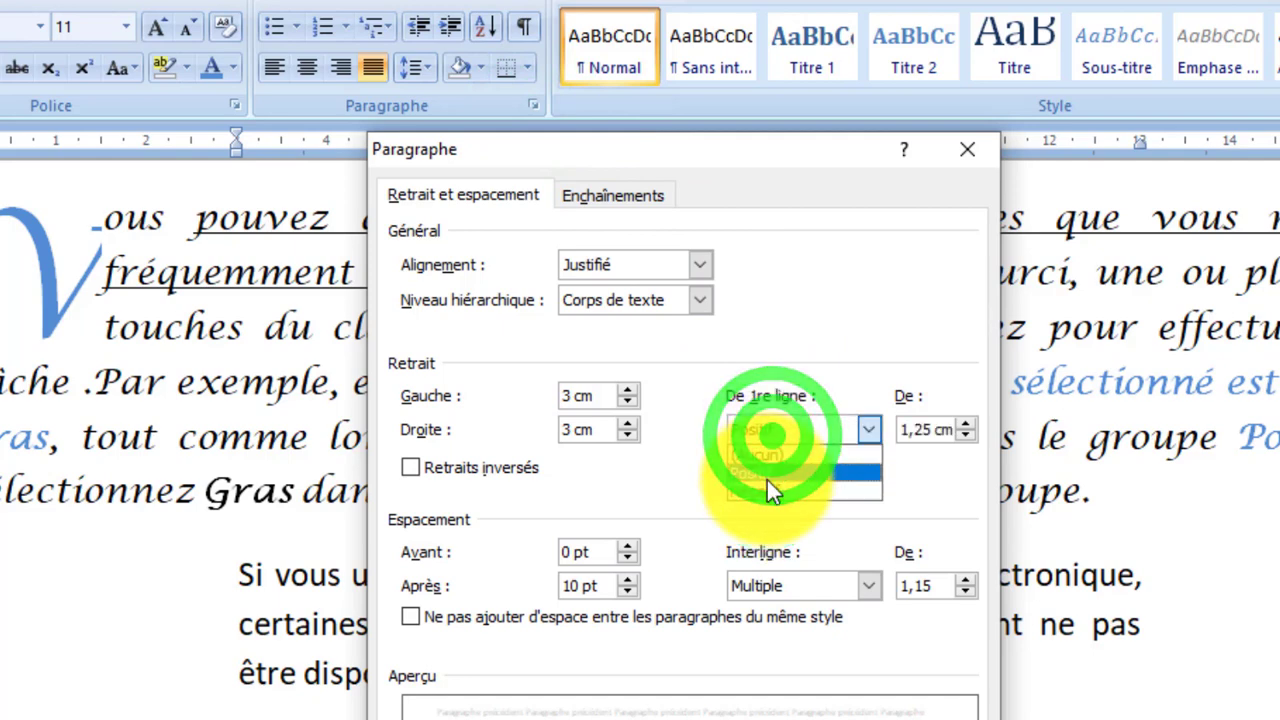
pyautogui.click(761, 488)
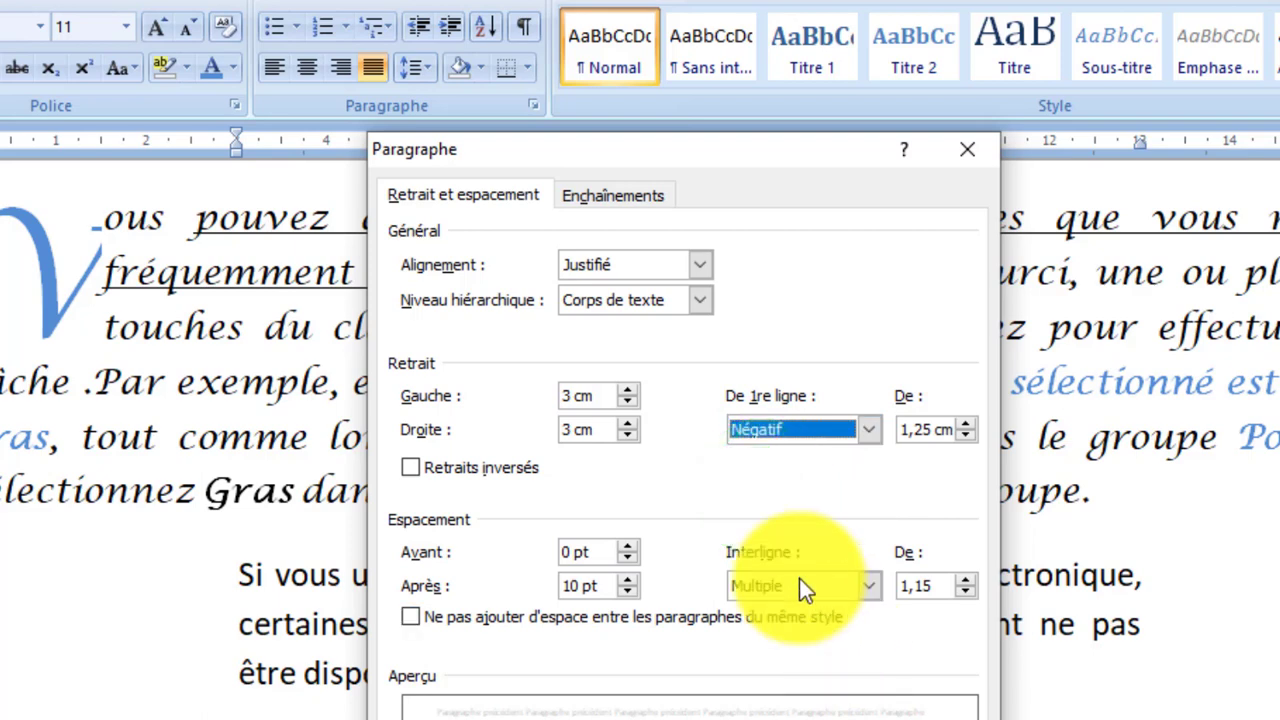
pyautogui.click(736, 432)
pyautogui.click(744, 458)
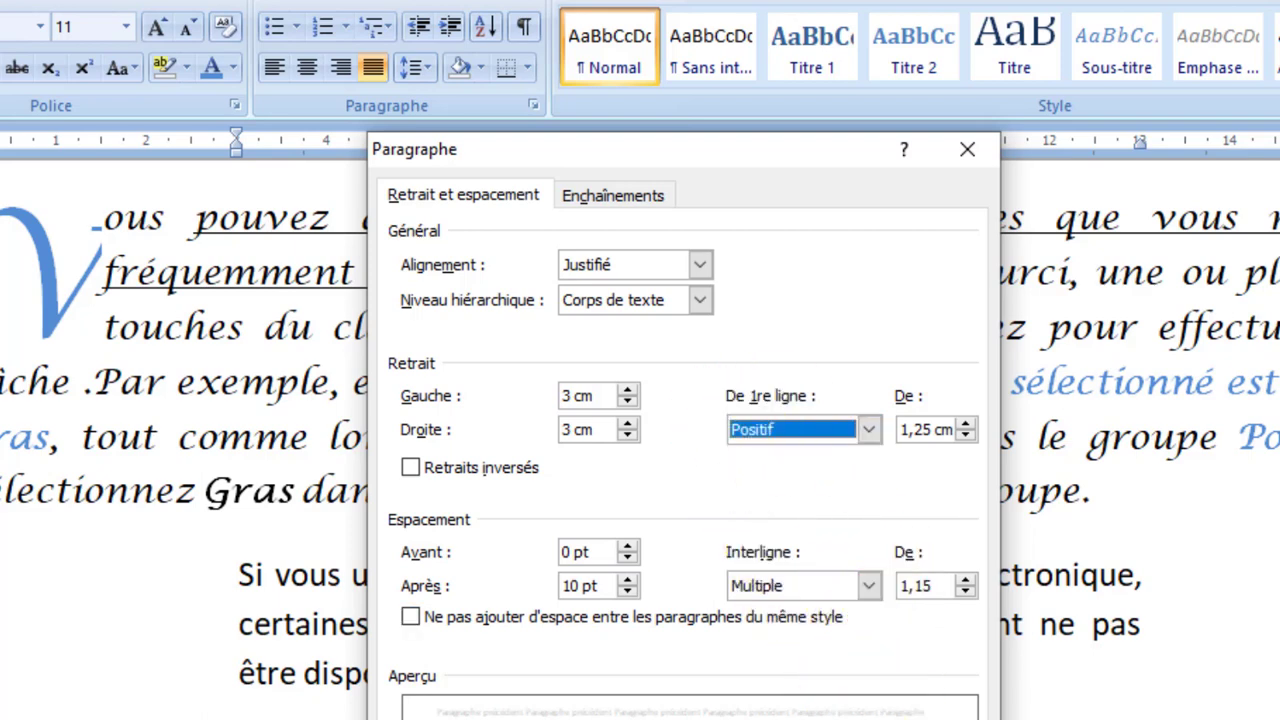
pyautogui.press('Return')
pyautogui.click(729, 640)
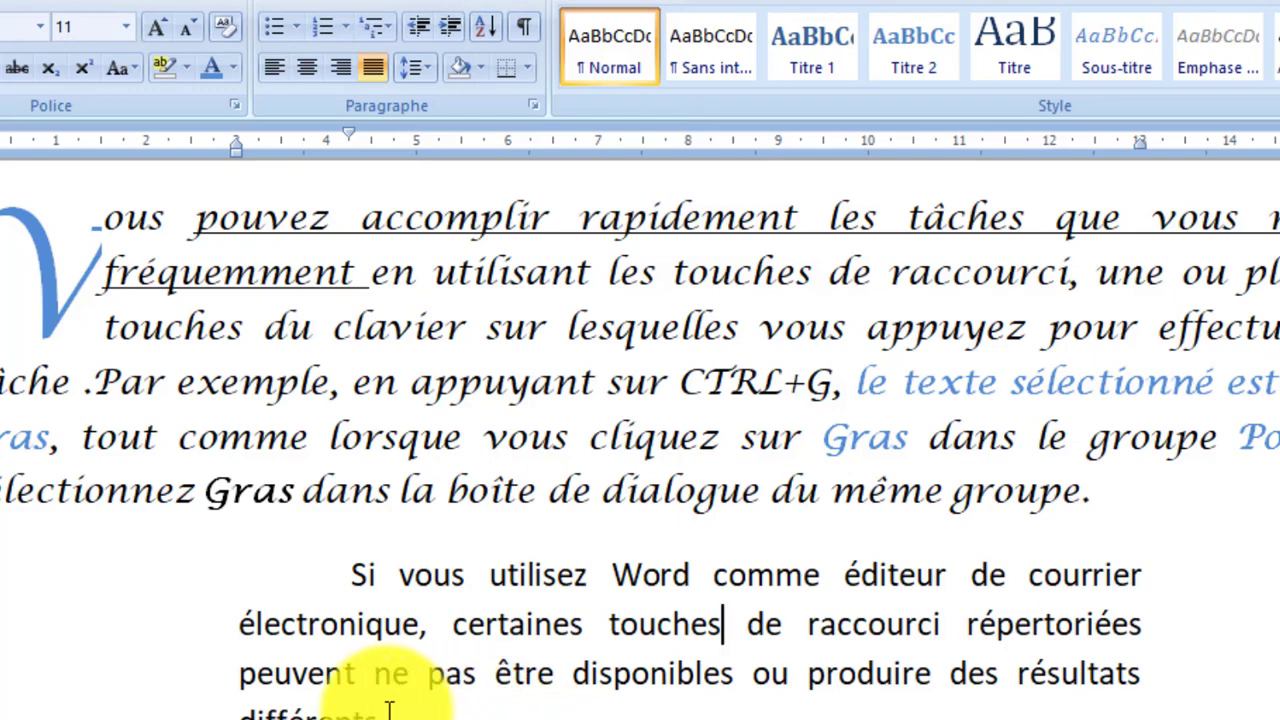
# - Apply a medium grey background shading to the whole "Si vous utilisez Word" paragraph
pyautogui.moveTo(400, 715); pyautogui.dragTo(350, 578)
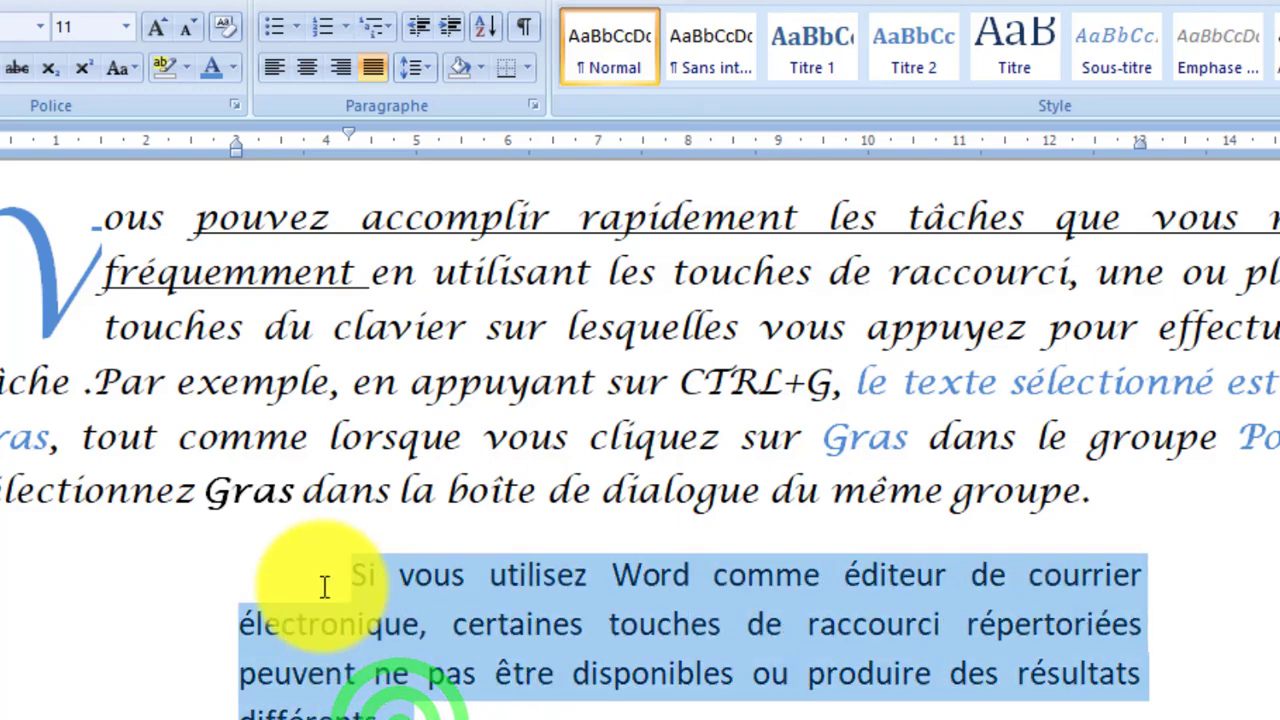
pyautogui.click(485, 68)
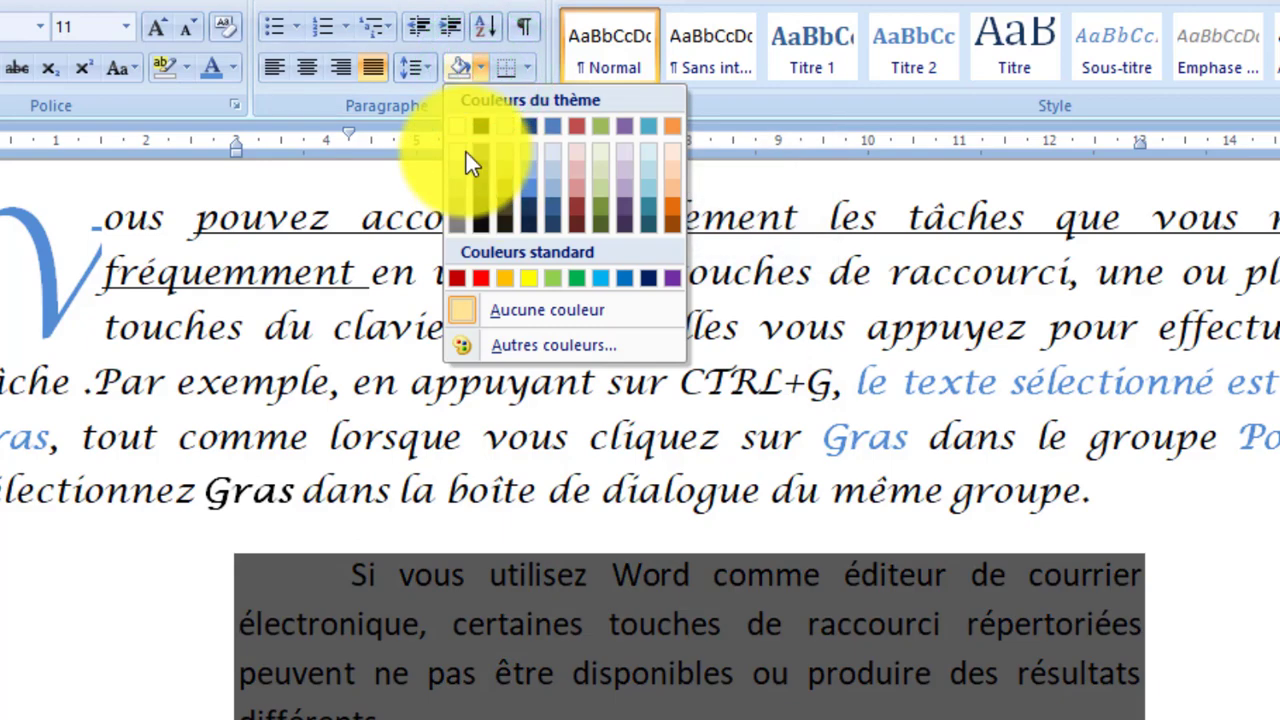
pyautogui.click(485, 65)
pyautogui.click(485, 65)
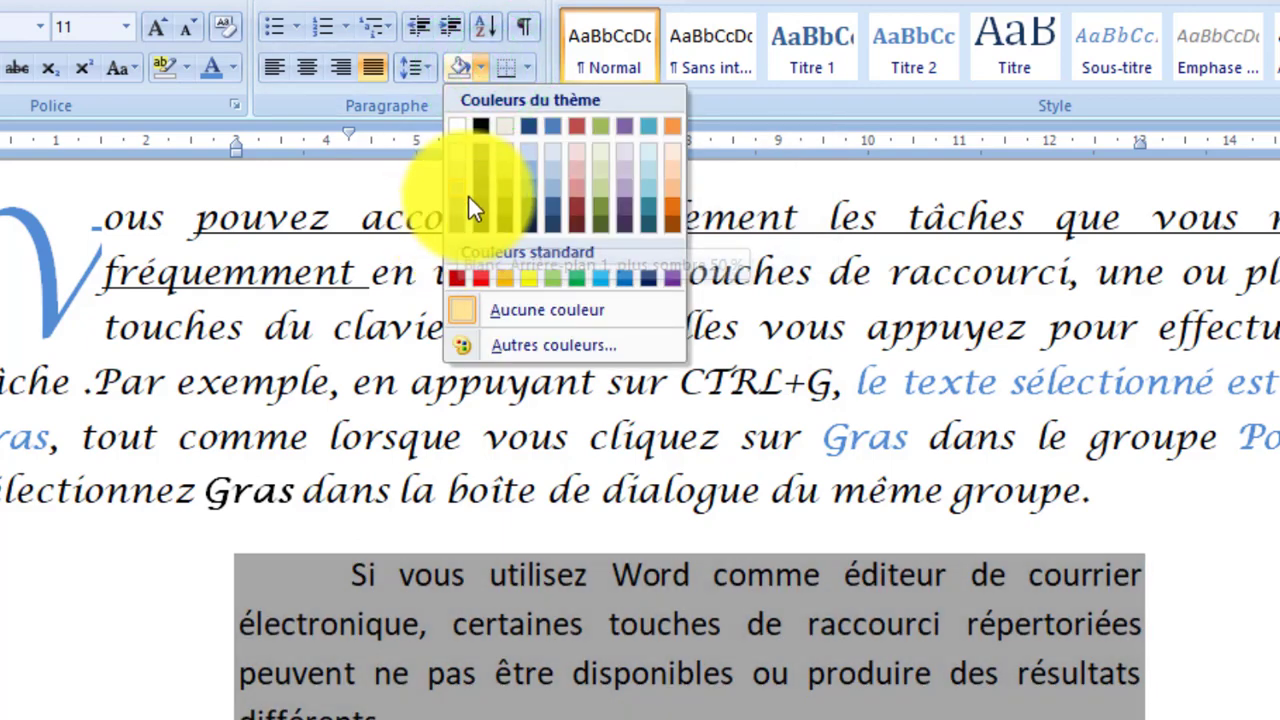
pyautogui.click(457, 207)
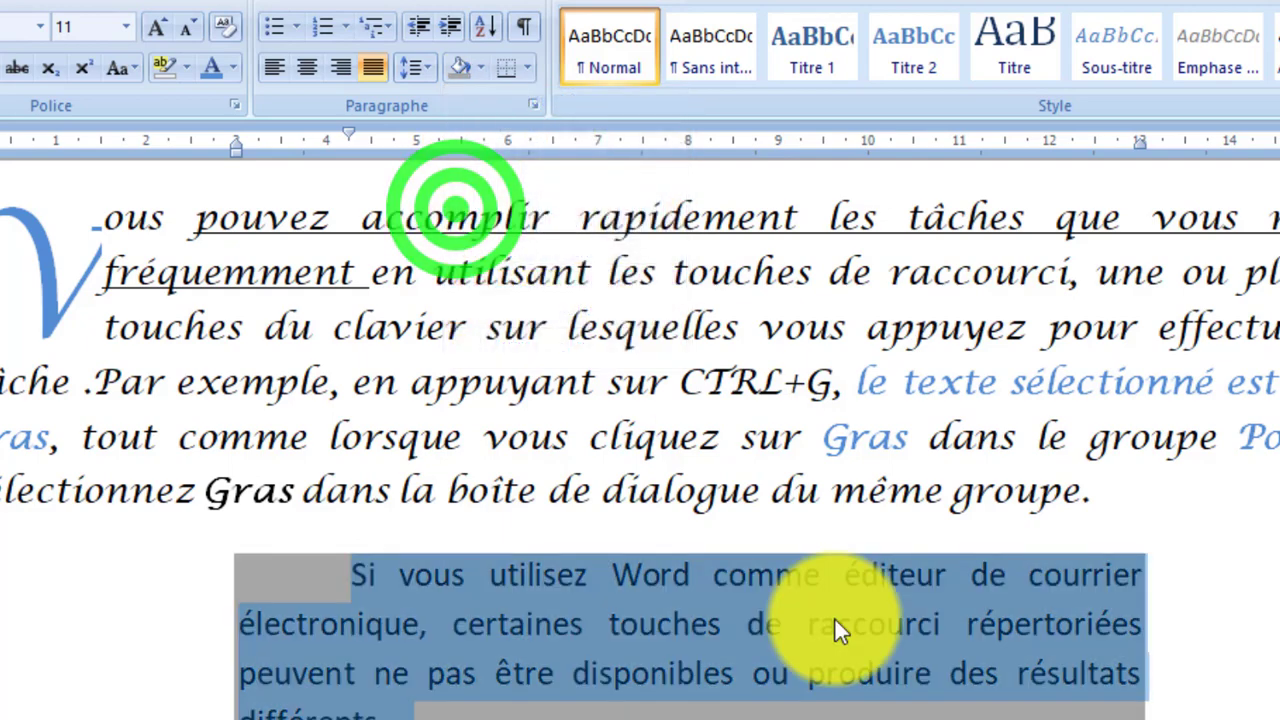
# - Underline the words "certaines" and "touches" one at a time in the grey-shaded paragraph, following the sample
pyautogui.scroll(-10, 834, 620)
pyautogui.scroll(3, 834, 620)
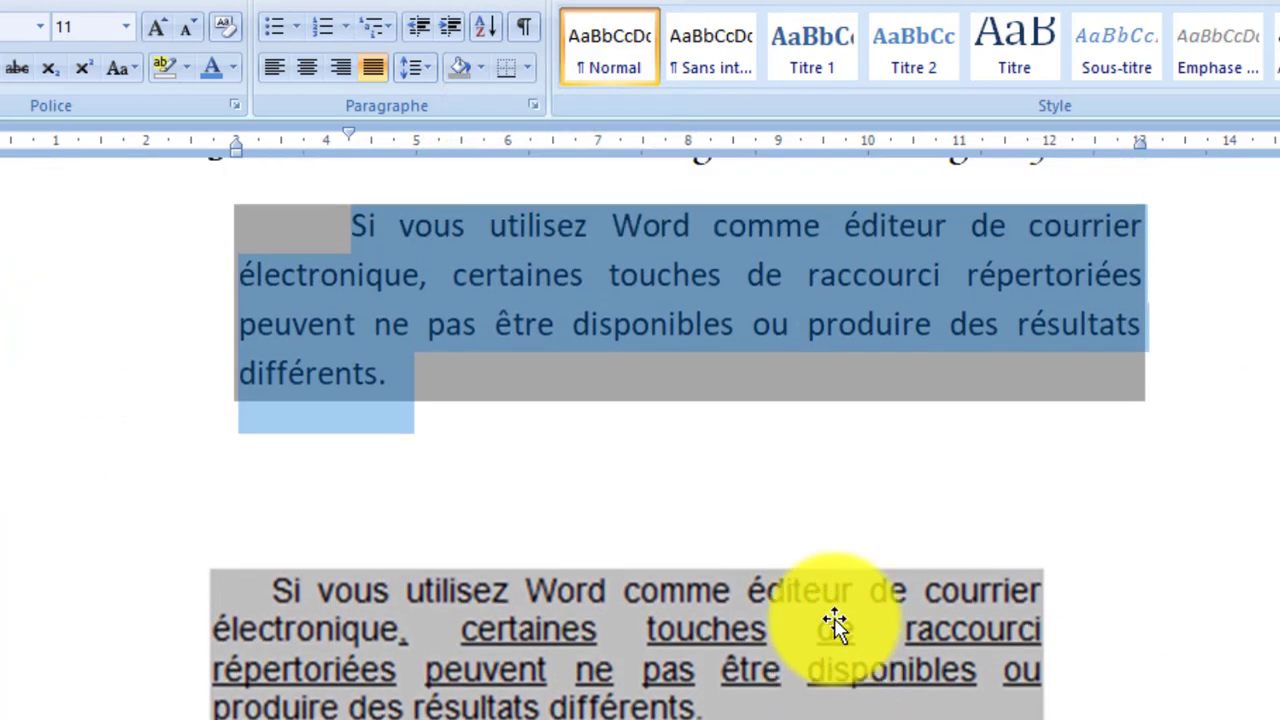
pyautogui.scroll(1, 834, 622)
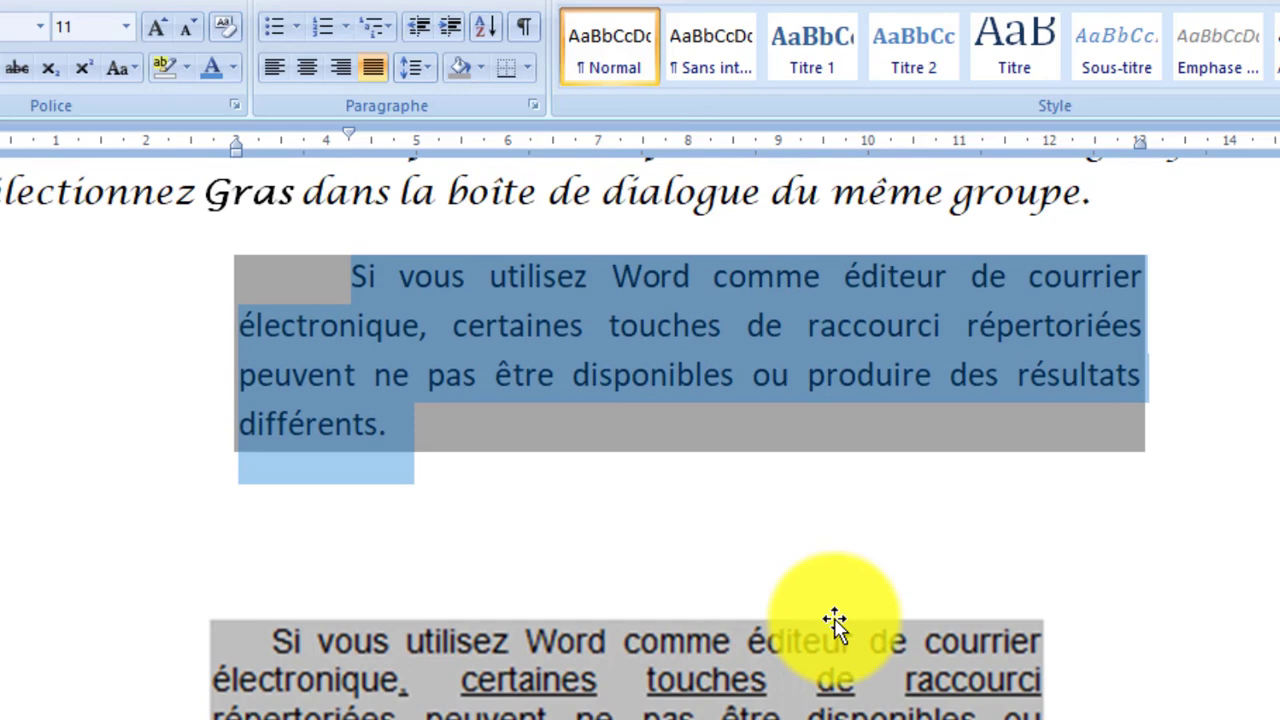
pyautogui.click(450, 330)
pyautogui.doubleClick(450, 329)
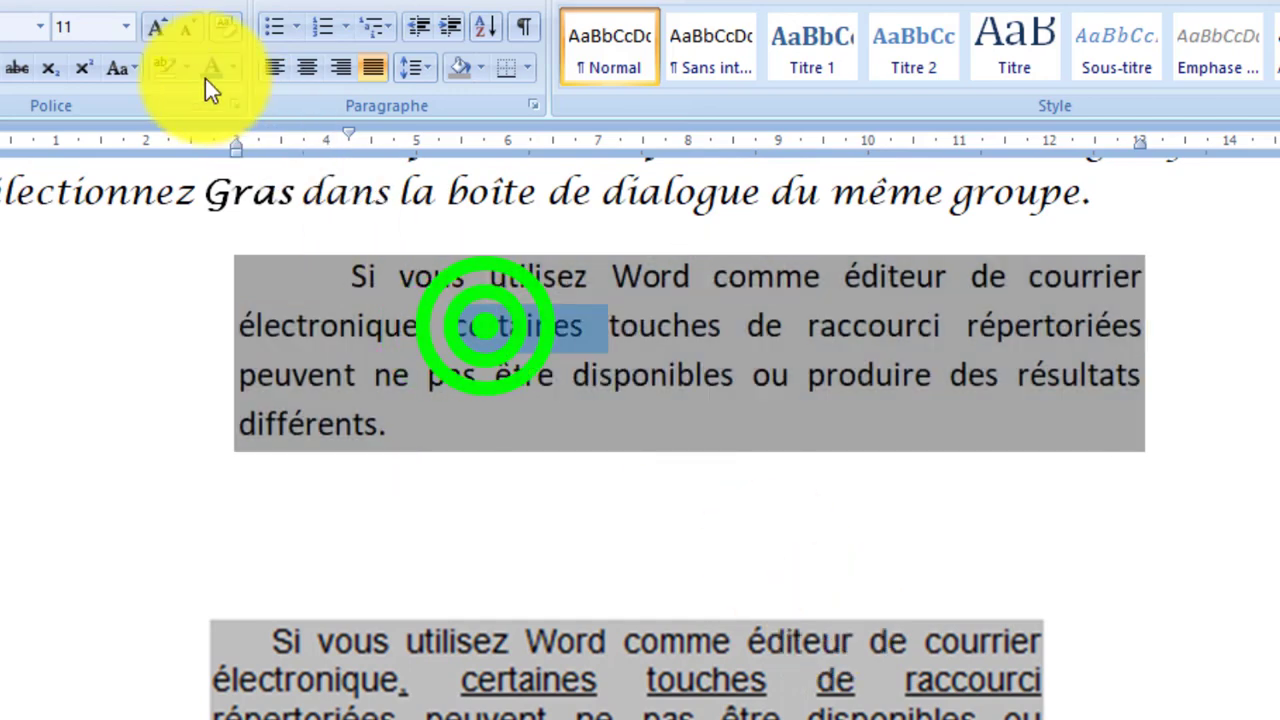
pyautogui.click(8, 62)
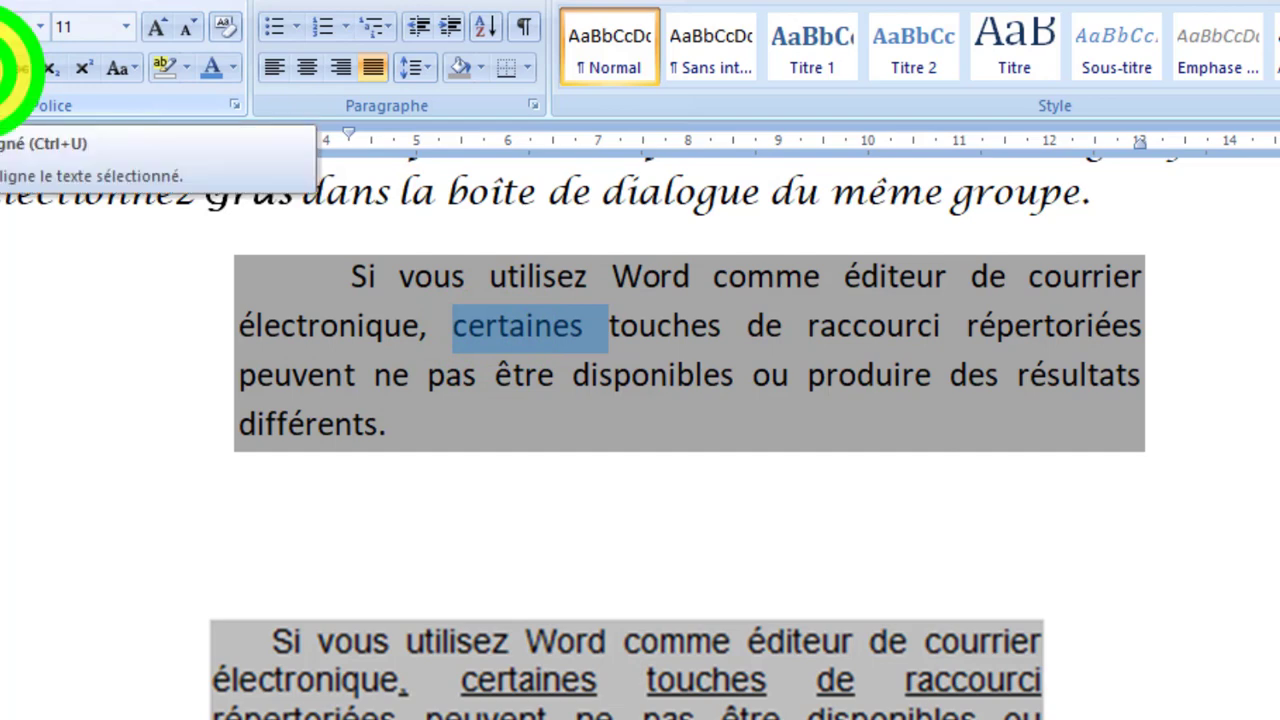
pyautogui.doubleClick(645, 330)
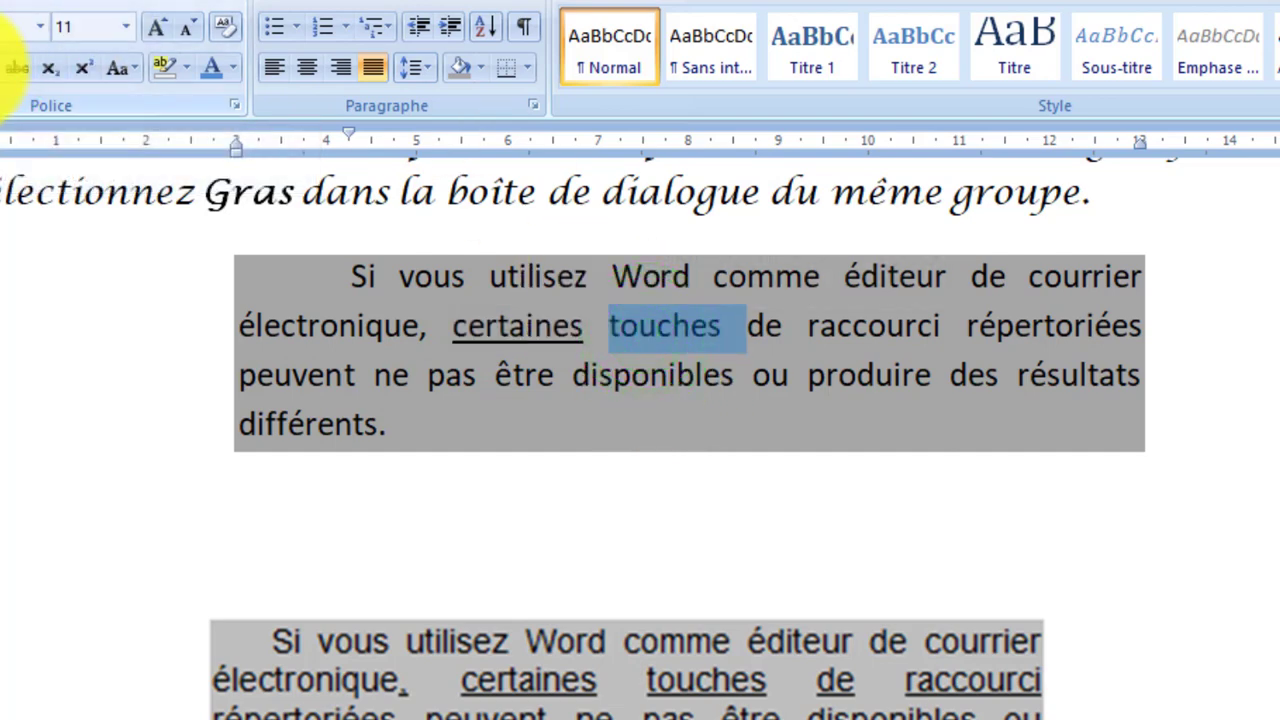
pyautogui.click(2, 68)
pyautogui.click(2, 68)
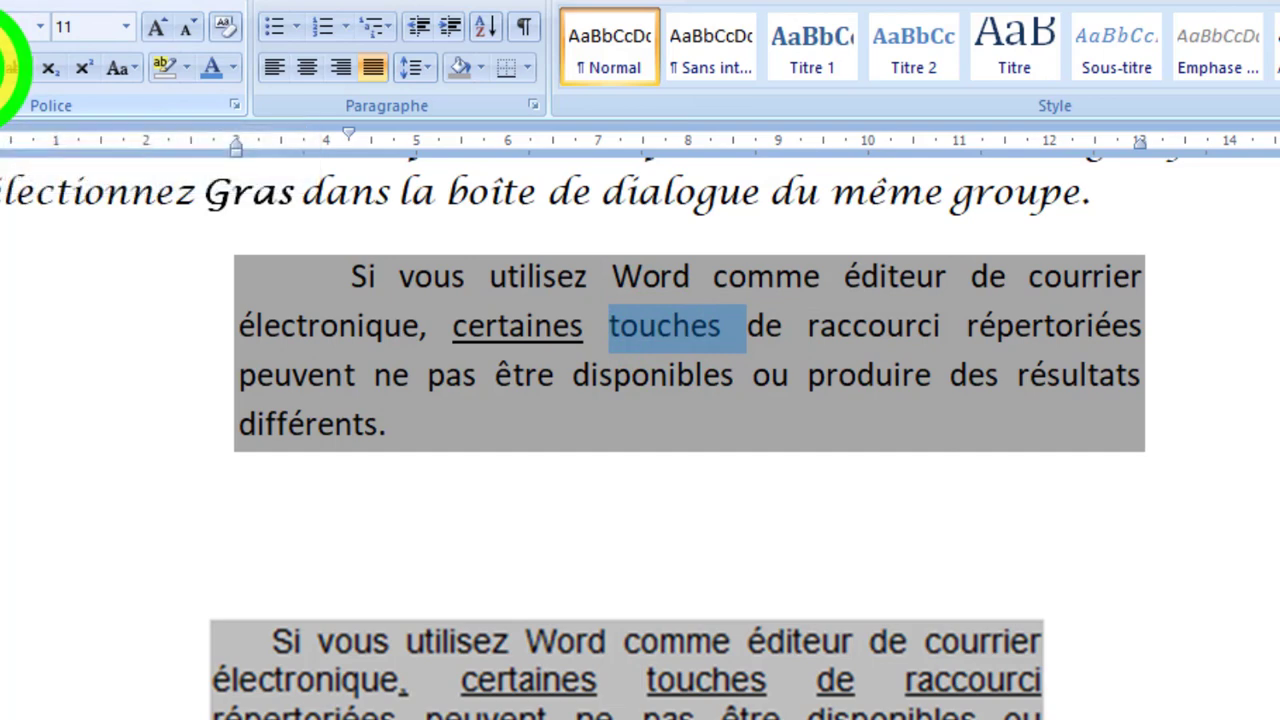
pyautogui.click(560, 428)
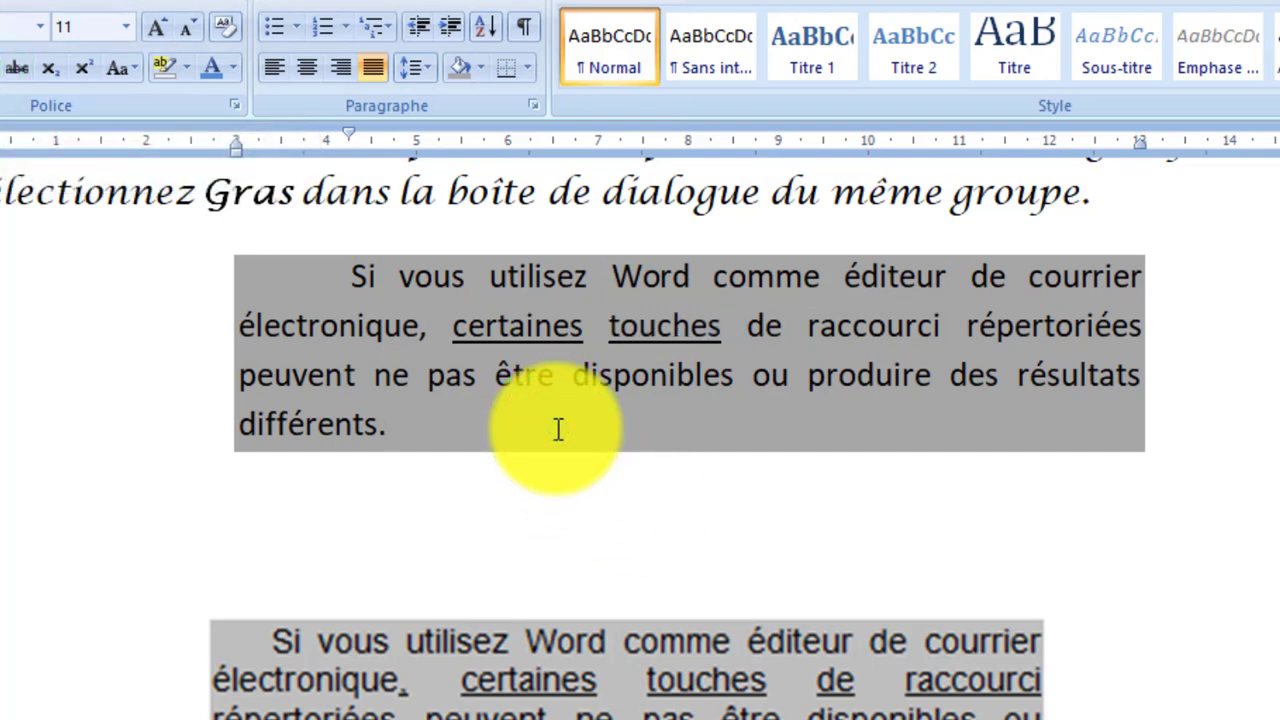
# - Set the underline style to Mots for the text from "certaines" to "différents." in the shaded paragraph
pyautogui.moveTo(450, 333); pyautogui.dragTo(514, 421)
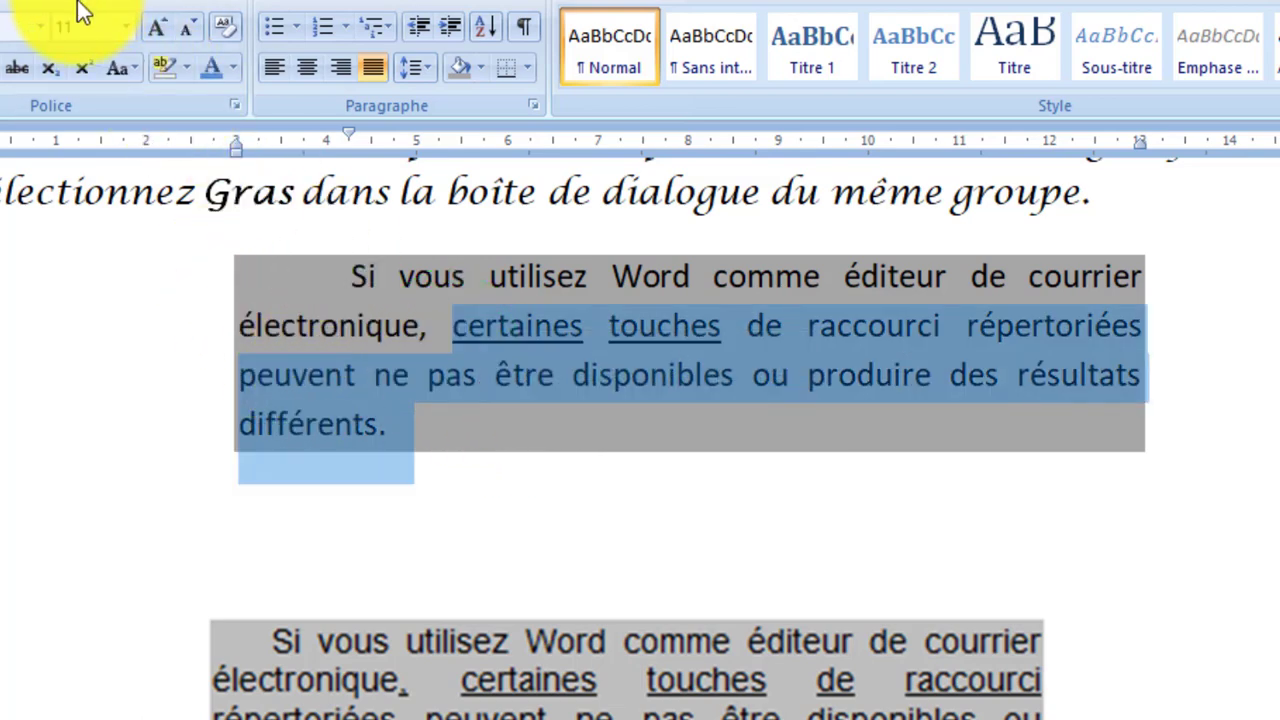
pyautogui.click(4, 68)
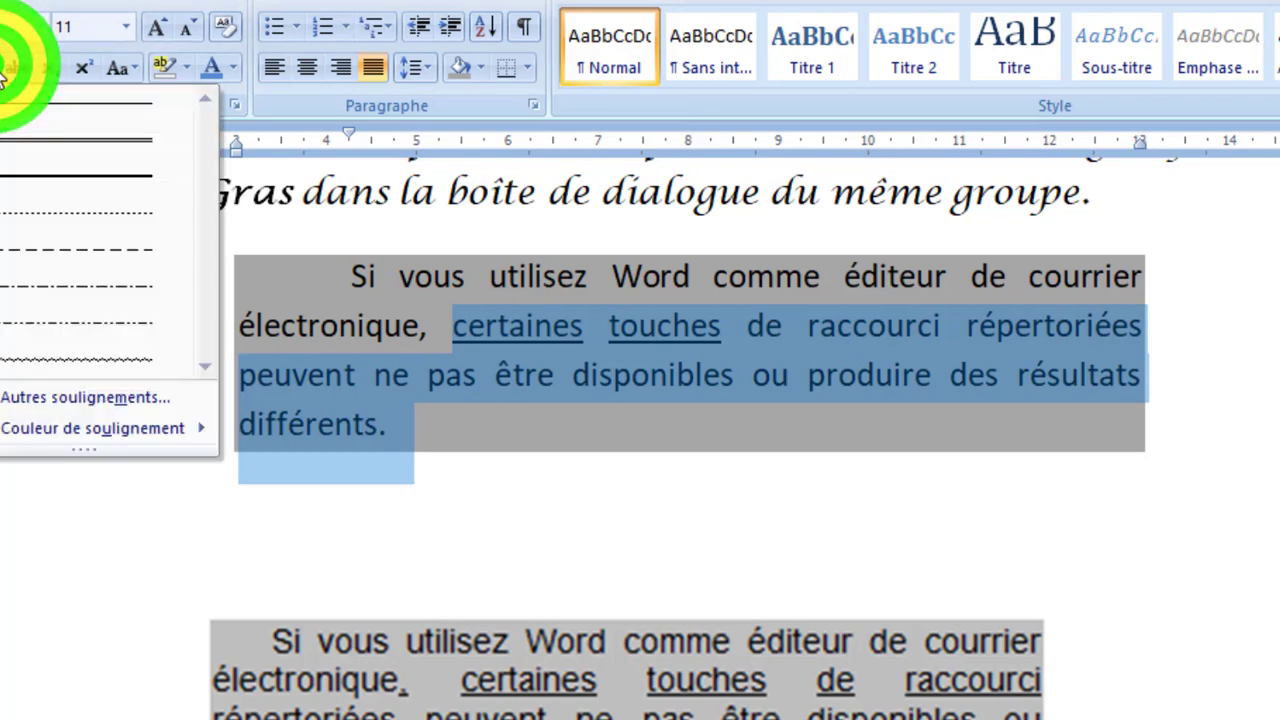
pyautogui.click(118, 411)
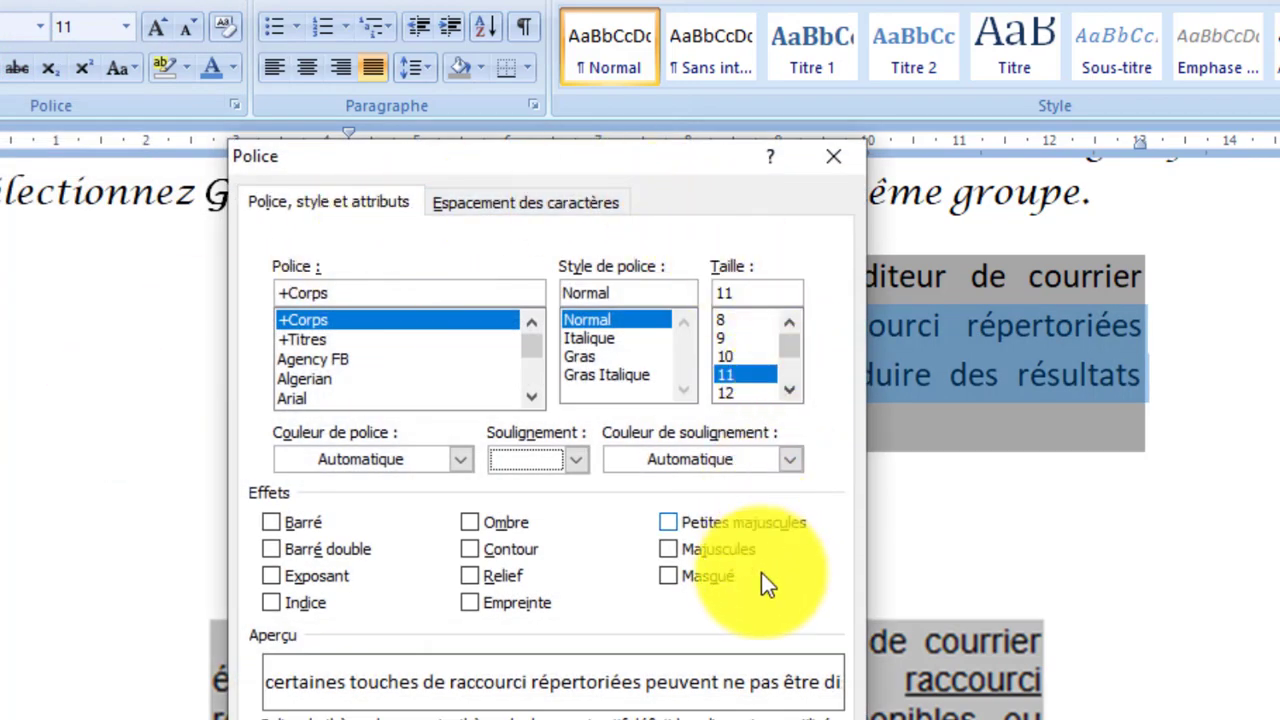
pyautogui.click(522, 468)
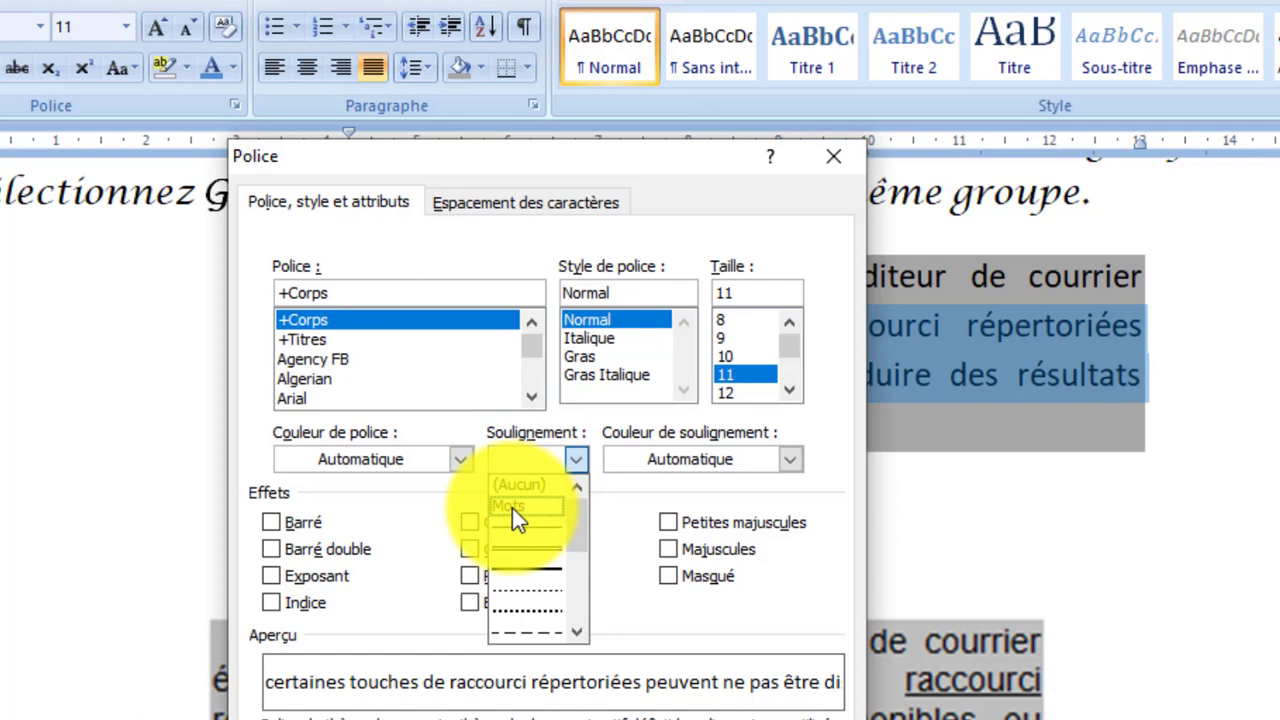
pyautogui.click(512, 508)
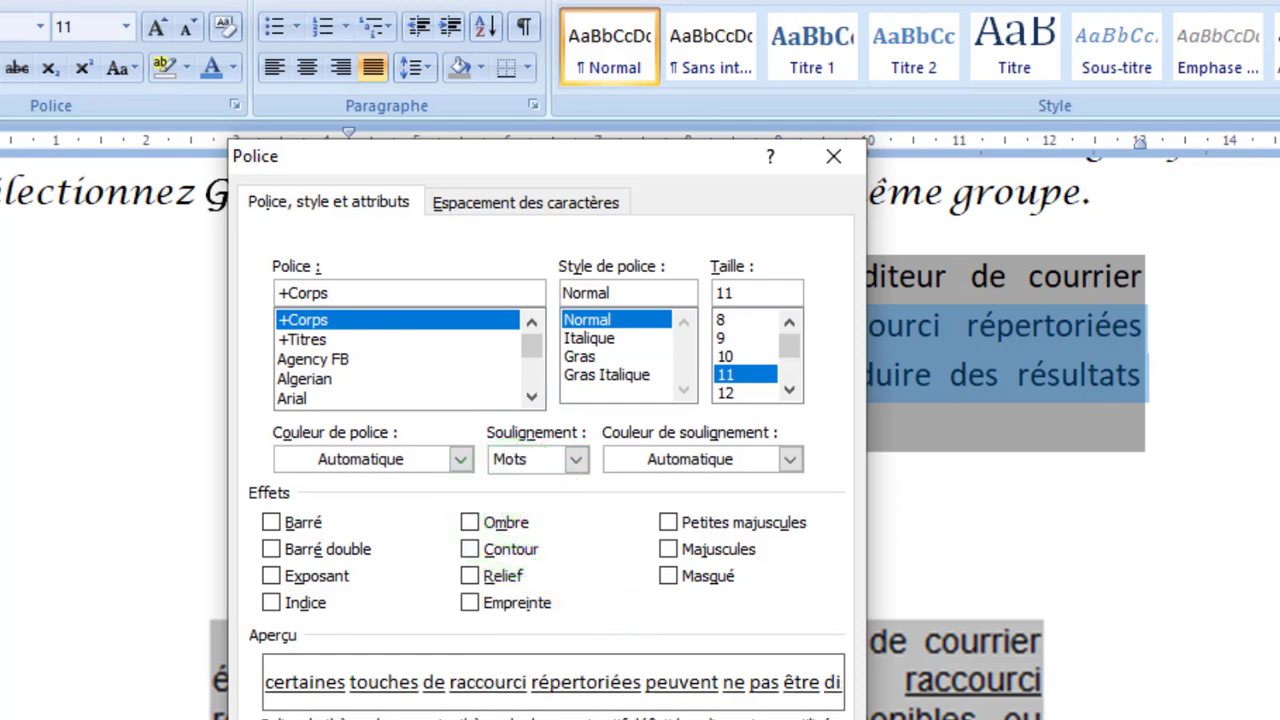
# - Apply the words-only underline (Mots) to the selected part of the grey paragraph
pyautogui.press('Return')
# - Crop the top of the reference picture down to its row of keyboard and mouse symbols
pyautogui.click(963, 585)
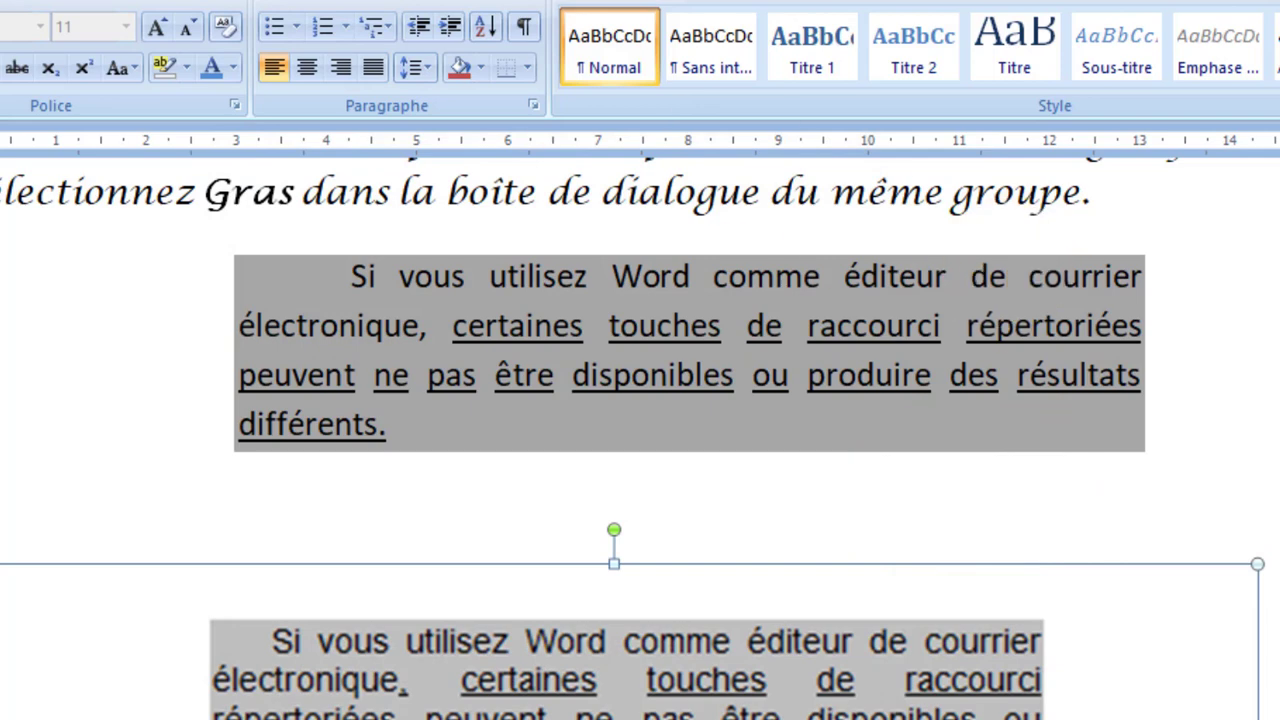
pyautogui.click(478, 4)
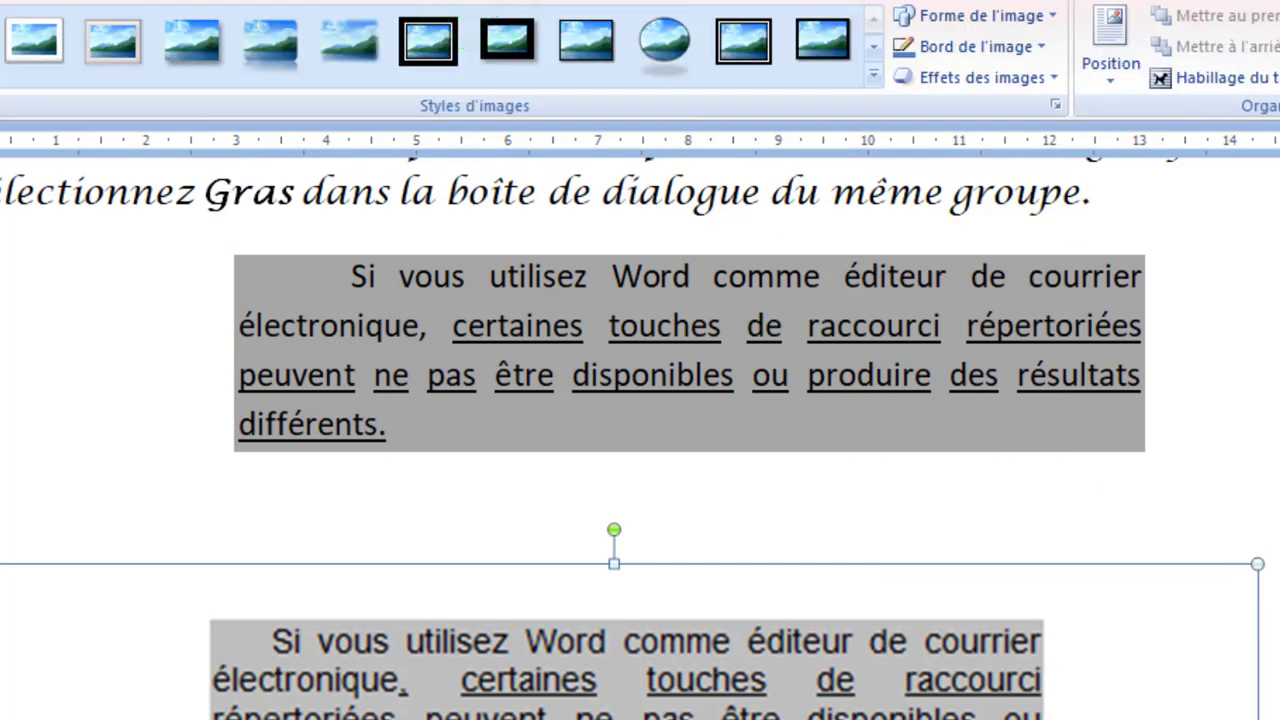
pyautogui.click(1279, 60)
pyautogui.moveTo(616, 565); pyautogui.dragTo(570, 719)
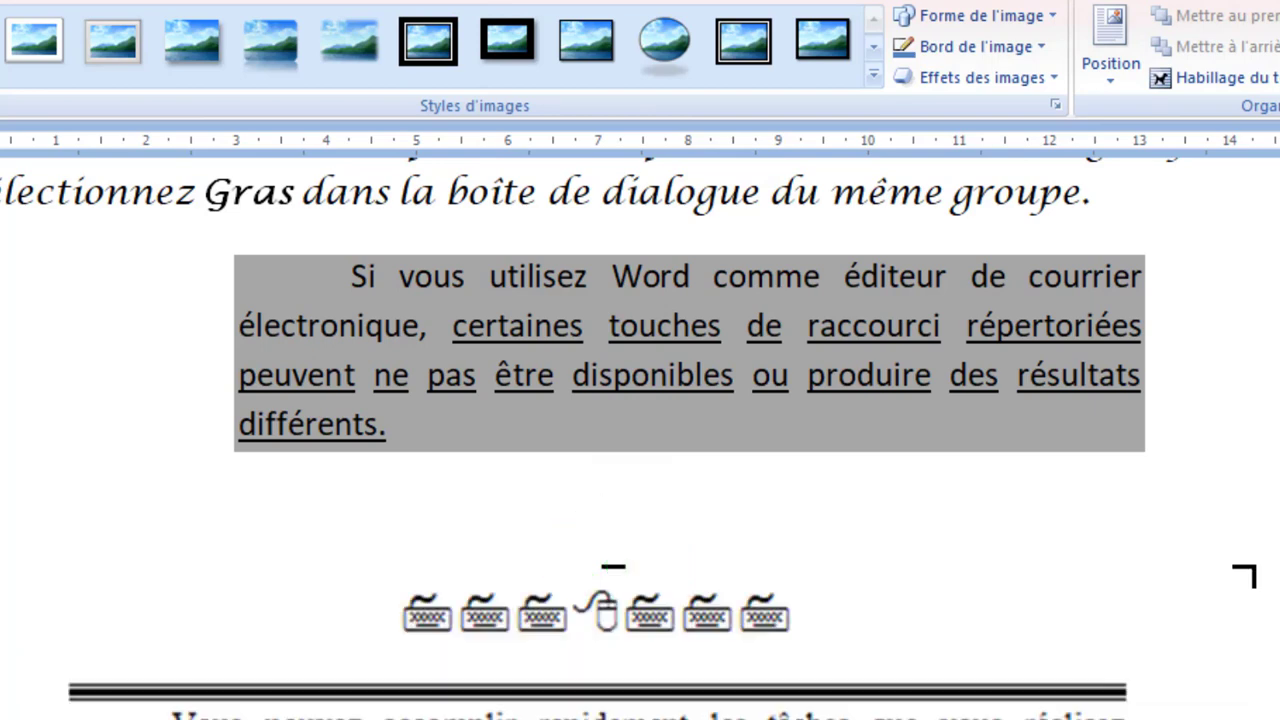
# - Open the full special characters dialog for the empty line below the grey paragraph and move it clear of the text
pyautogui.click(424, 489)
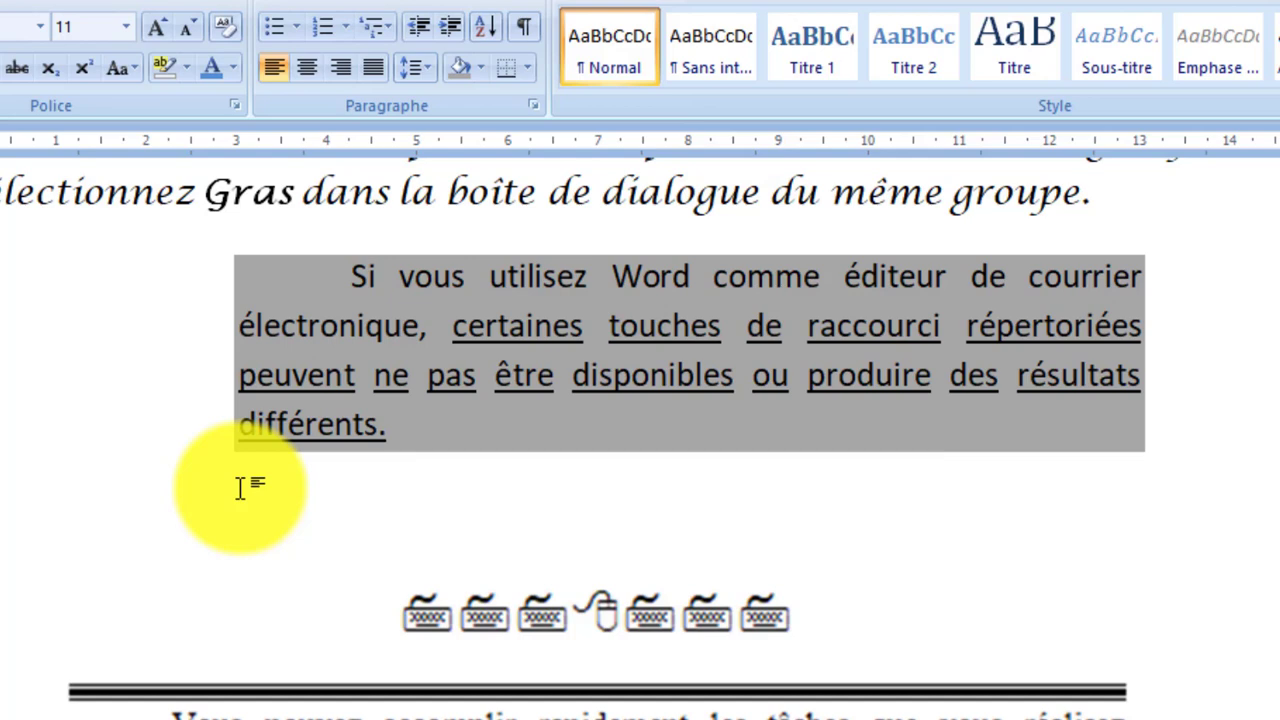
pyautogui.hotkey('alt', 's')
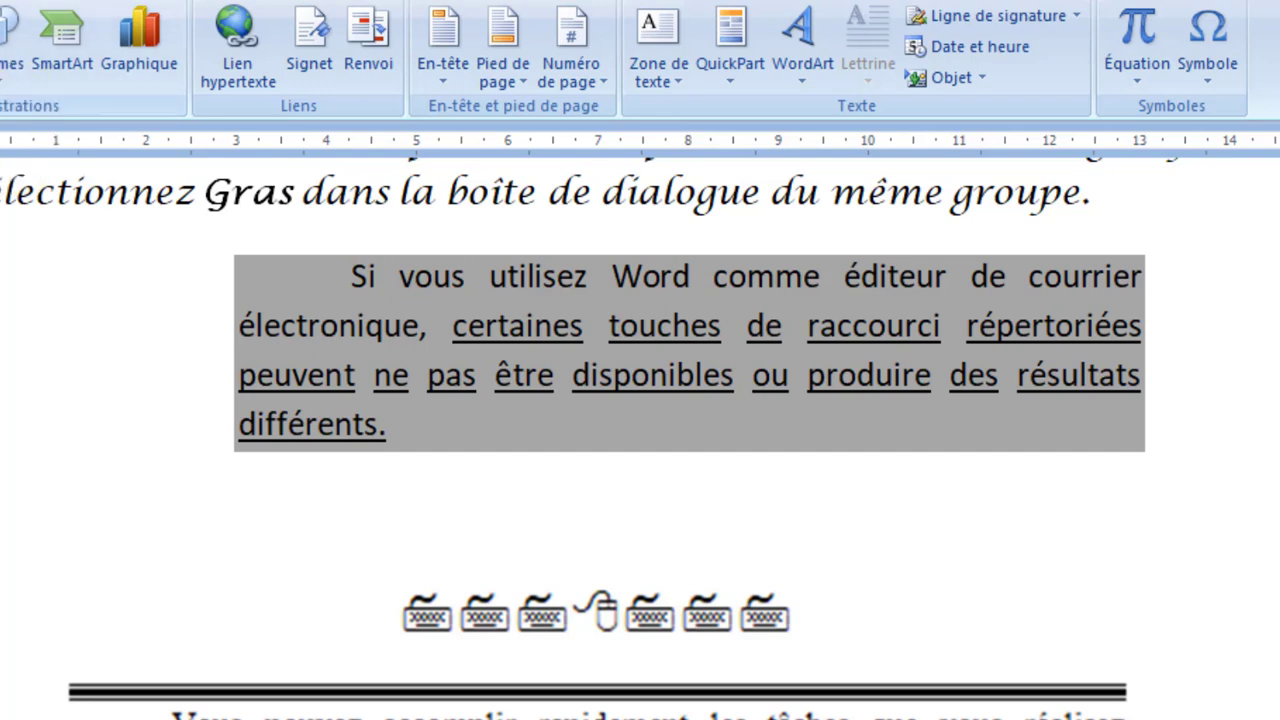
pyautogui.click(1208, 89)
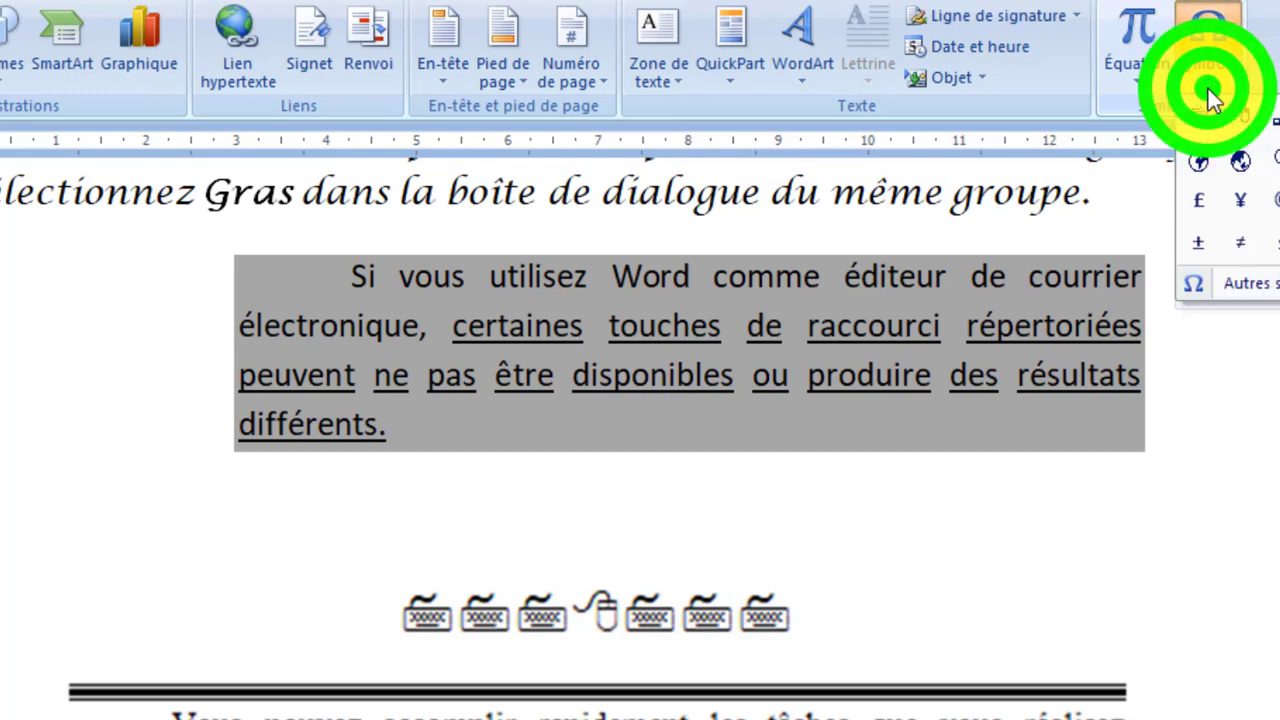
pyautogui.click(1250, 282)
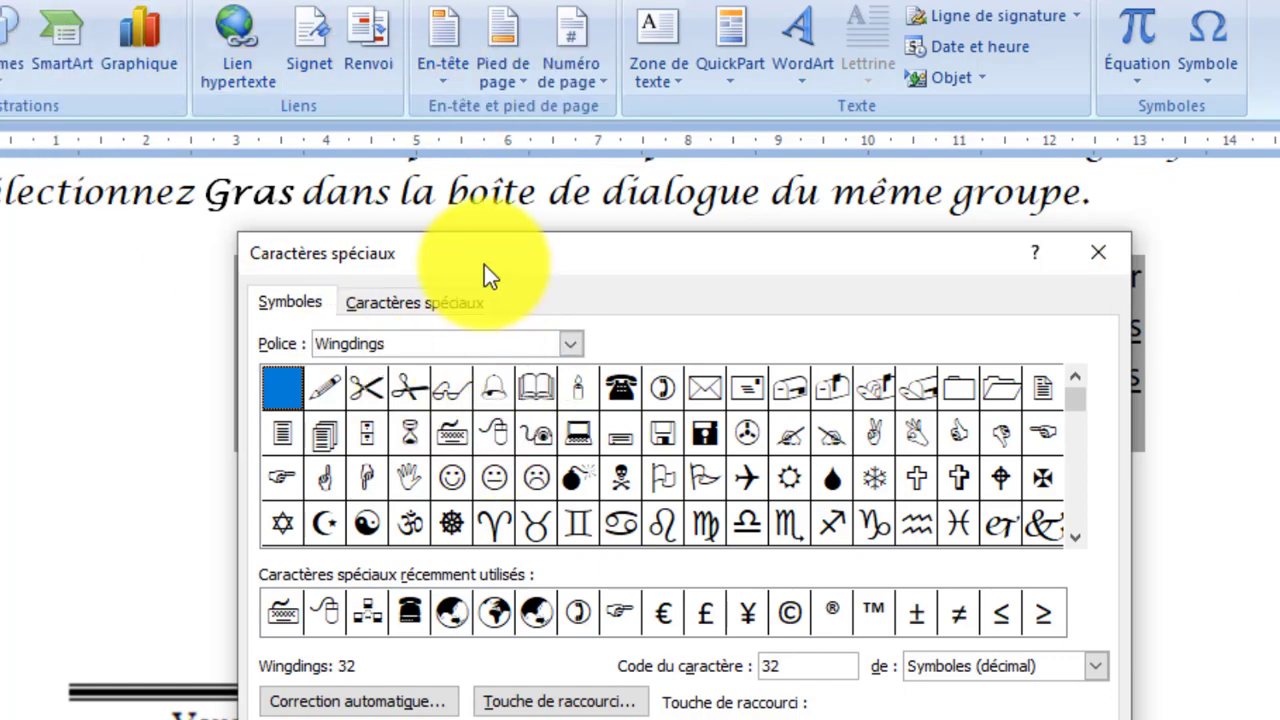
pyautogui.moveTo(457, 253); pyautogui.dragTo(409, 610)
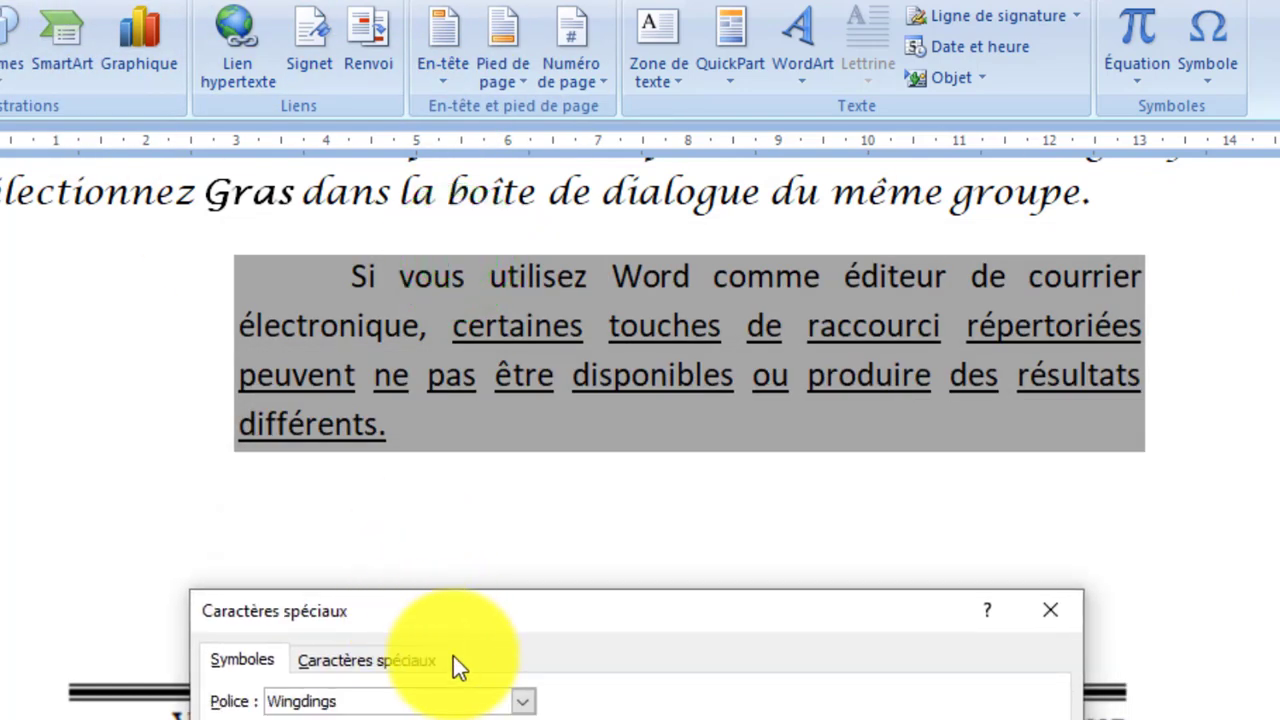
# - Examine the symbols offered by the Verdana, Wingdings 2, Wingdings 3 and Webdings fonts, ending back on Wingdings
pyautogui.click(420, 700)
pyautogui.click(523, 701)
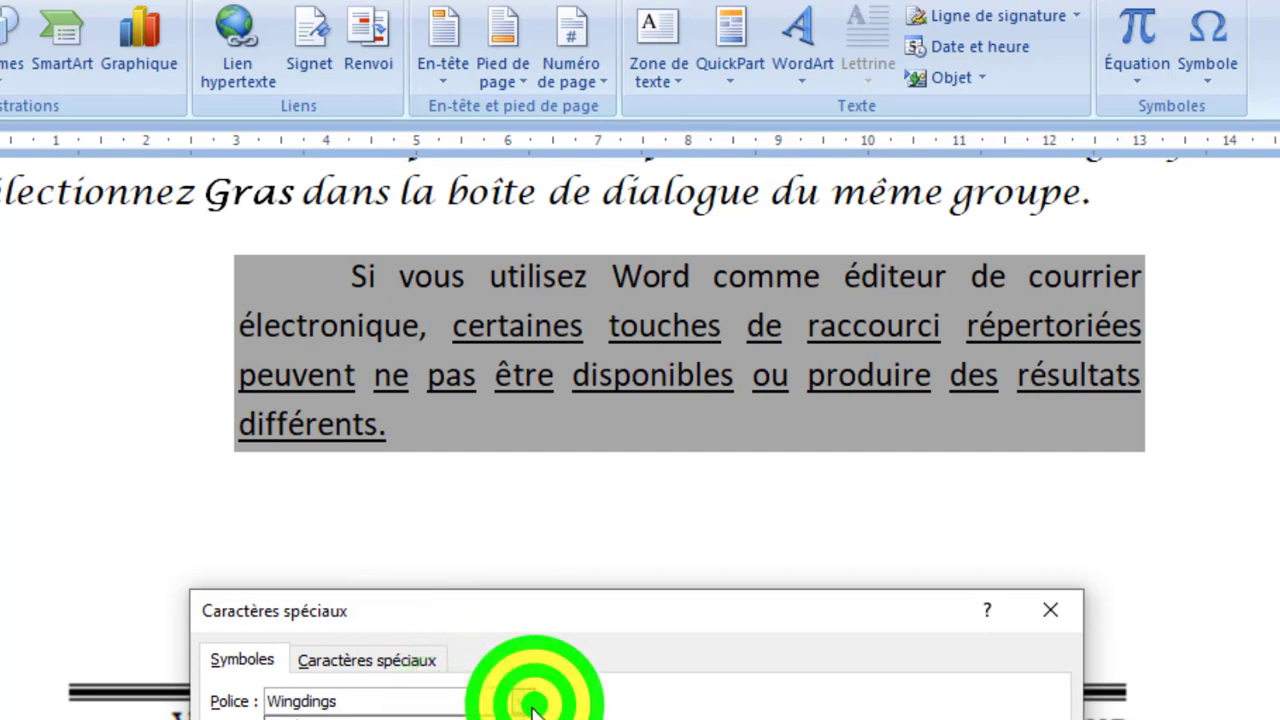
pyautogui.click(452, 711)
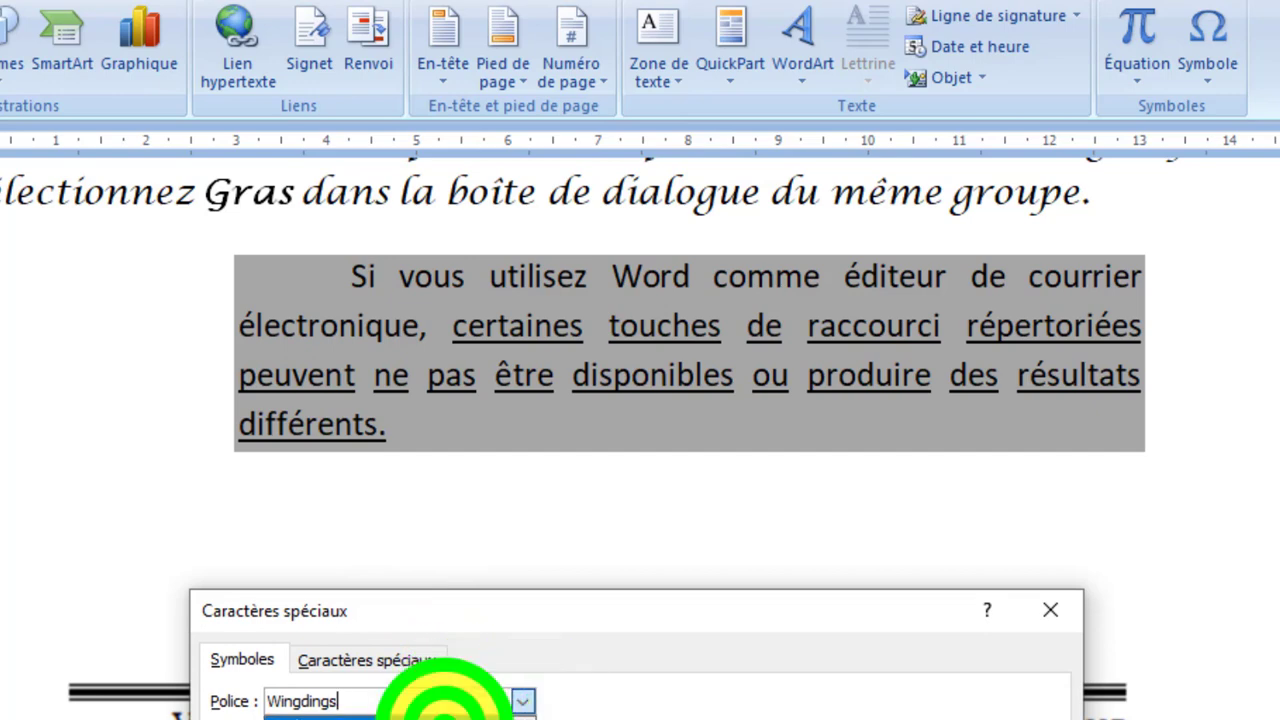
pyautogui.click(523, 701)
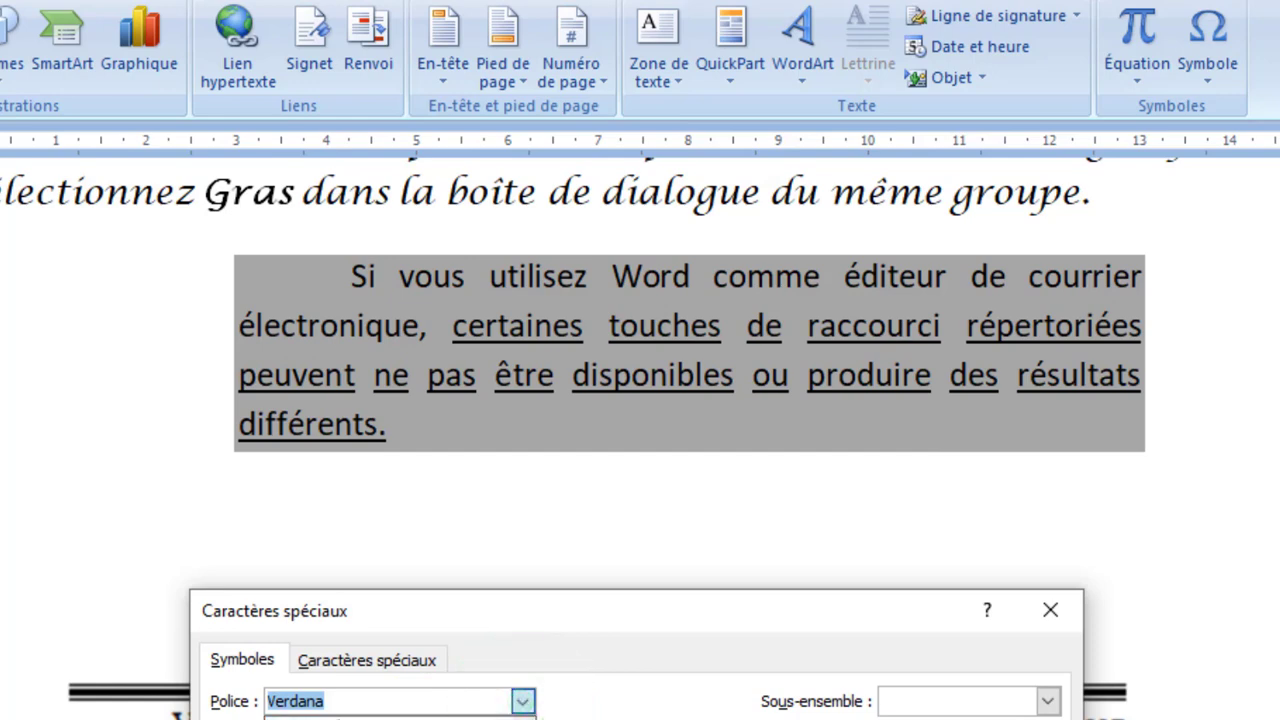
pyautogui.click(525, 701)
pyautogui.click(390, 716)
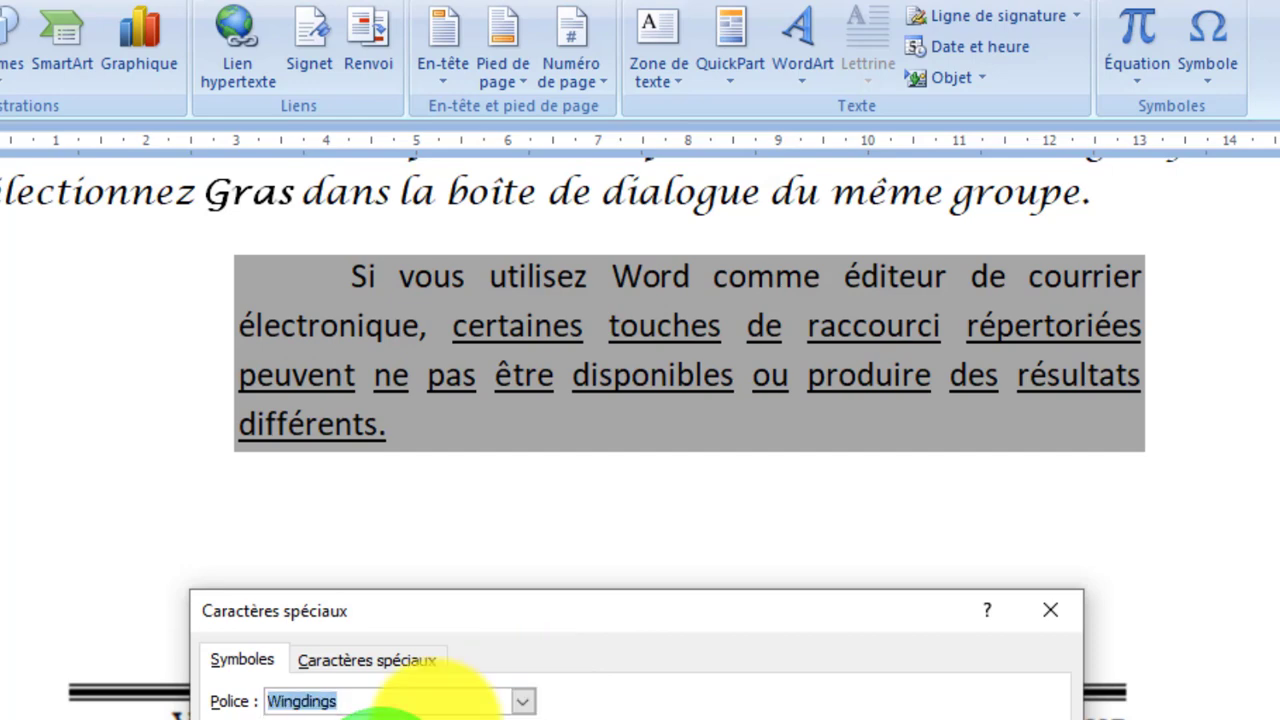
pyautogui.click(522, 701)
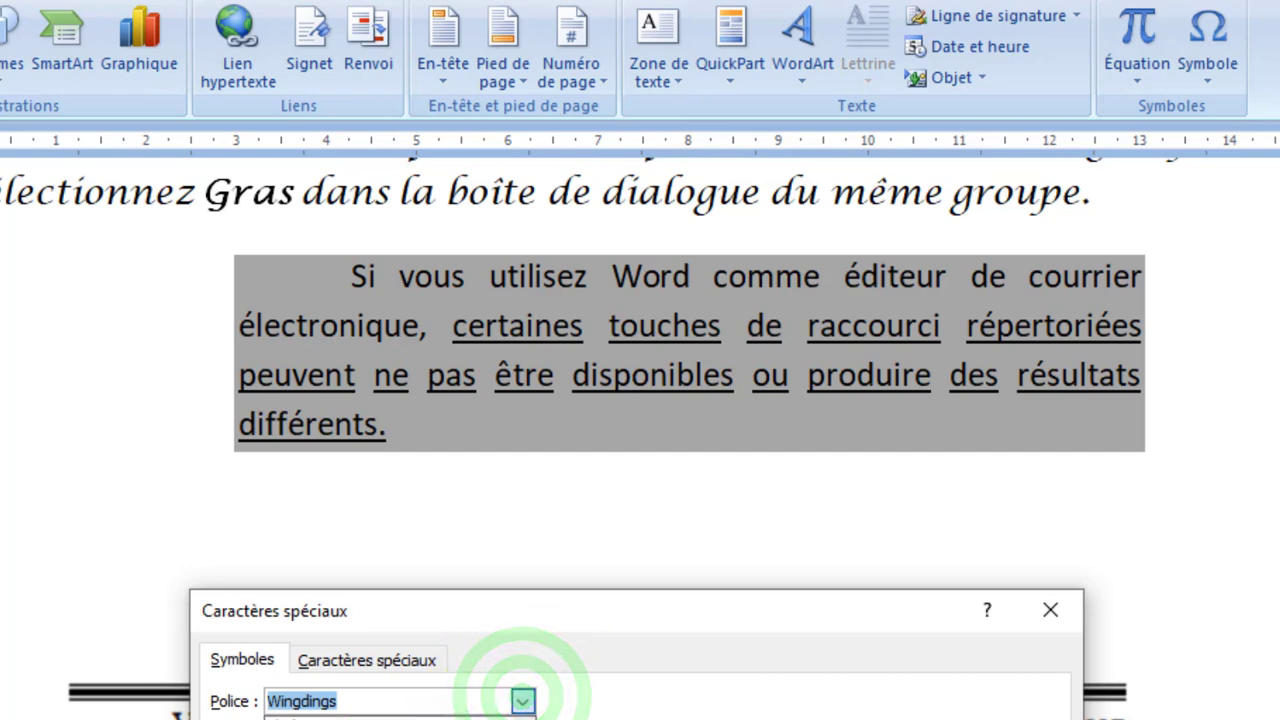
pyautogui.click(518, 704)
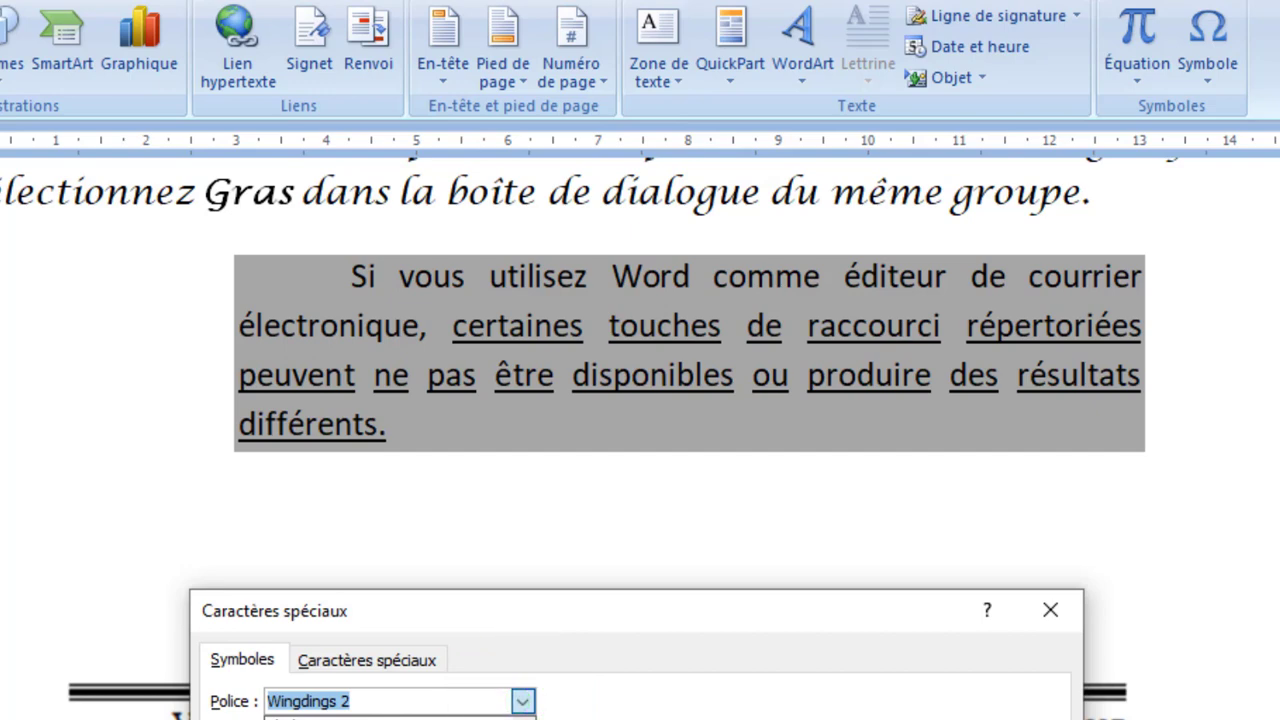
pyautogui.click(425, 718)
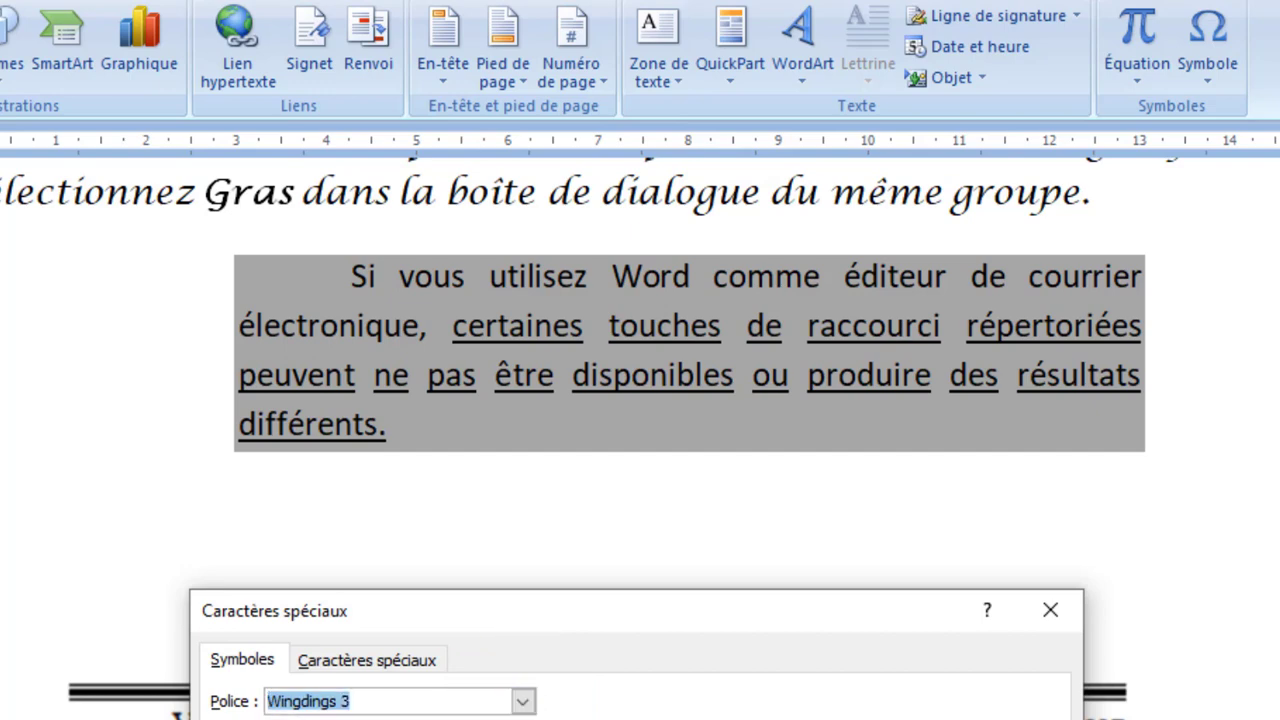
pyautogui.click(507, 699)
pyautogui.click(516, 700)
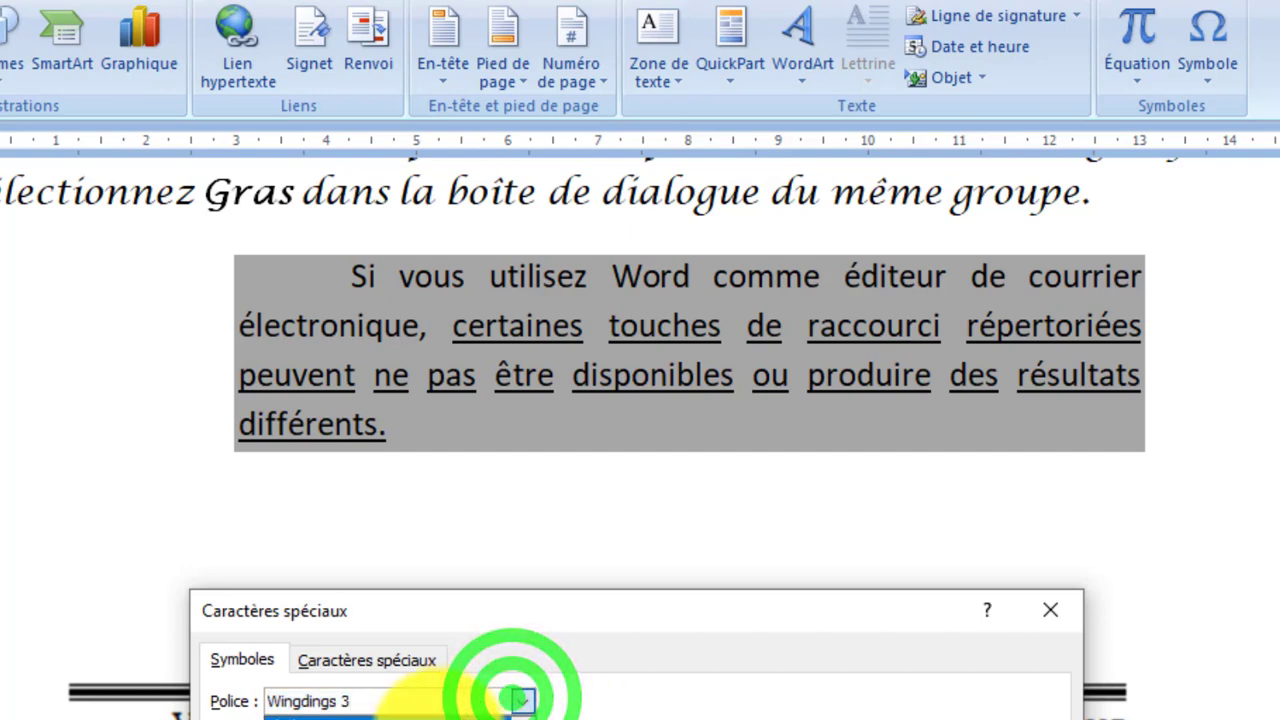
pyautogui.click(500, 710)
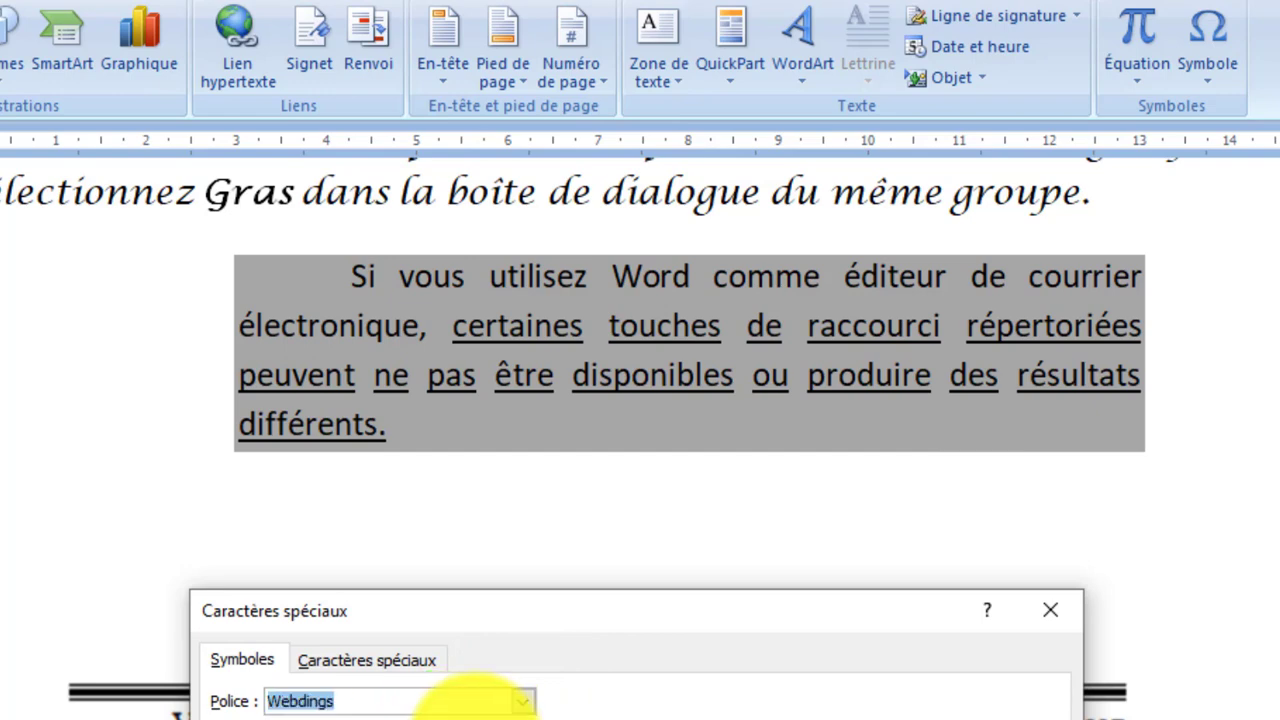
pyautogui.click(528, 701)
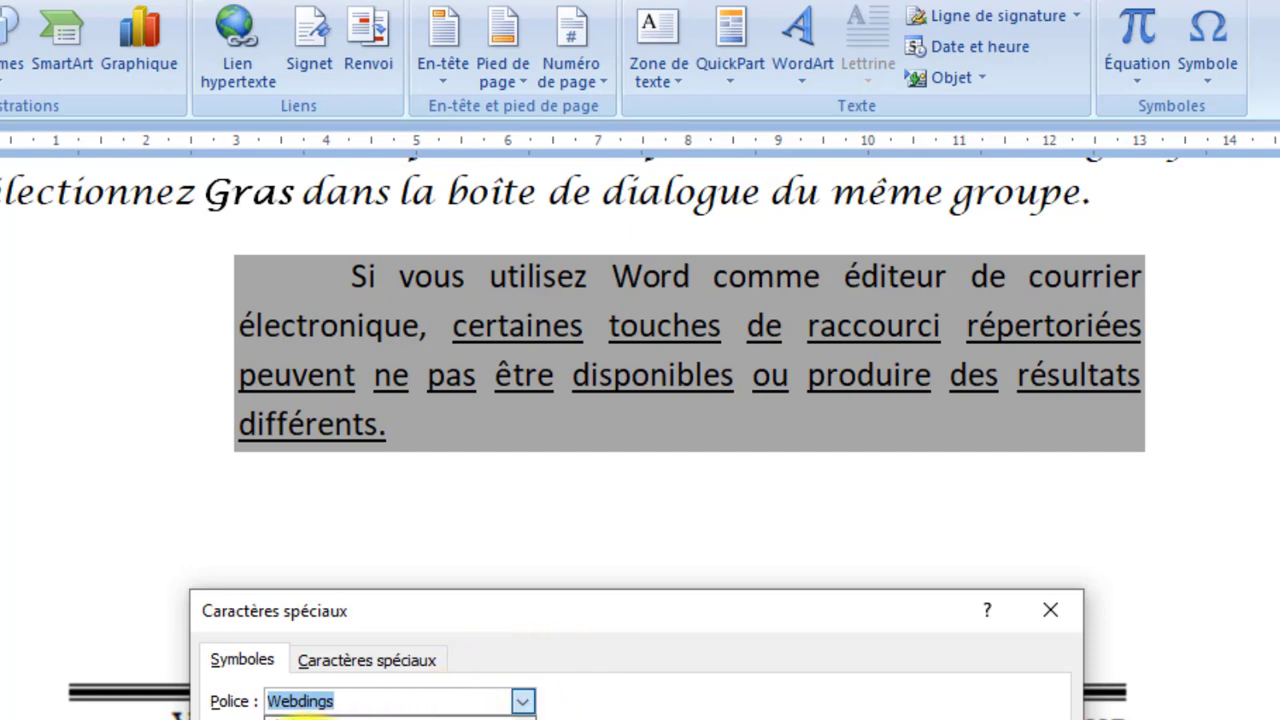
pyautogui.click(308, 719)
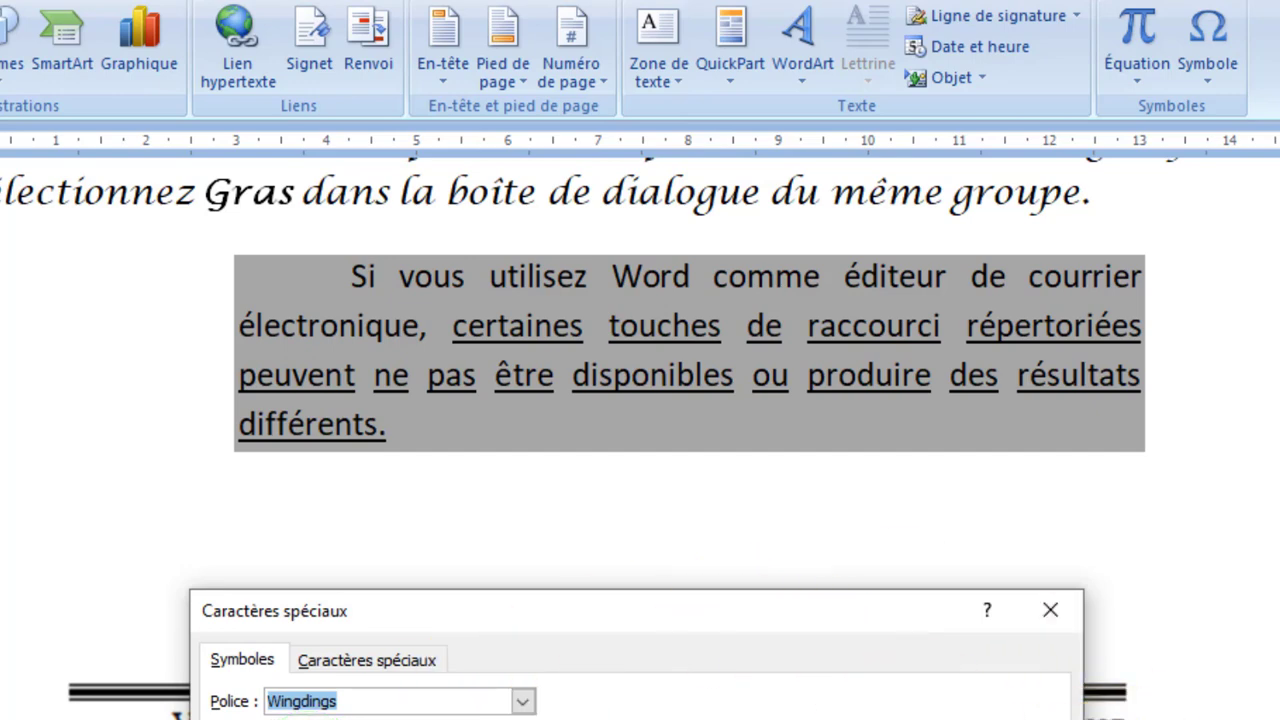
# - Insert three Wingdings keyboard symbols, one mouse and three more keyboards below the grey paragraph, and centre the row
pyautogui.moveTo(827, 610); pyautogui.dragTo(812, 660)
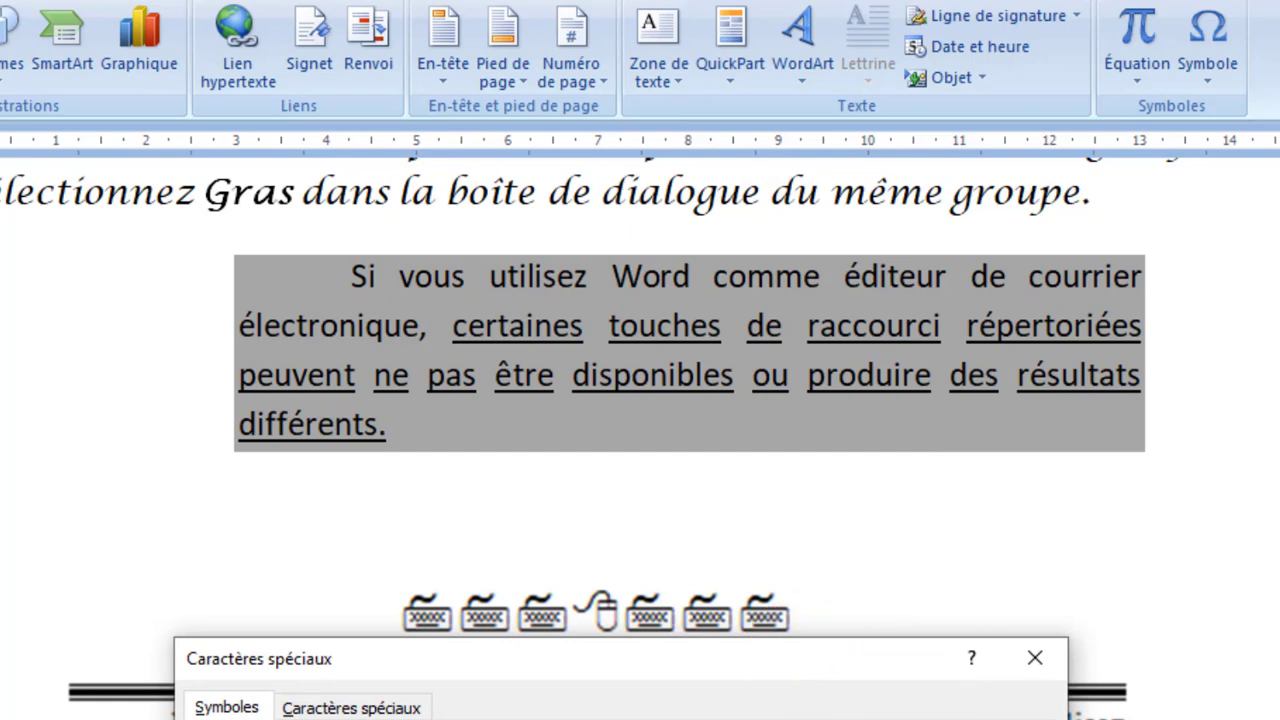
pyautogui.moveTo(375, 670); pyautogui.dragTo(1078, 350)
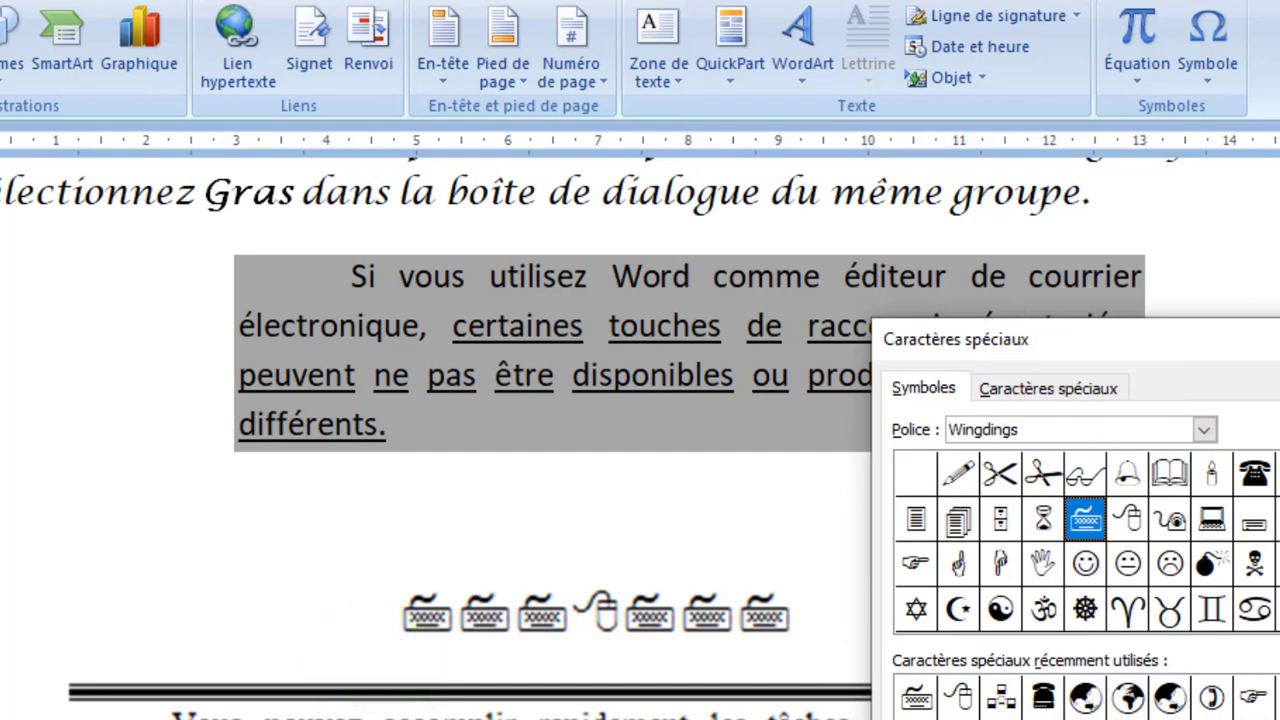
pyautogui.press('Return')
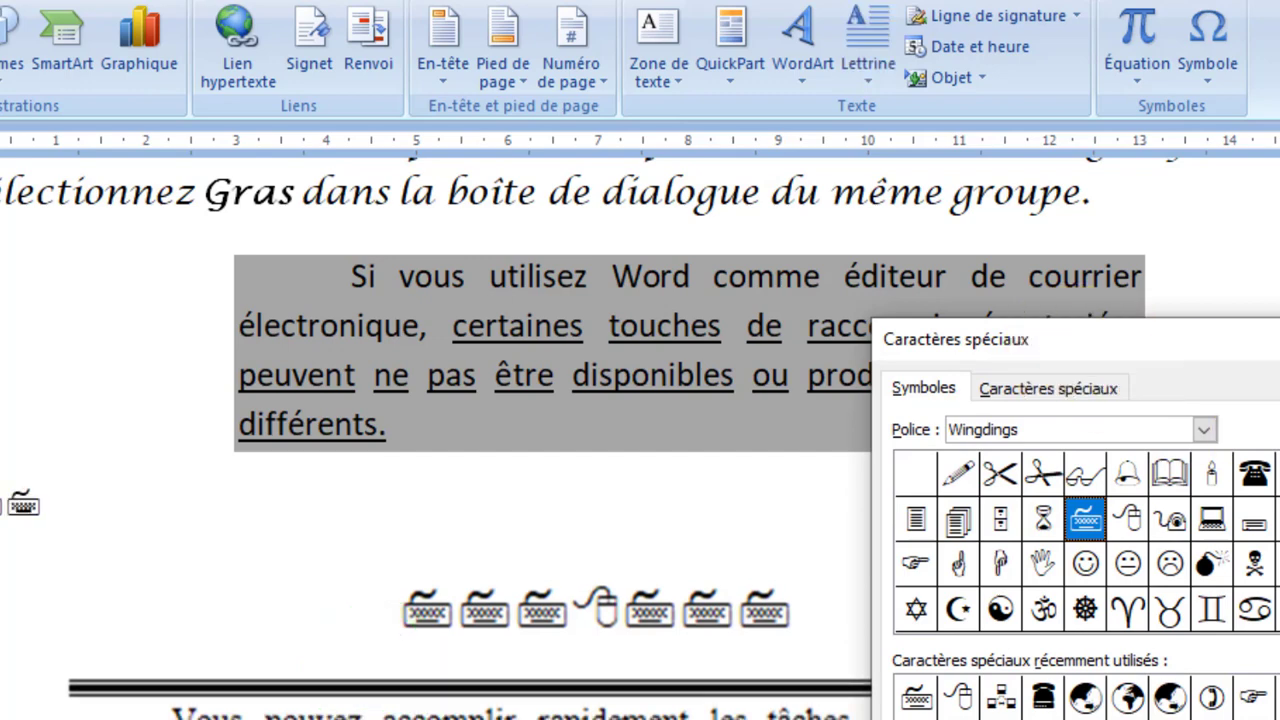
pyautogui.click(1131, 524)
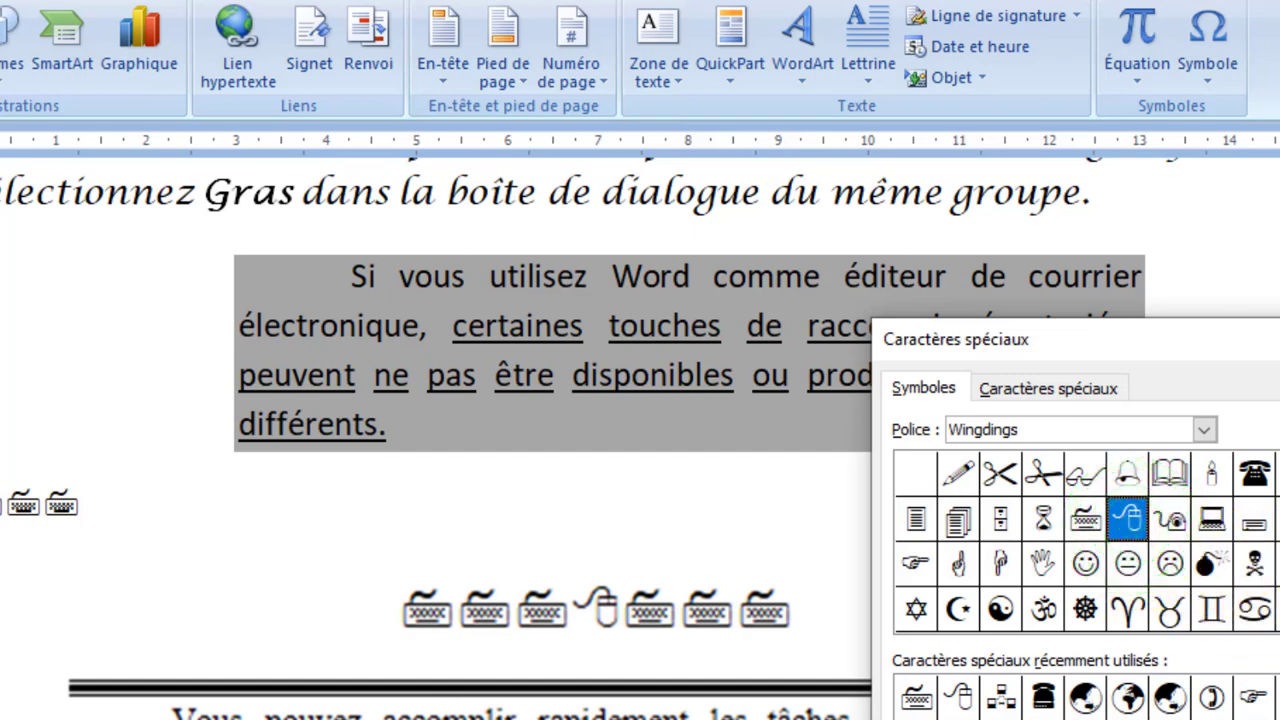
pyautogui.press('Return')
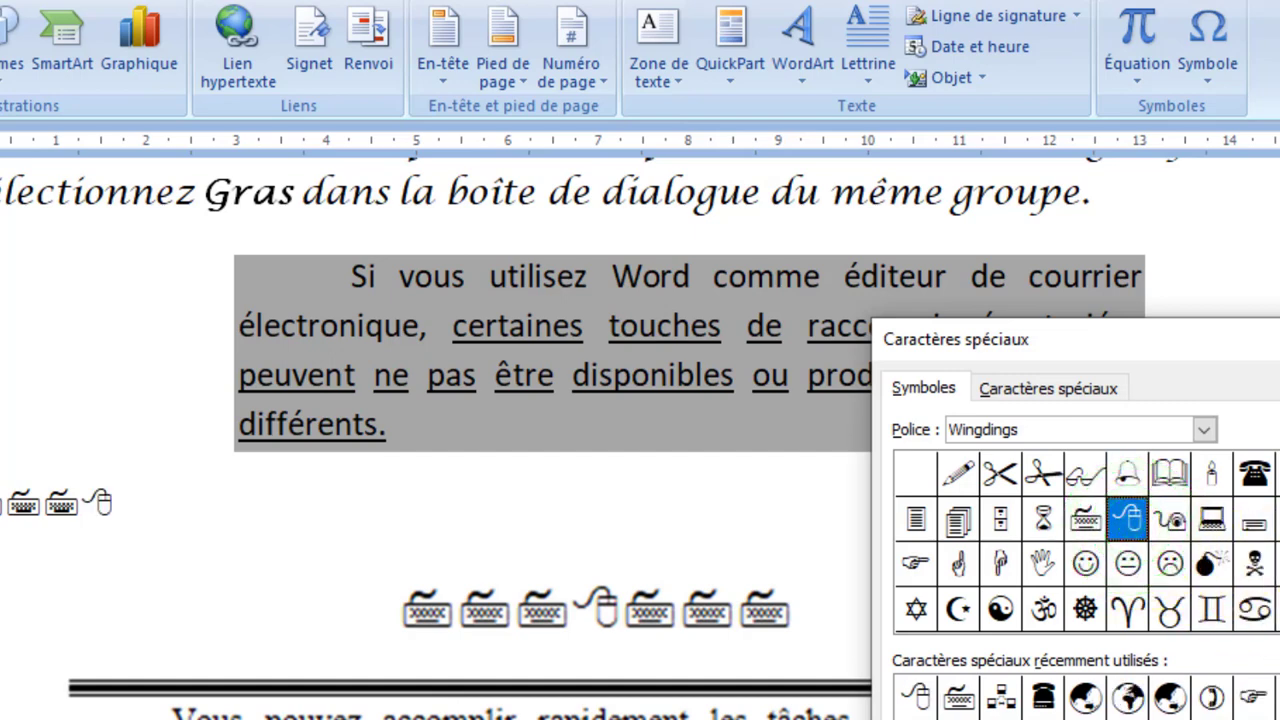
pyautogui.click(1088, 519)
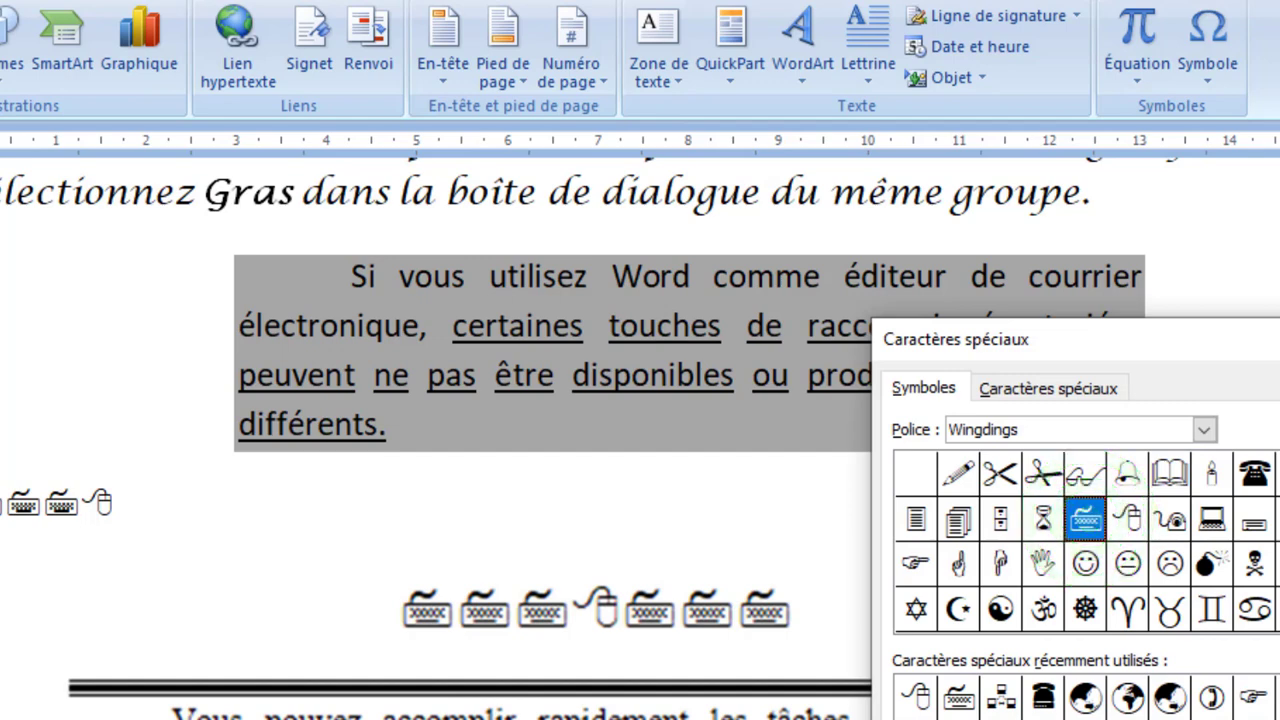
pyautogui.press('Return')
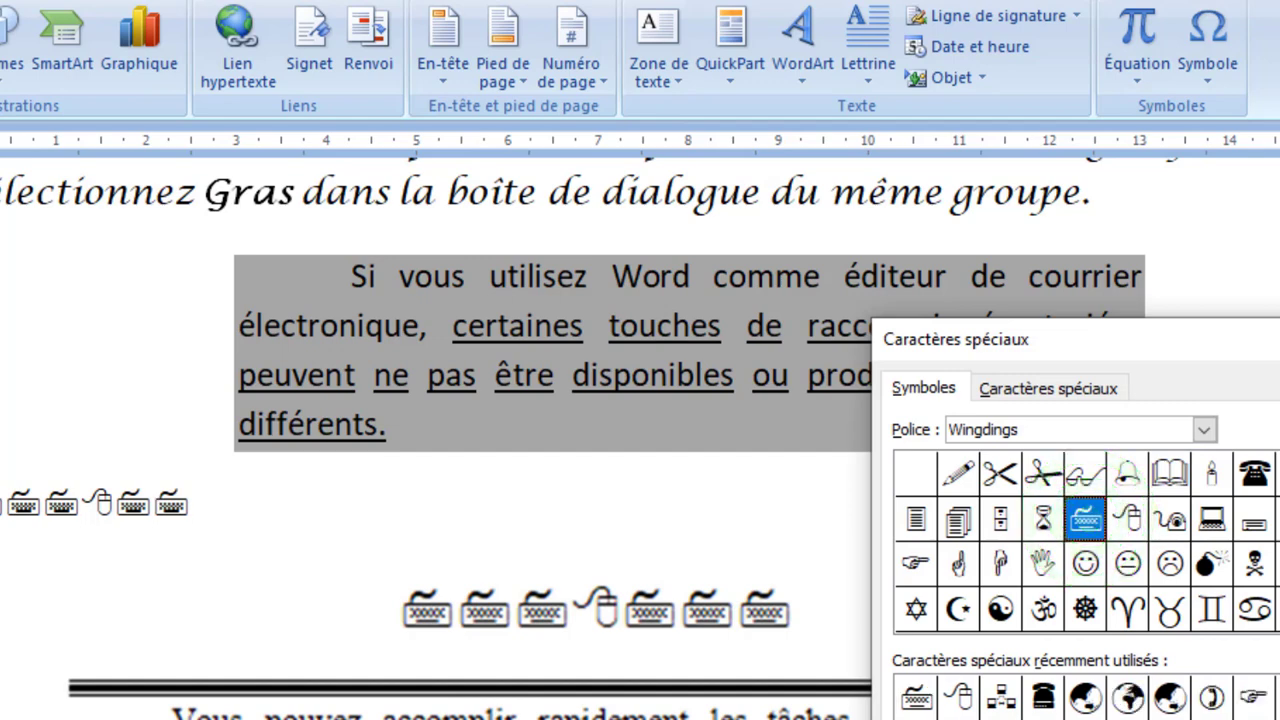
pyautogui.press('Escape')
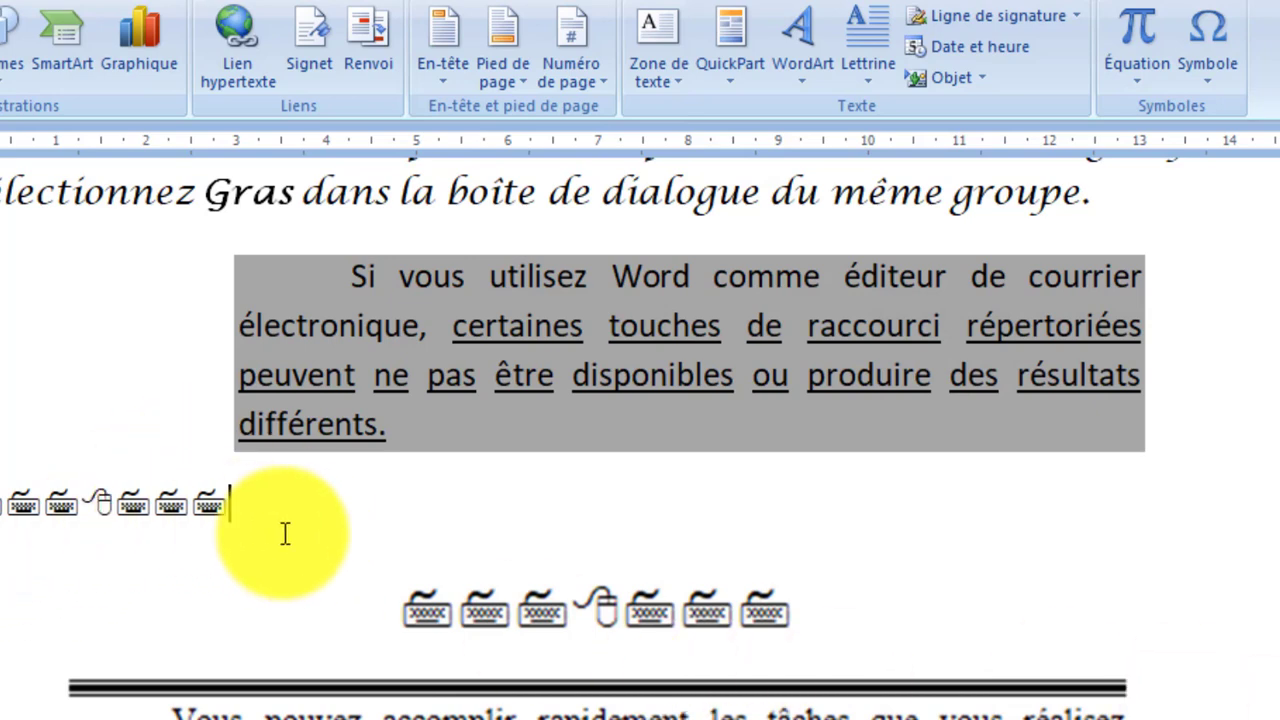
pyautogui.hotkey('alt', 'l')
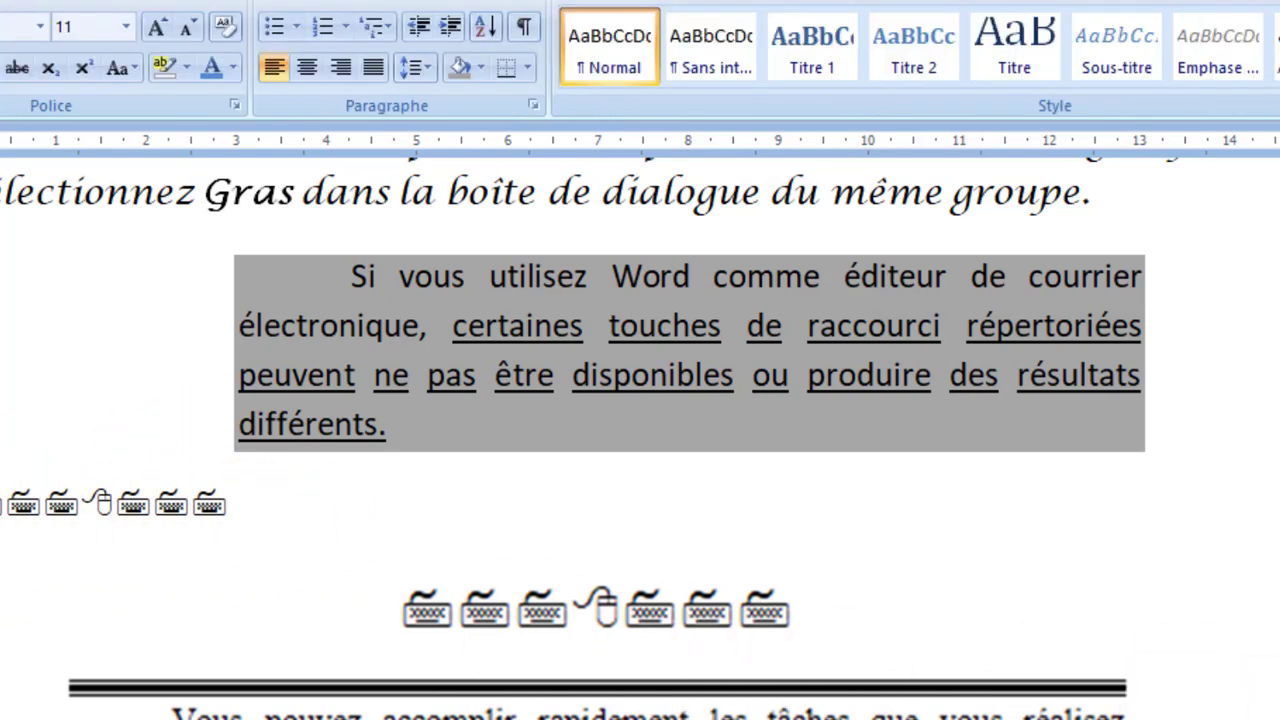
pyautogui.click(315, 76)
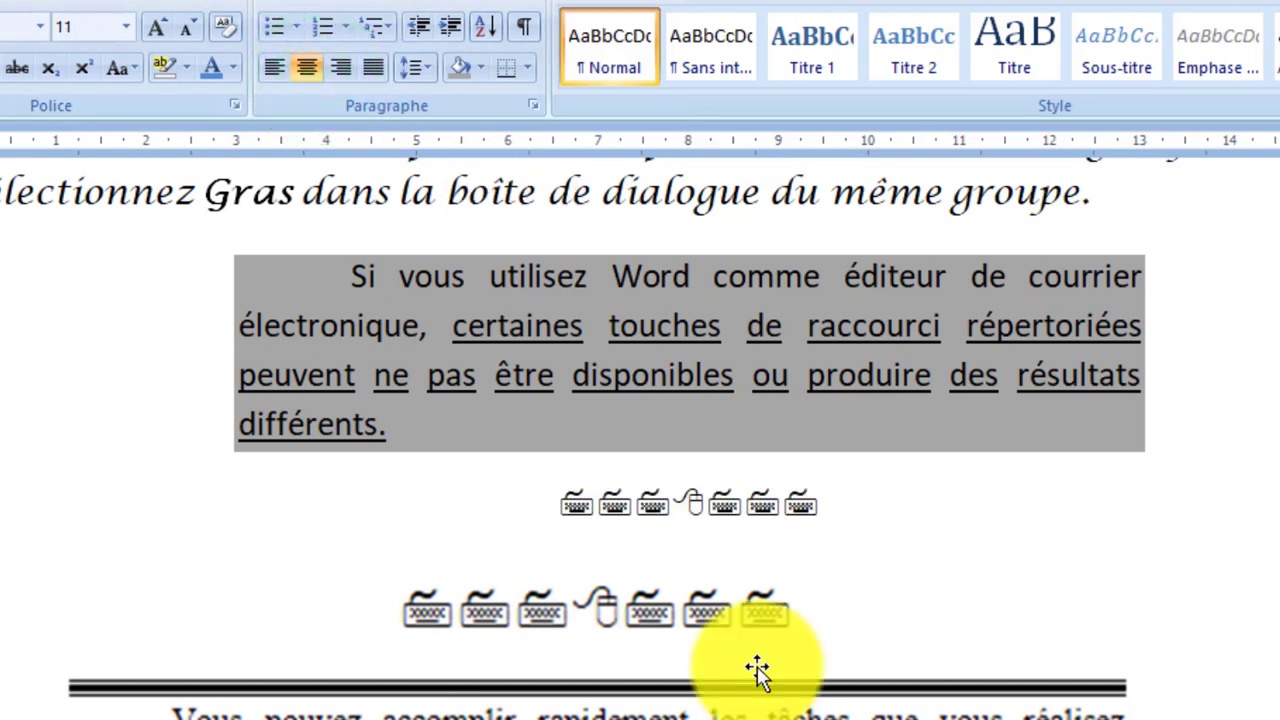
# - Crop the top of the reference picture down to the triple line, hiding its symbol row
pyautogui.click(757, 595)
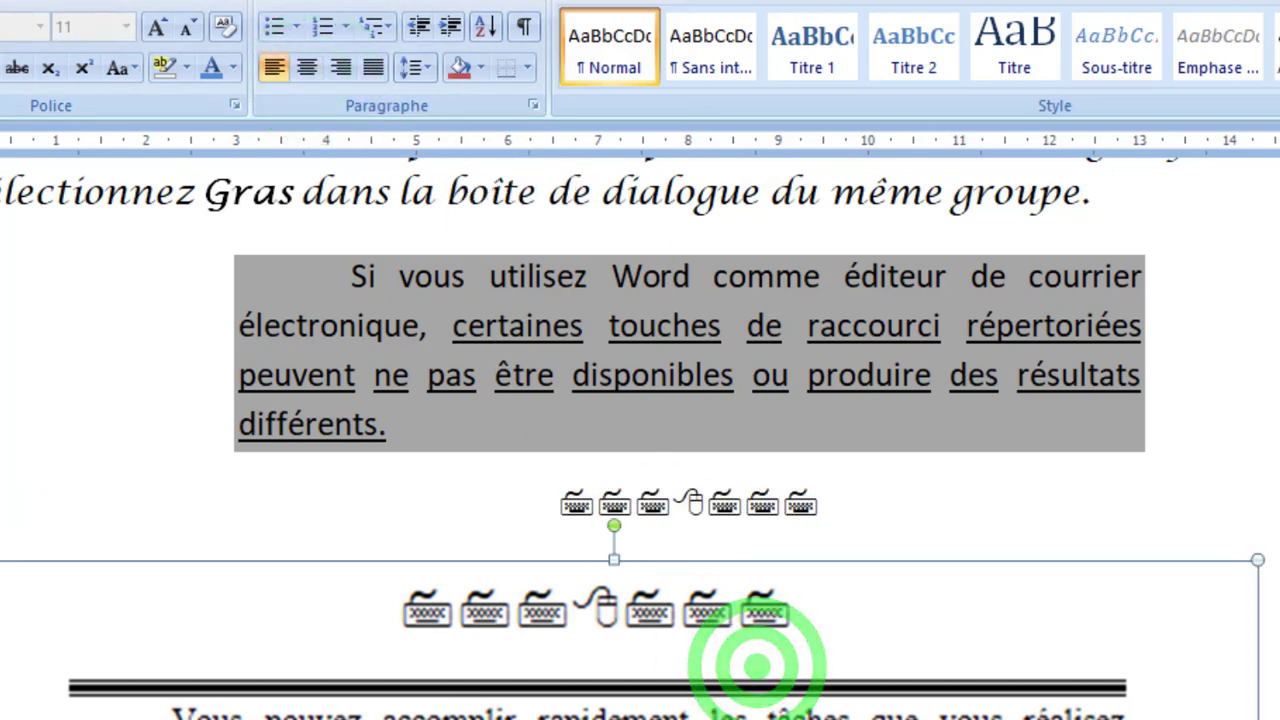
pyautogui.click(478, 6)
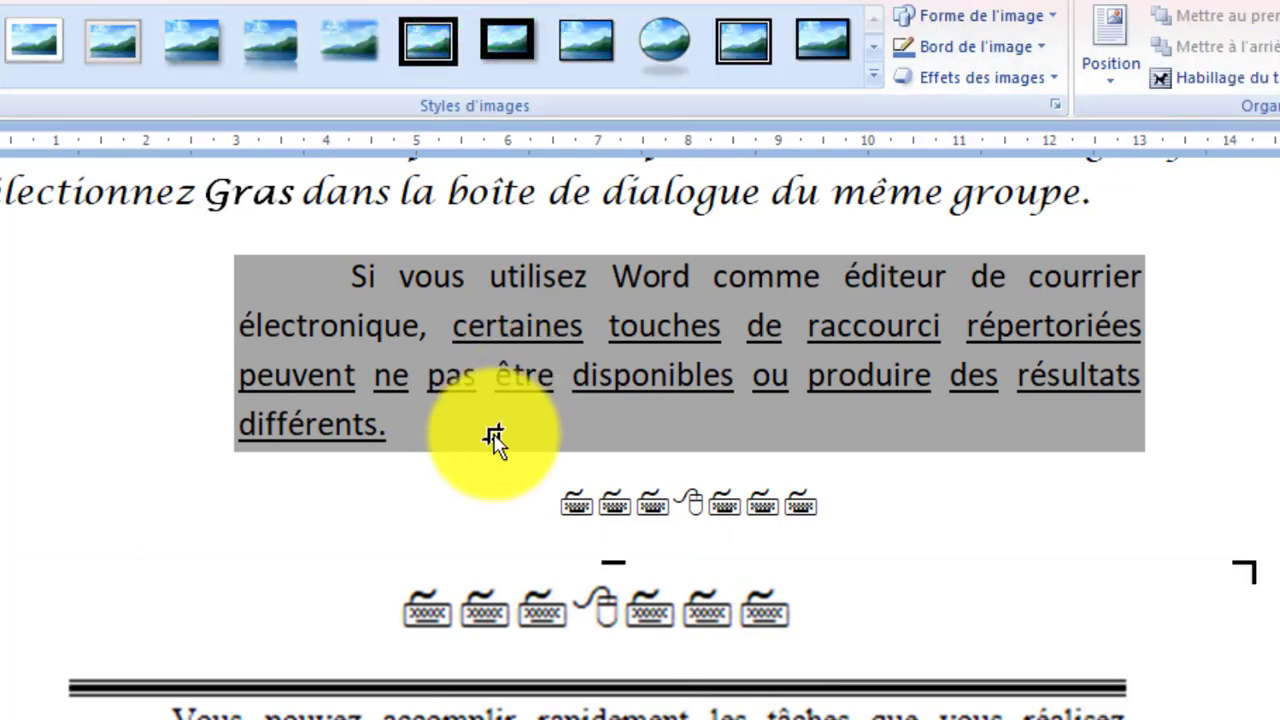
pyautogui.click(617, 563)
pyautogui.moveTo(617, 563); pyautogui.dragTo(575, 655)
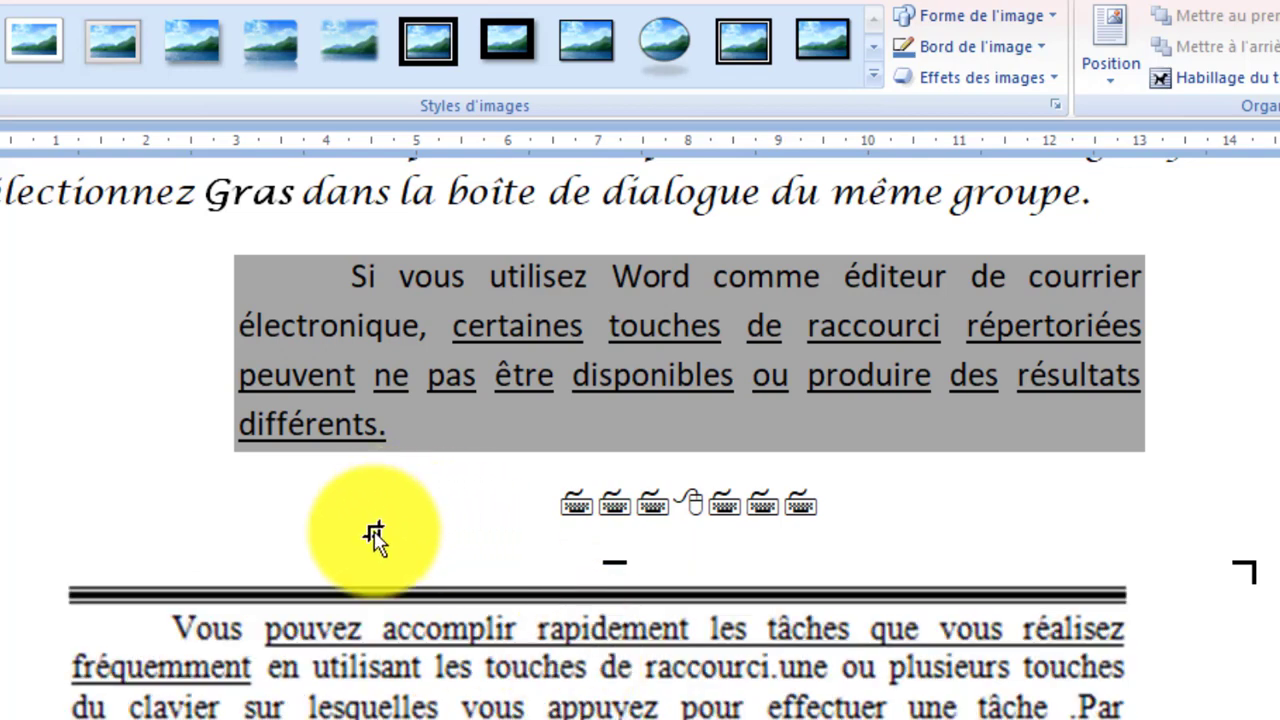
# - Add an empty line below the centred row of keyboard and mouse symbols
pyautogui.click(1238, 505)
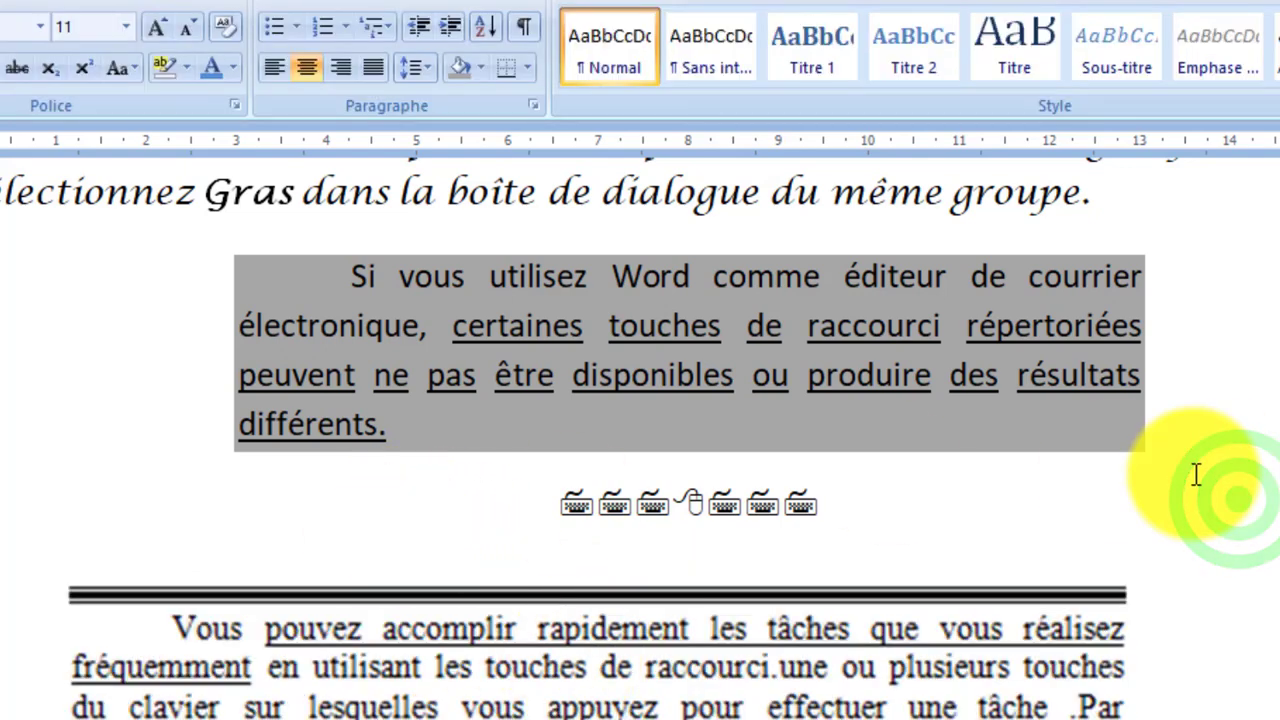
pyautogui.press('Return')
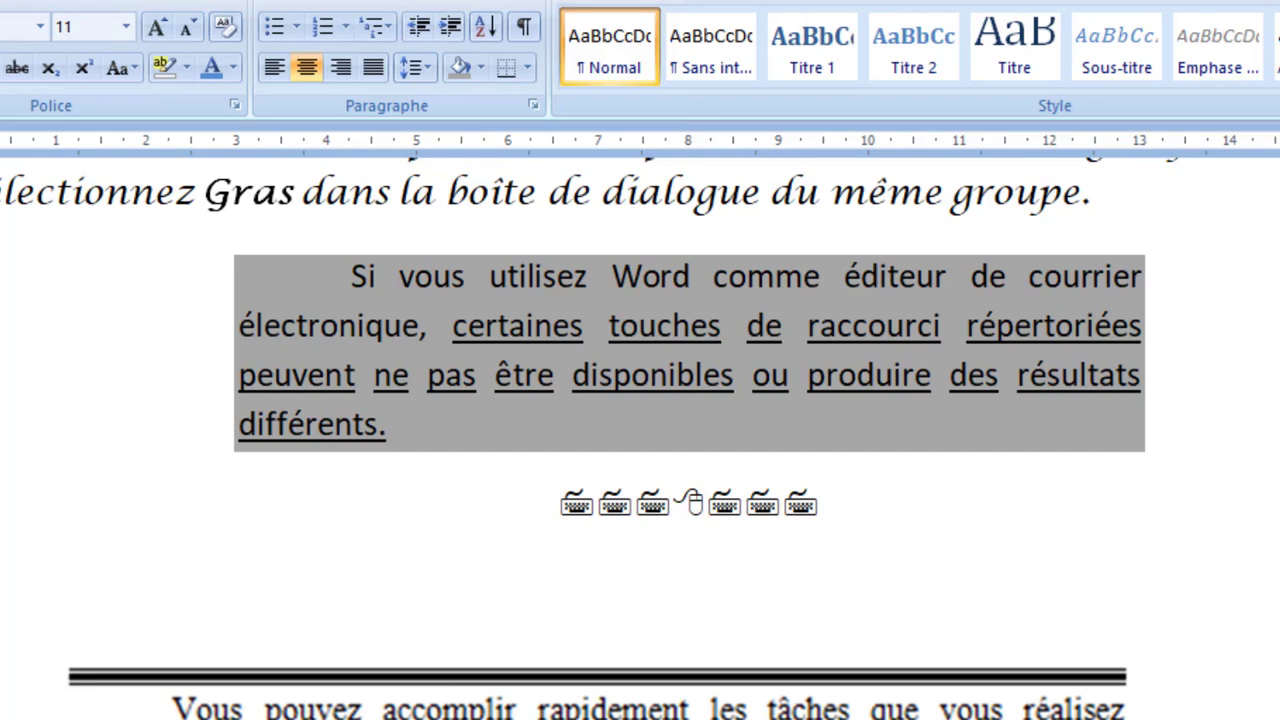
pyautogui.scroll(6, 640, 440)
pyautogui.scroll(-5, 640, 440)
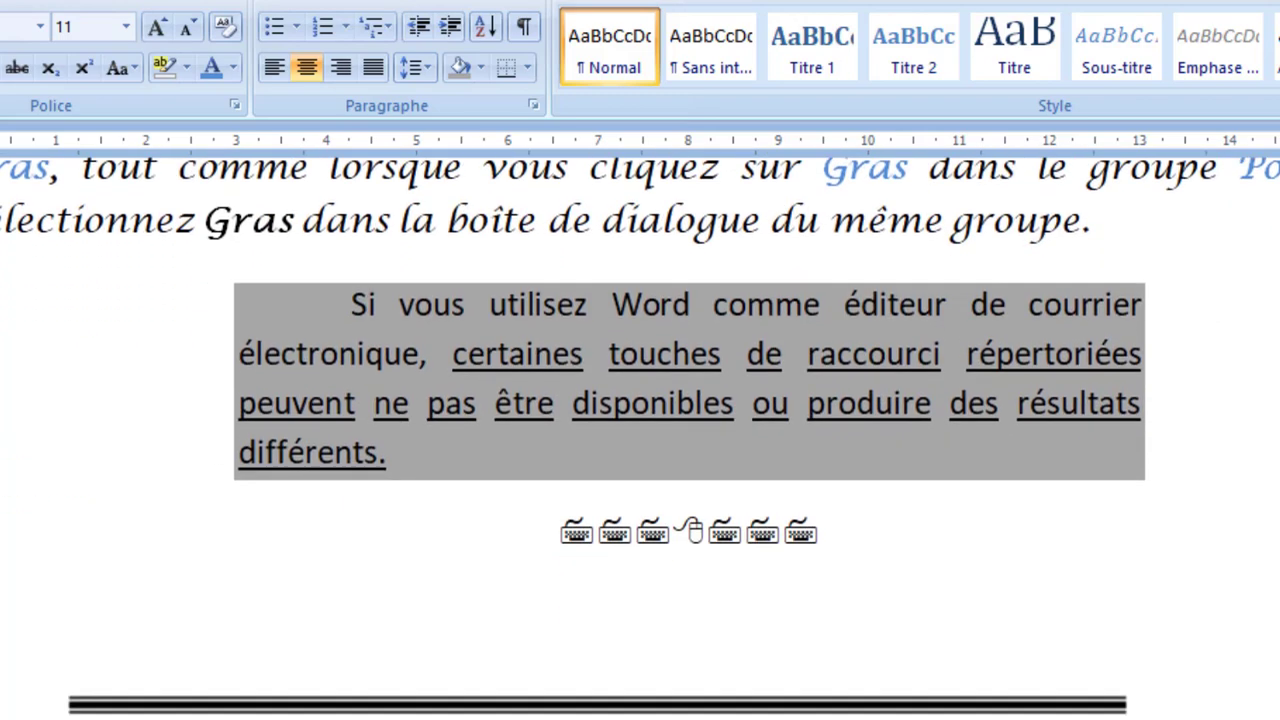
# - Copy the opening paragraph starting "Vous pouvez accomplir rapidement" and paste it below the centred row of symbols
pyautogui.scroll(-1, 640, 440)
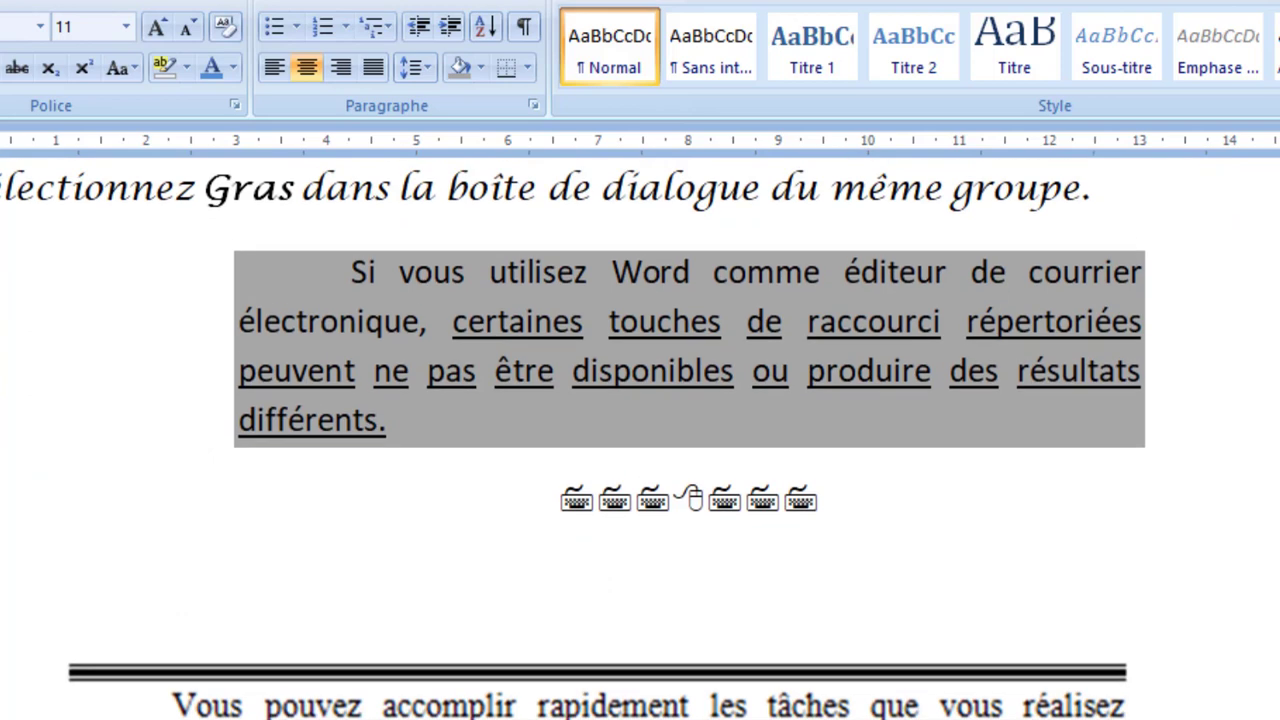
pyautogui.scroll(5, 640, 440)
pyautogui.scroll(-1, 640, 440)
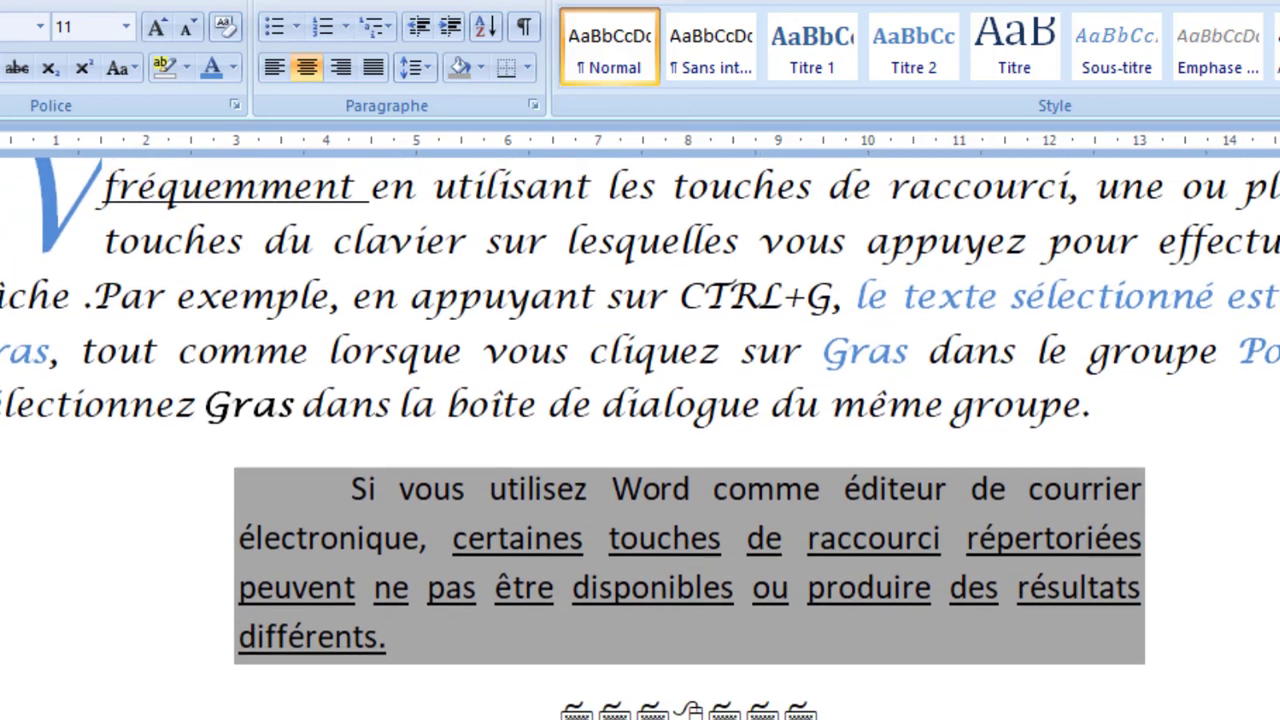
pyautogui.scroll(1, 640, 440)
pyautogui.scroll(-4, 640, 440)
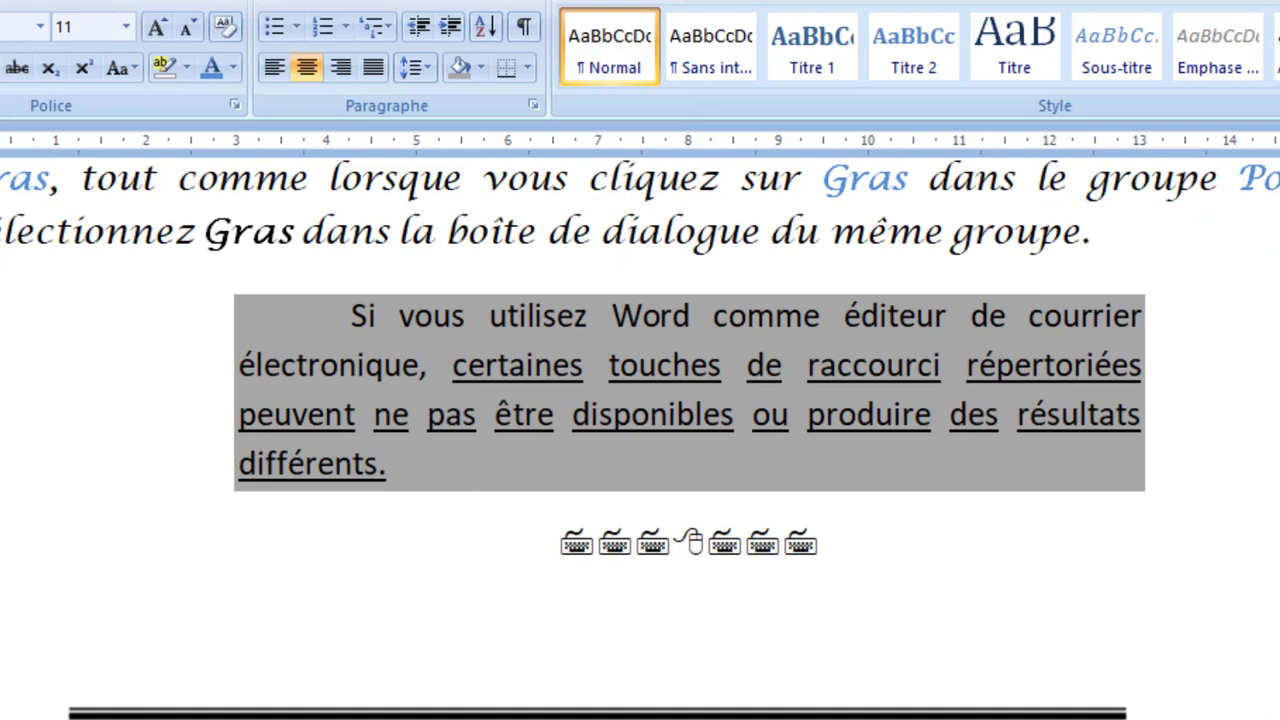
pyautogui.scroll(8, 640, 440)
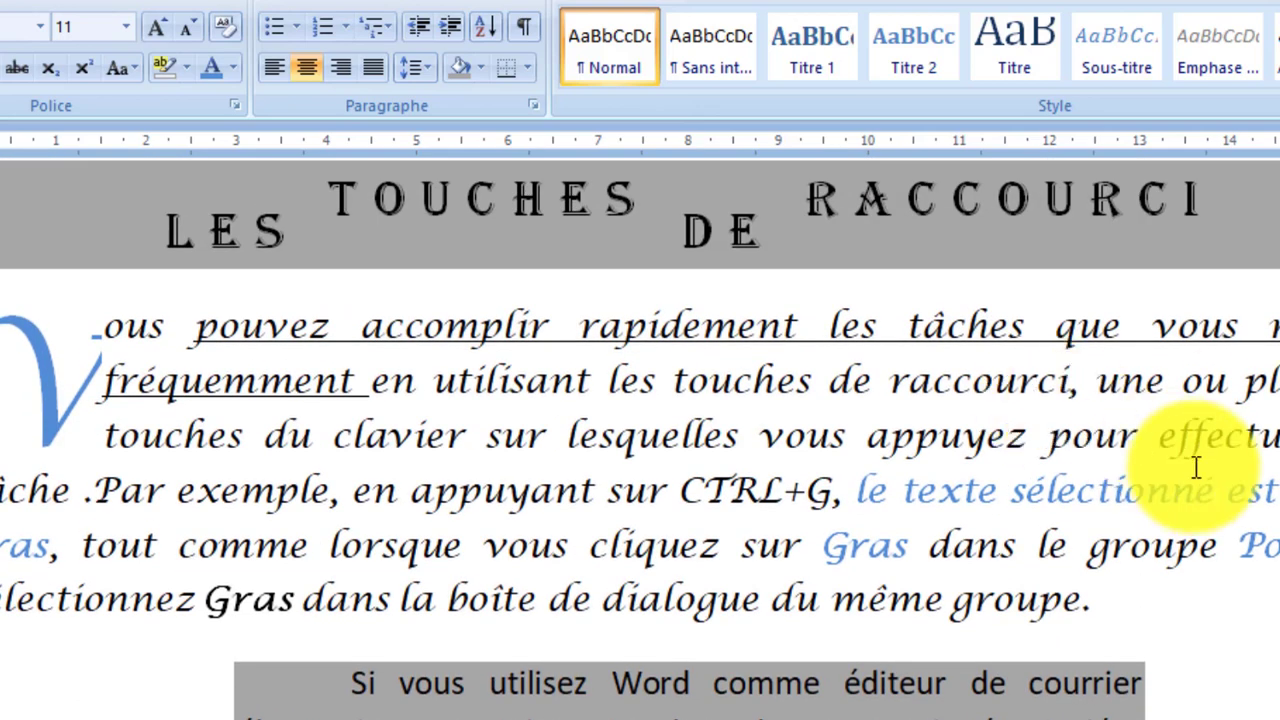
pyautogui.moveTo(1106, 600); pyautogui.dragTo(147, 337)
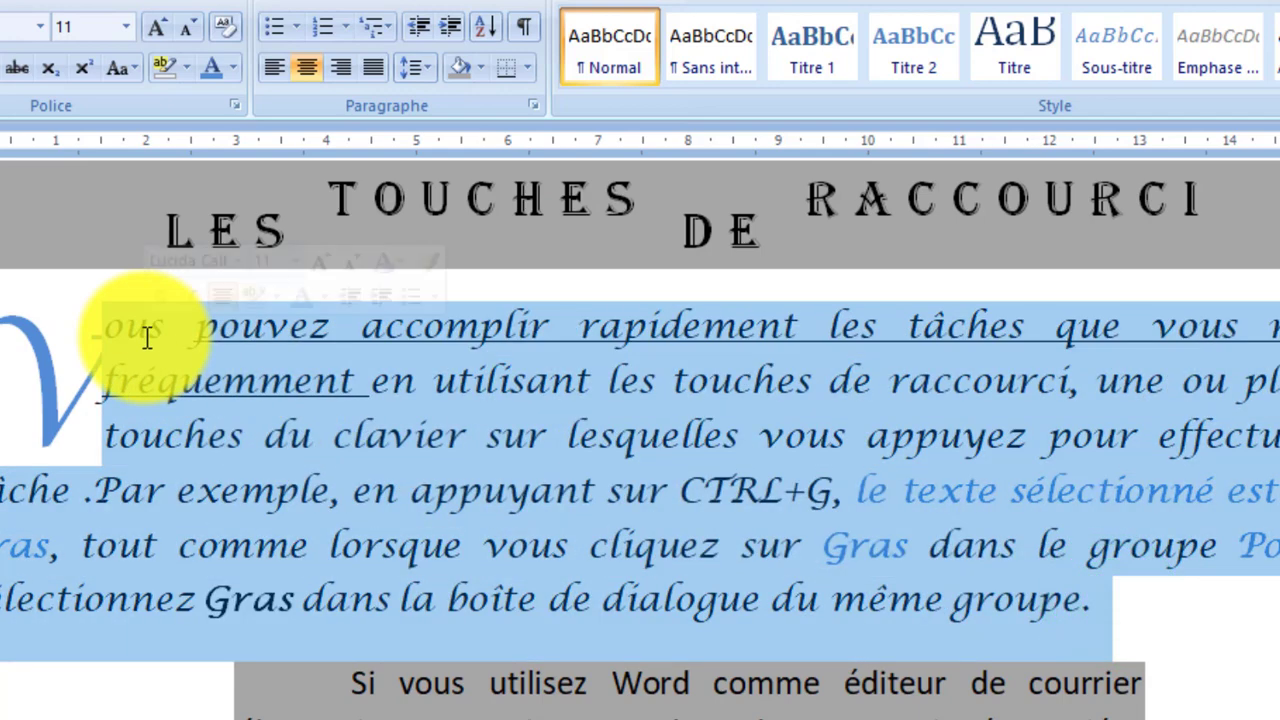
pyautogui.rightClick(523, 502)
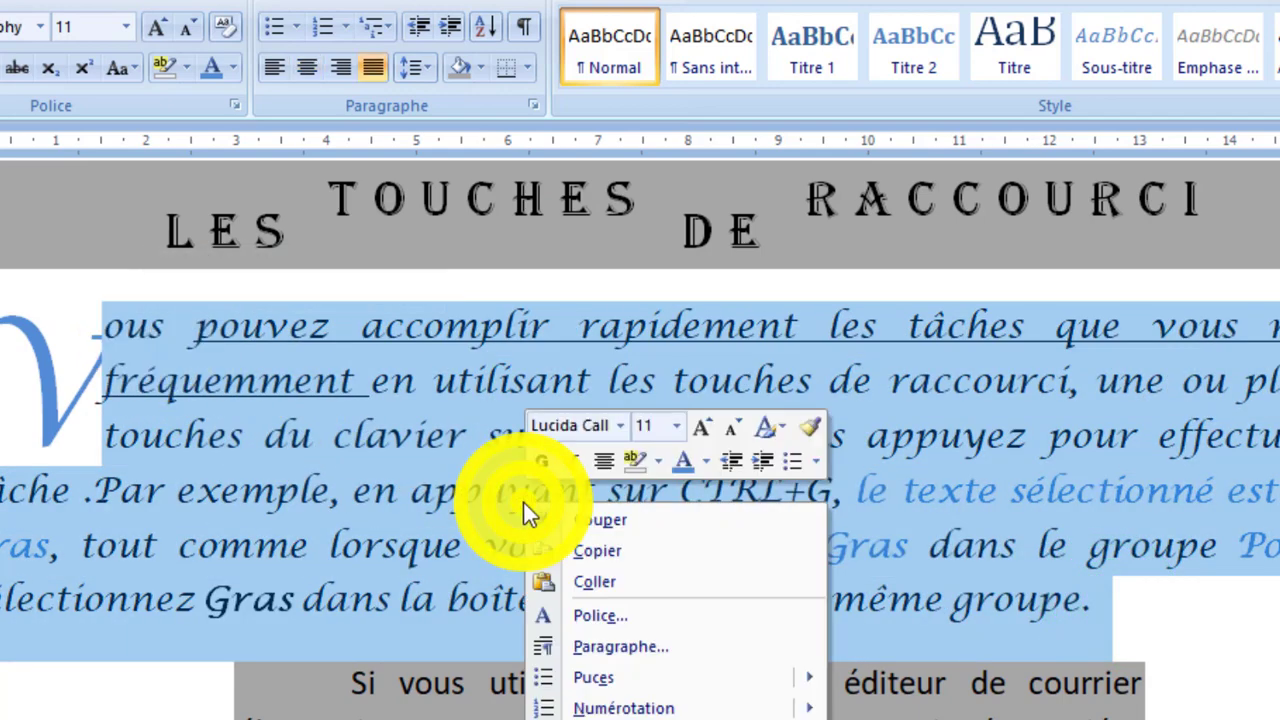
pyautogui.click(584, 546)
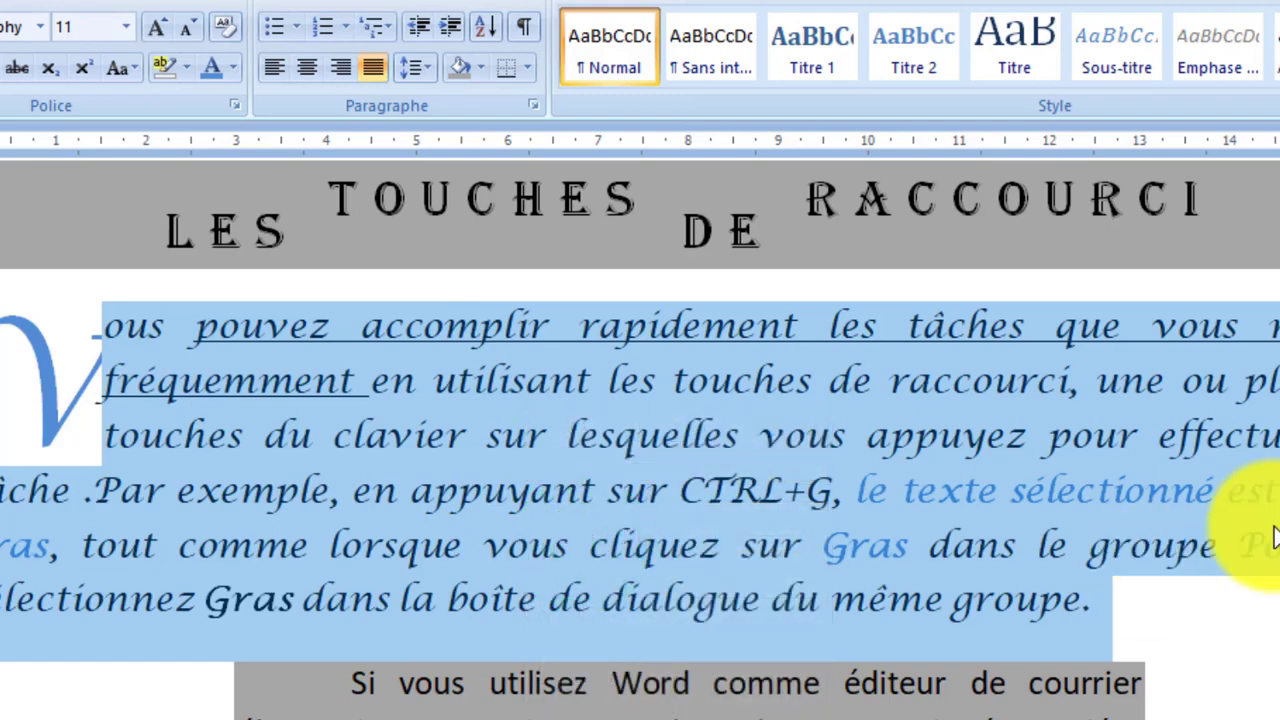
pyautogui.scroll(-2, 640, 440)
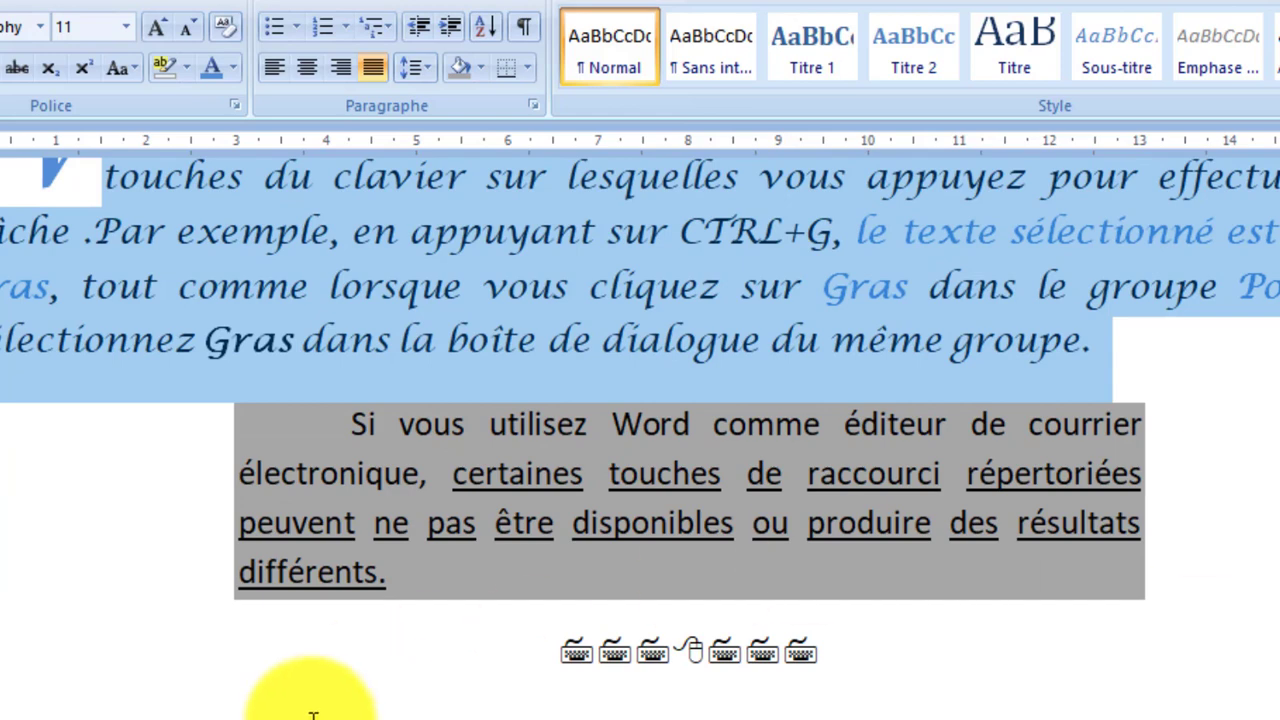
pyautogui.click(314, 710)
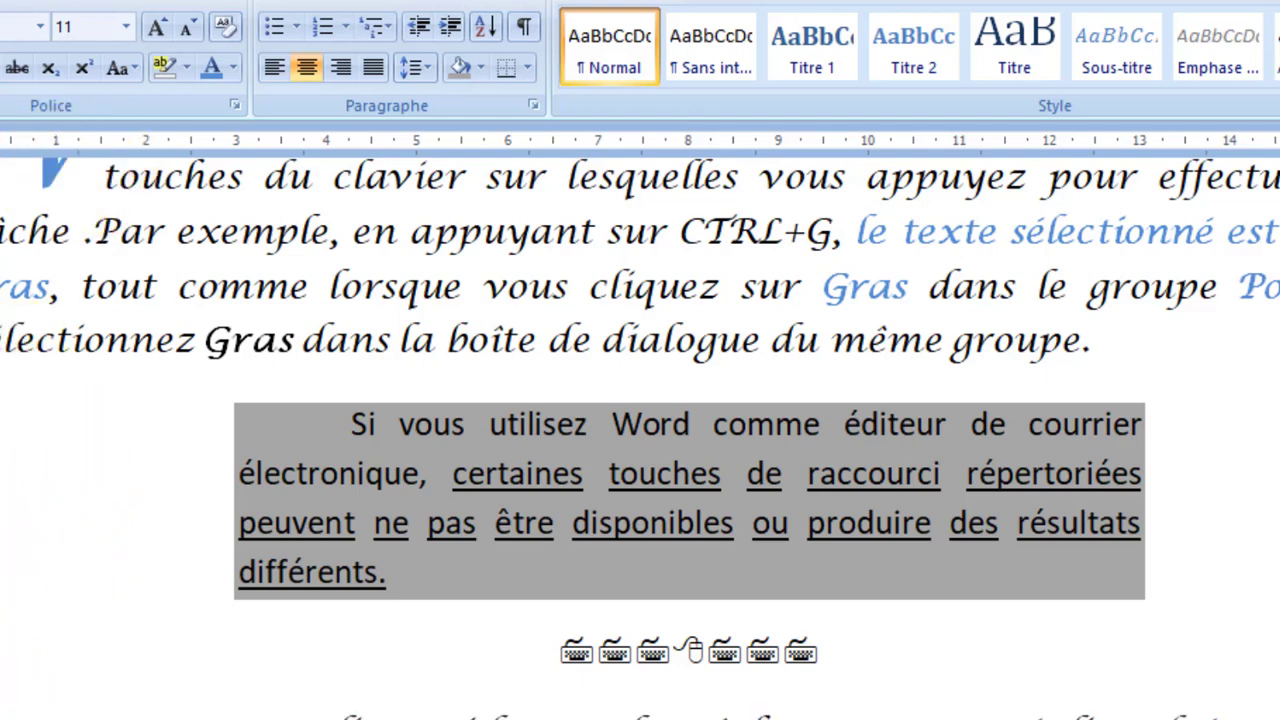
pyautogui.click(10, 702)
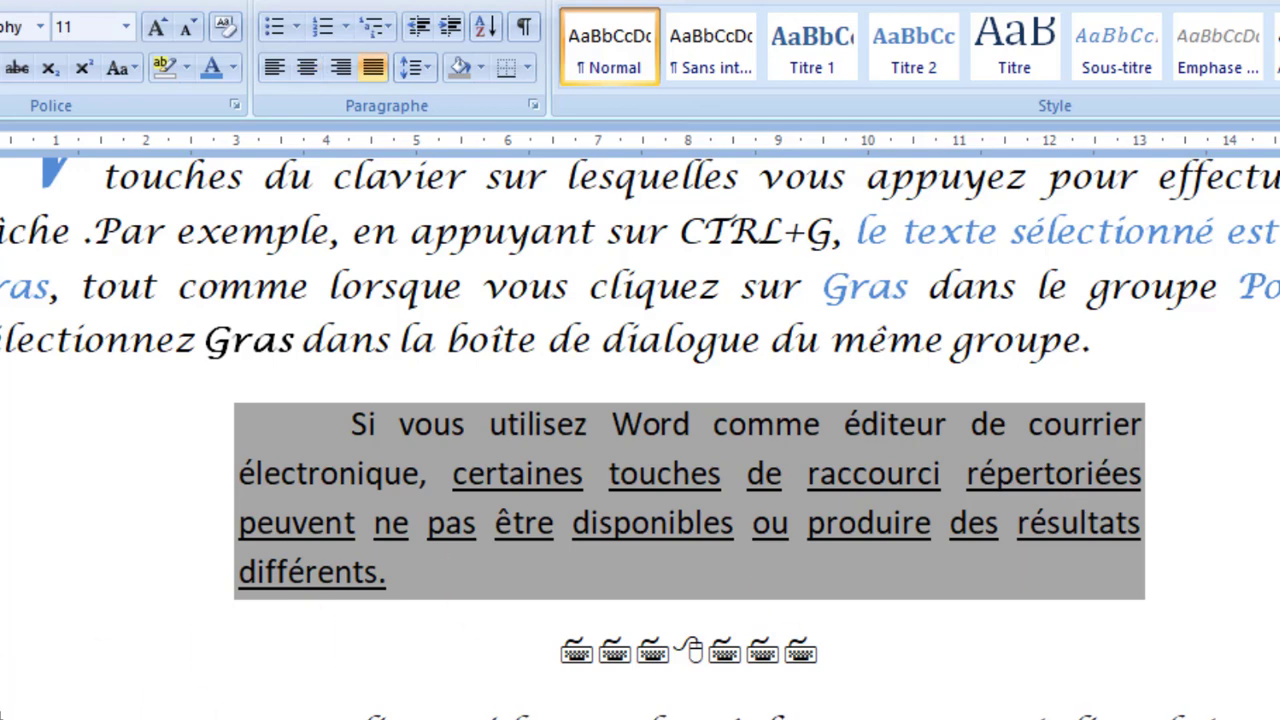
# - Clear all formatting from the pasted paragraph below the symbol row
pyautogui.scroll(-3, 640, 440)
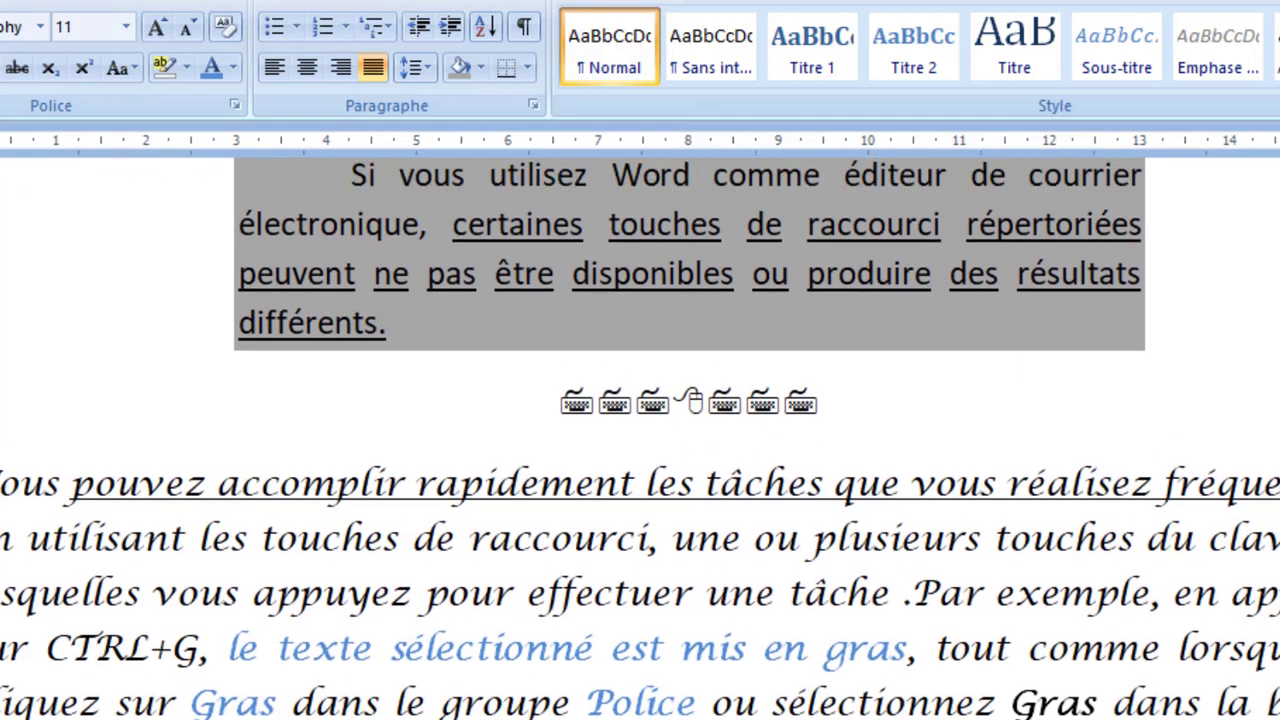
pyautogui.scroll(5, 640, 440)
pyautogui.scroll(-1, 640, 440)
pyautogui.scroll(3, 640, 440)
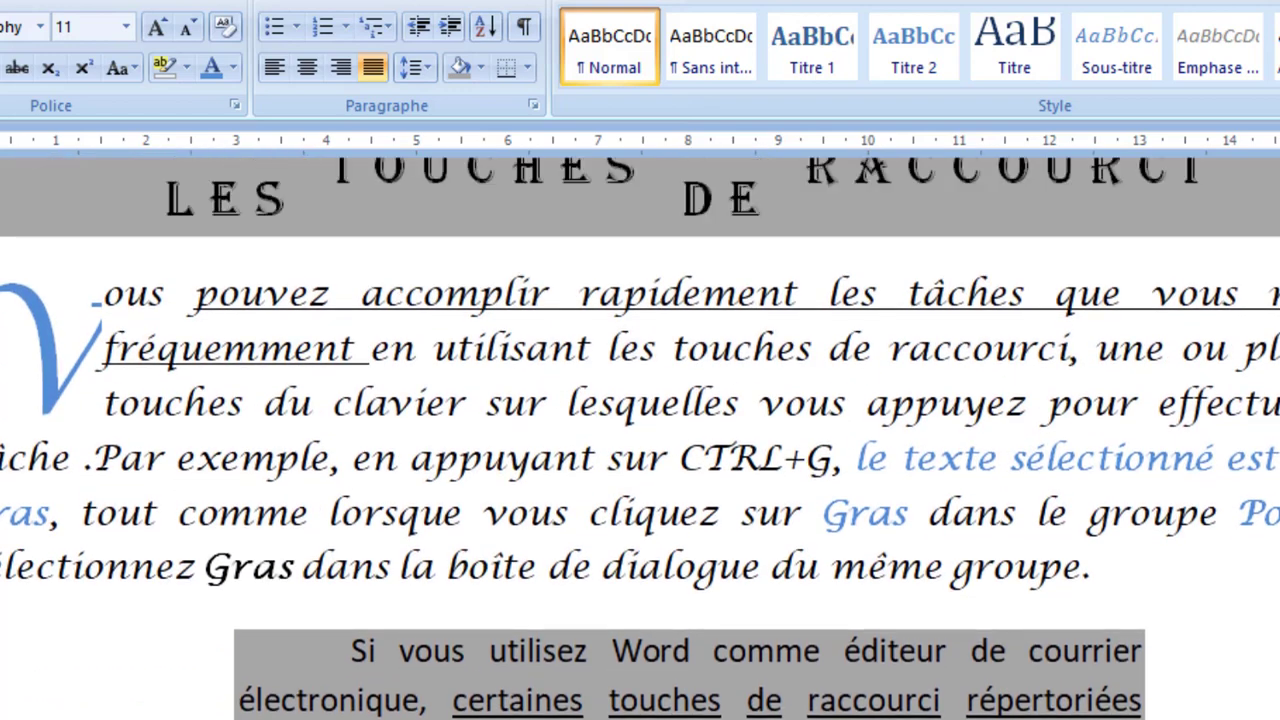
pyautogui.scroll(-2, 640, 440)
pyautogui.scroll(-5, 640, 440)
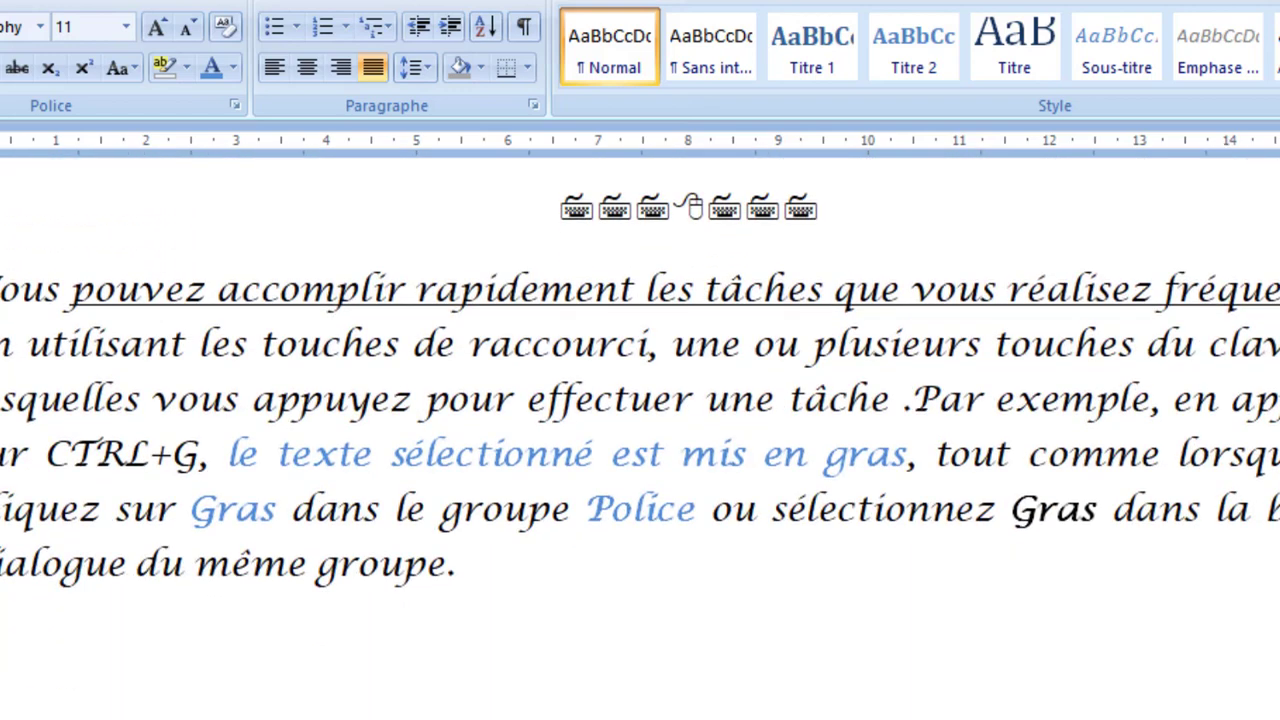
pyautogui.scroll(1, 640, 400)
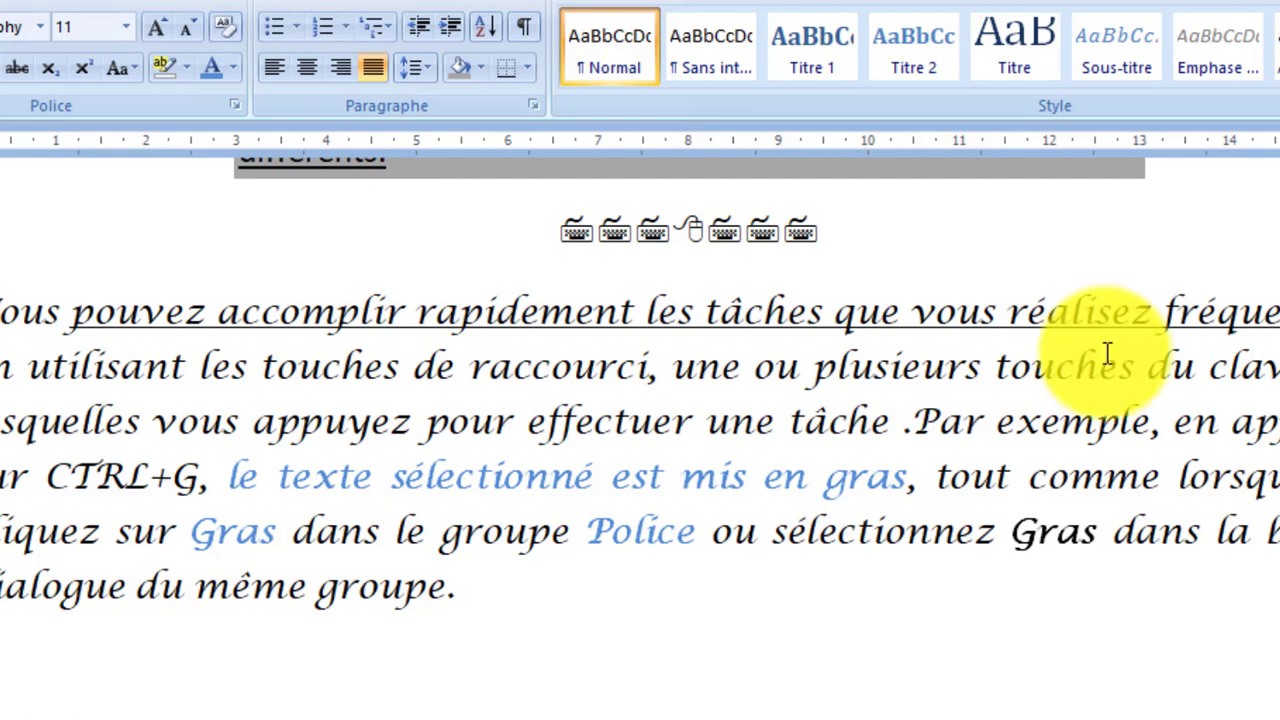
pyautogui.tripleClick(484, 422)
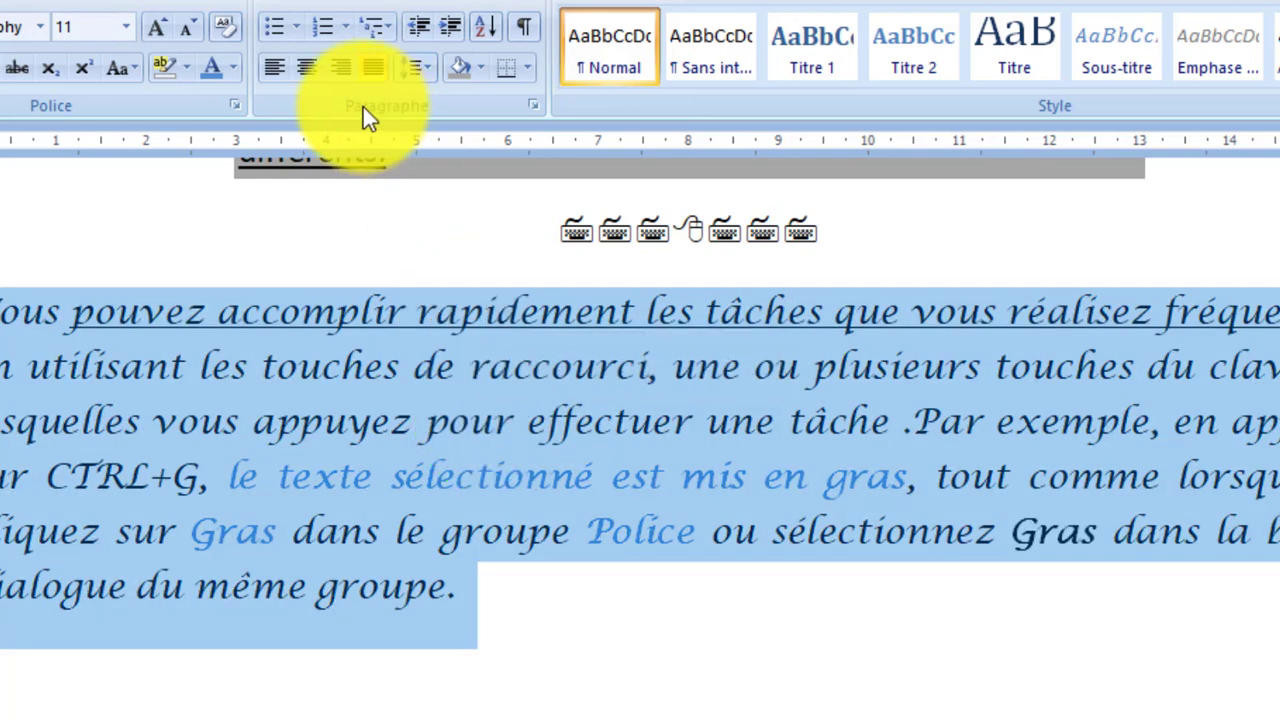
pyautogui.click(227, 20)
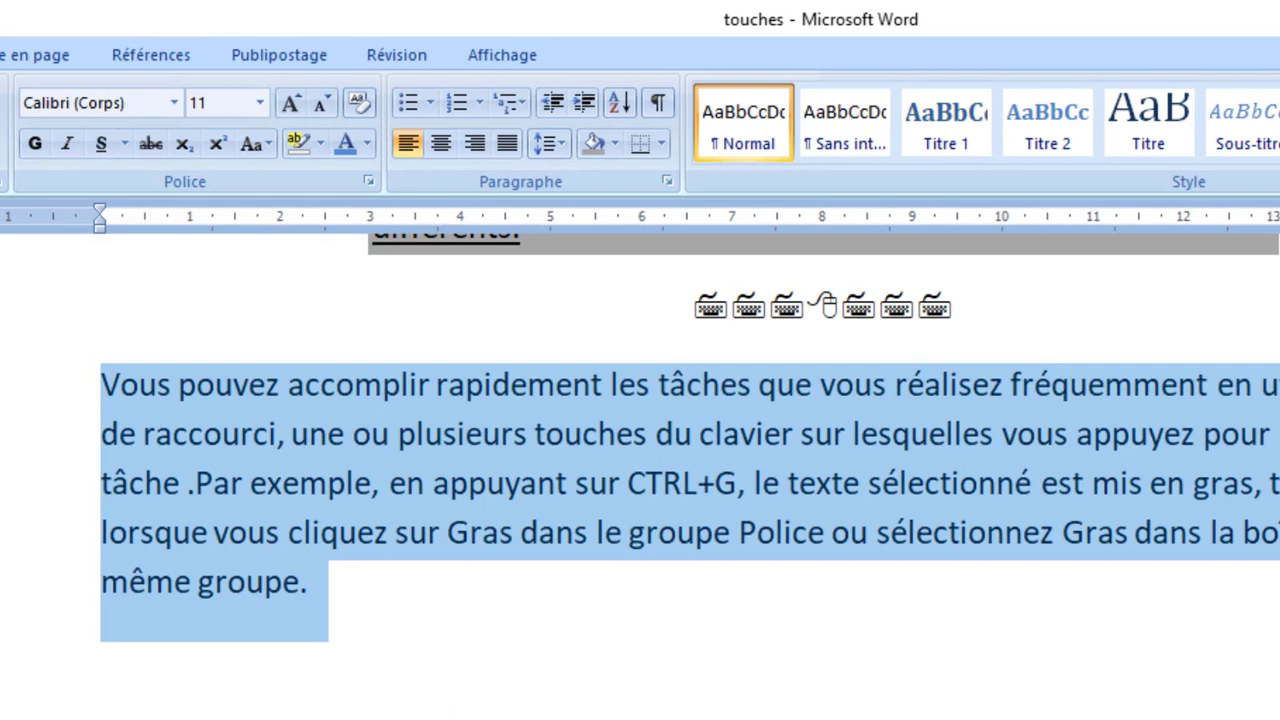
# - Set the pasted paragraph in Times New Roman and justify it
pyautogui.click(175, 103)
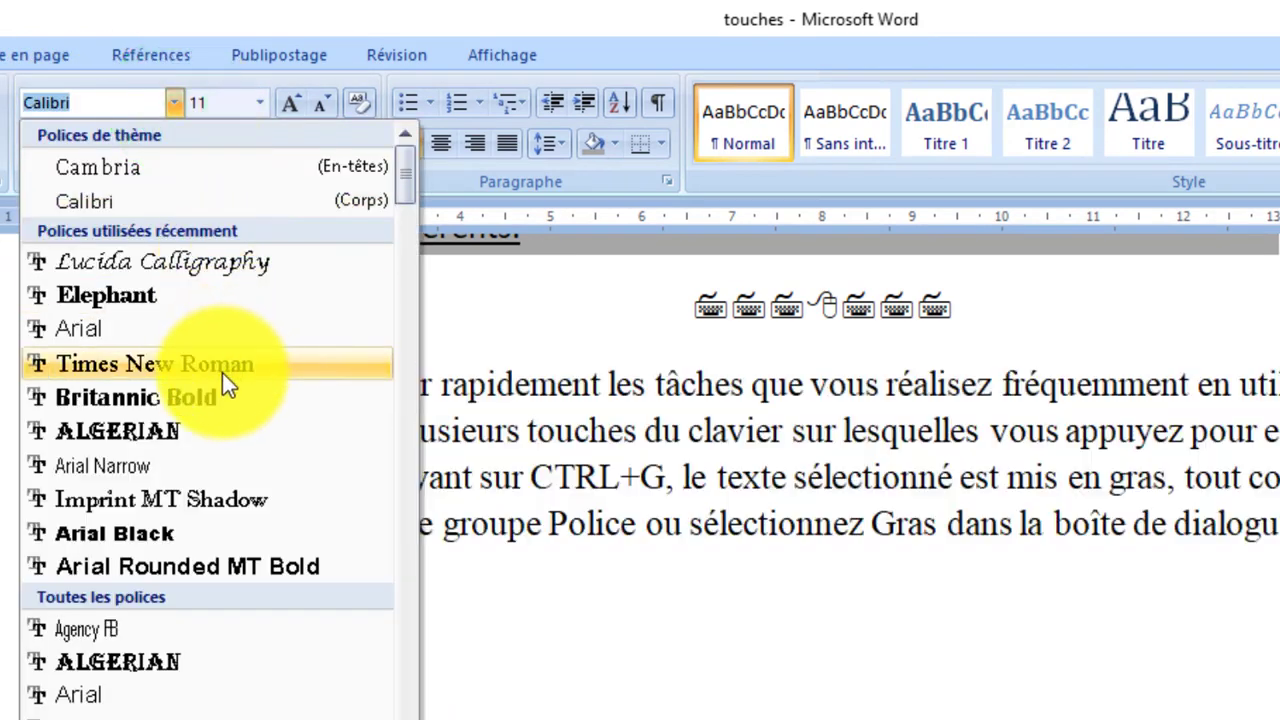
pyautogui.click(222, 372)
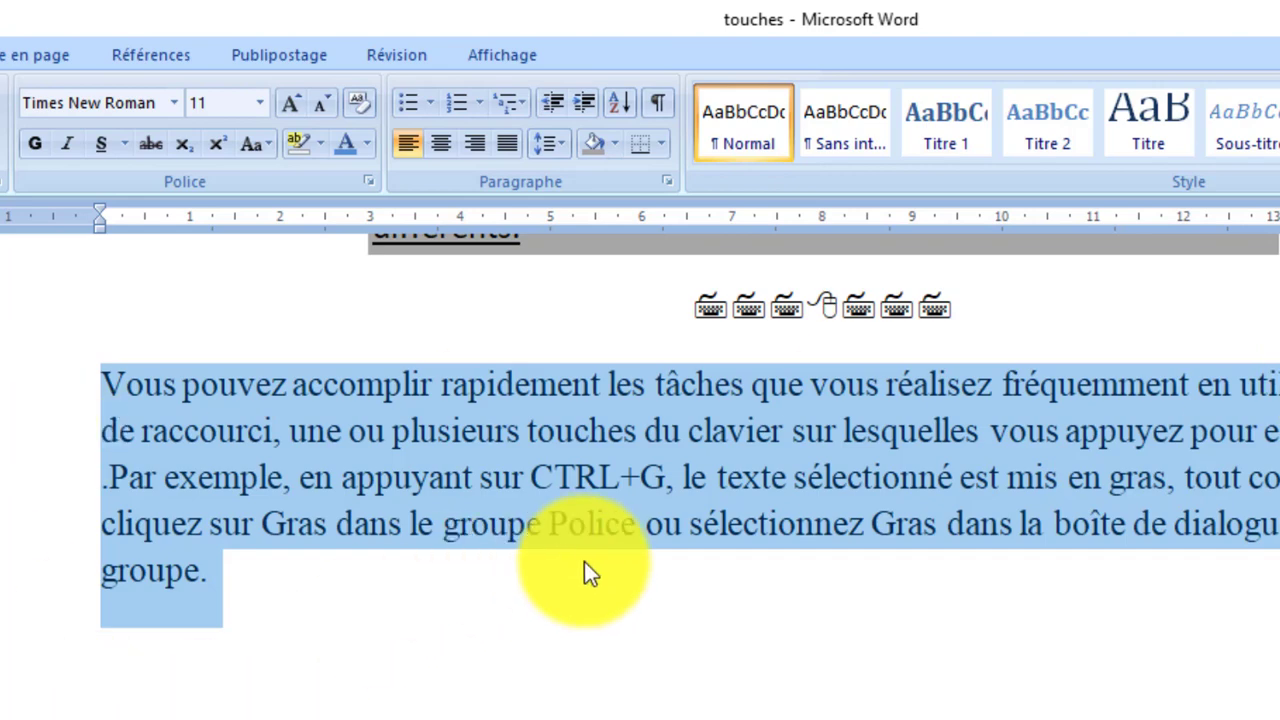
pyautogui.click(505, 144)
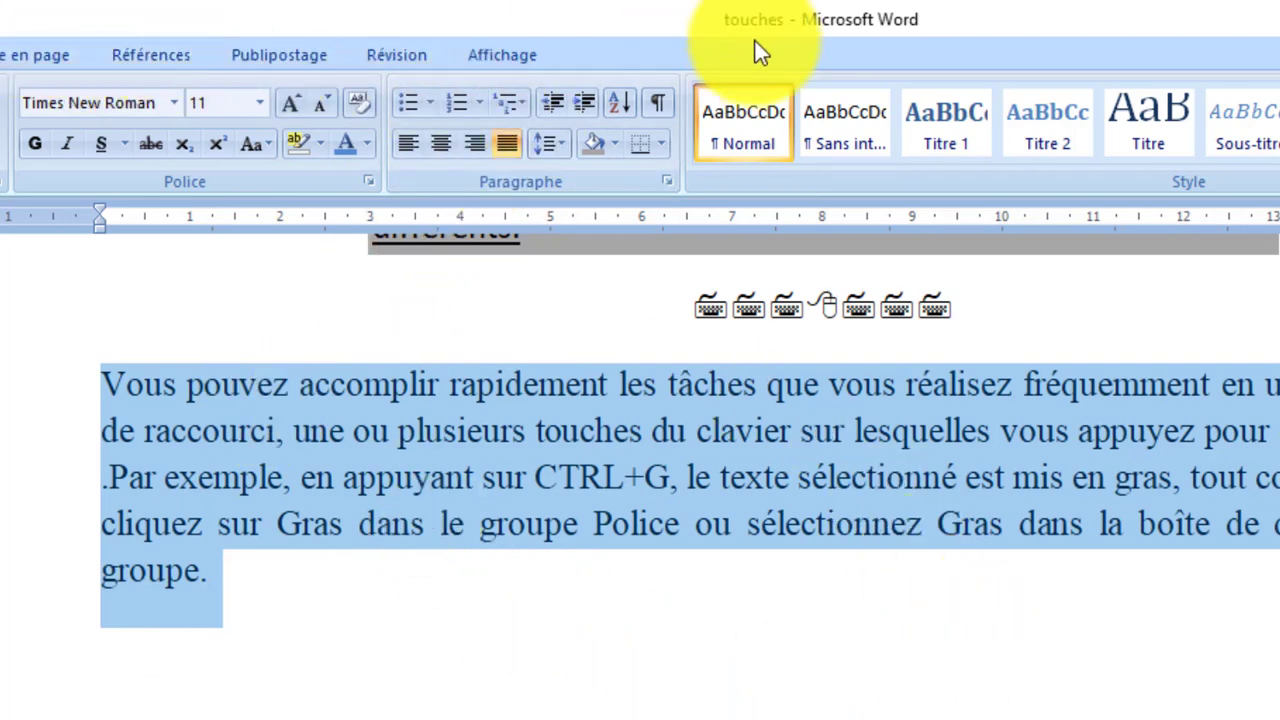
# - Indent the whole pasted paragraph by 1,25 cm on the left and 3 cm on the right
pyautogui.click(98, 223)
pyautogui.moveTo(98, 223); pyautogui.dragTo(213, 228)
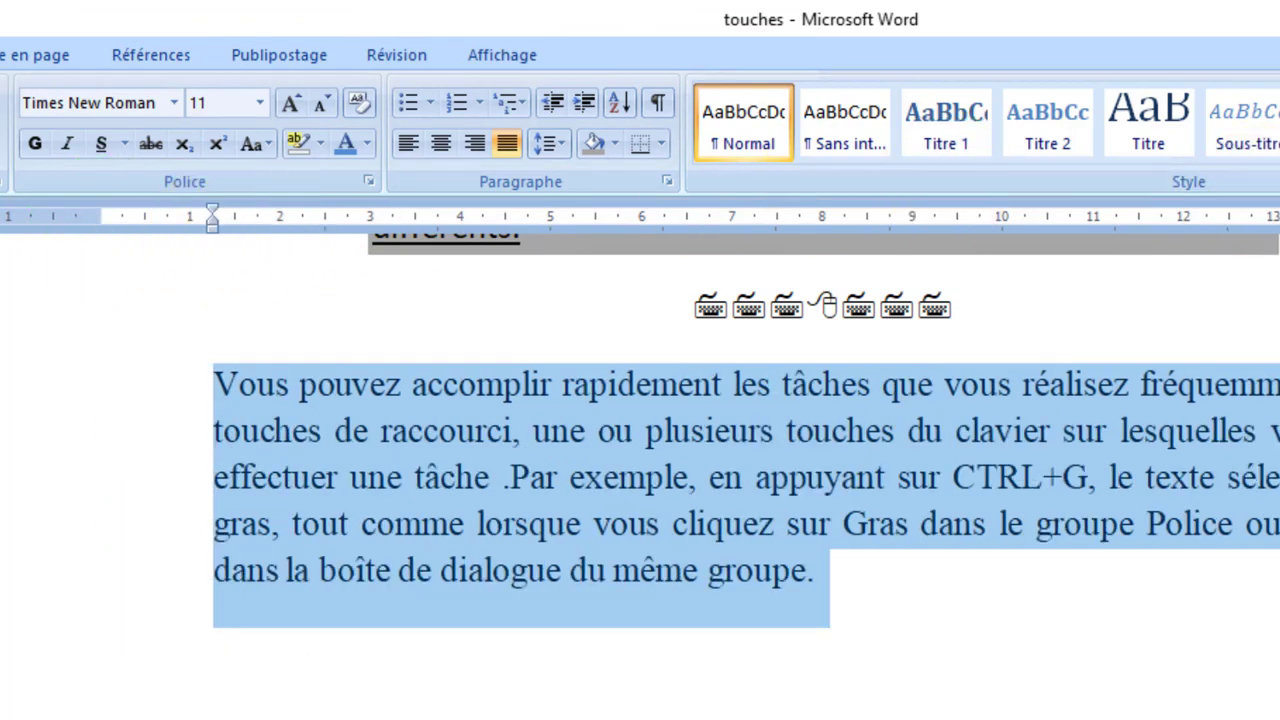
pyautogui.moveTo(1279, 222); pyautogui.dragTo(1272, 228)
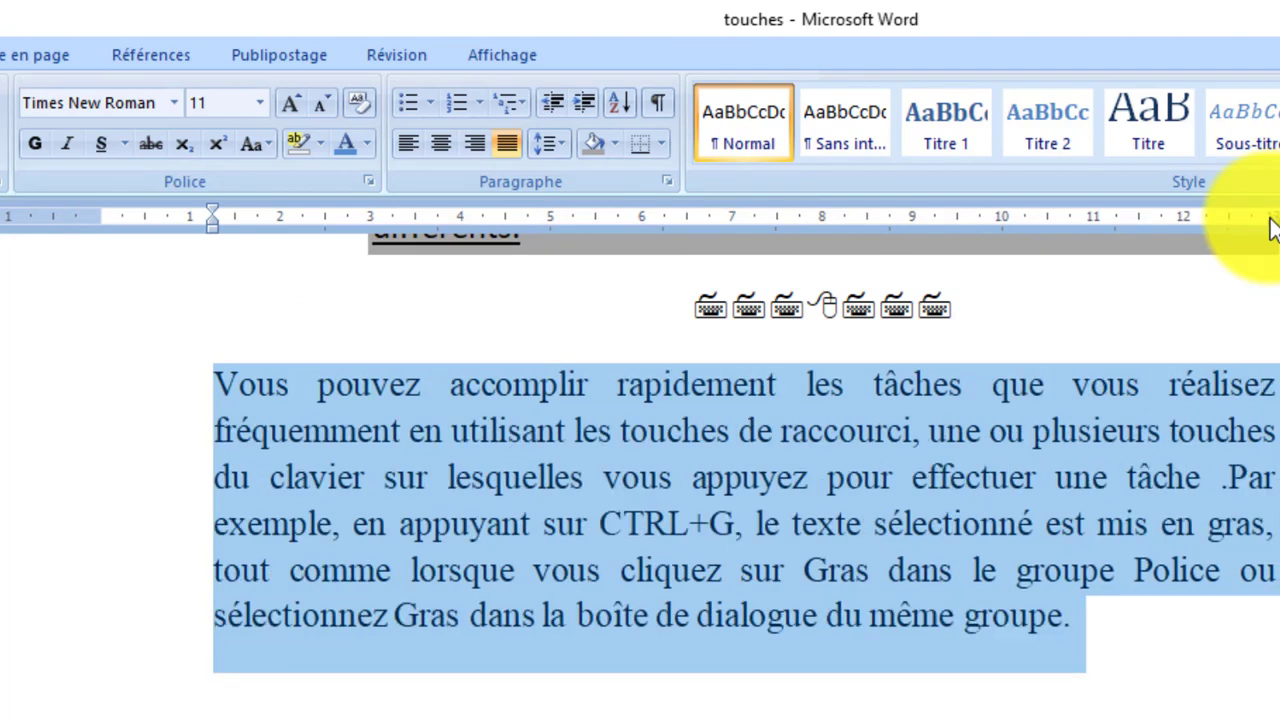
# - Set the paragraph's left indent to 1,6 cm and indent its first line to about 2.75 cm on the ruler
pyautogui.click(43, 55)
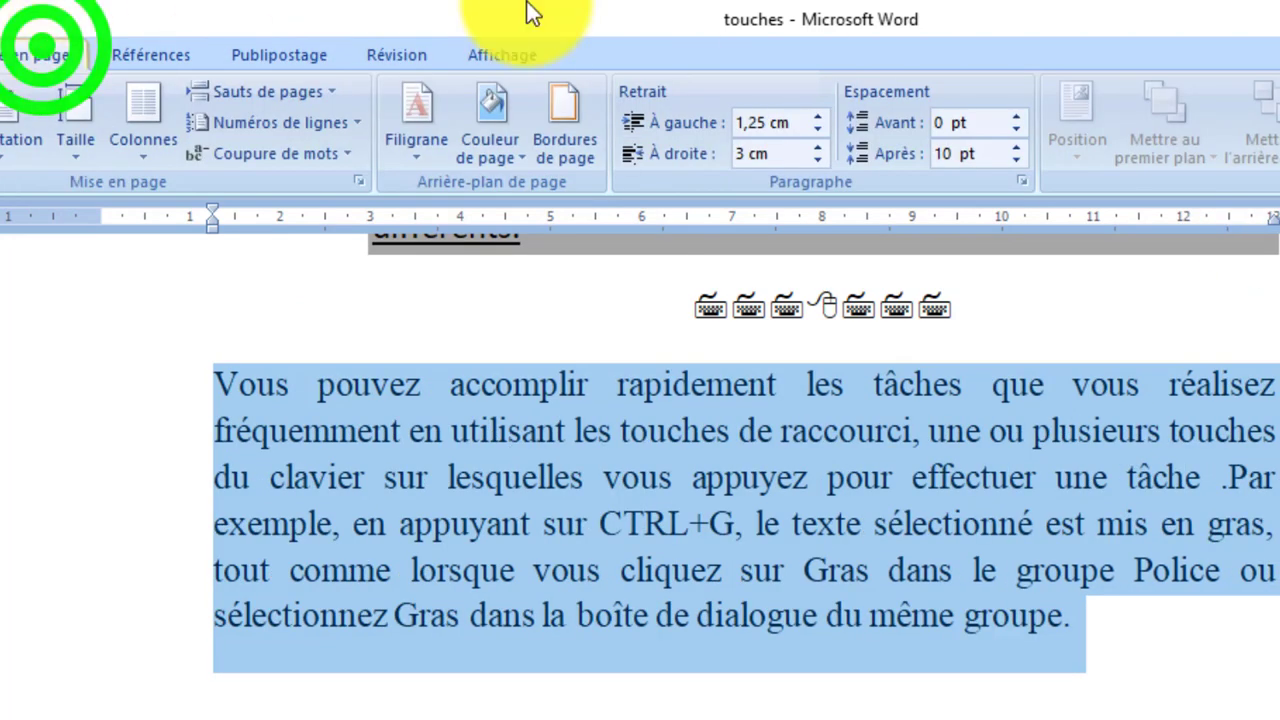
pyautogui.click(816, 118)
pyautogui.click(816, 118)
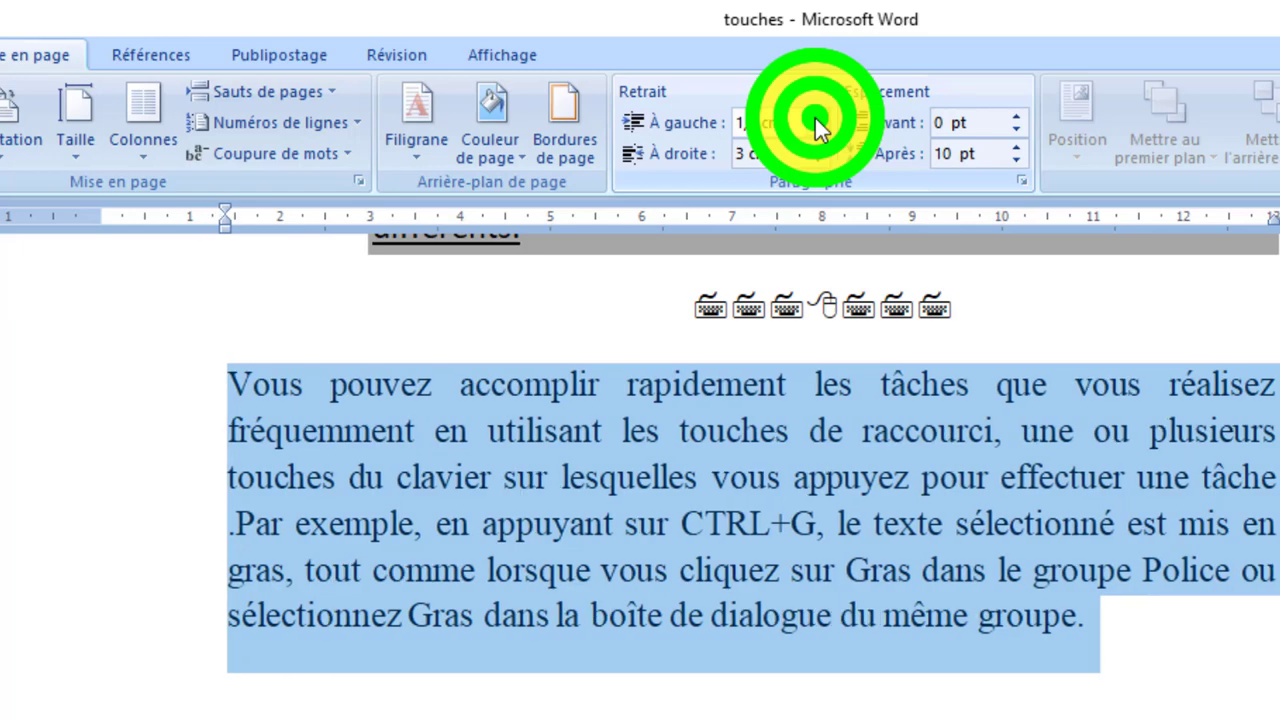
pyautogui.click(816, 118)
pyautogui.click(815, 118)
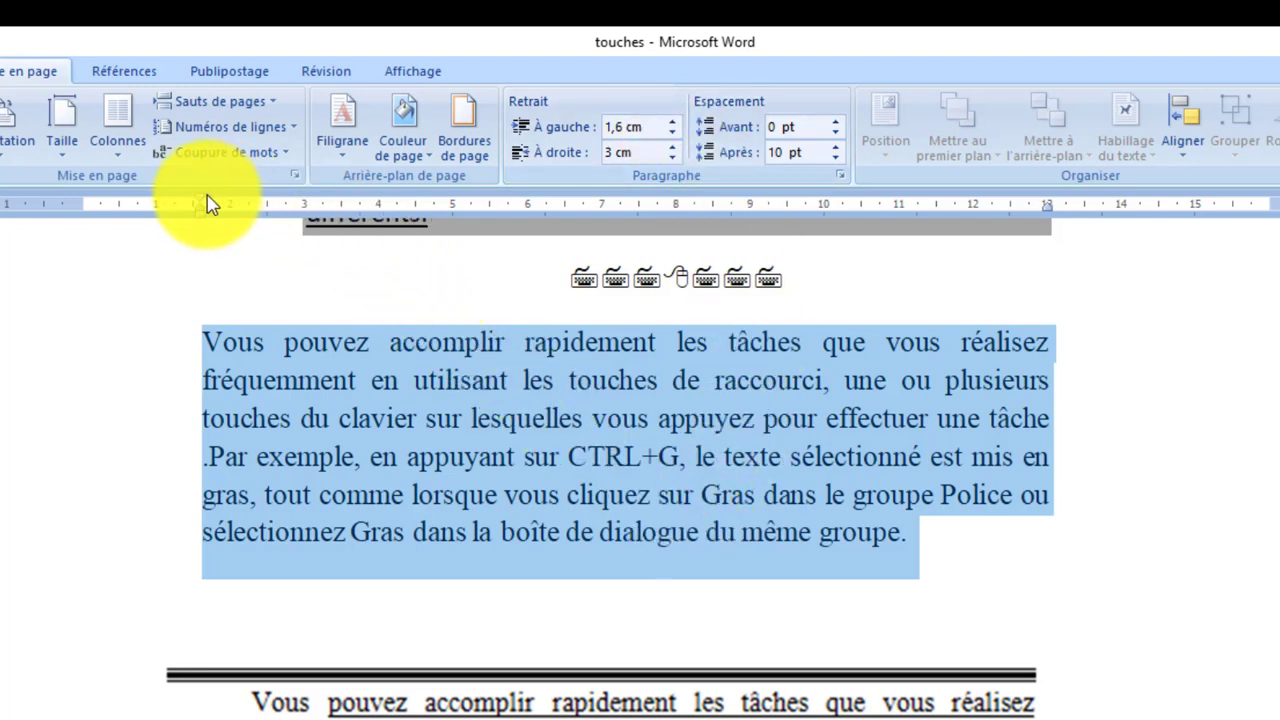
pyautogui.moveTo(203, 204); pyautogui.dragTo(283, 212)
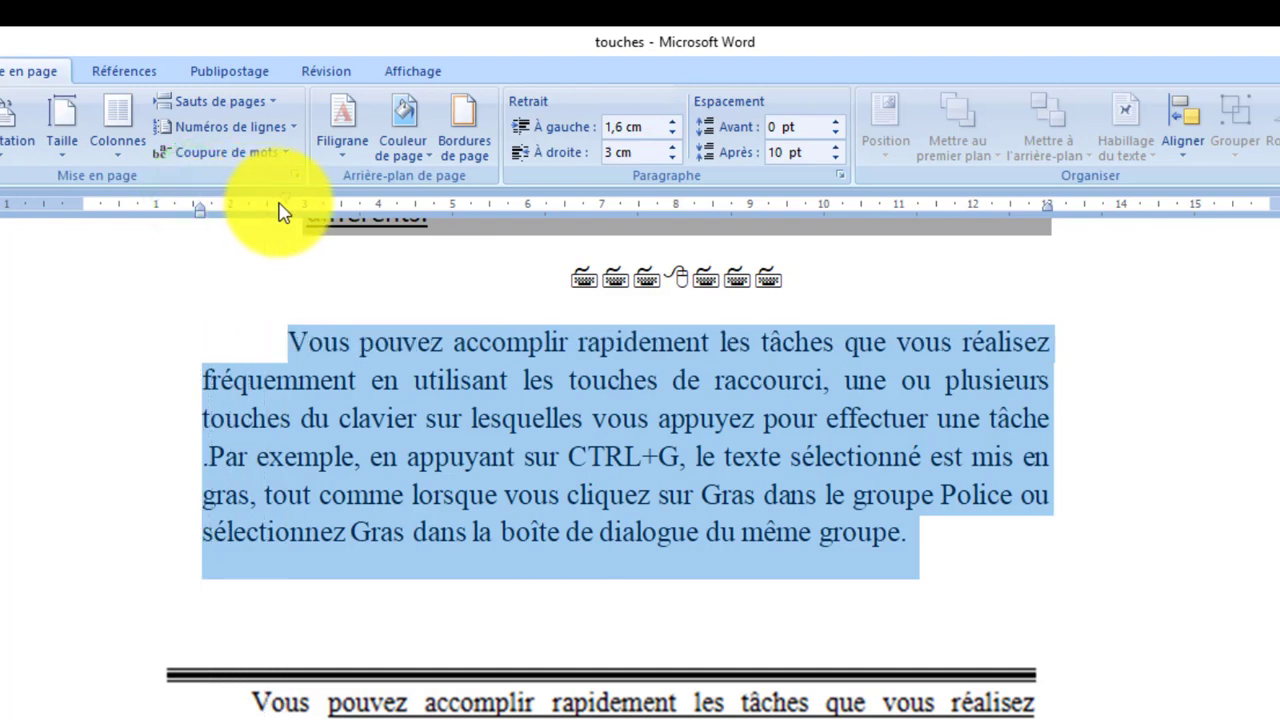
pyautogui.click(455, 497)
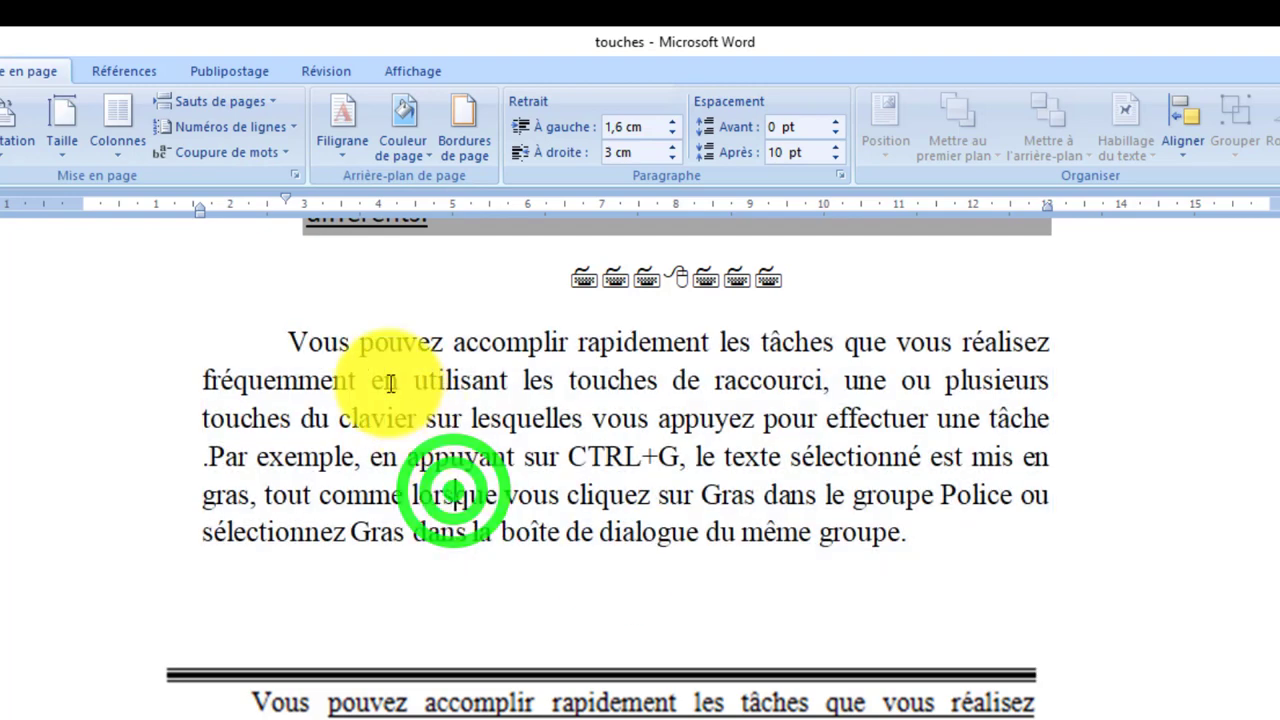
pyautogui.moveTo(352, 342); pyautogui.dragTo(357, 380)
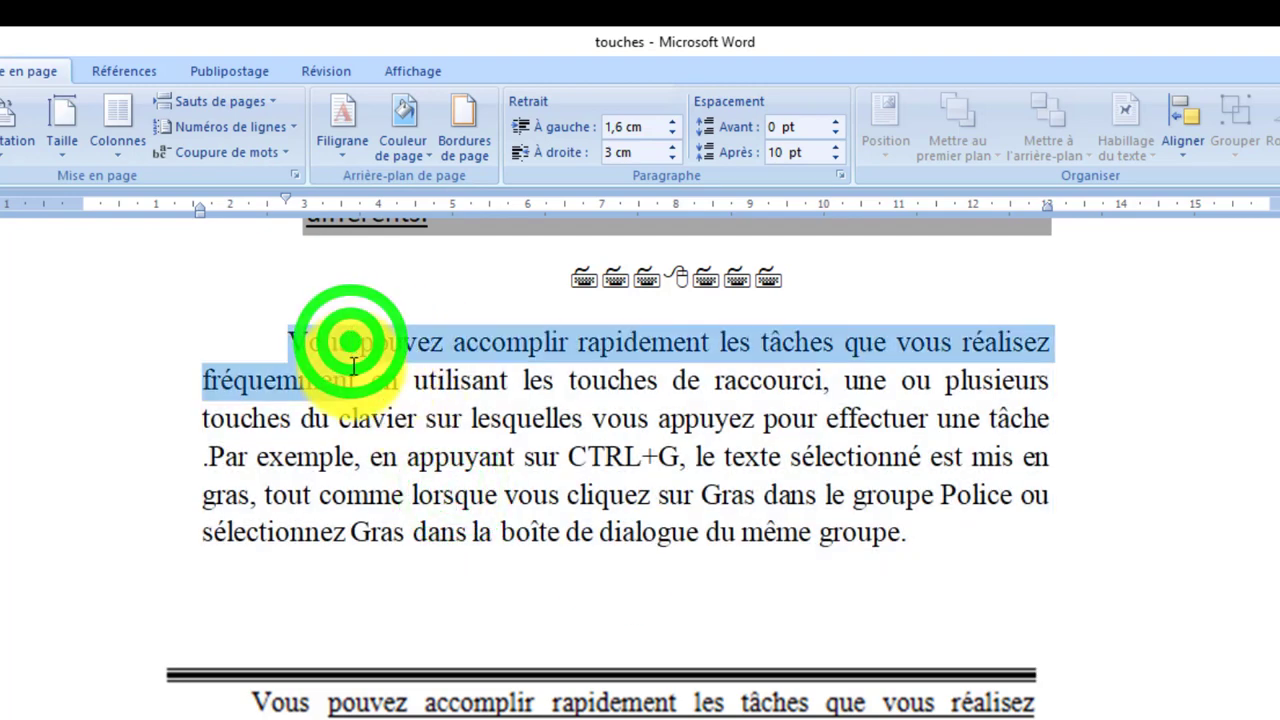
pyautogui.click(378, 349)
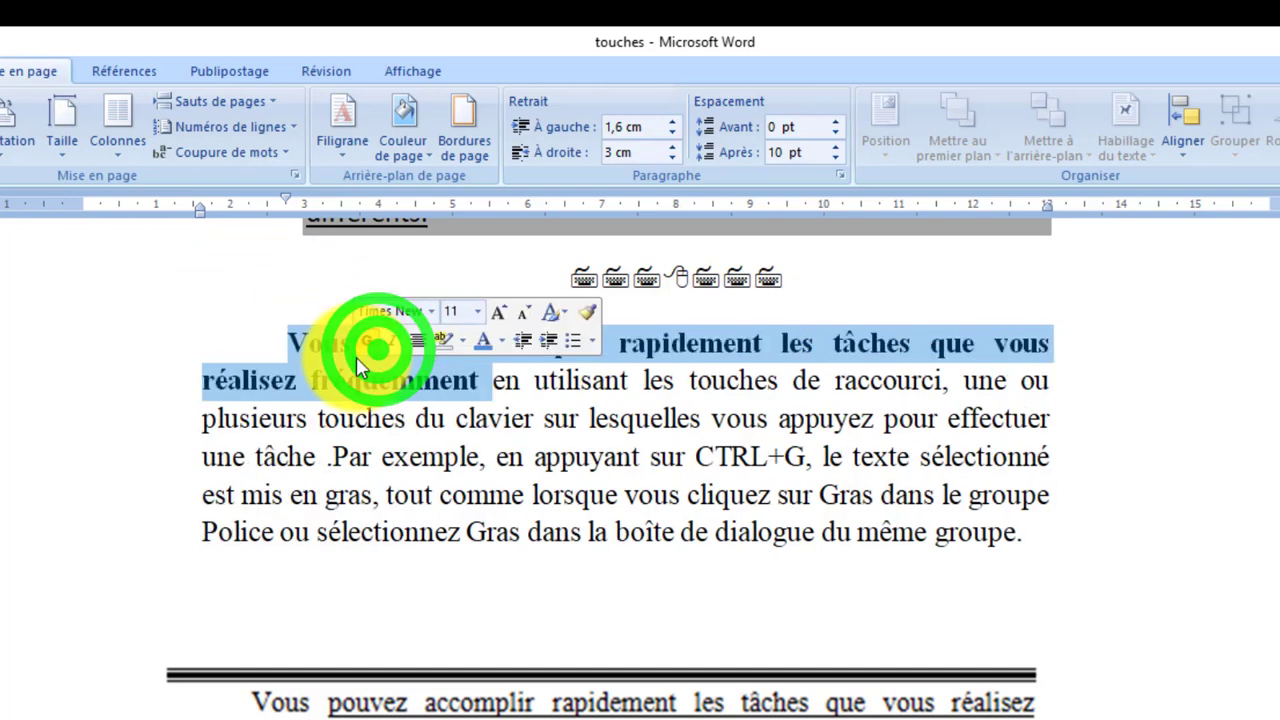
pyautogui.click(365, 346)
pyautogui.click(423, 387)
# - Underline "pouvez accomplir rapidement les tâches que vous réalisez fréquemment" in the pasted paragraph
pyautogui.moveTo(357, 343)
pyautogui.mouseDown()
pyautogui.moveTo(325, 345)
pyautogui.moveTo(350, 388)
pyautogui.moveTo(345, 372)
pyautogui.moveTo(367, 343)
pyautogui.moveTo(358, 322)
pyautogui.mouseUp()
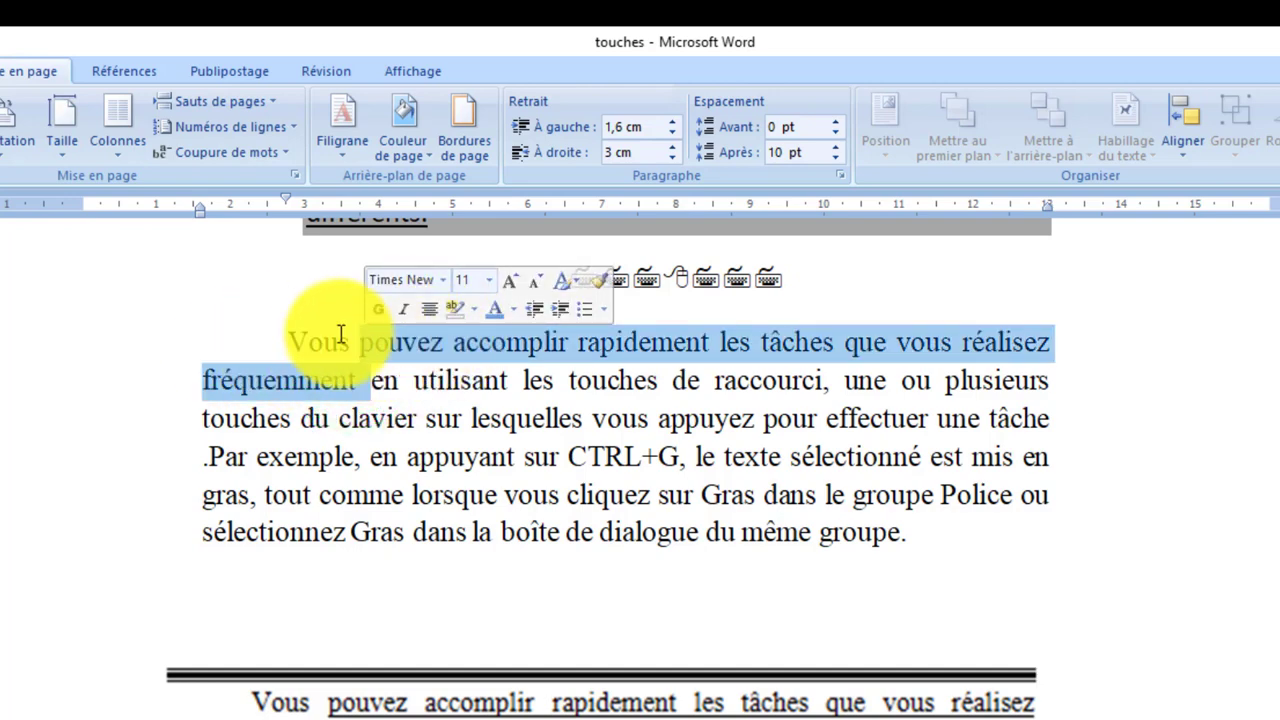
pyautogui.click(0, 71)
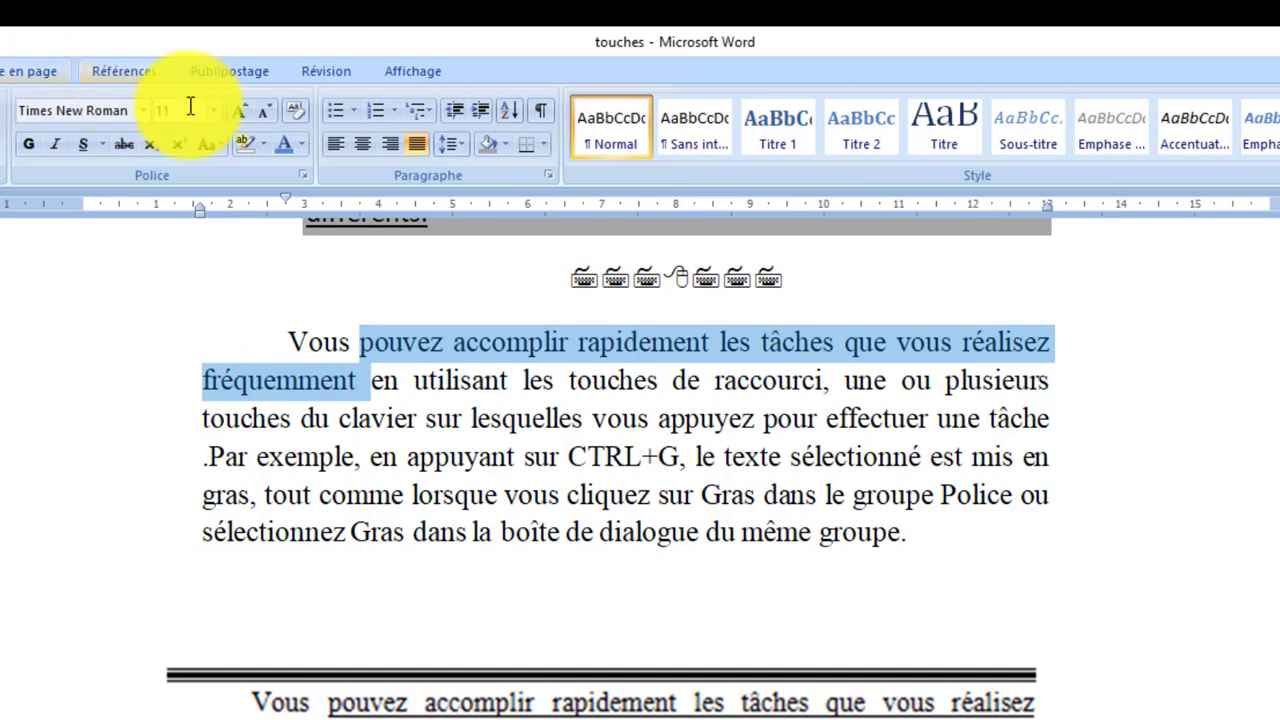
pyautogui.click(86, 146)
pyautogui.click(612, 474)
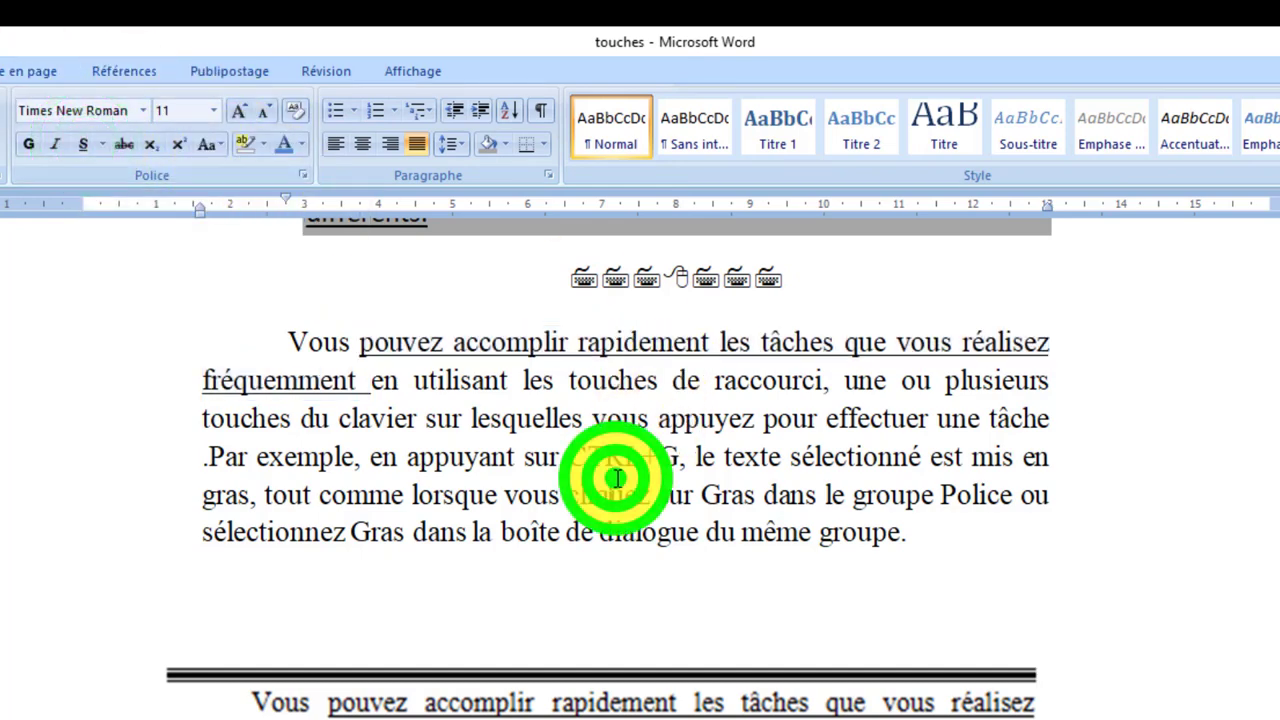
# - Colour the words "le texte sélectionné est mis en gras" blue in the pasted paragraph
pyautogui.moveTo(695, 458); pyautogui.dragTo(256, 486)
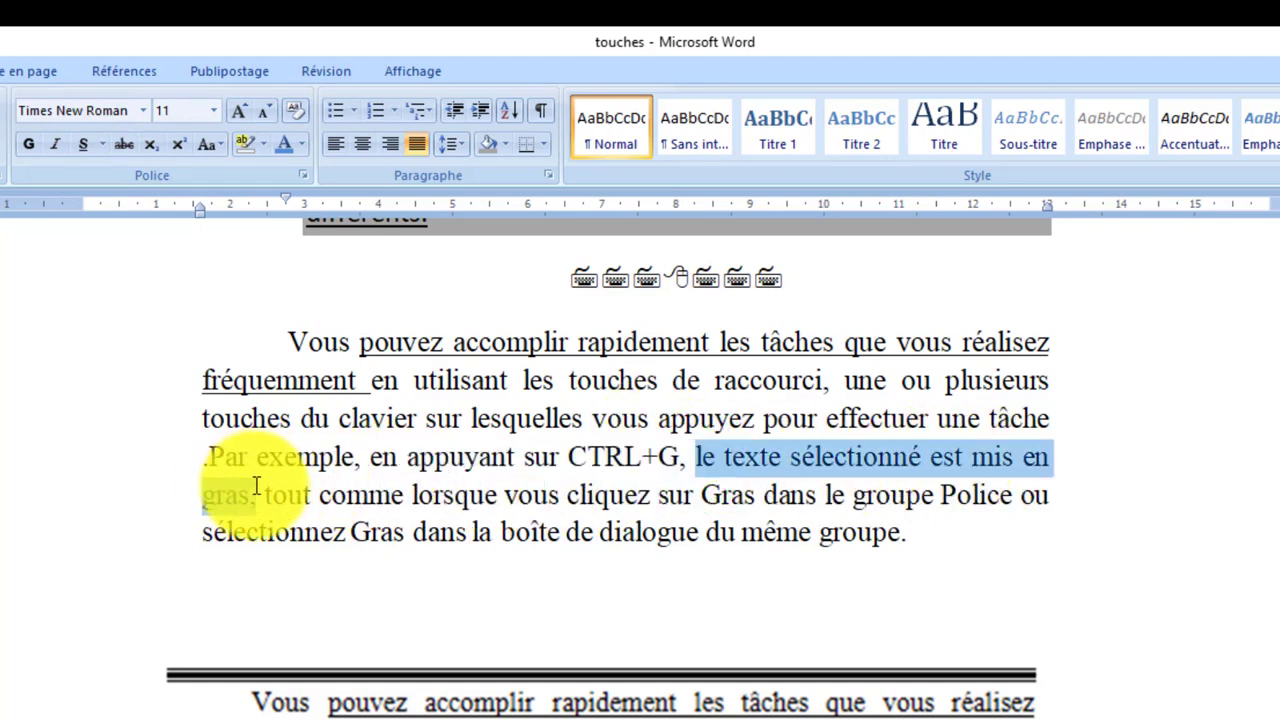
pyautogui.click(282, 143)
pyautogui.click(484, 370)
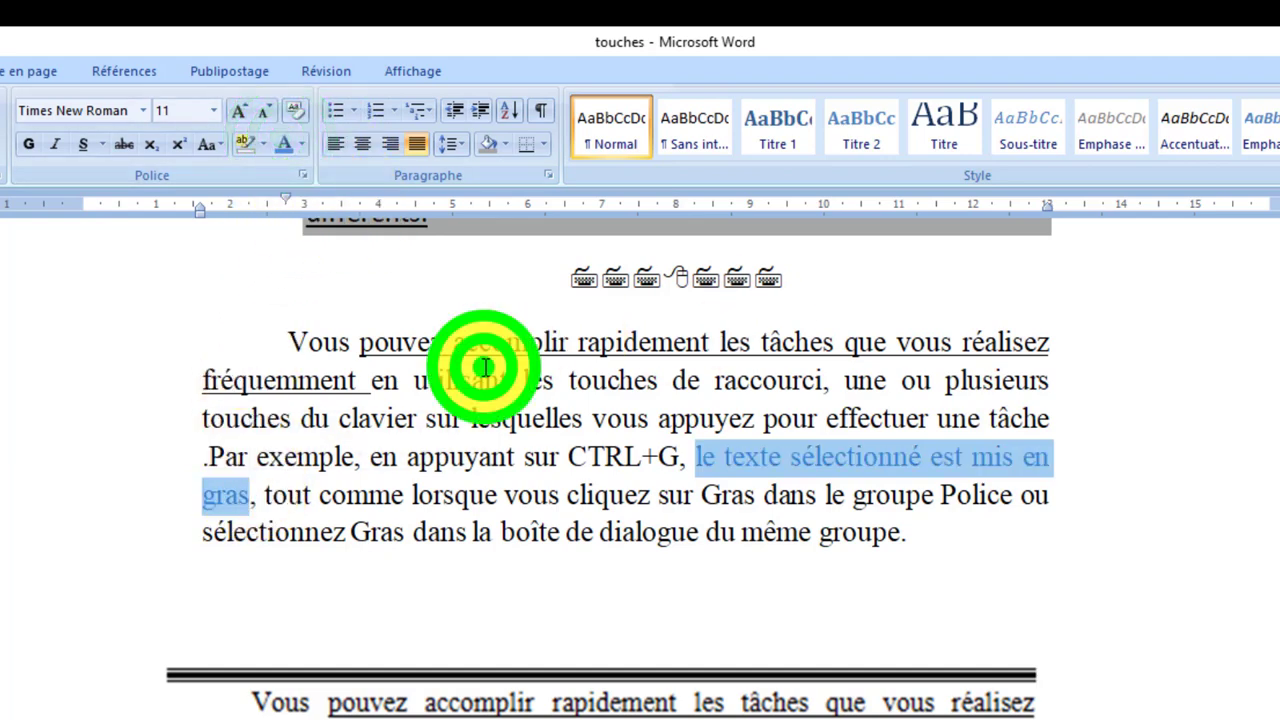
# - Widen the pasted paragraph by moving its right indent out to about 13.5 cm on the ruler
pyautogui.moveTo(1048, 206)
pyautogui.mouseDown()
pyautogui.moveTo(1078, 220)
pyautogui.moveTo(1068, 214)
pyautogui.mouseUp()
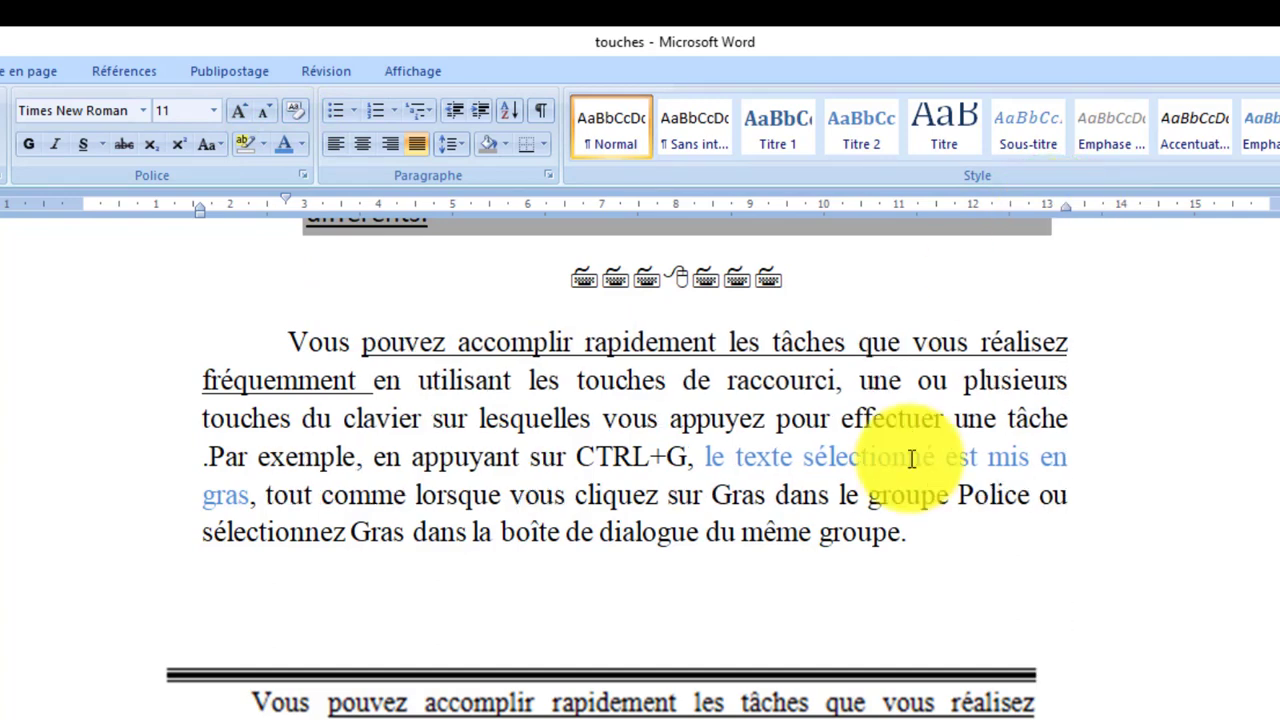
pyautogui.moveTo(1066, 208)
pyautogui.mouseDown()
pyautogui.moveTo(1093, 222)
pyautogui.moveTo(1078, 210)
pyautogui.mouseUp()
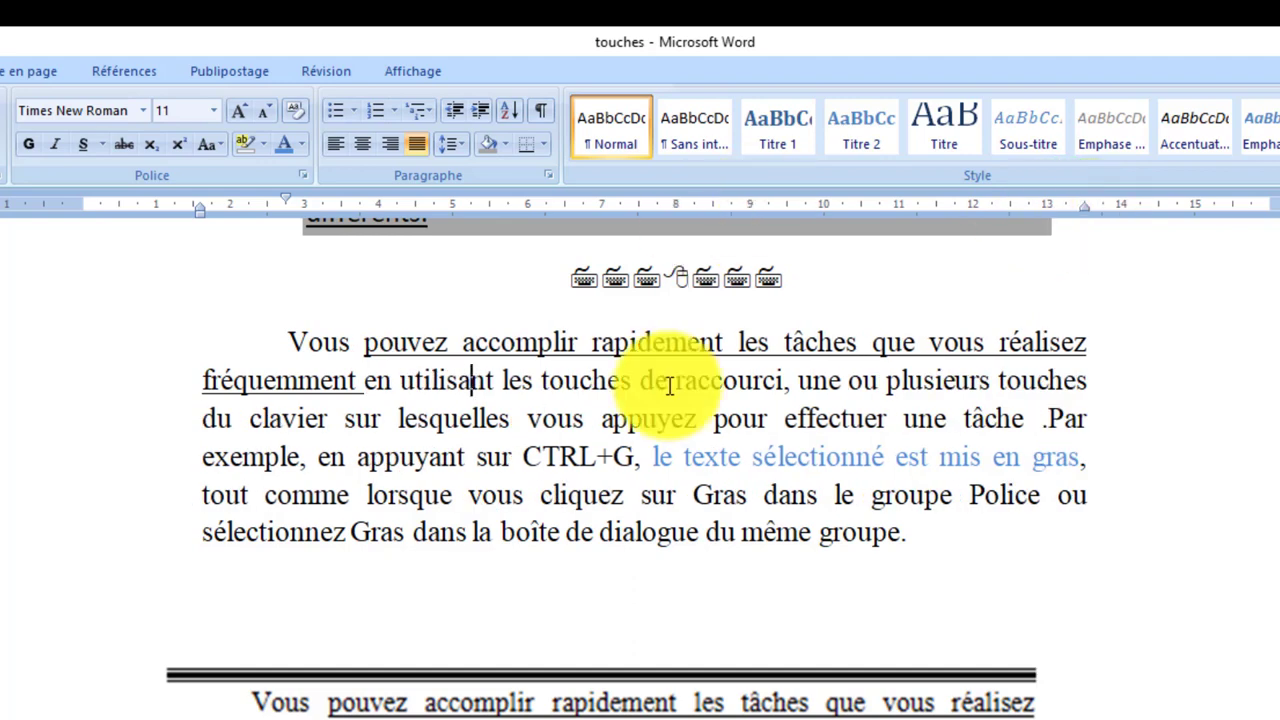
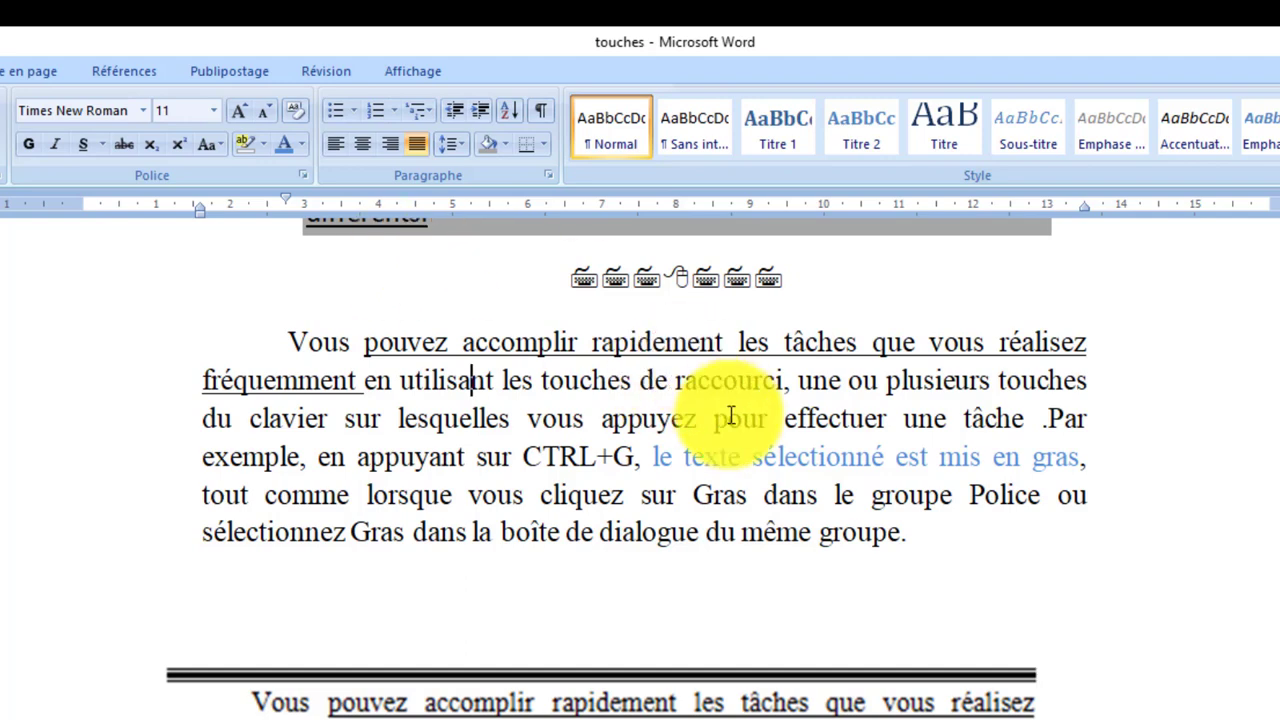
# - Open the borders and shading settings for the whole Times New Roman paragraph
pyautogui.tripleClick(400, 418)
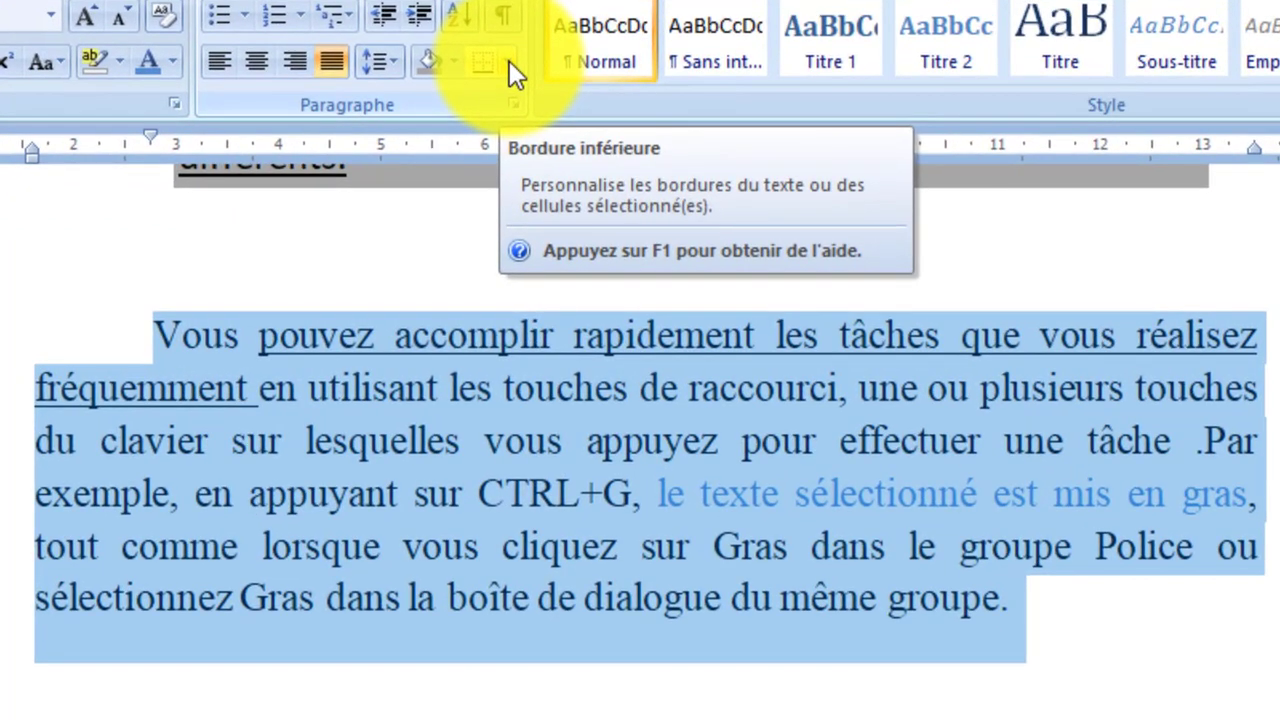
pyautogui.click(509, 60)
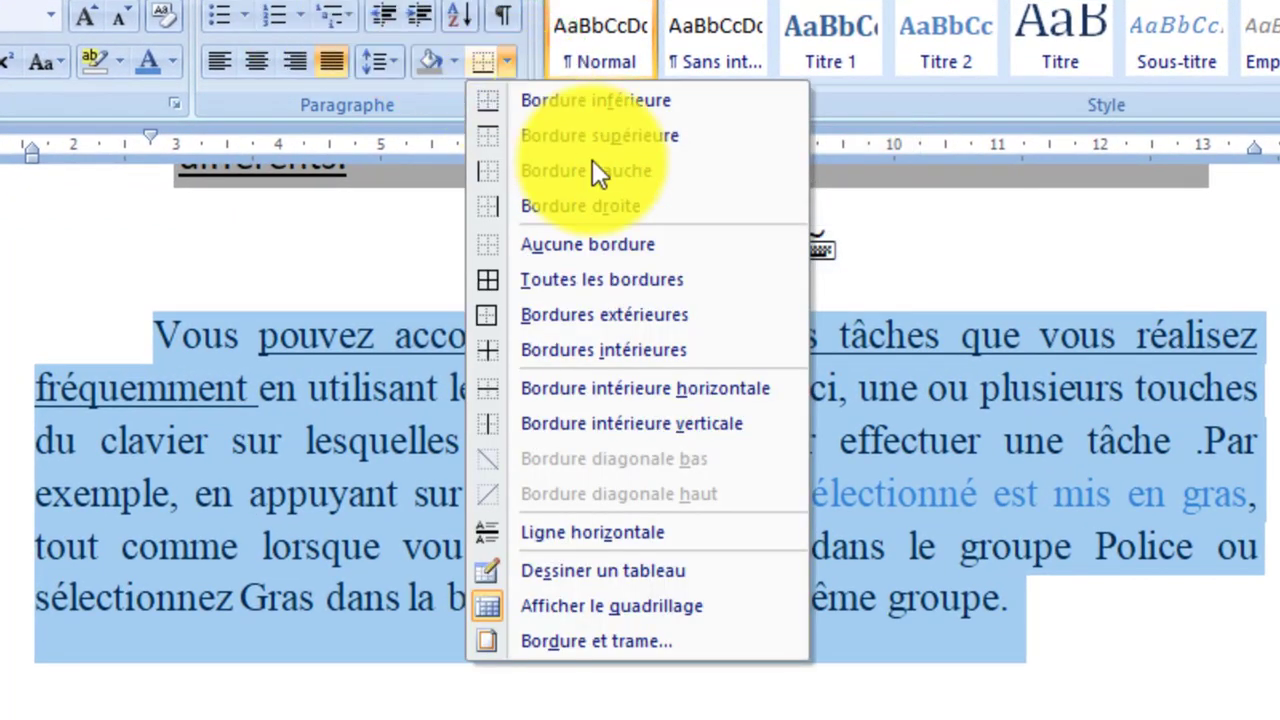
pyautogui.click(570, 638)
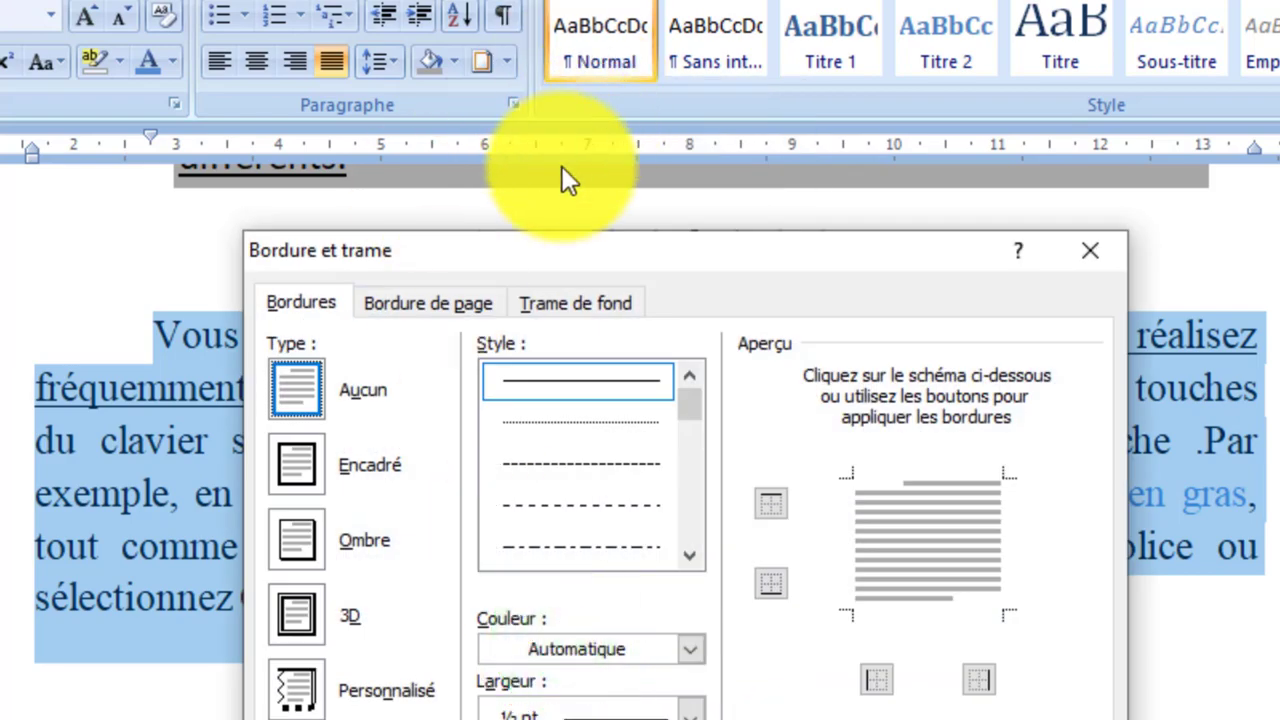
pyautogui.moveTo(549, 232); pyautogui.dragTo(1078, 226)
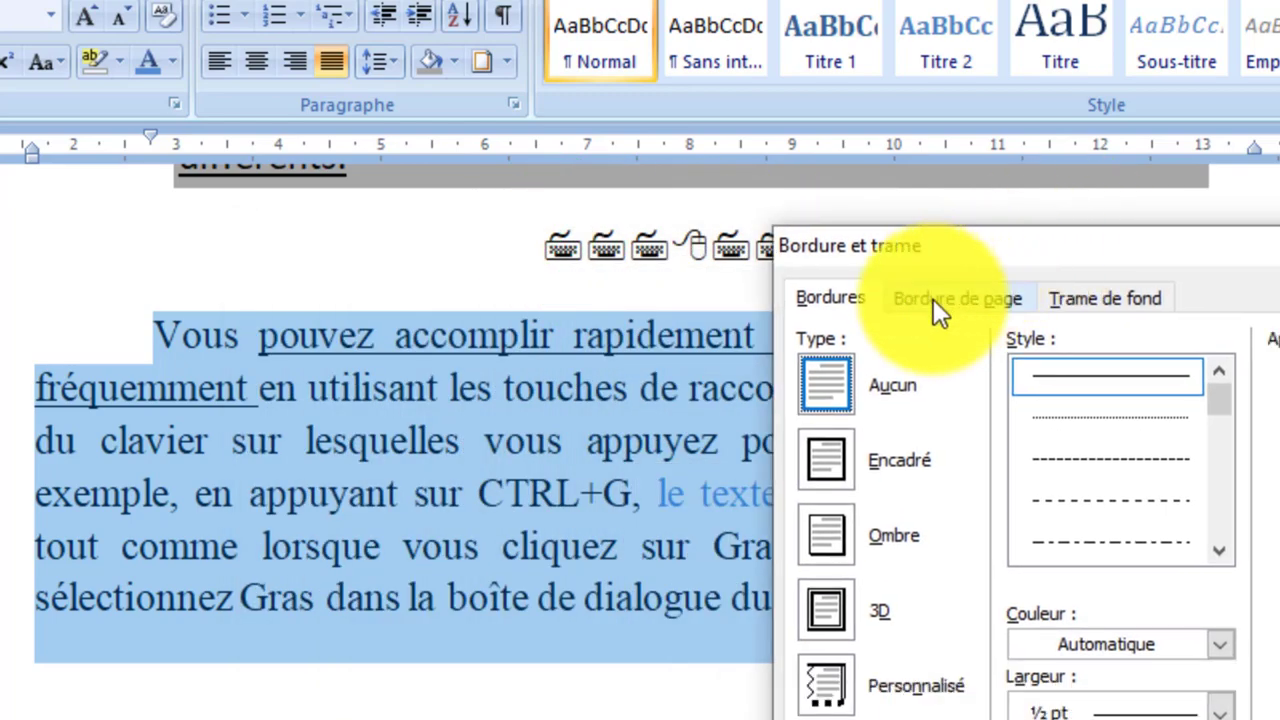
# - Look through the page border and background shading options and return to the paragraph border options
pyautogui.click(832, 300)
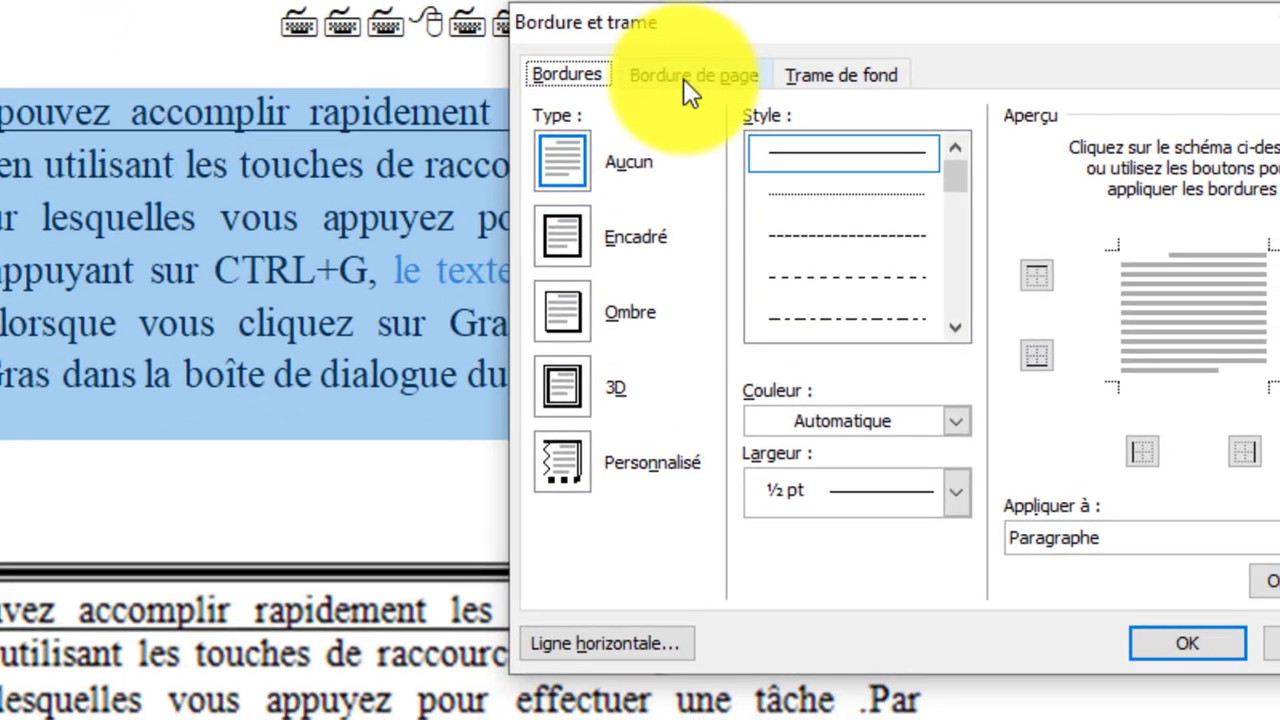
pyautogui.click(945, 301)
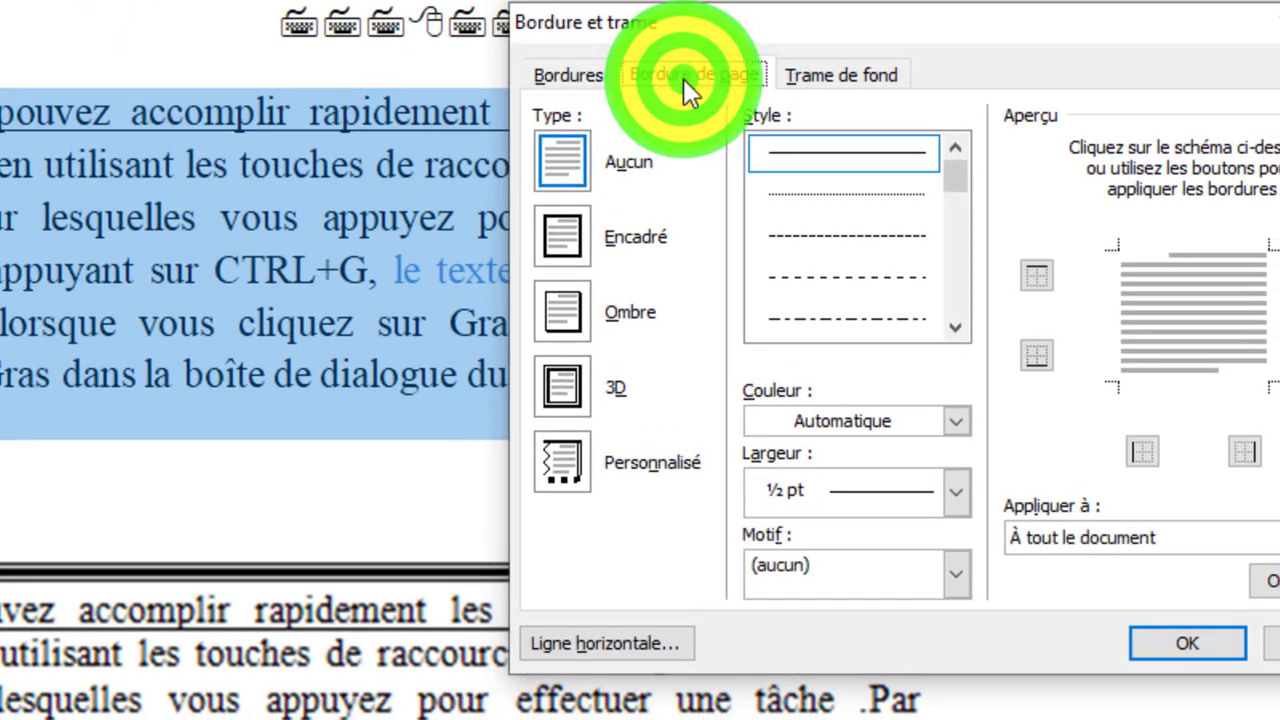
pyautogui.click(847, 68)
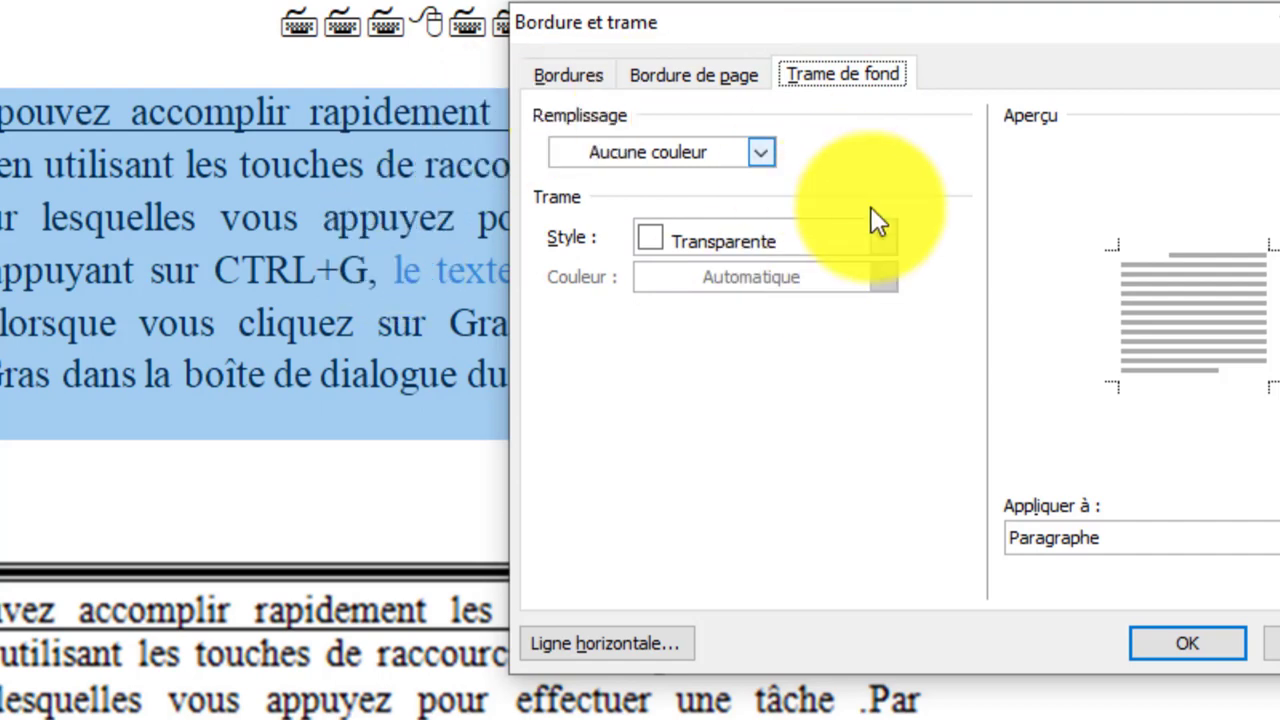
pyautogui.click(573, 80)
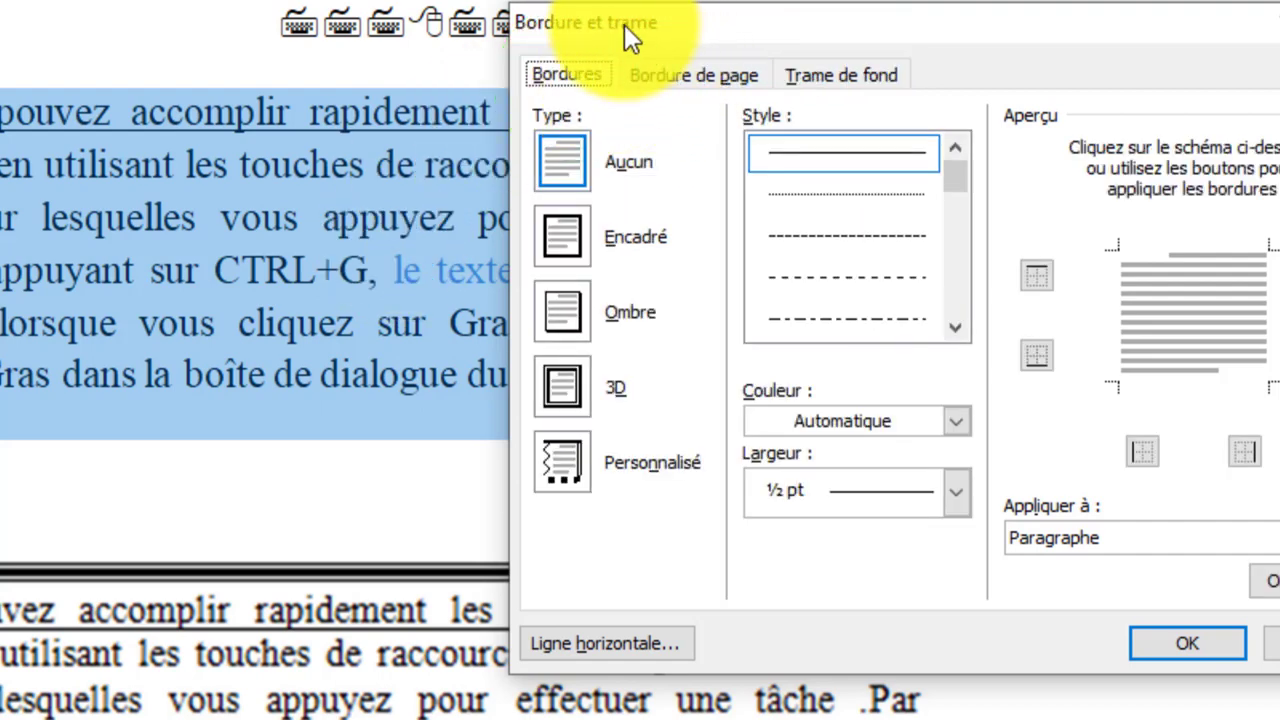
pyautogui.moveTo(624, 24); pyautogui.dragTo(706, 142)
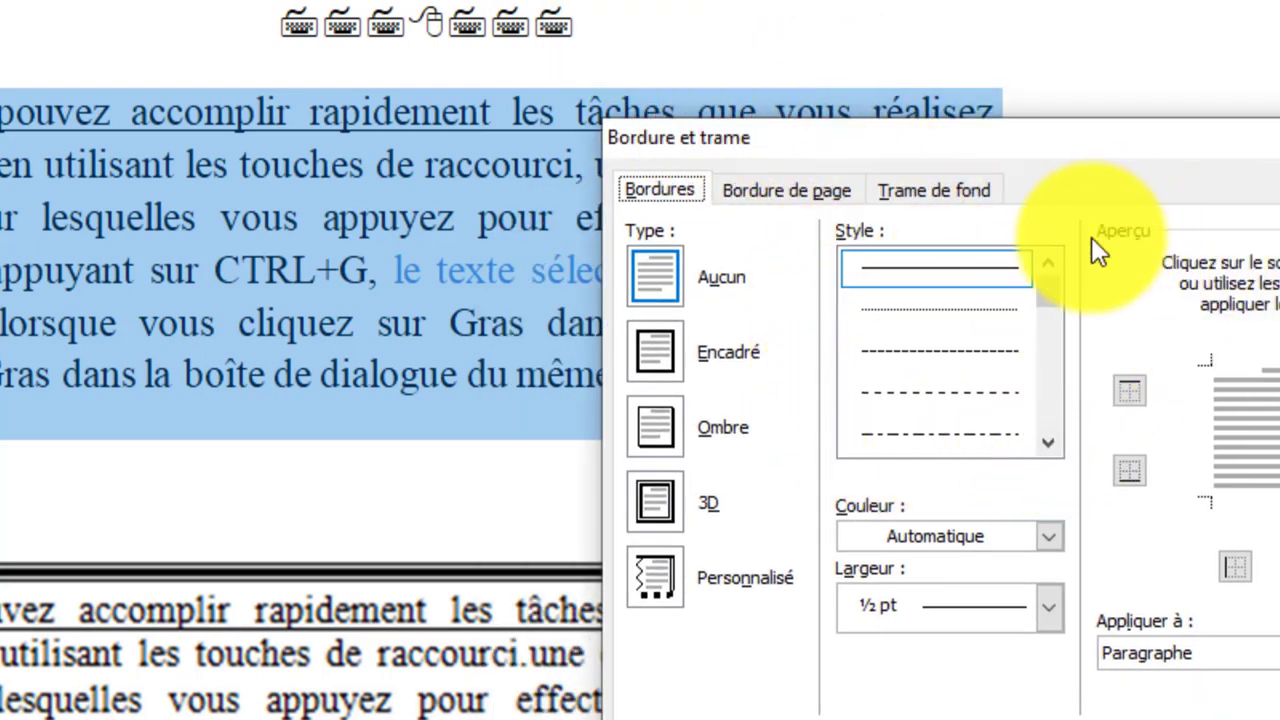
# - Choose the 3 pt triple line style with a thick middle line as the paragraph's box border
pyautogui.click(1054, 444)
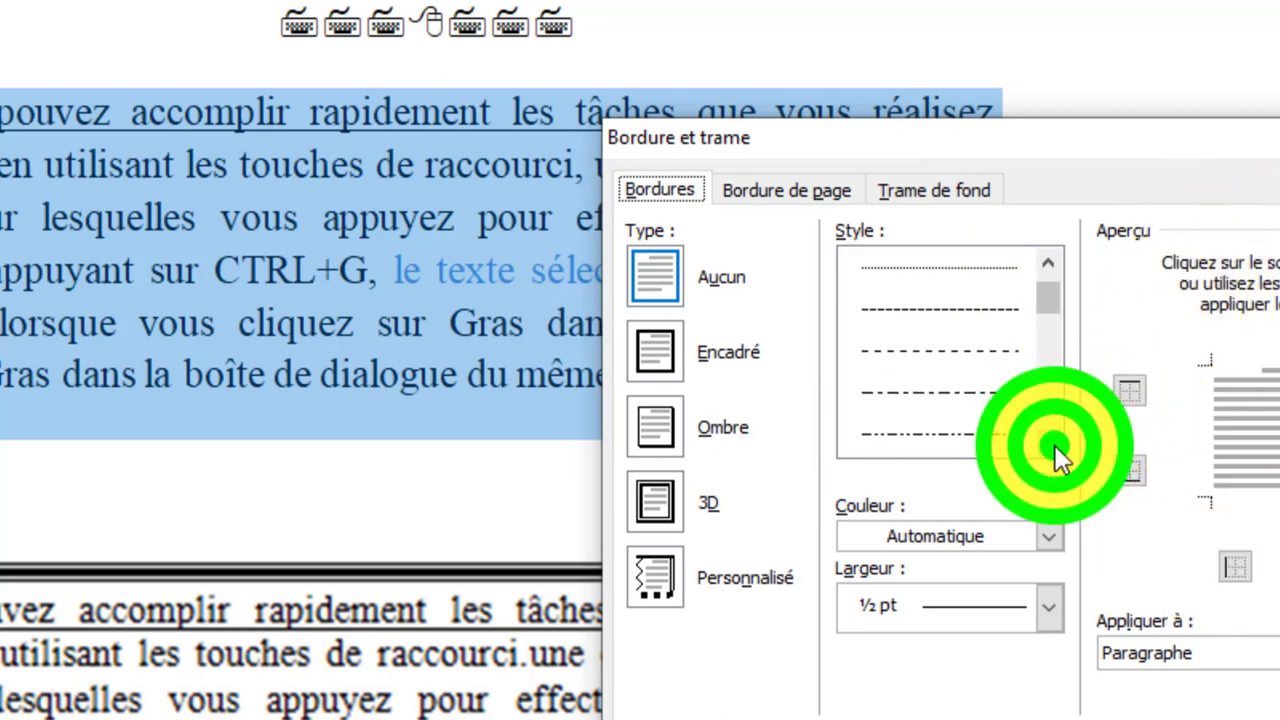
pyautogui.click(1054, 444)
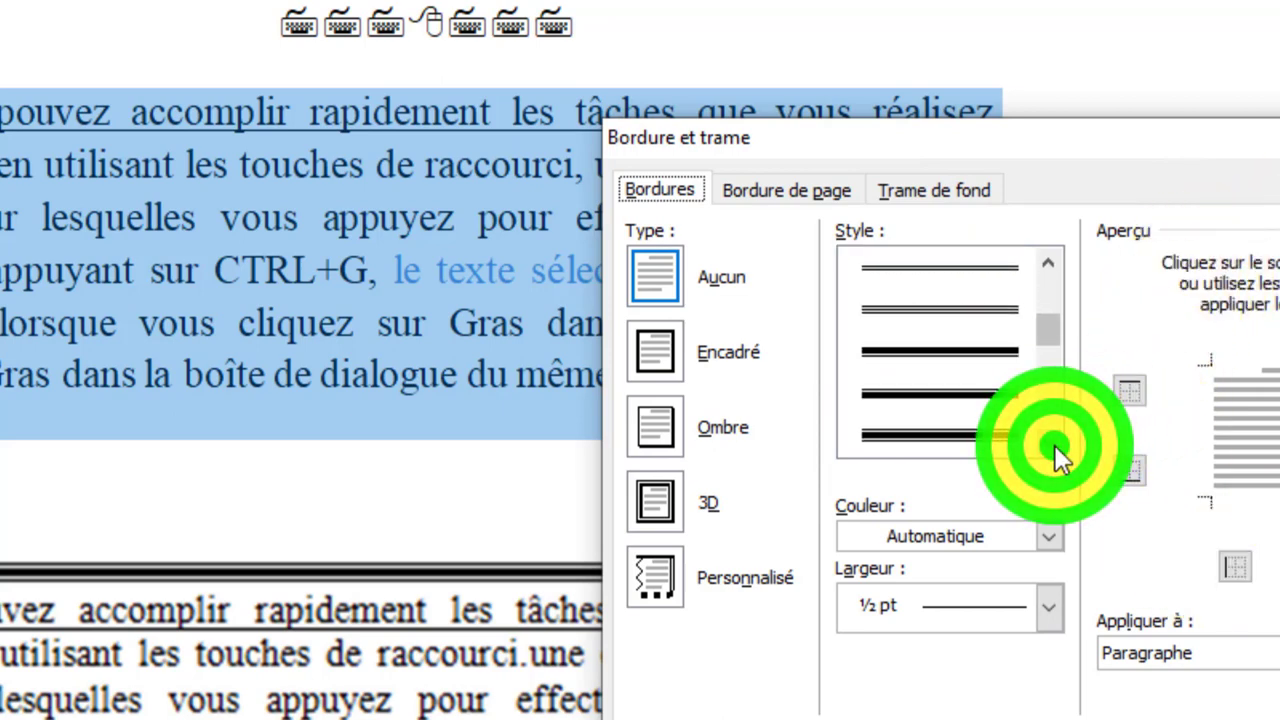
pyautogui.click(968, 441)
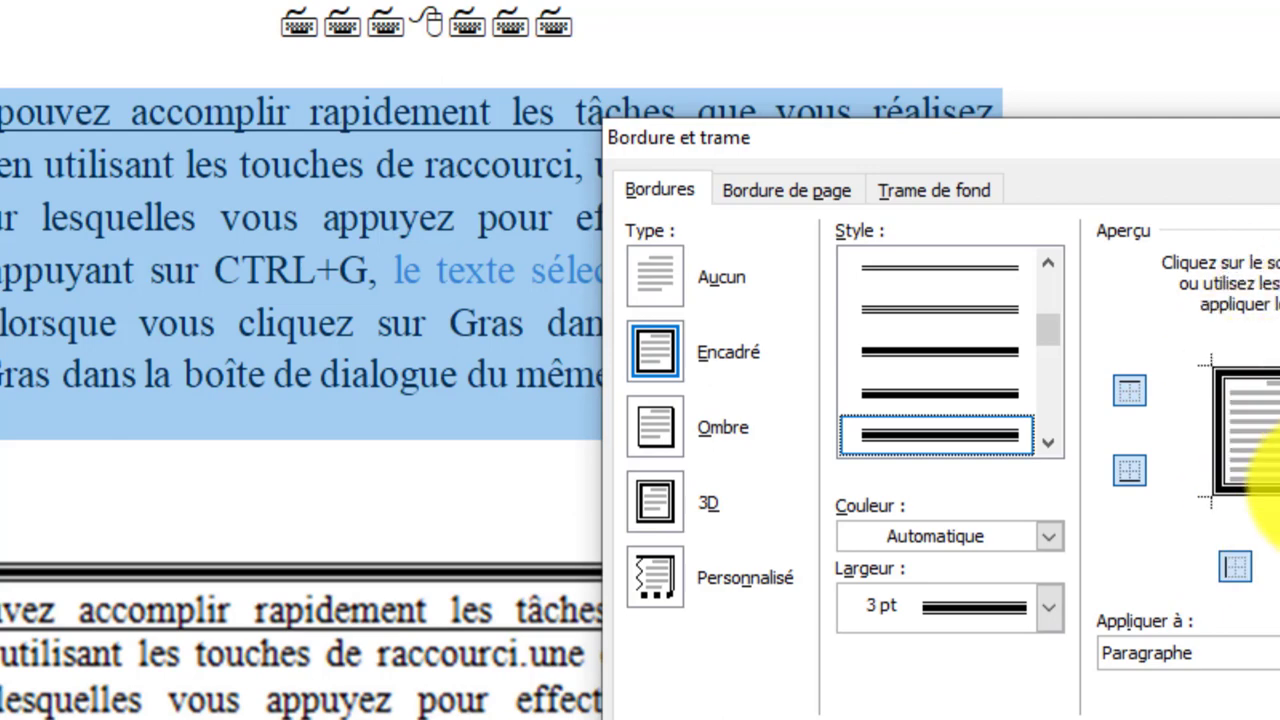
# - Try applying the border to the text only and set it back to the whole paragraph
pyautogui.click(1234, 672)
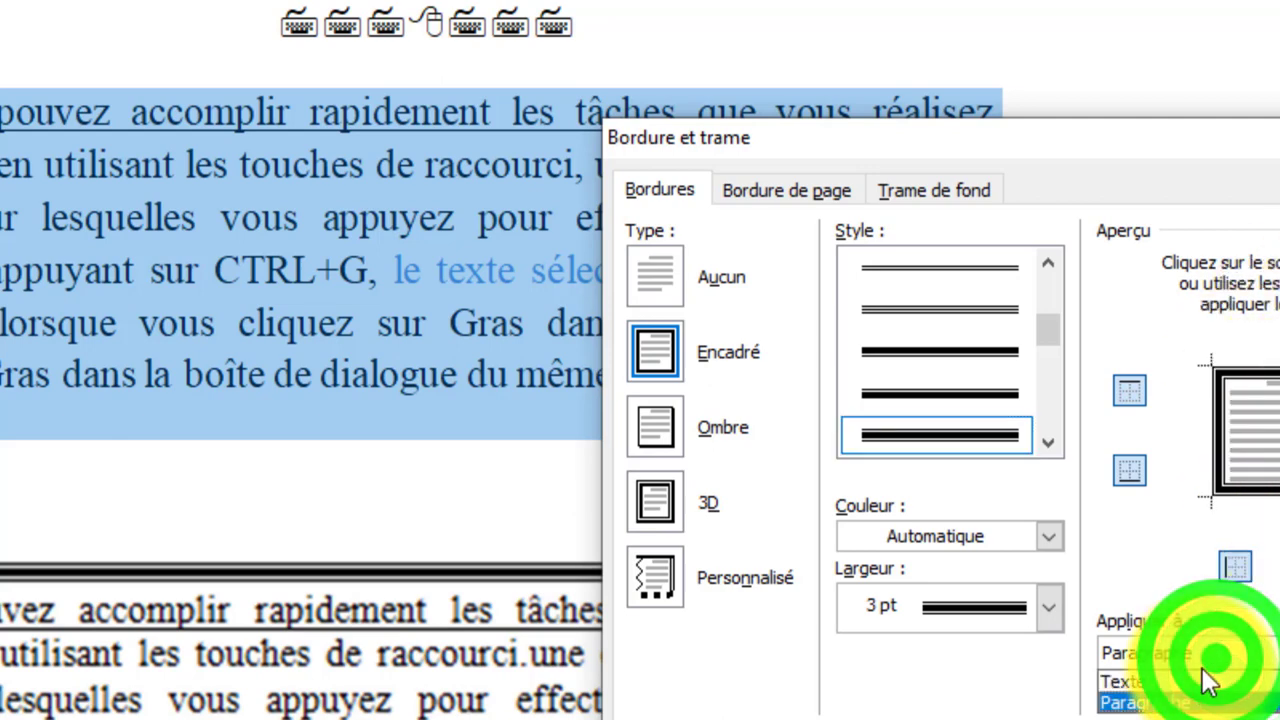
pyautogui.click(1168, 677)
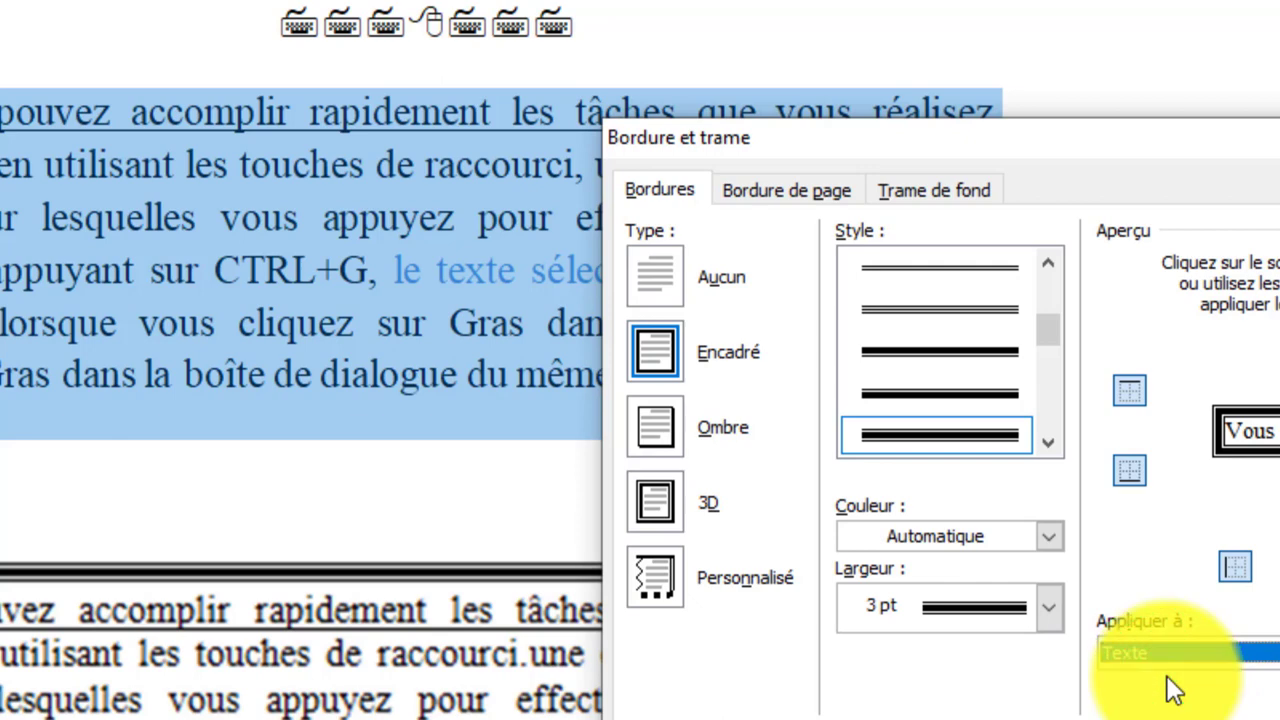
pyautogui.click(1146, 653)
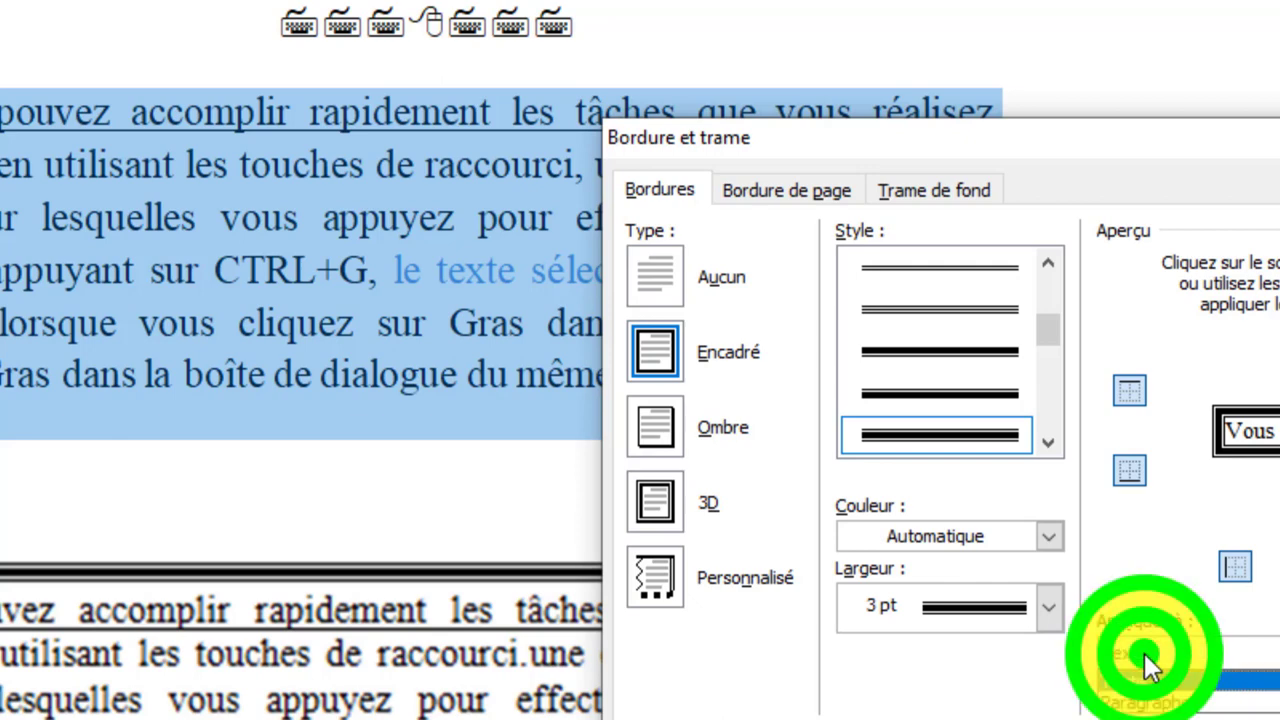
pyautogui.click(1165, 704)
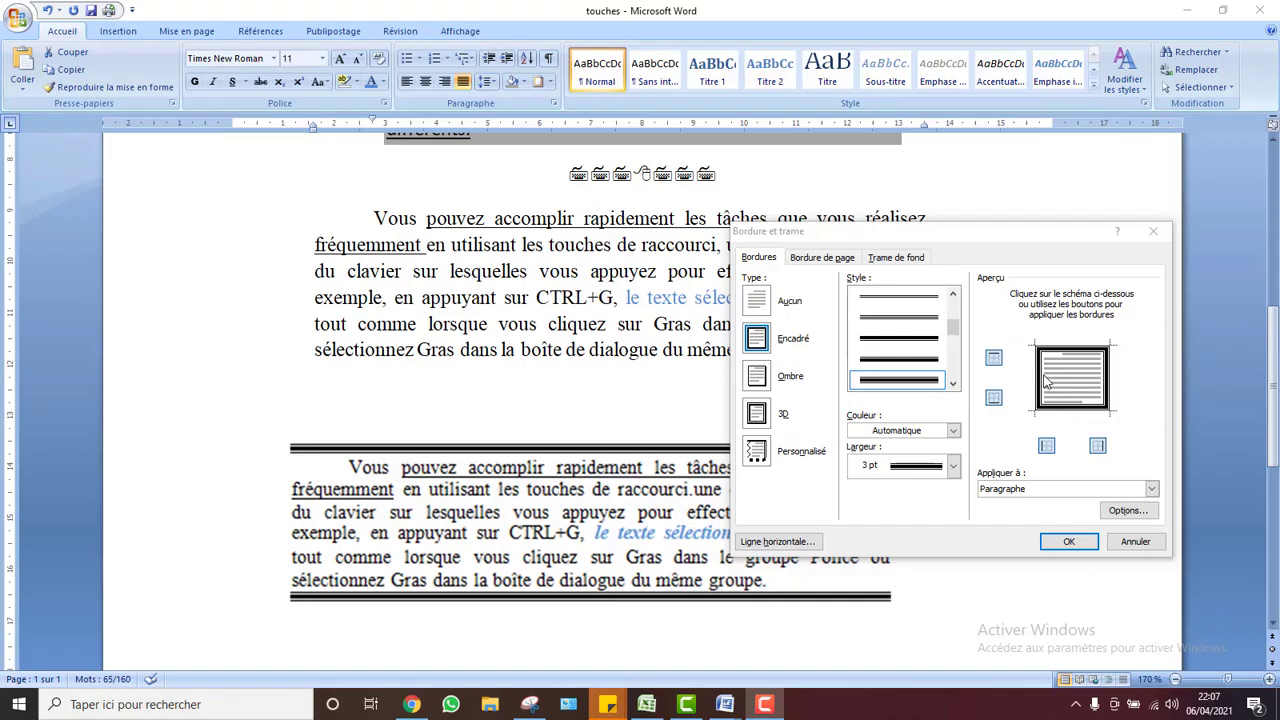
# - Remove the left and right borders so only the top and bottom triple lines remain, and apply them to the paragraph
pyautogui.click(1035, 377)
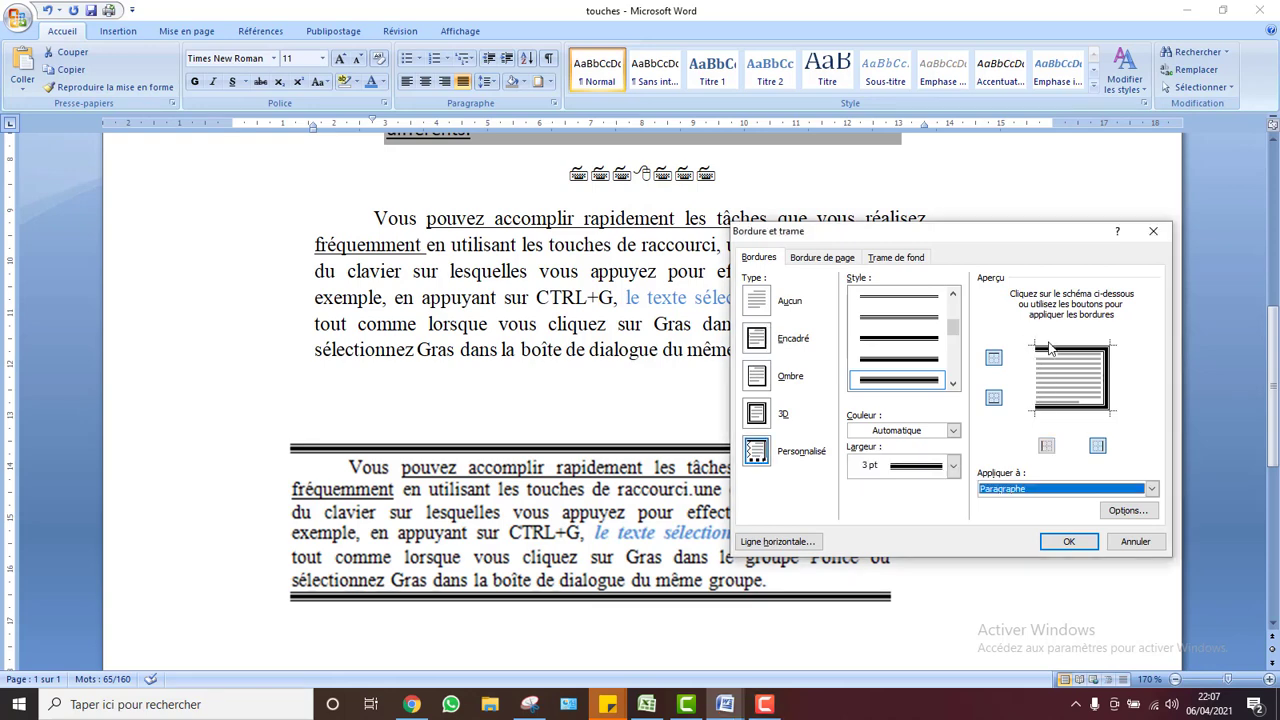
pyautogui.click(1096, 448)
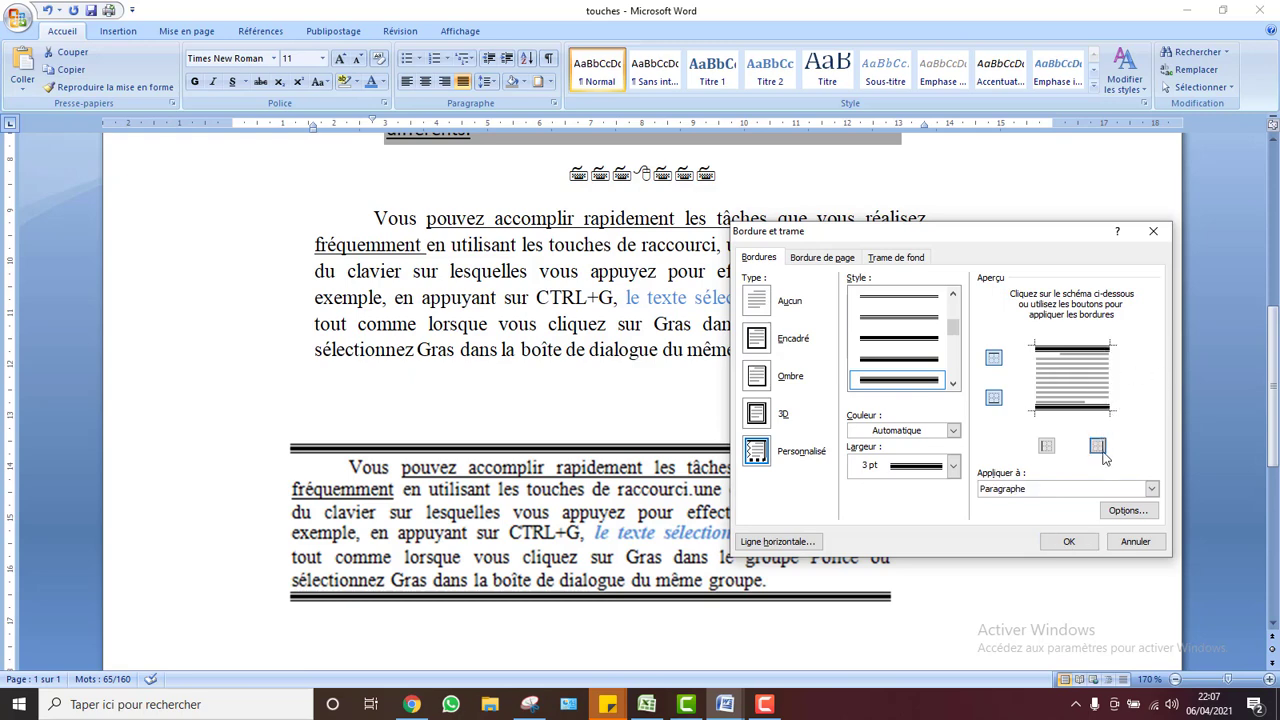
pyautogui.click(1061, 351)
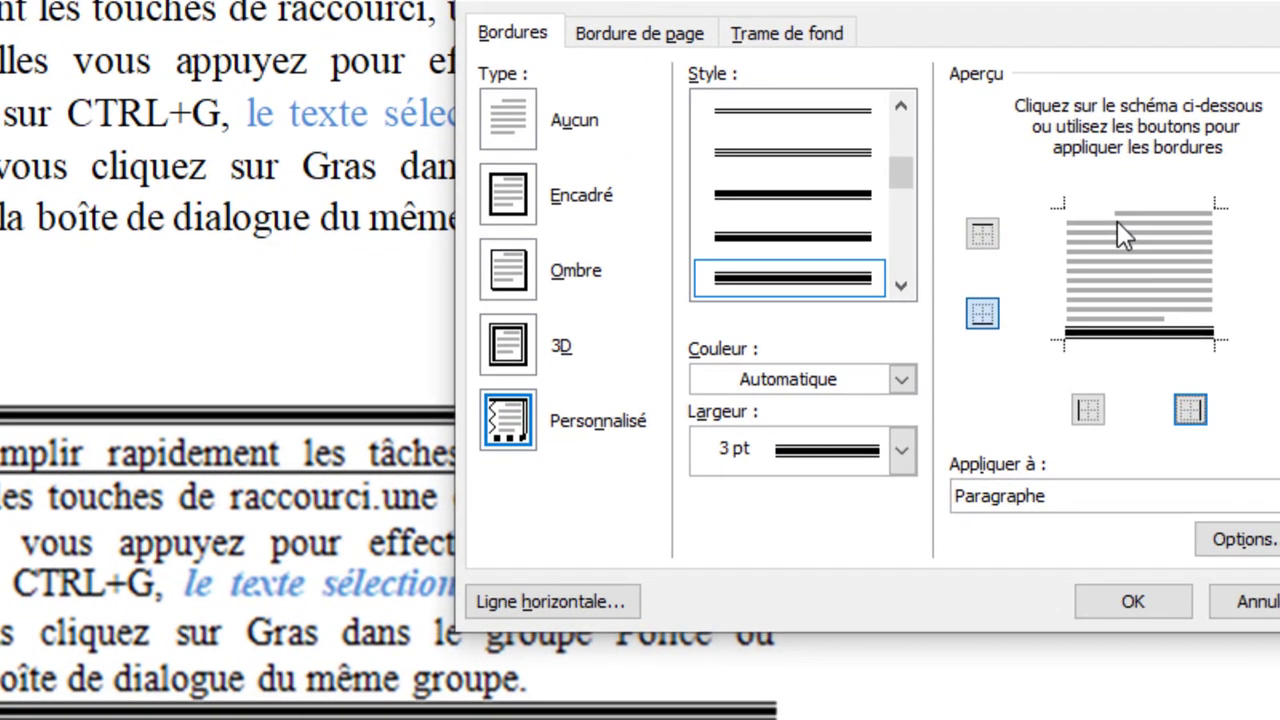
pyautogui.click(1120, 212)
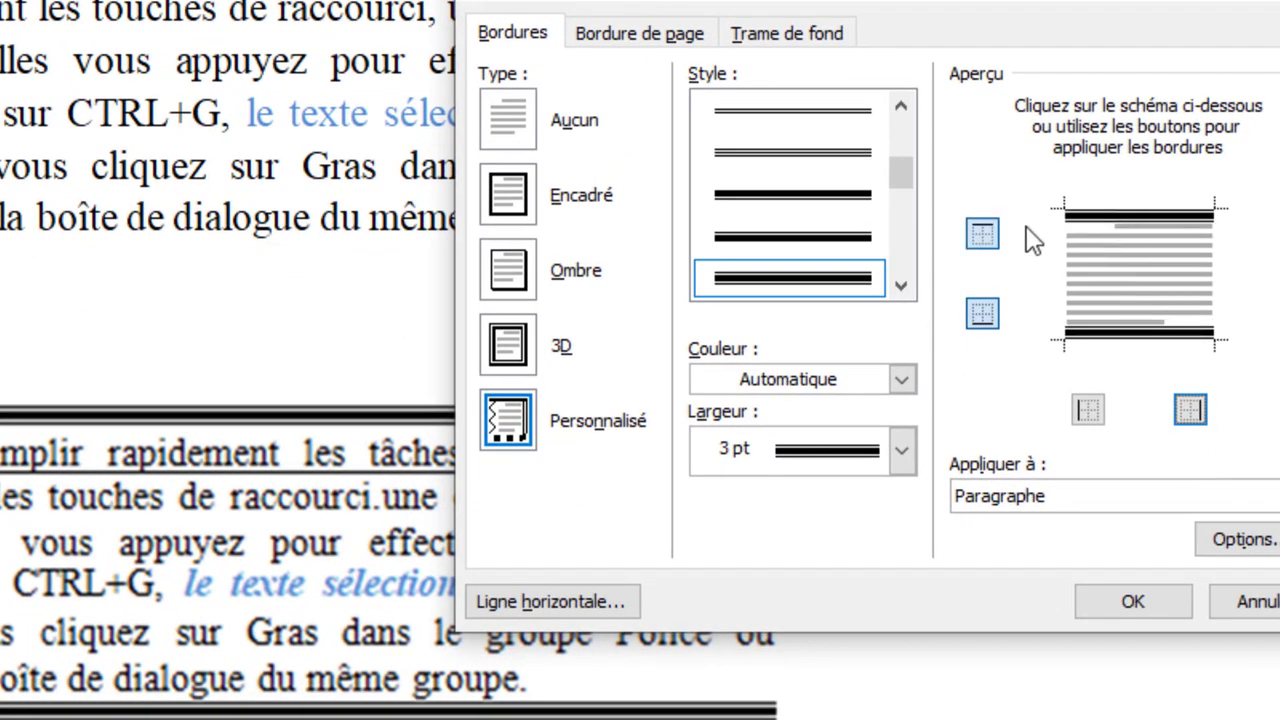
pyautogui.click(990, 233)
pyautogui.click(990, 233)
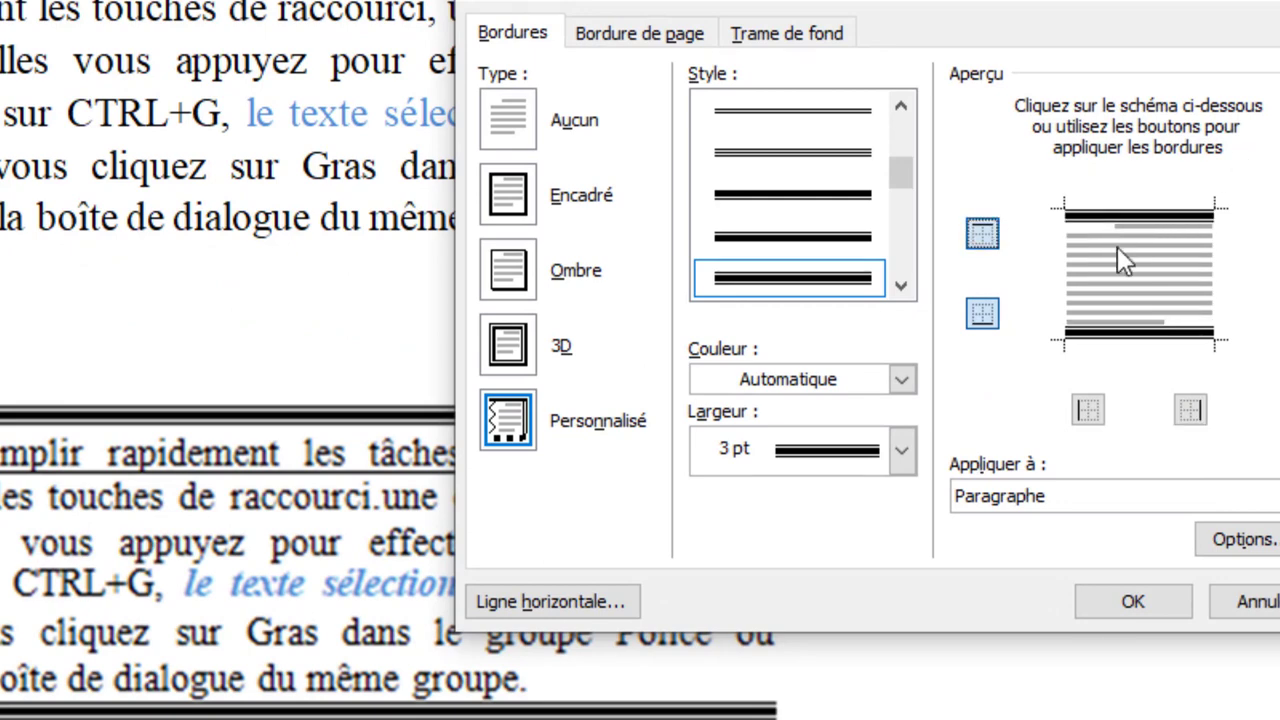
pyautogui.click(1136, 598)
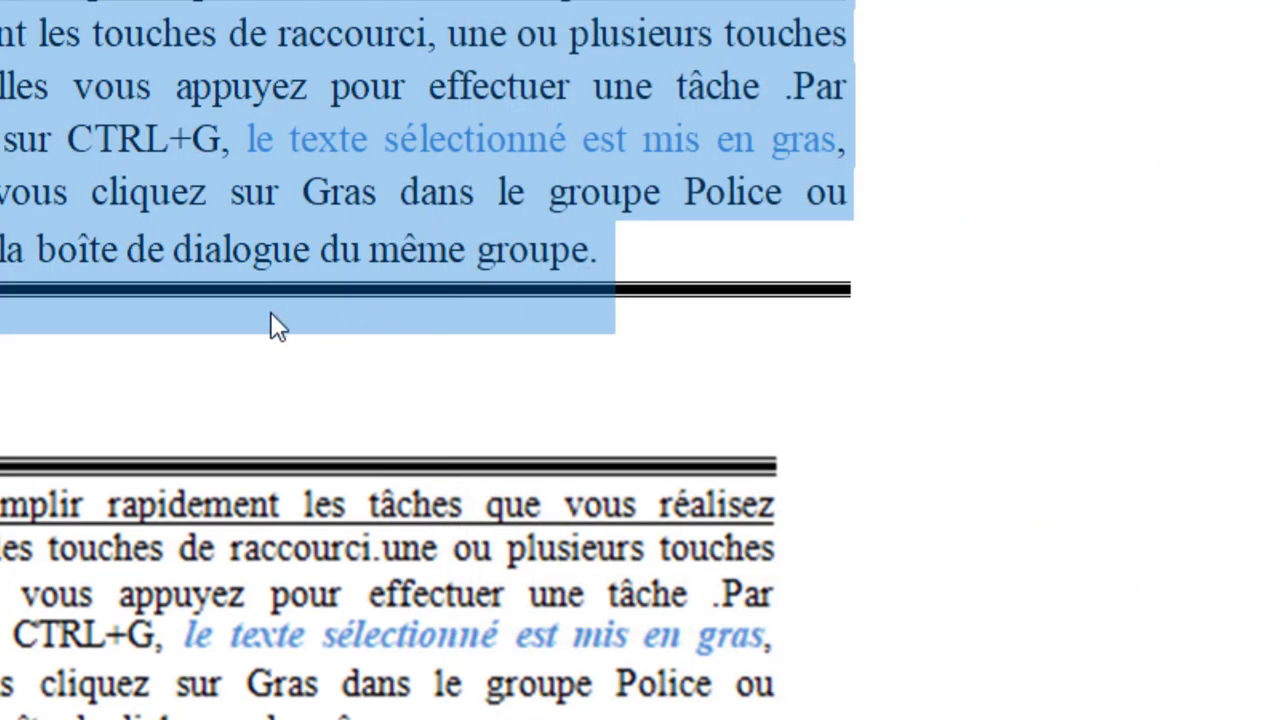
pyautogui.click(272, 249)
# - Copy the opening paragraph and the shaded "Si vous utilisez Word" paragraph, and paste them below the bordered paragraph
pyautogui.scroll(-5, 272, 249)
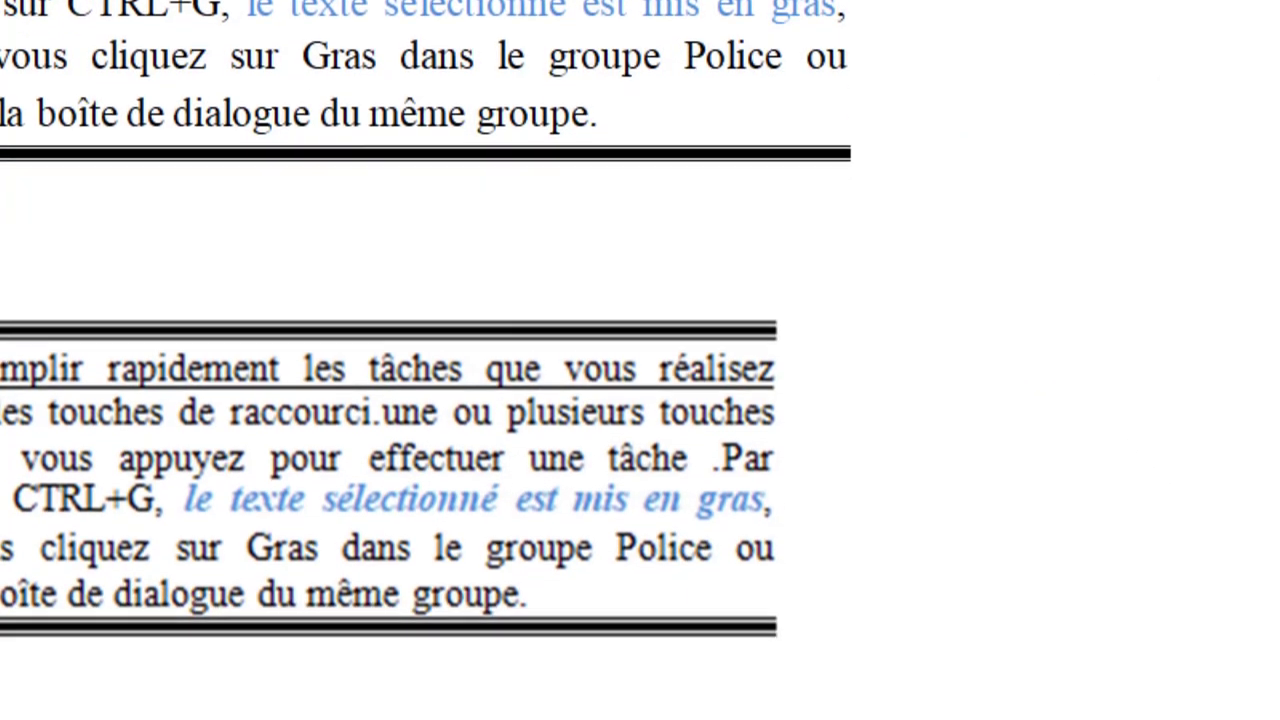
pyautogui.scroll(4, 272, 249)
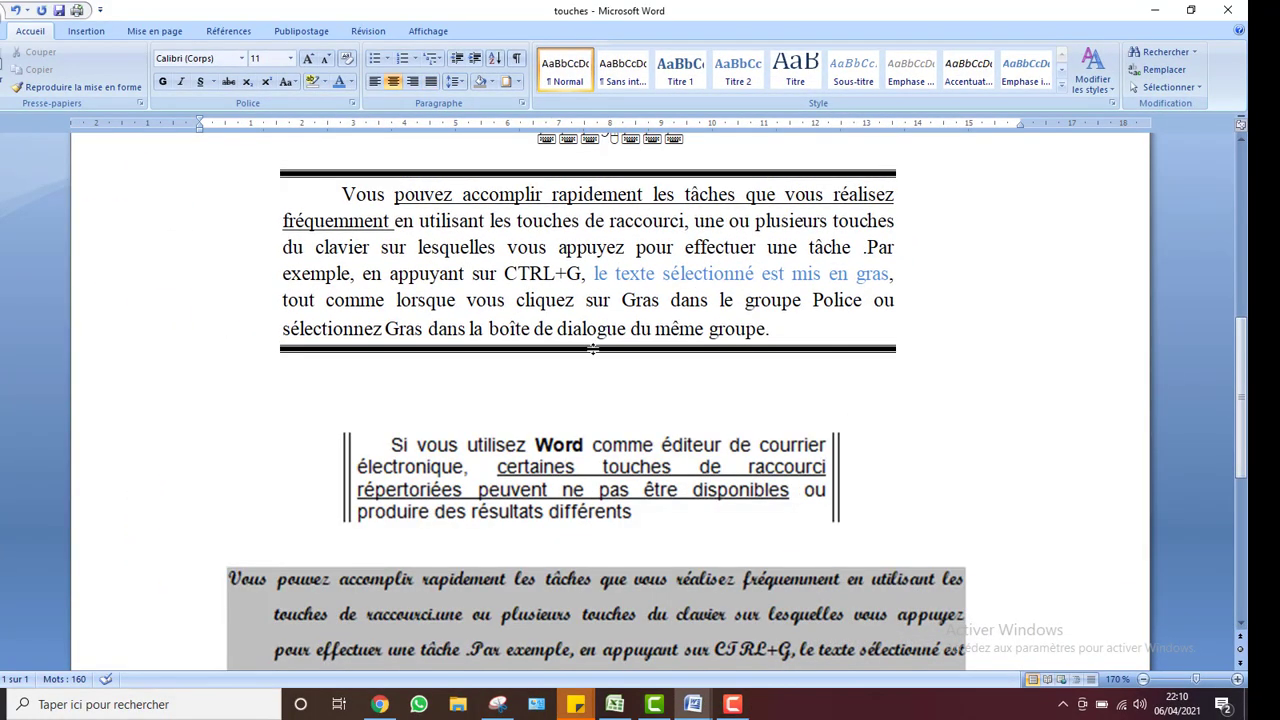
pyautogui.scroll(2, 1240, 458)
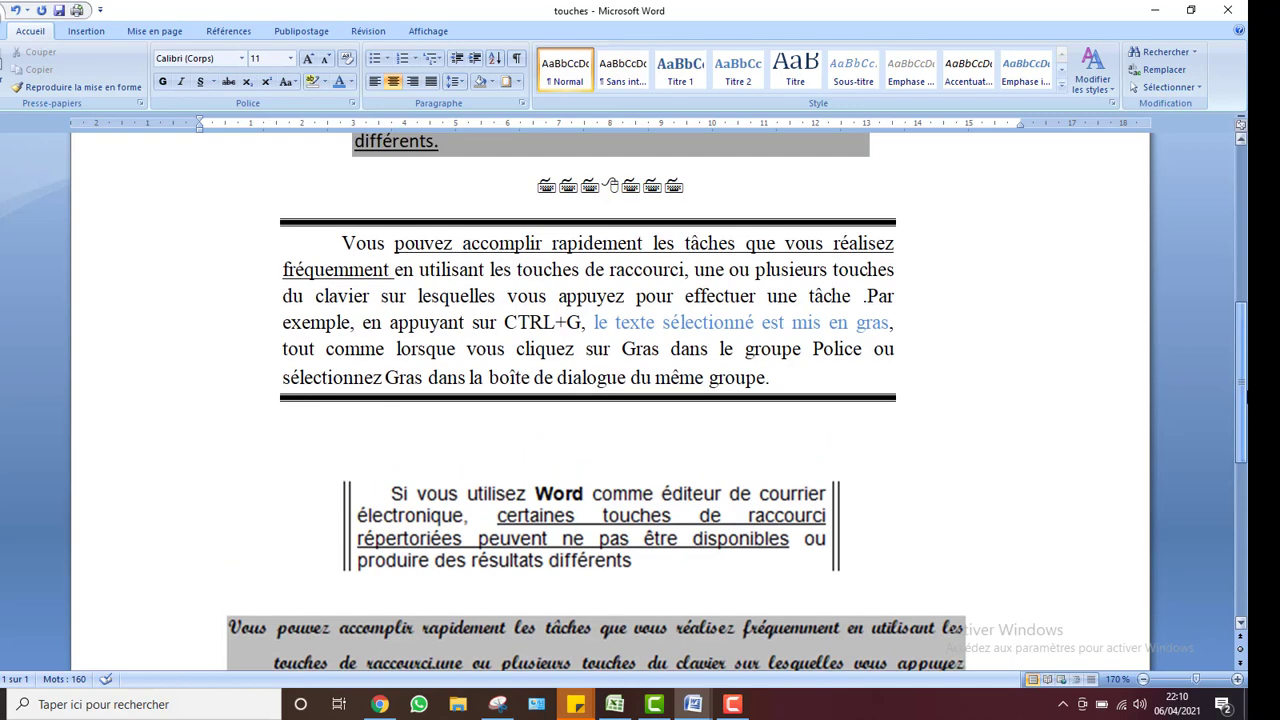
pyautogui.scroll(-5, 1240, 458)
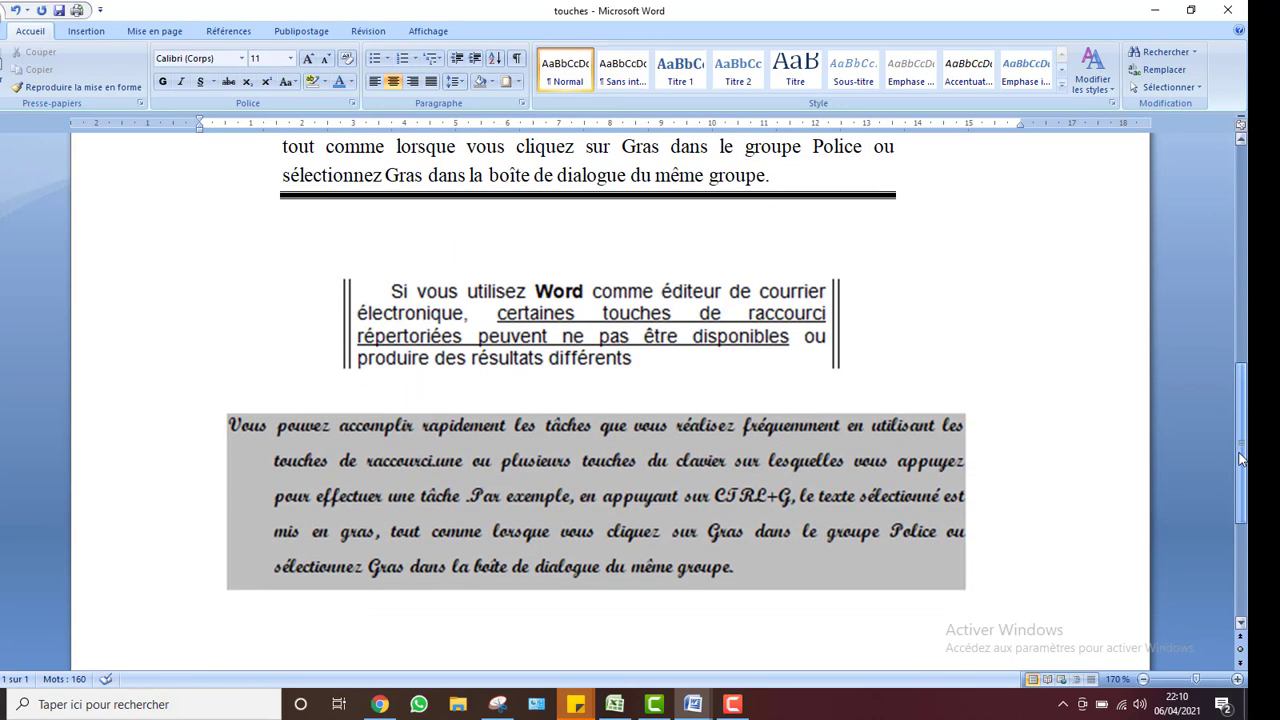
pyautogui.moveTo(1240, 455); pyautogui.dragTo(1240, 288)
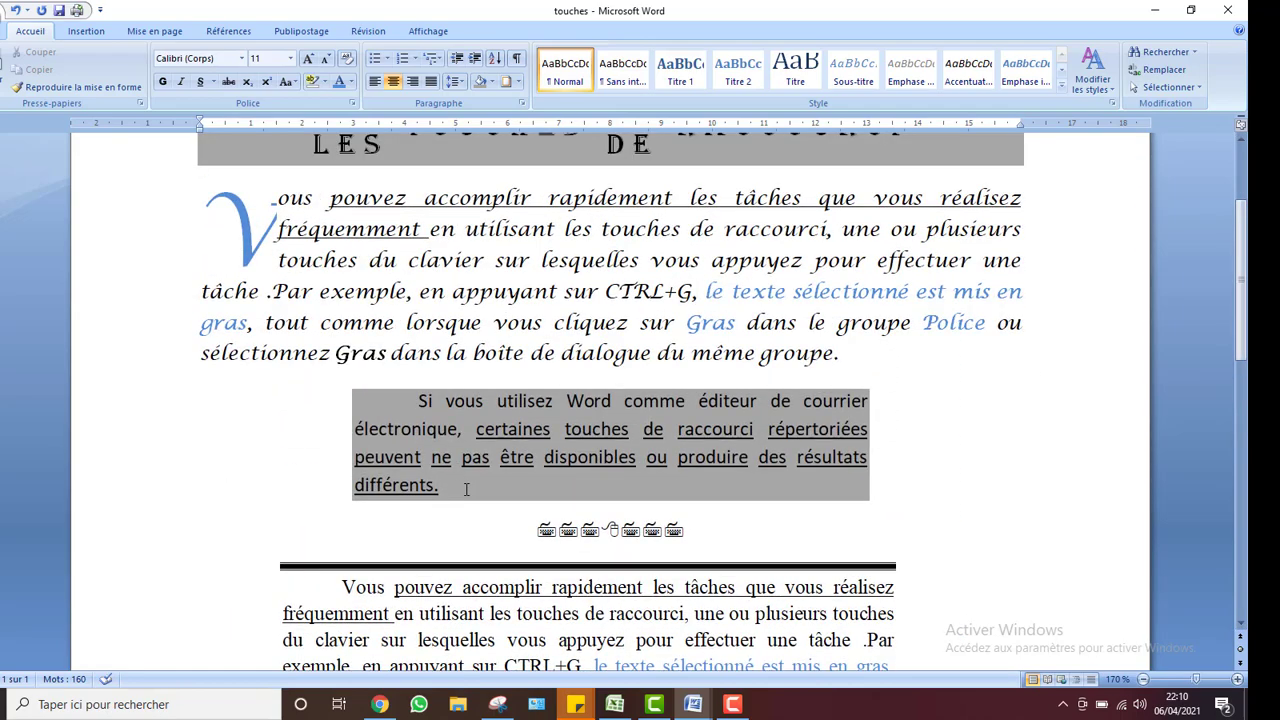
pyautogui.moveTo(442, 488); pyautogui.dragTo(277, 197)
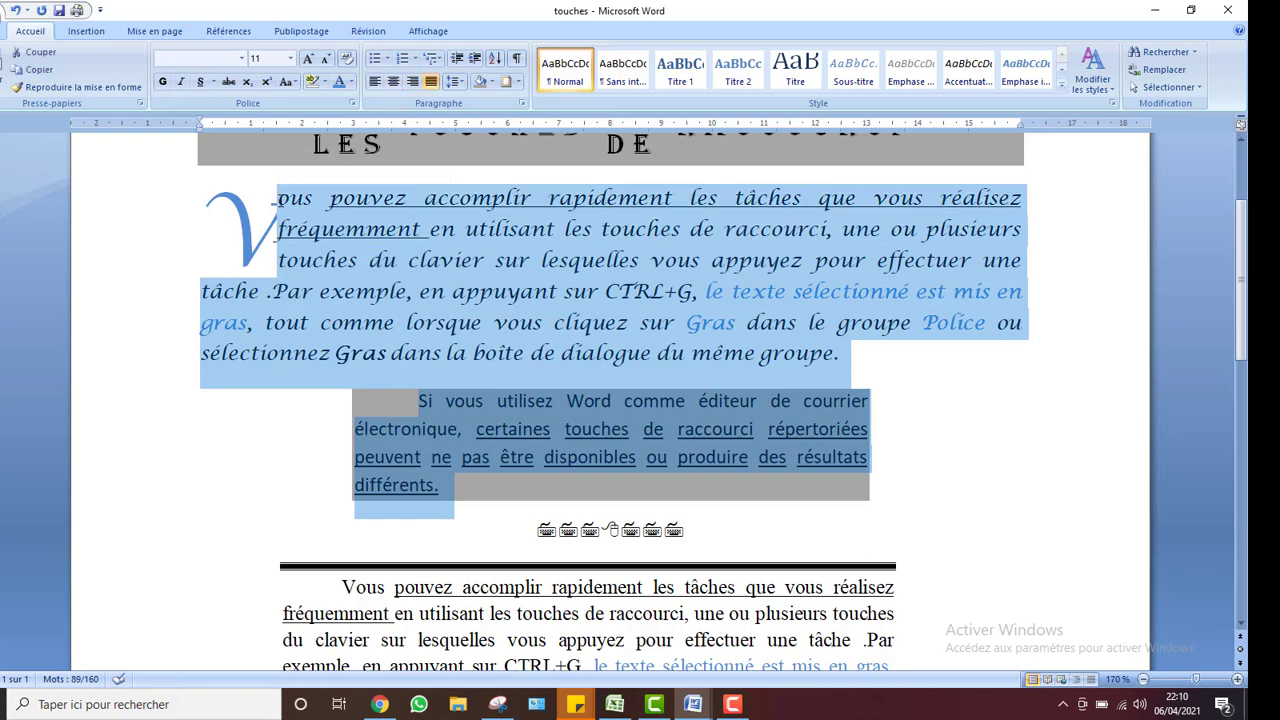
pyautogui.moveTo(1241, 255); pyautogui.dragTo(1241, 377)
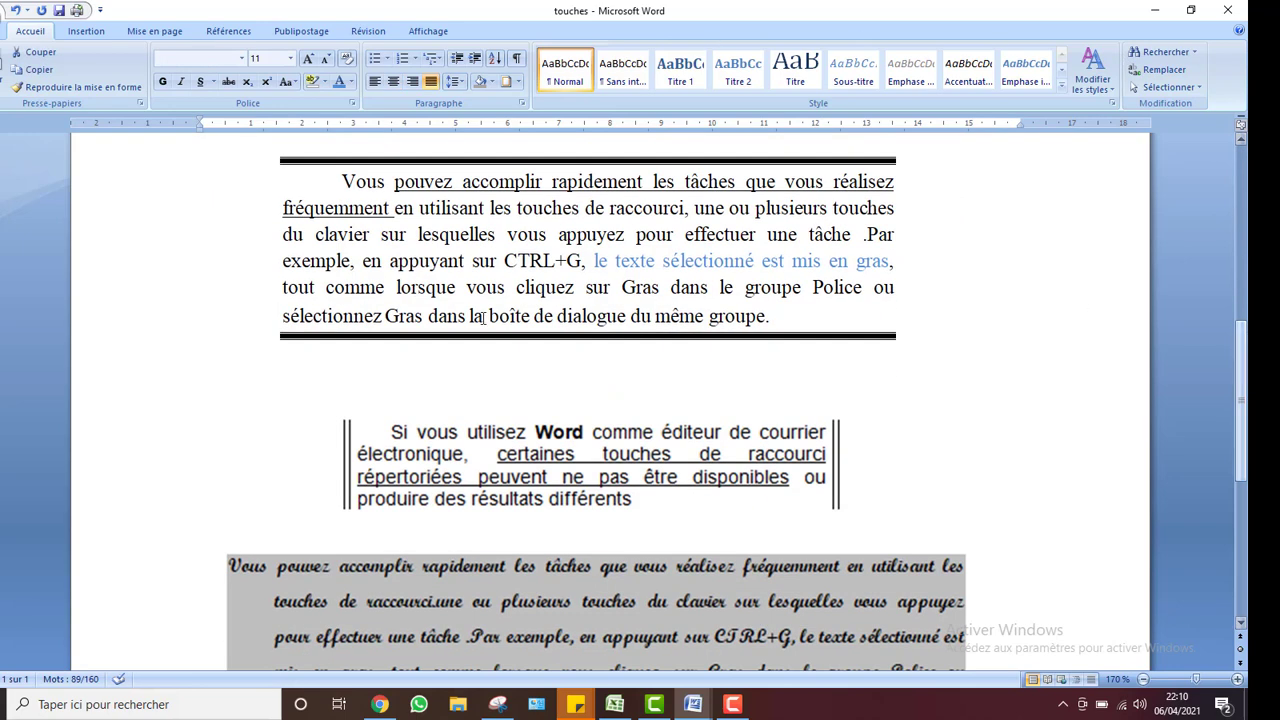
pyautogui.click(481, 317)
pyautogui.hotkey('ctrl', 'c')
pyautogui.click(384, 379)
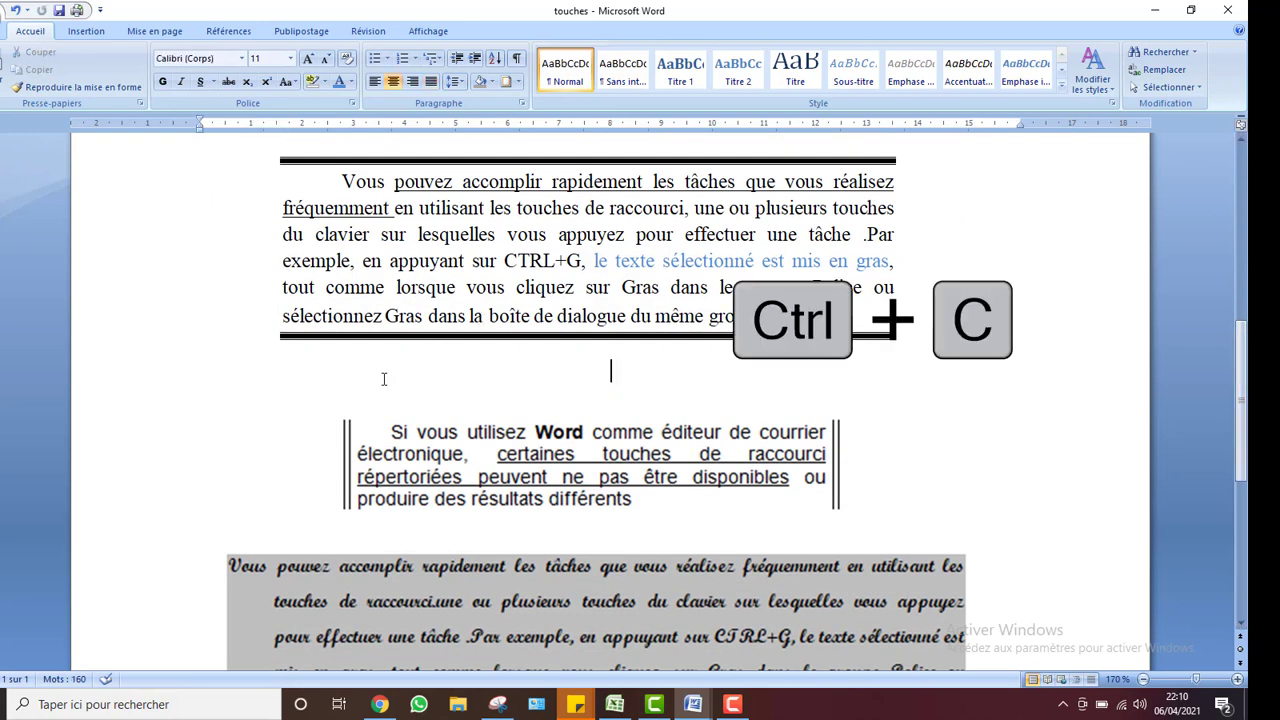
pyautogui.hotkey('ctrl', 'v')
# - Clear all formatting from the two pasted paragraphs and add the missing "V" so the first one starts with "Vous"
pyautogui.moveTo(1244, 352); pyautogui.dragTo(1243, 276)
pyautogui.click(660, 555)
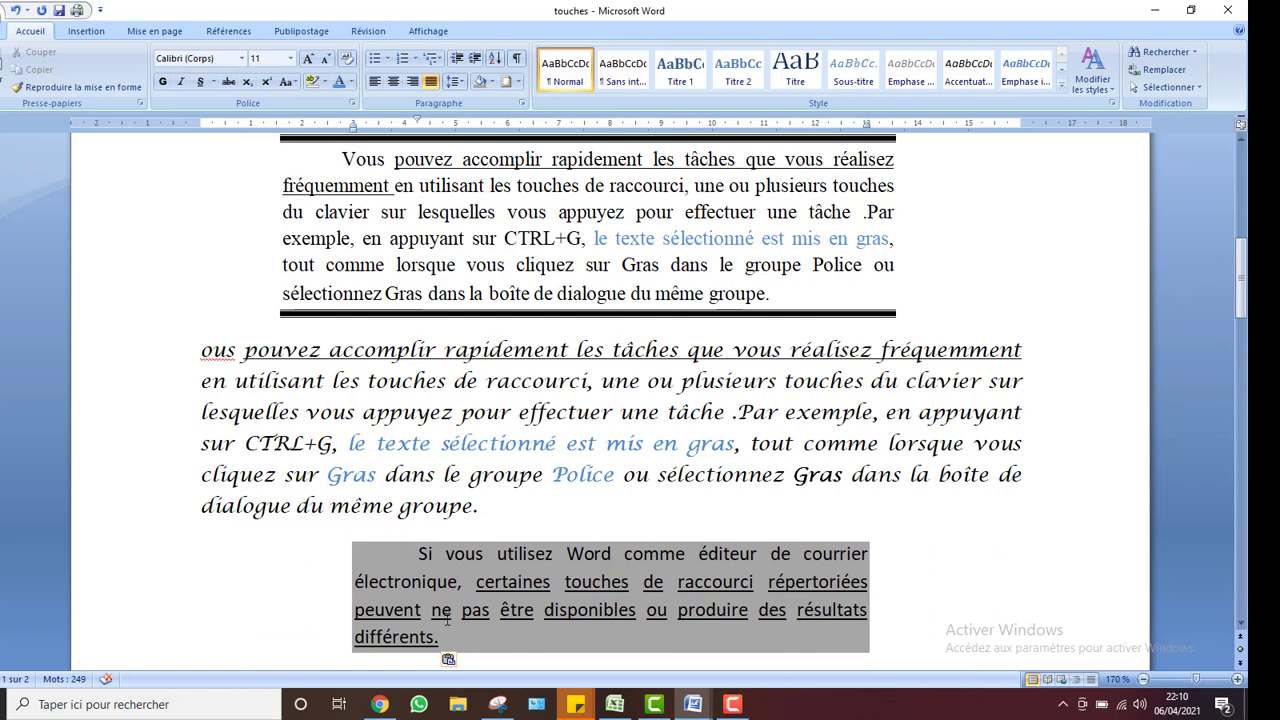
pyautogui.moveTo(457, 640); pyautogui.dragTo(212, 342)
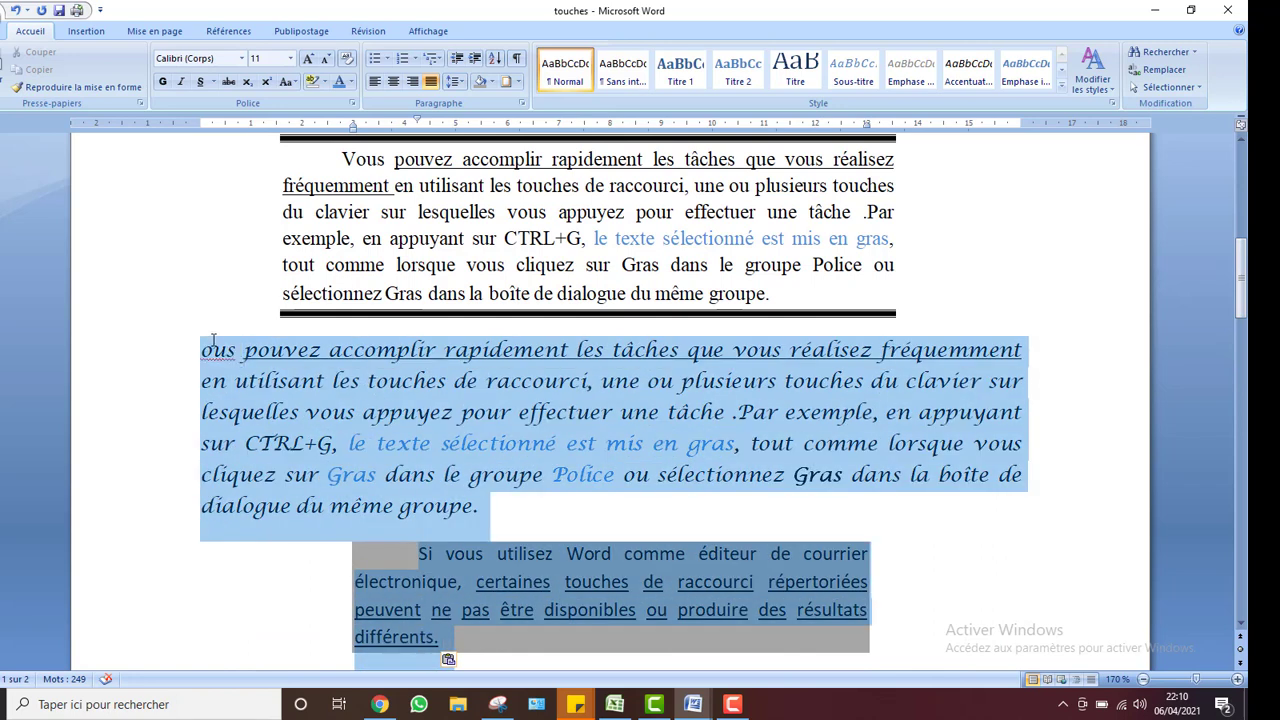
pyautogui.click(347, 59)
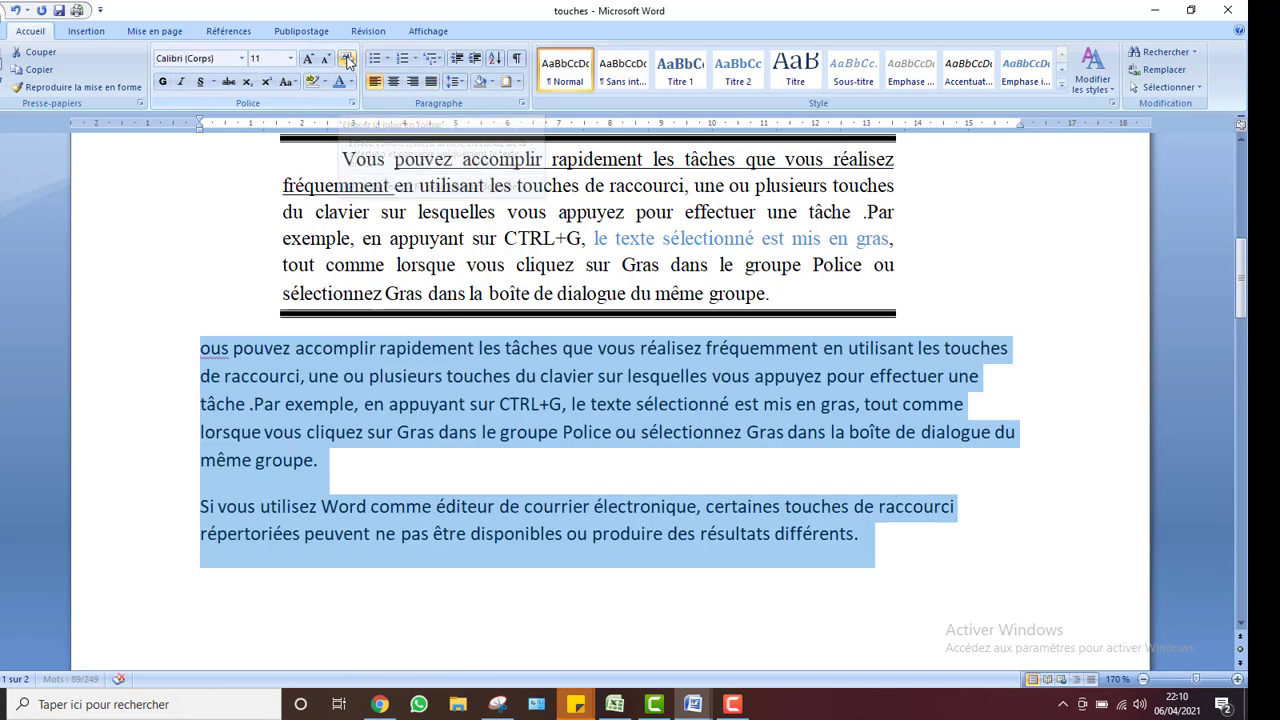
pyautogui.click(200, 350)
pyautogui.write('V')
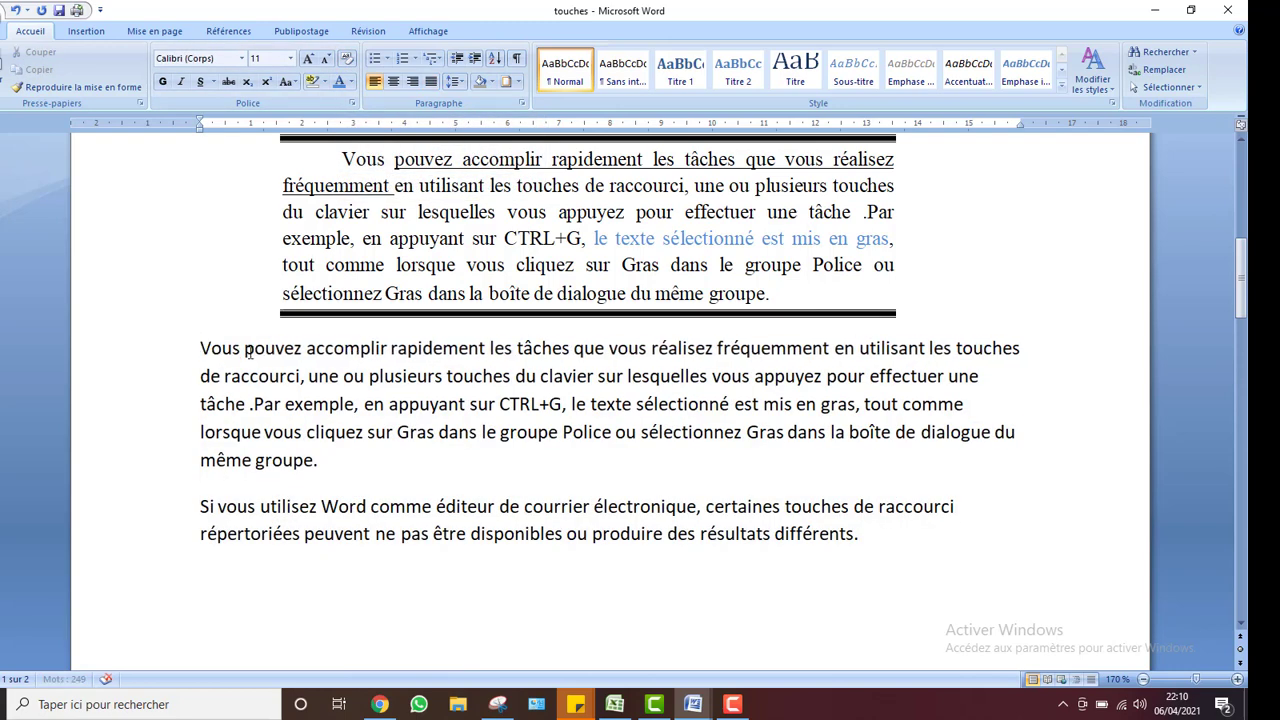
# - Cut the plain "Vous pouvez accomplir" paragraph from below the bordered paragraph
pyautogui.moveTo(1241, 270)
pyautogui.mouseDown()
pyautogui.moveTo(1237, 460)
pyautogui.moveTo(1236, 322)
pyautogui.mouseUp()
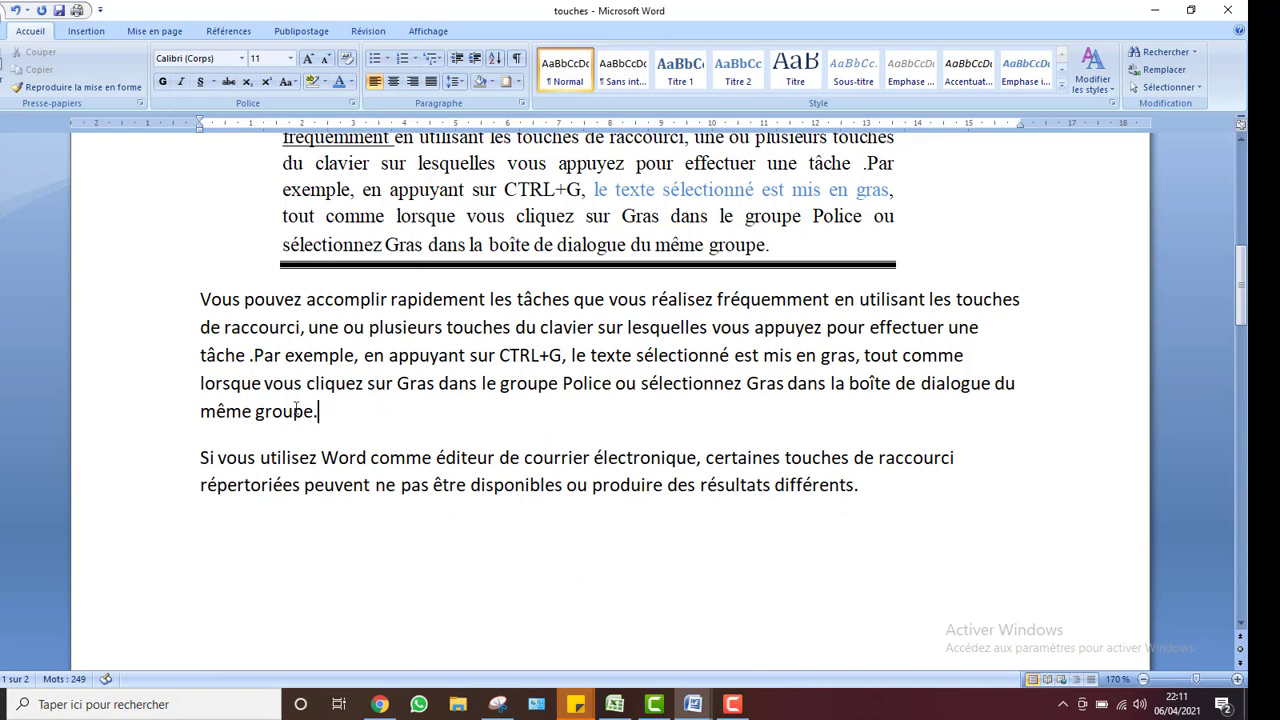
pyautogui.moveTo(296, 408); pyautogui.dragTo(175, 300)
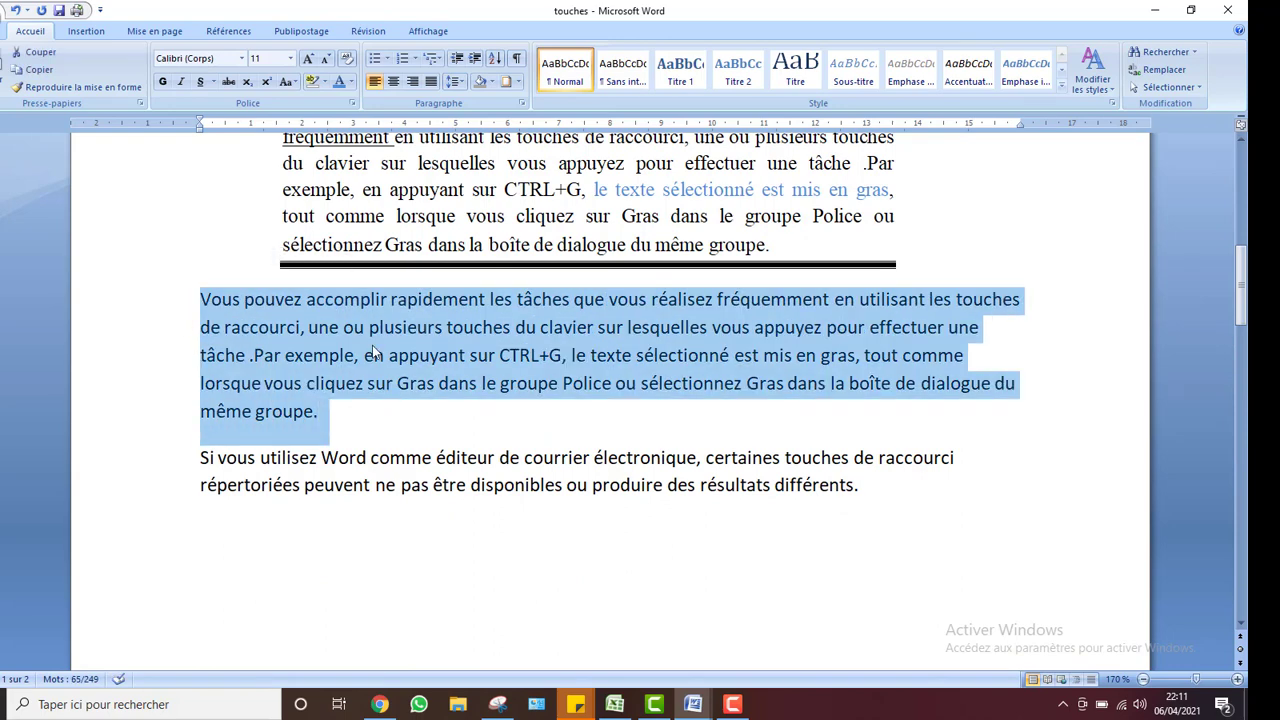
pyautogui.hotkey('ctrl', 'x')
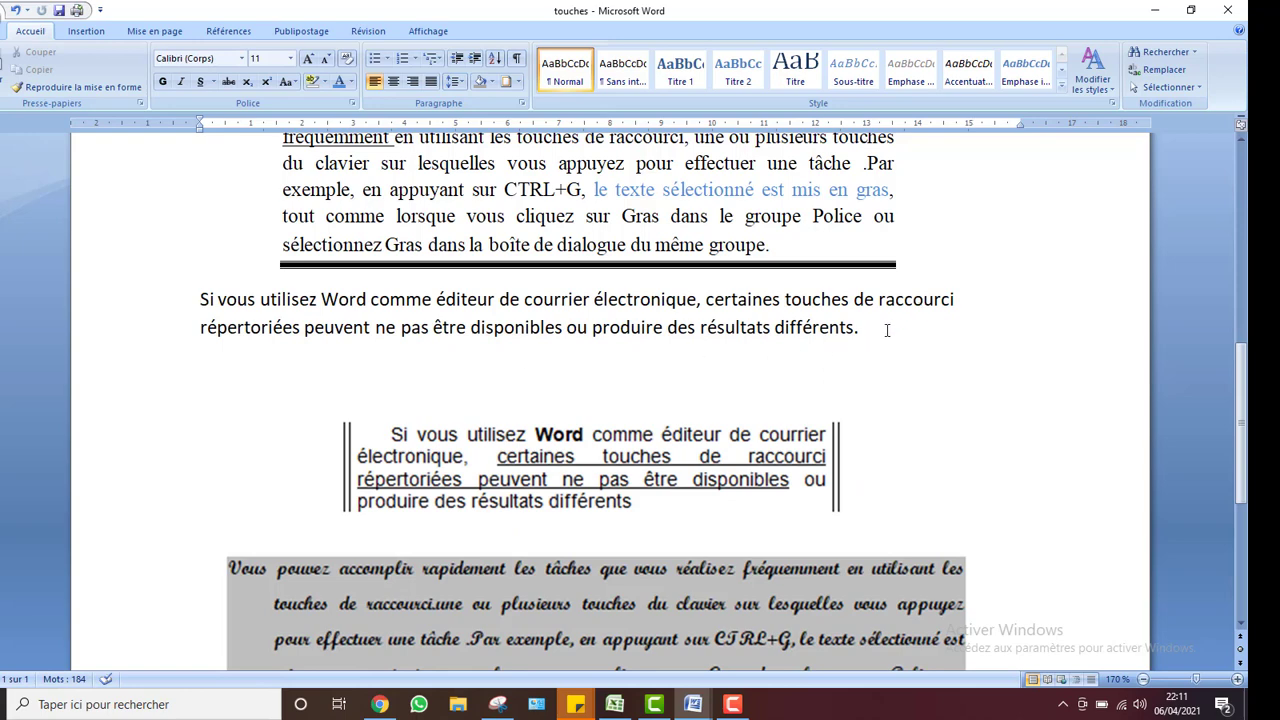
# - Justify the plain "Si vous utilisez Word" paragraph and indent it 2.75 cm from the left and 3.75 cm from the right
pyautogui.moveTo(886, 330); pyautogui.dragTo(183, 297)
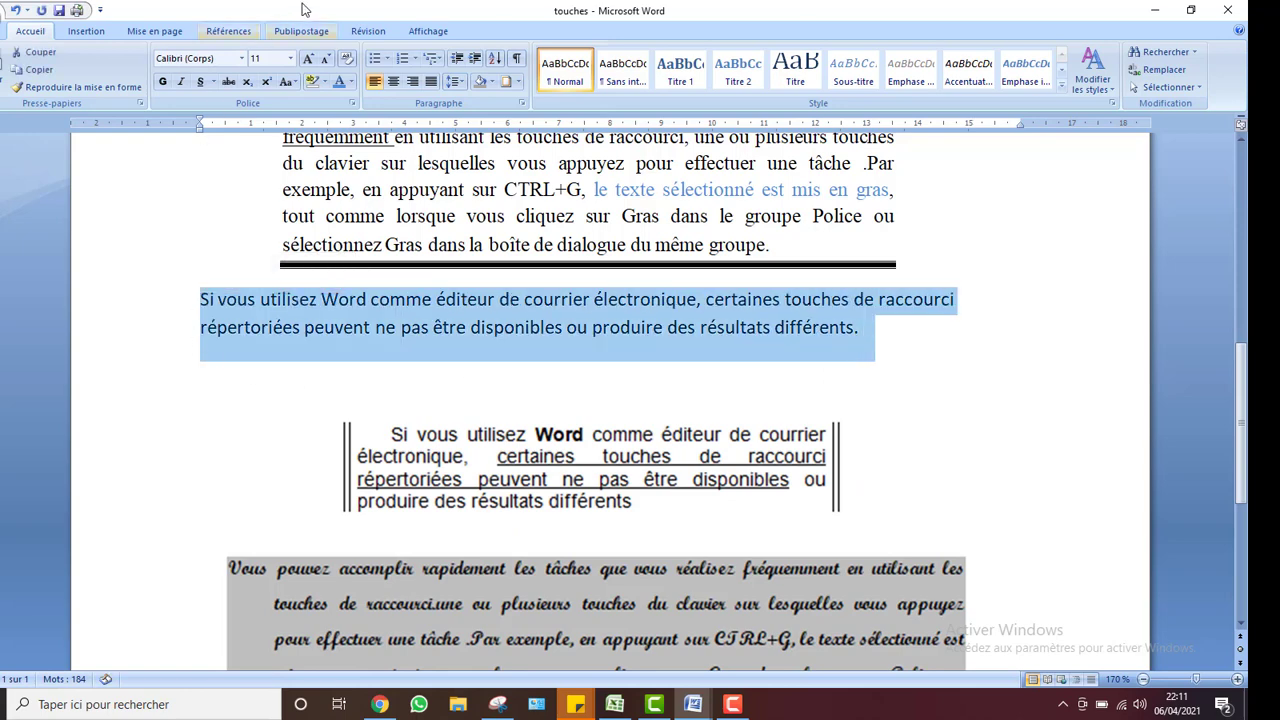
pyautogui.moveTo(197, 128)
pyautogui.mouseDown()
pyautogui.moveTo(362, 142)
pyautogui.moveTo(341, 140)
pyautogui.mouseUp()
pyautogui.click(175, 33)
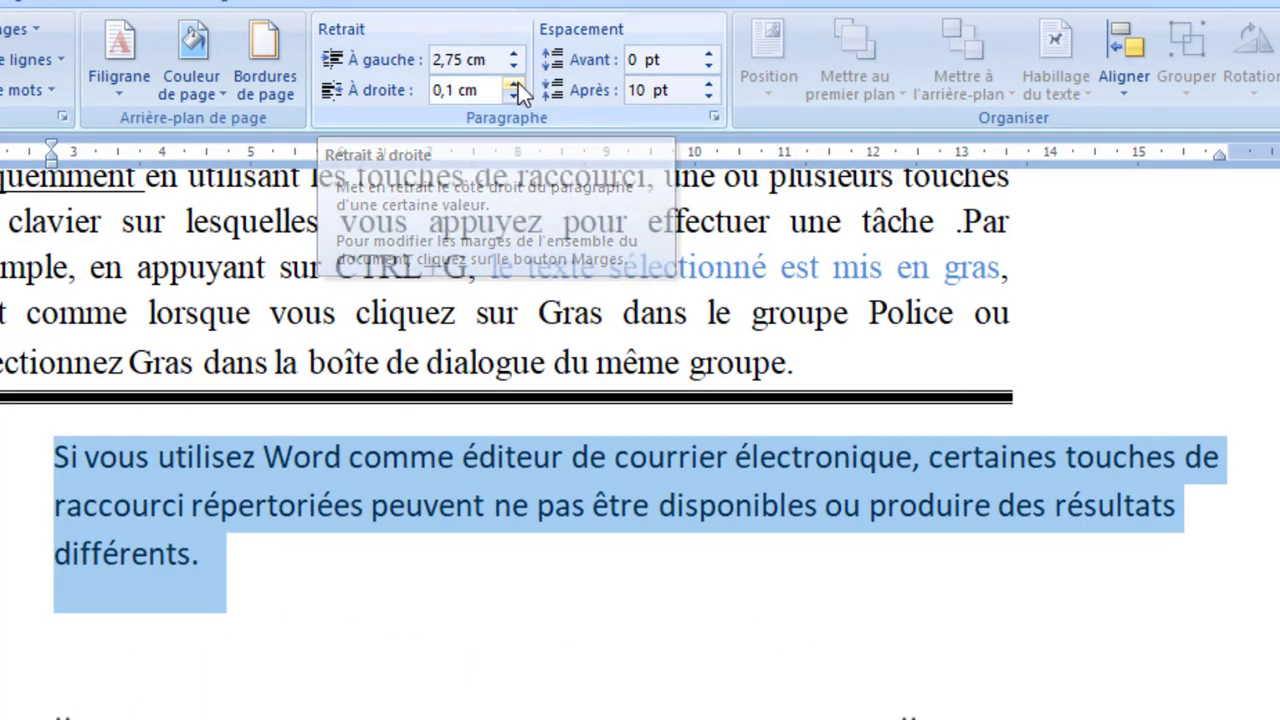
pyautogui.click(518, 83)
pyautogui.click(518, 83)
pyautogui.click(518, 83)
pyautogui.click(518, 83)
pyautogui.click(518, 83)
pyautogui.click(518, 83)
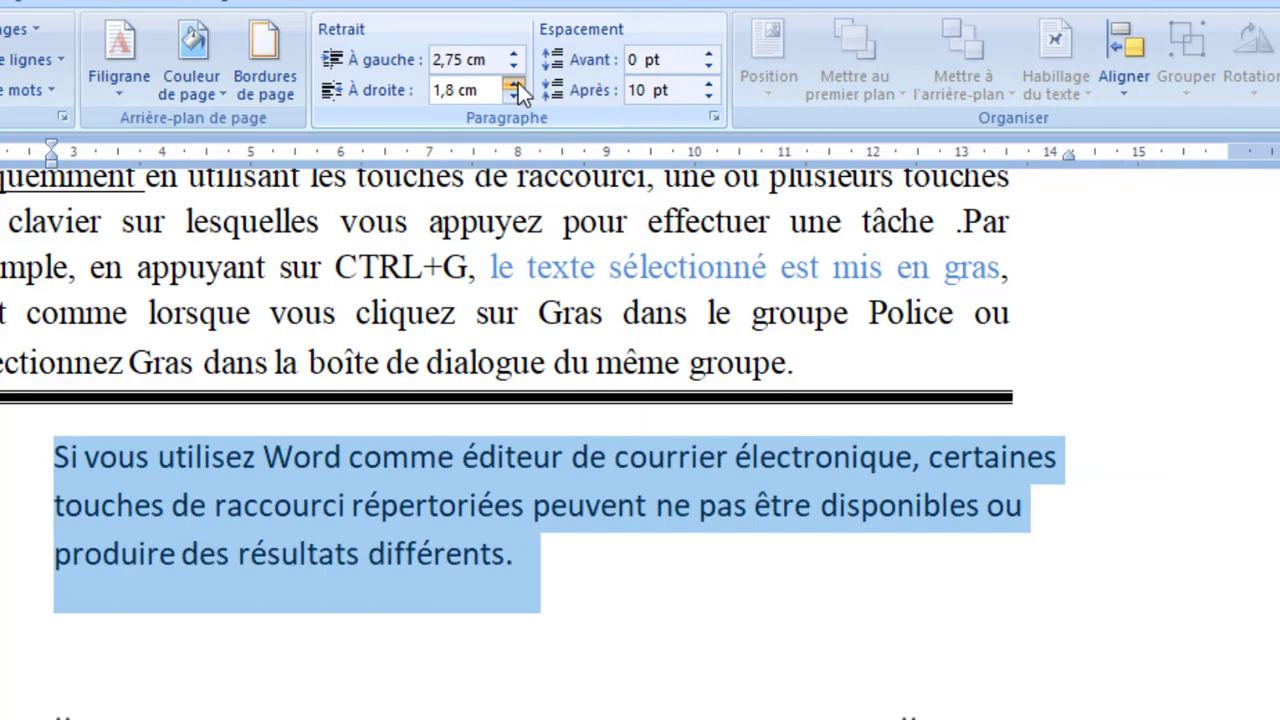
pyautogui.click(518, 83)
pyautogui.click(518, 83)
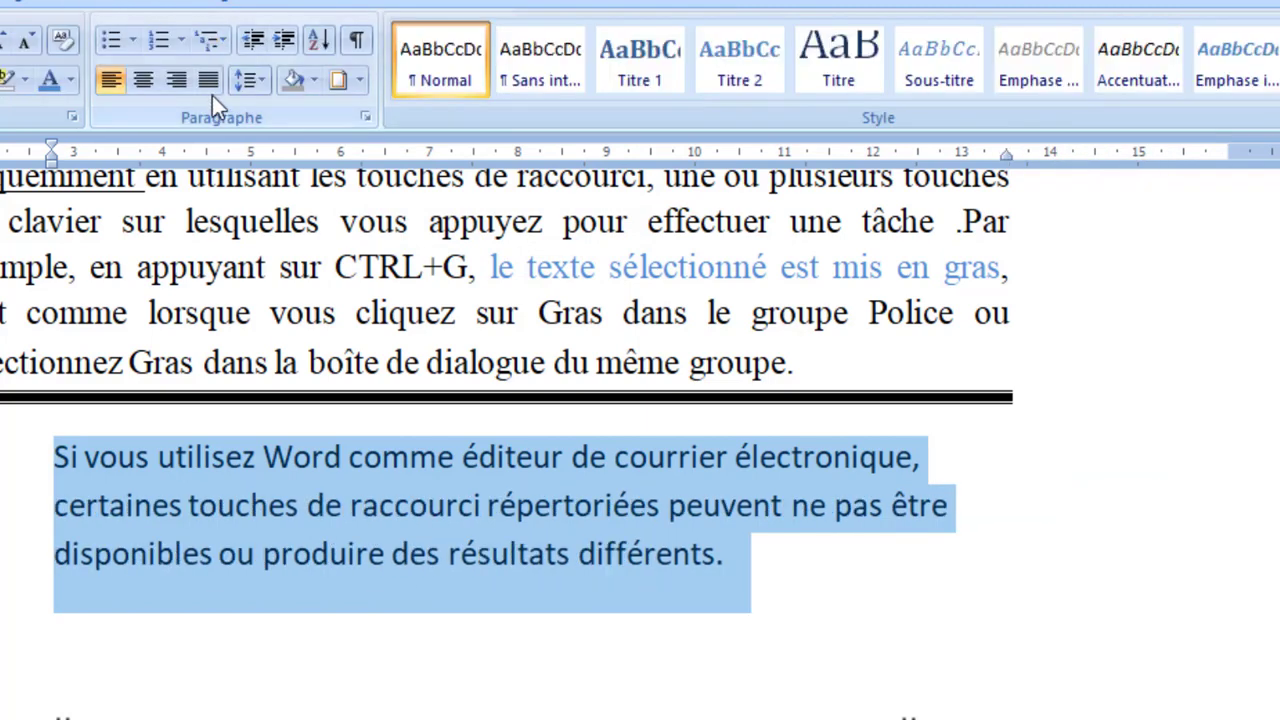
pyautogui.click(208, 80)
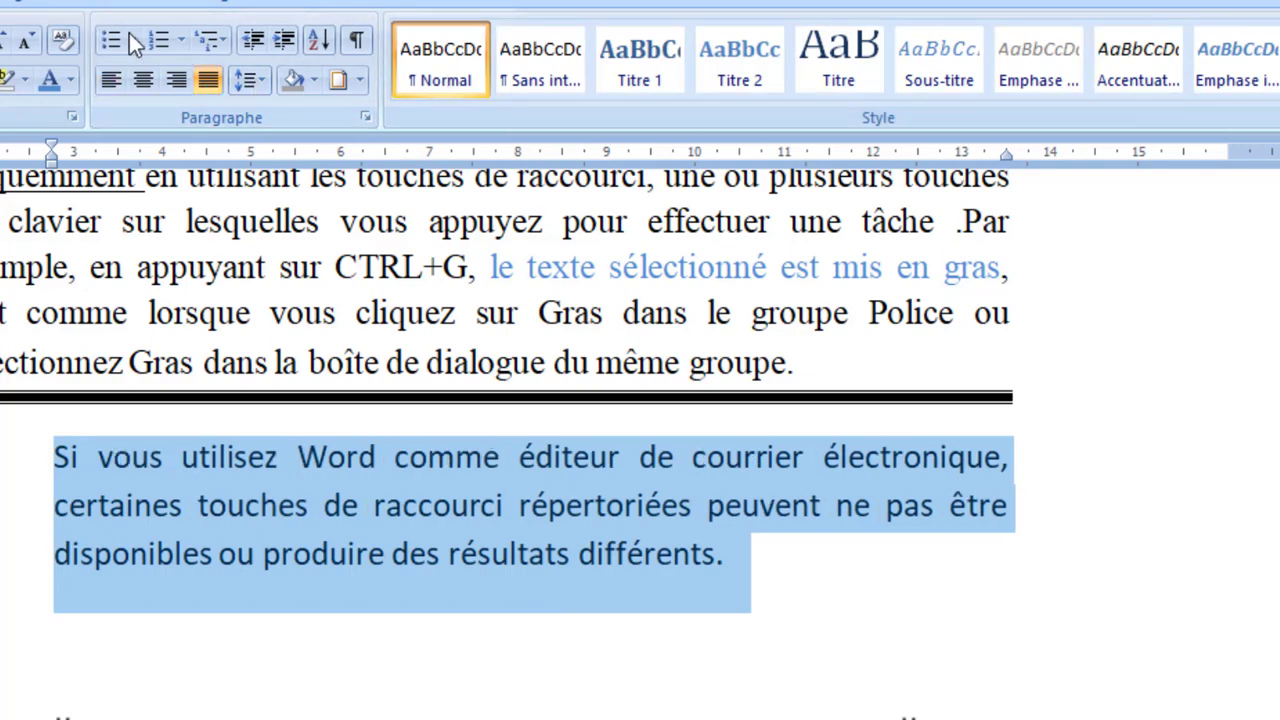
pyautogui.moveTo(1005, 160); pyautogui.dragTo(896, 158)
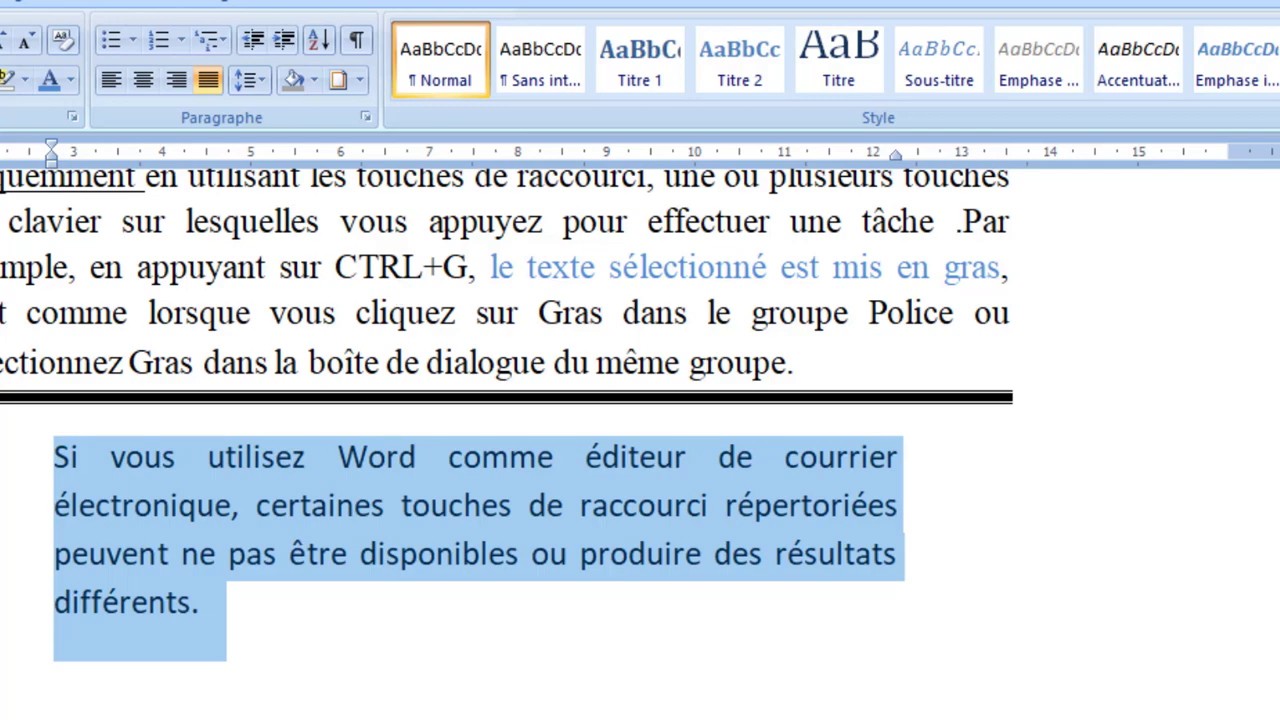
# - Apply a thick-and-thin double-line border to the "Si vous utilisez Word" paragraph, on its left and right sides only
pyautogui.click(360, 82)
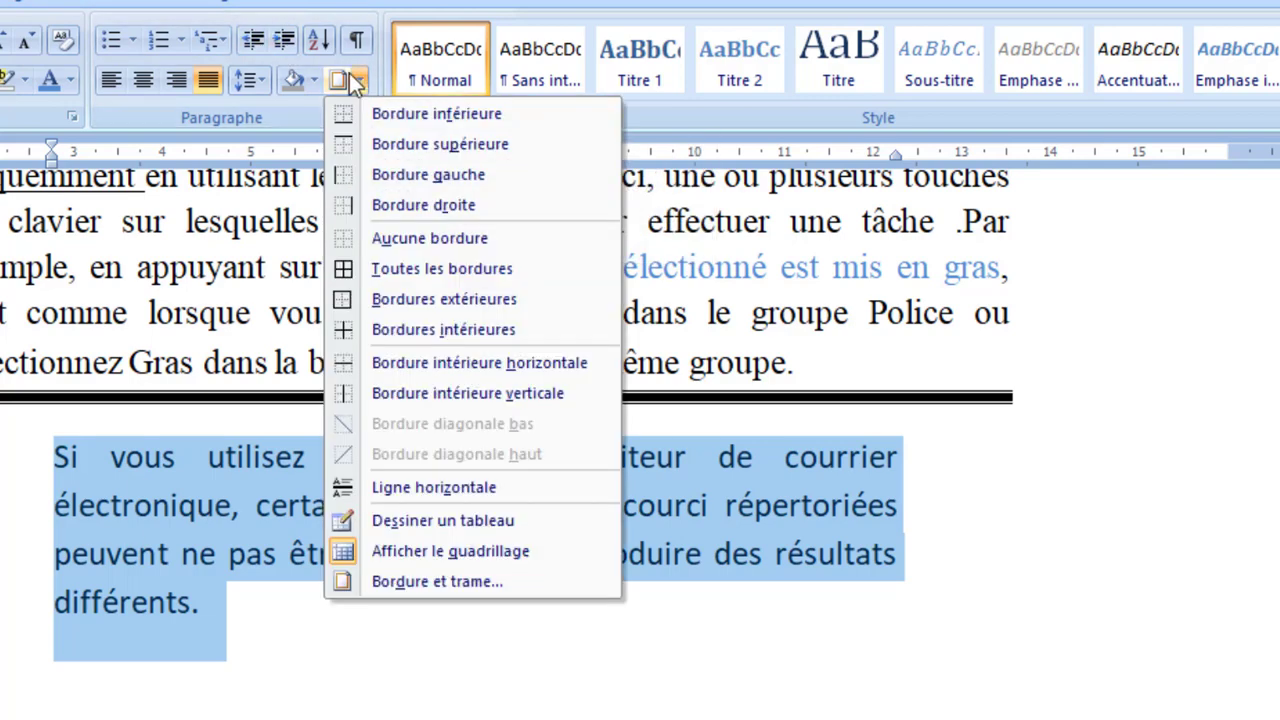
pyautogui.click(485, 590)
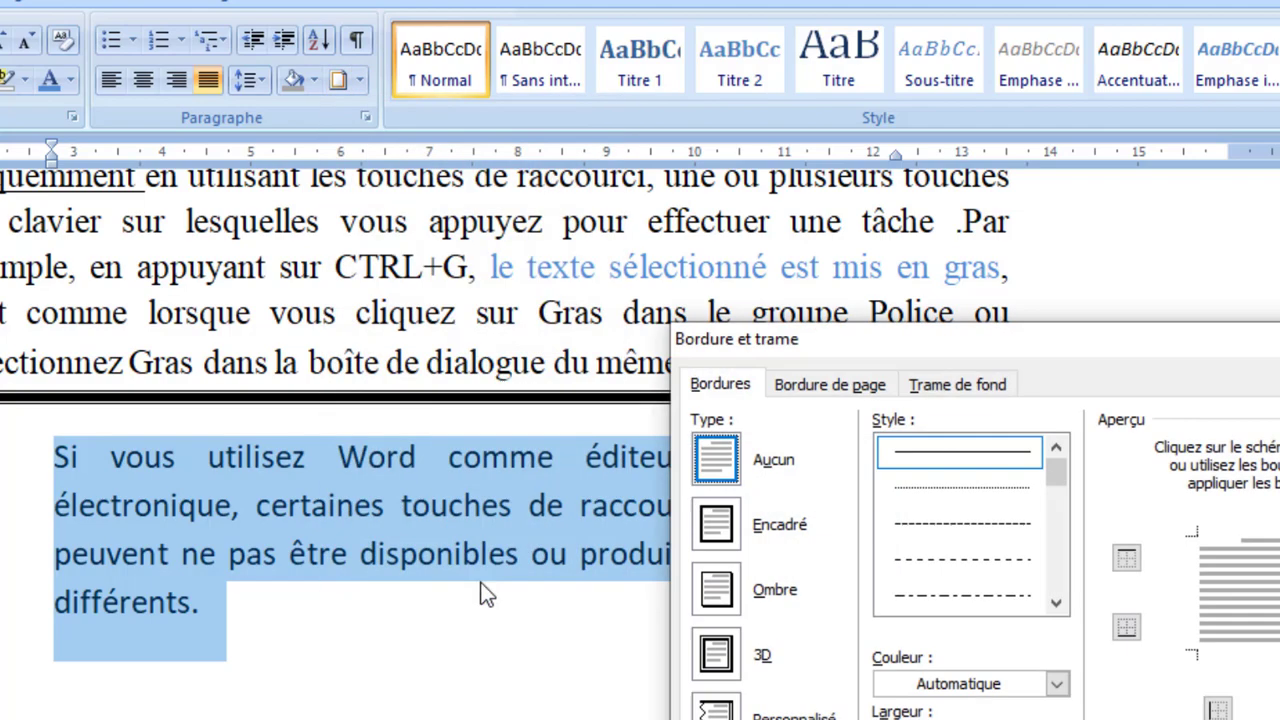
pyautogui.click(1062, 608)
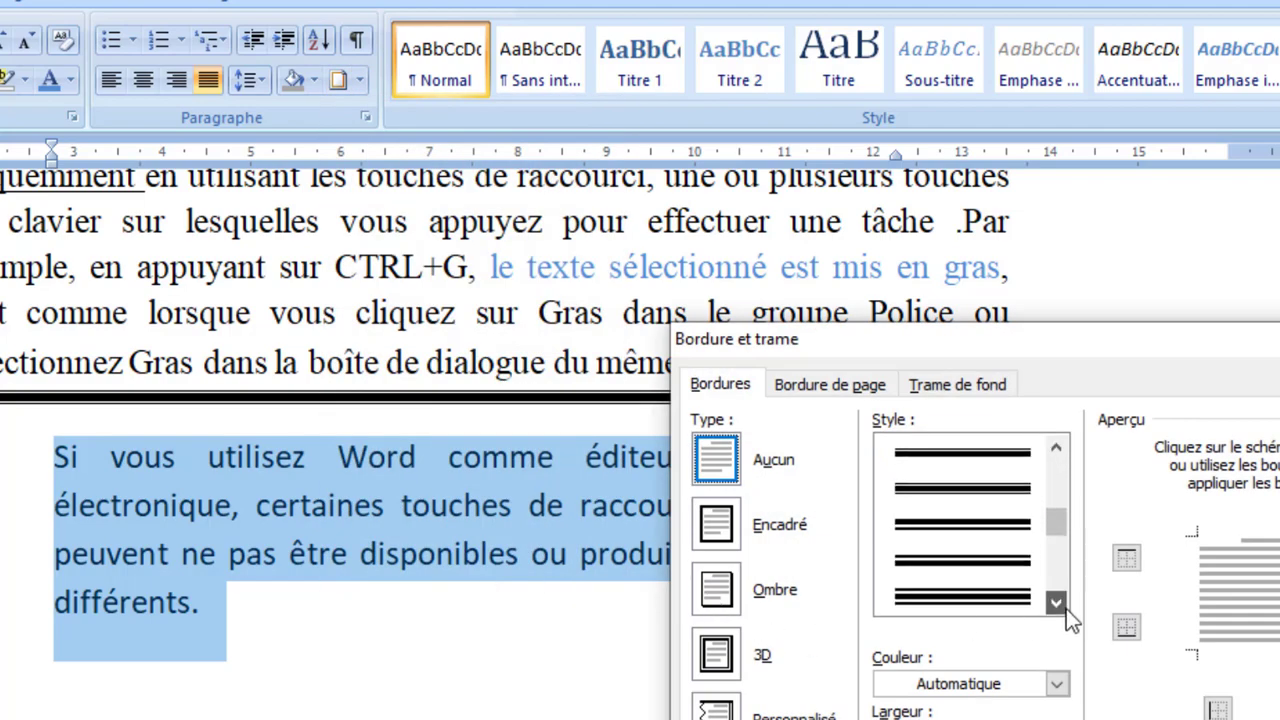
pyautogui.click(1066, 609)
pyautogui.click(957, 594)
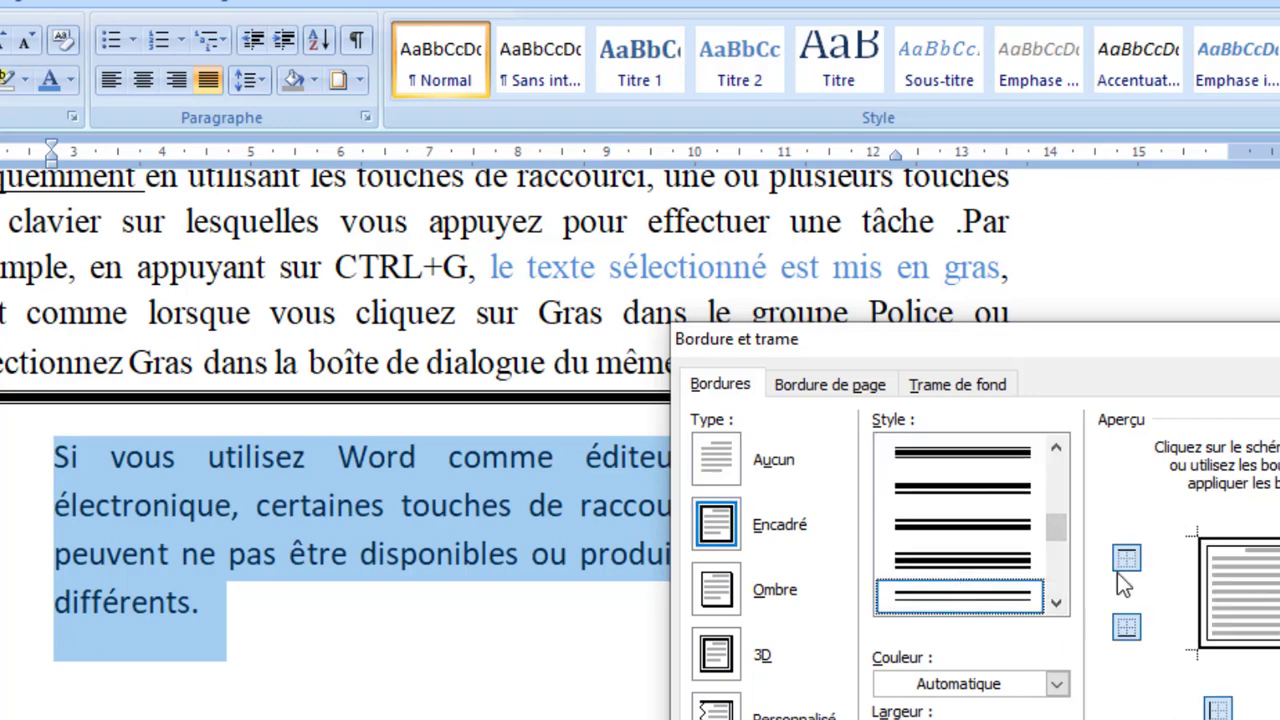
pyautogui.click(1260, 540)
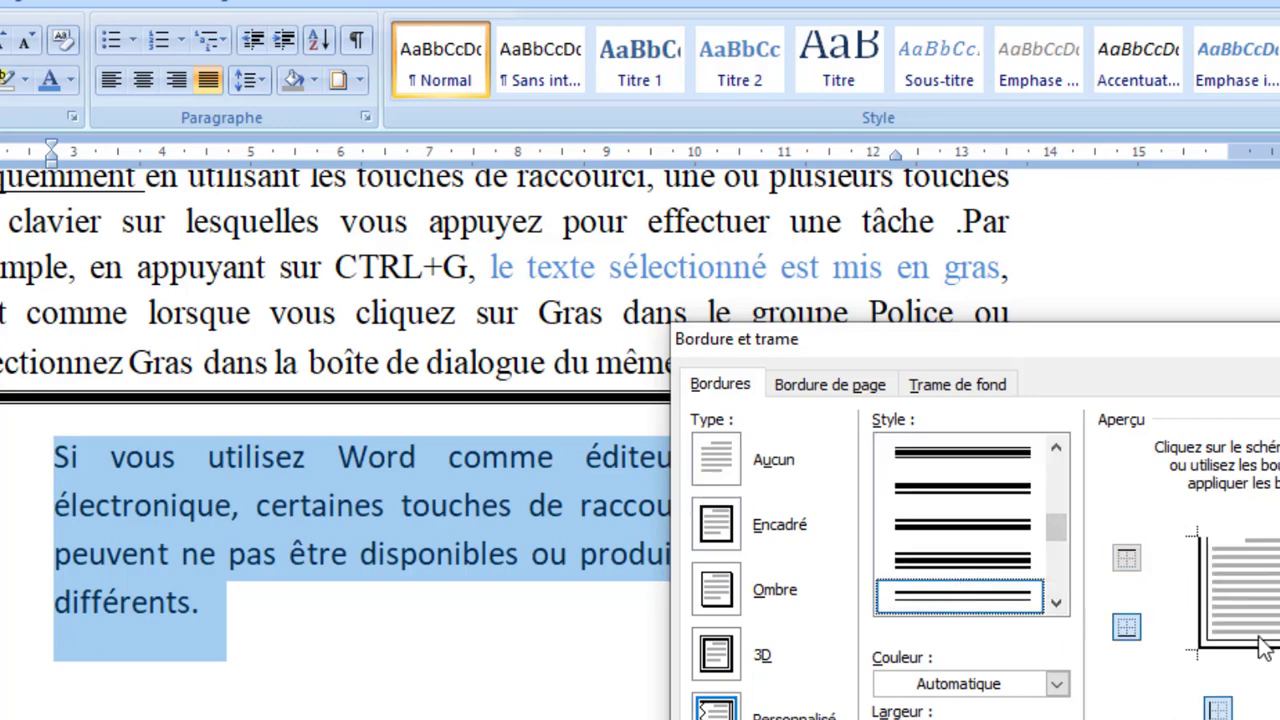
pyautogui.click(1259, 639)
pyautogui.click(1259, 638)
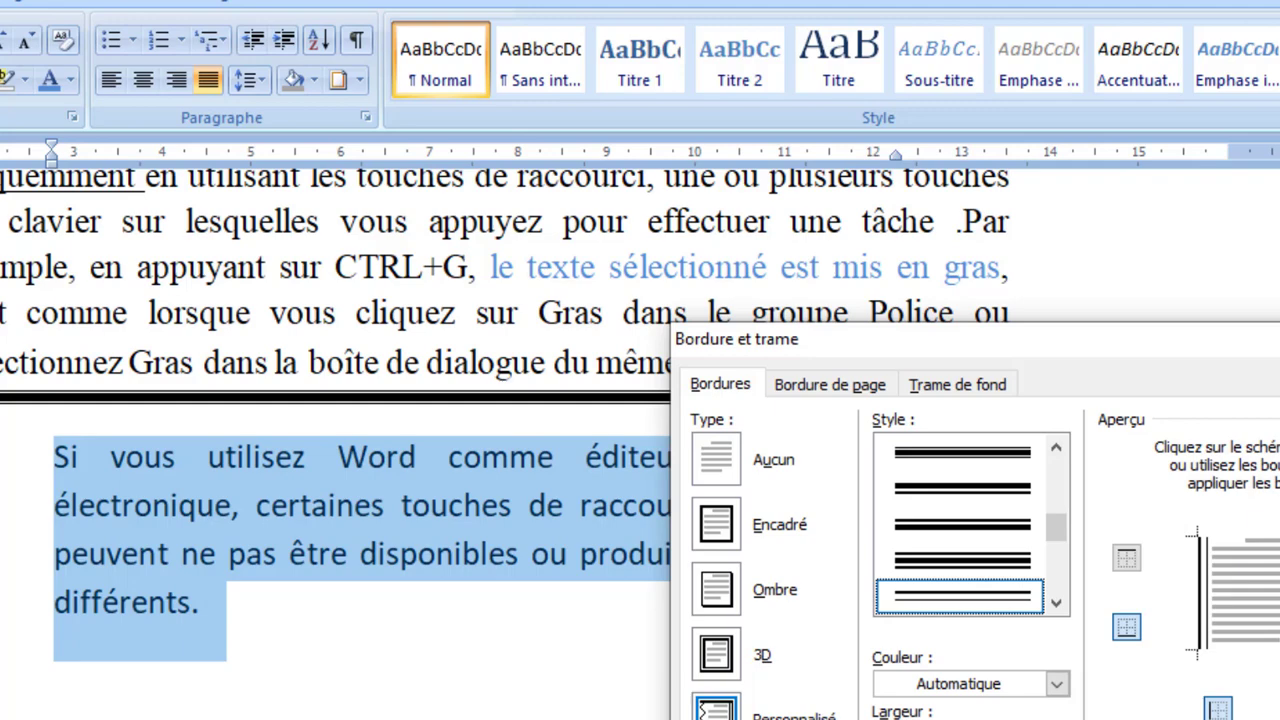
pyautogui.press('Return')
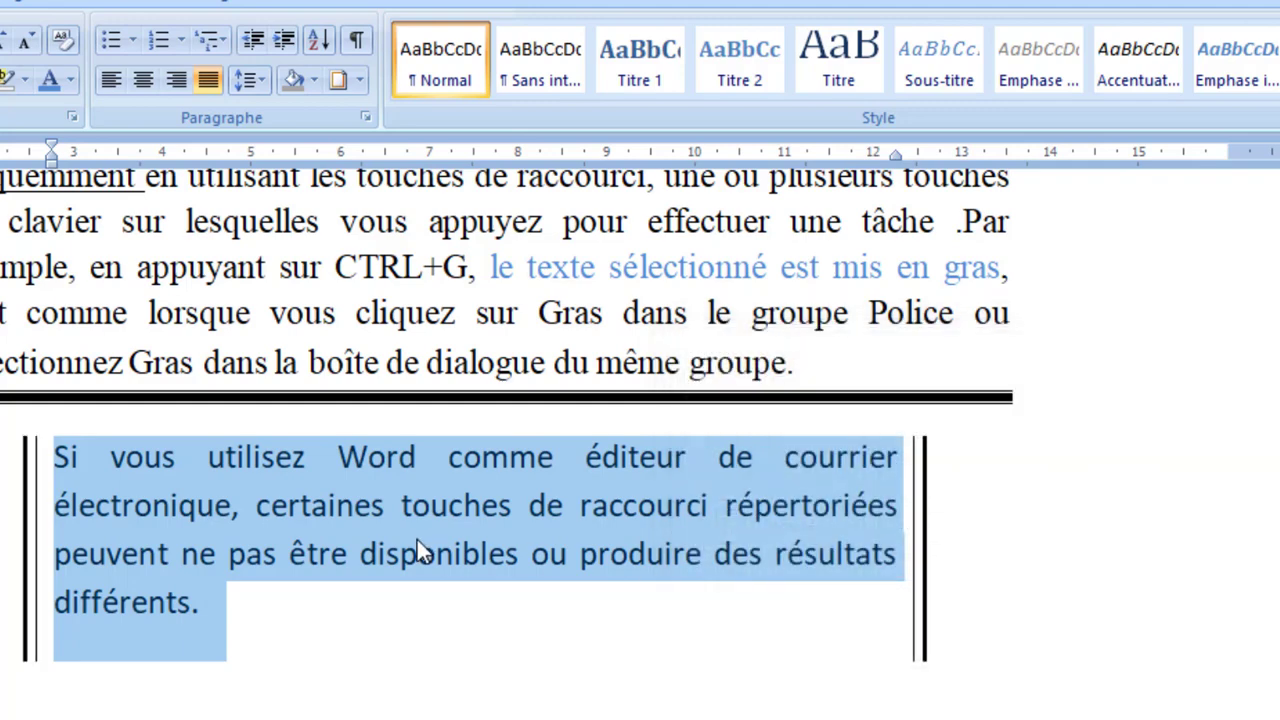
pyautogui.click(416, 545)
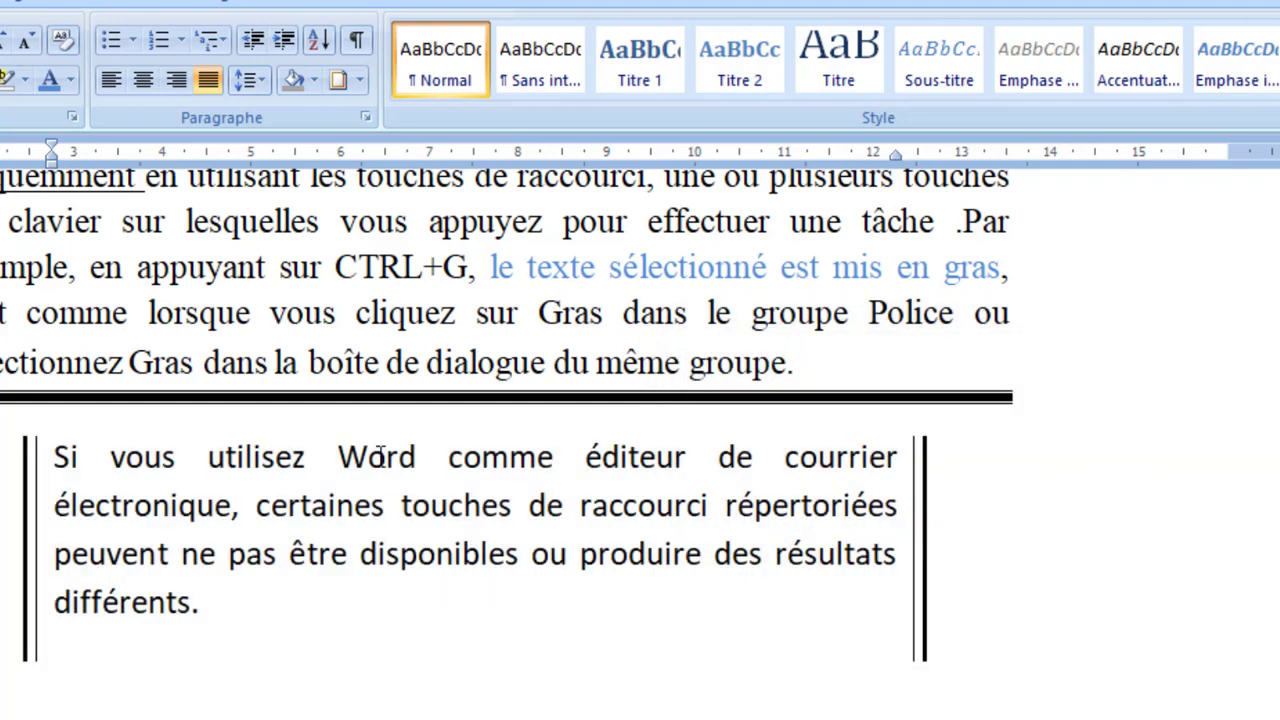
# - Make "Word" bold and underline "certaines touches de raccourci répertoriées peuvent ne pas être disponibles" in the bordered paragraph
pyautogui.doubleClick(384, 456)
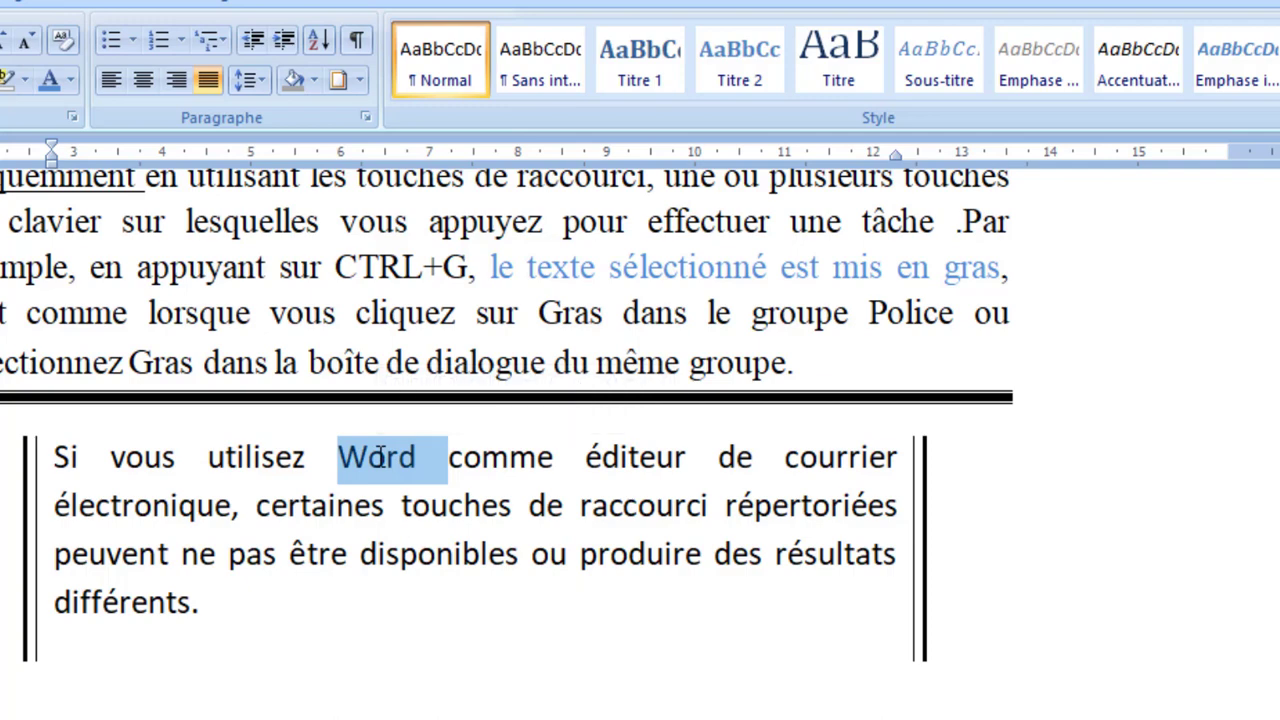
pyautogui.hotkey('ctrl', 'g')
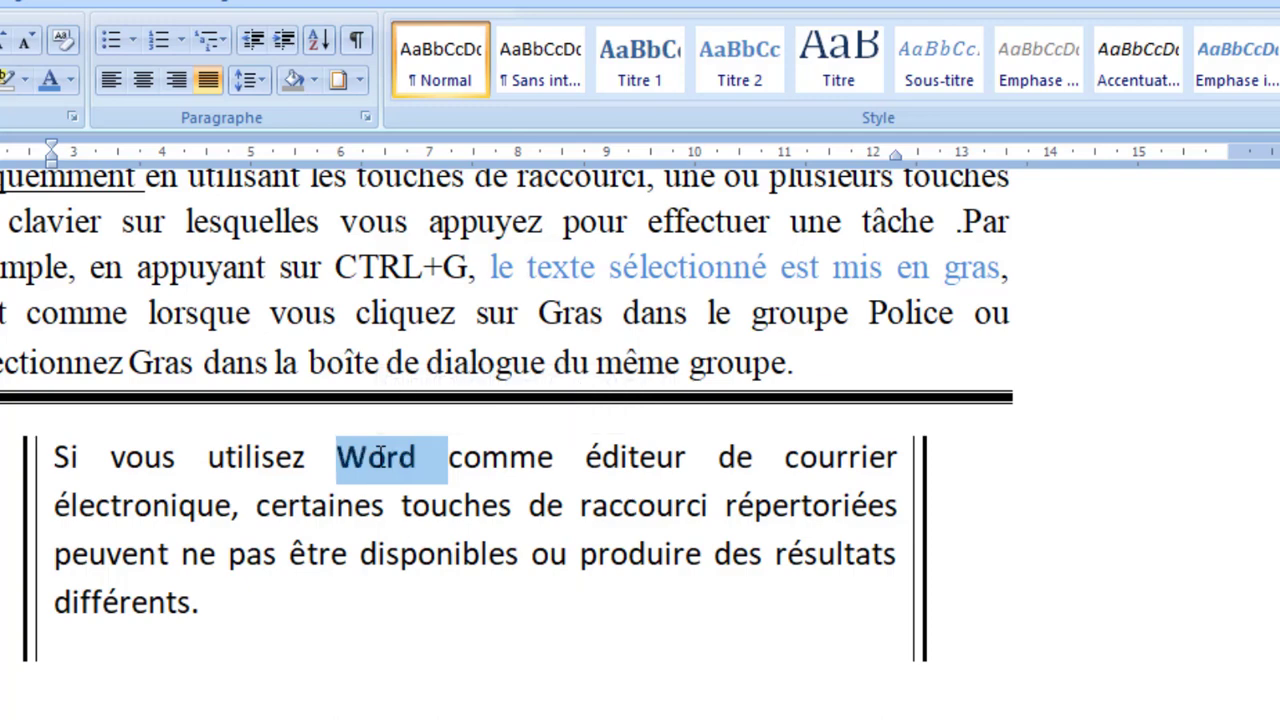
pyautogui.click(277, 551)
pyautogui.moveTo(259, 504); pyautogui.dragTo(521, 568)
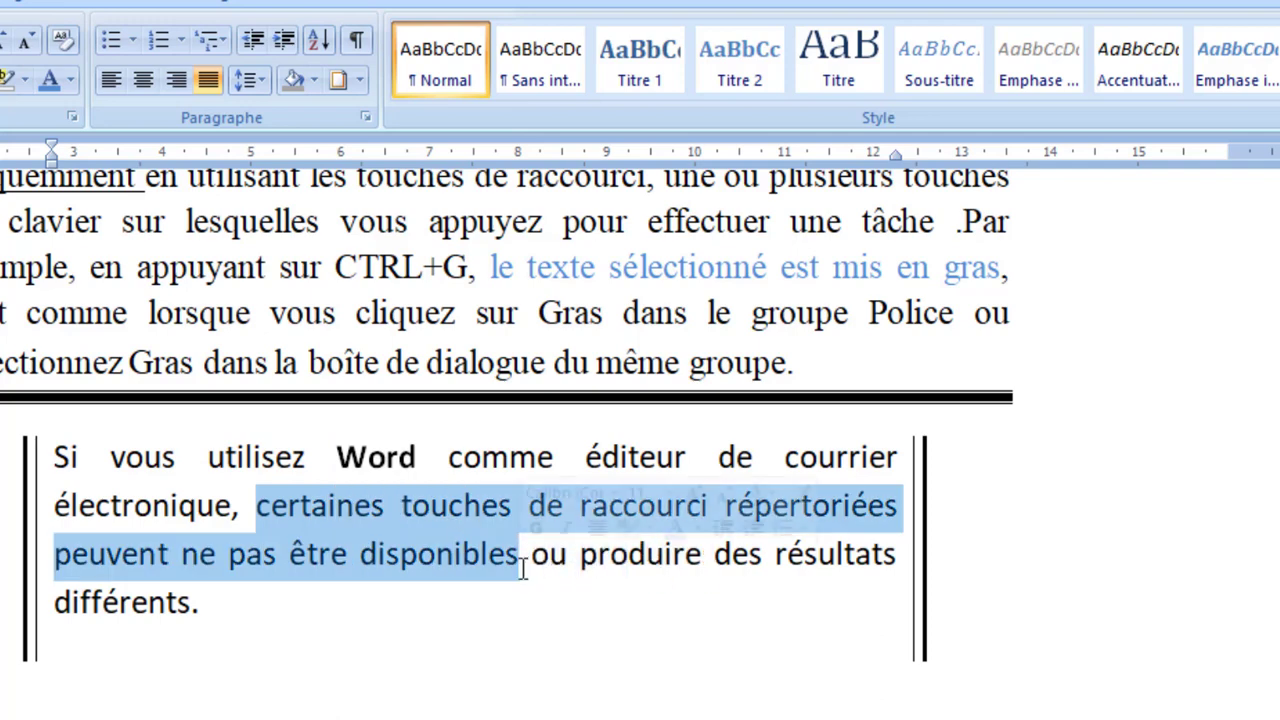
pyautogui.hotkey('ctrl', 'u')
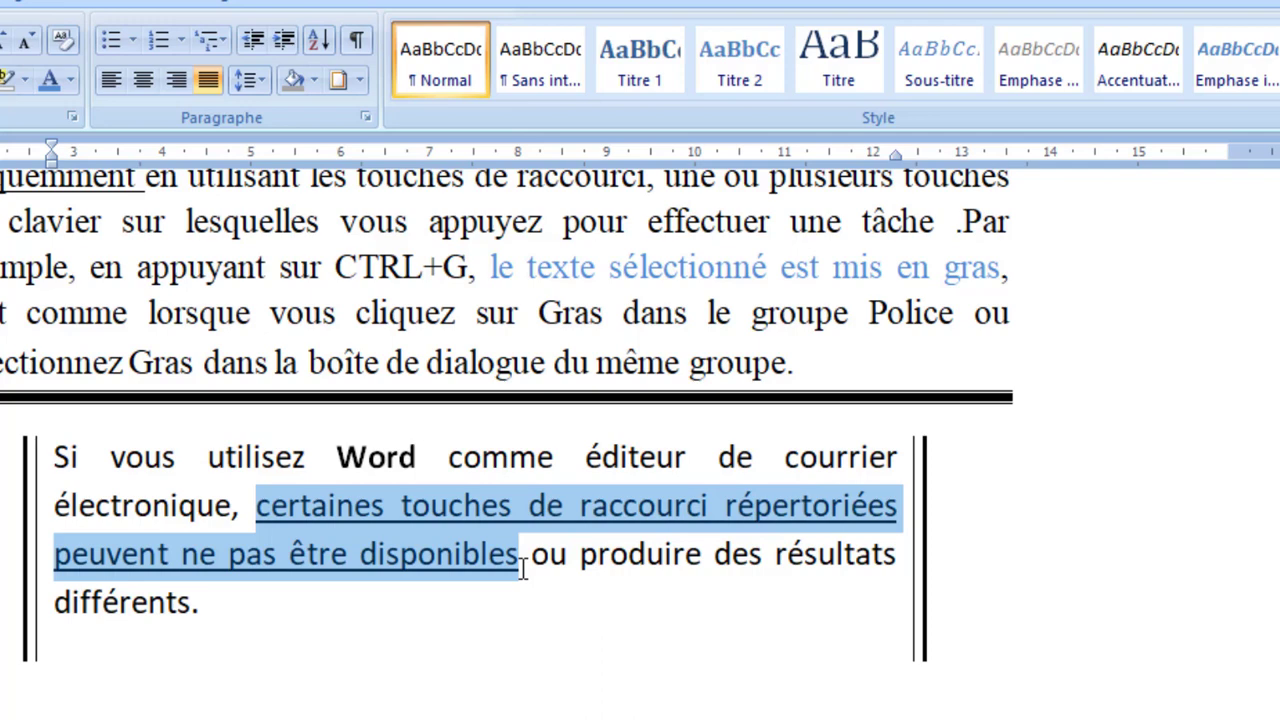
pyautogui.click(497, 577)
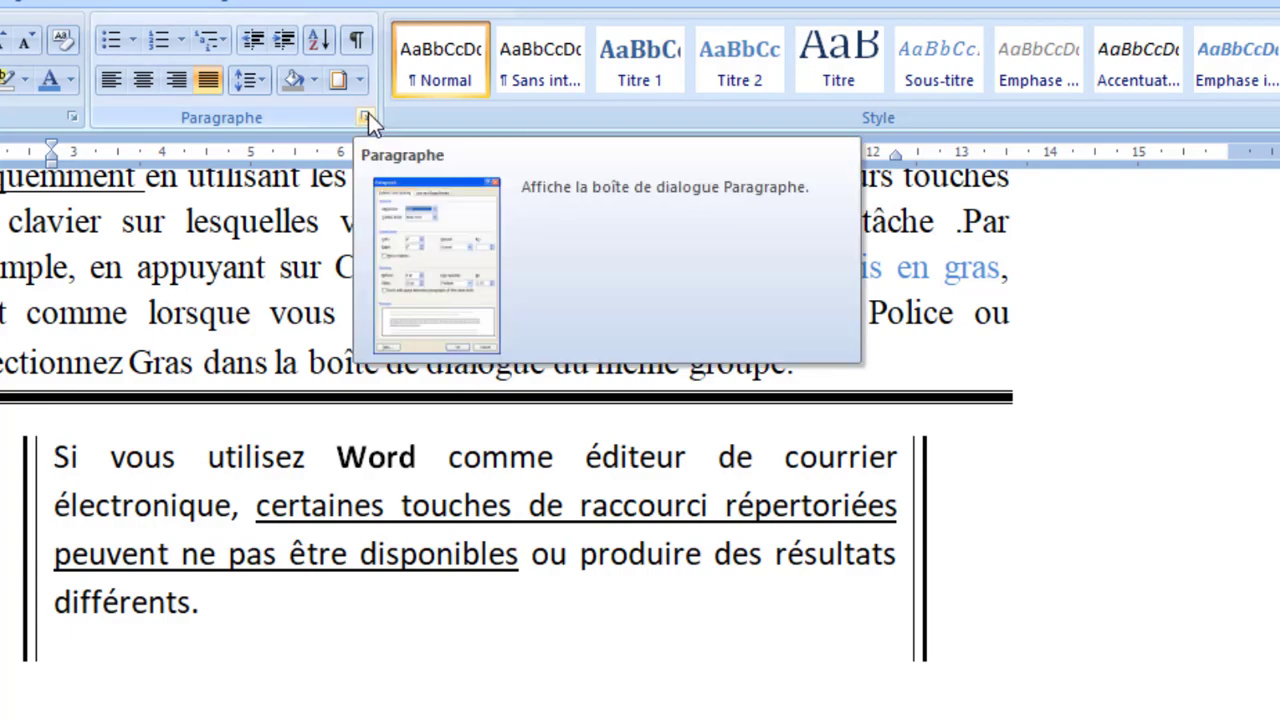
# - Give the "Si vous utilisez Word" paragraph a positive first-line indent
pyautogui.click(368, 115)
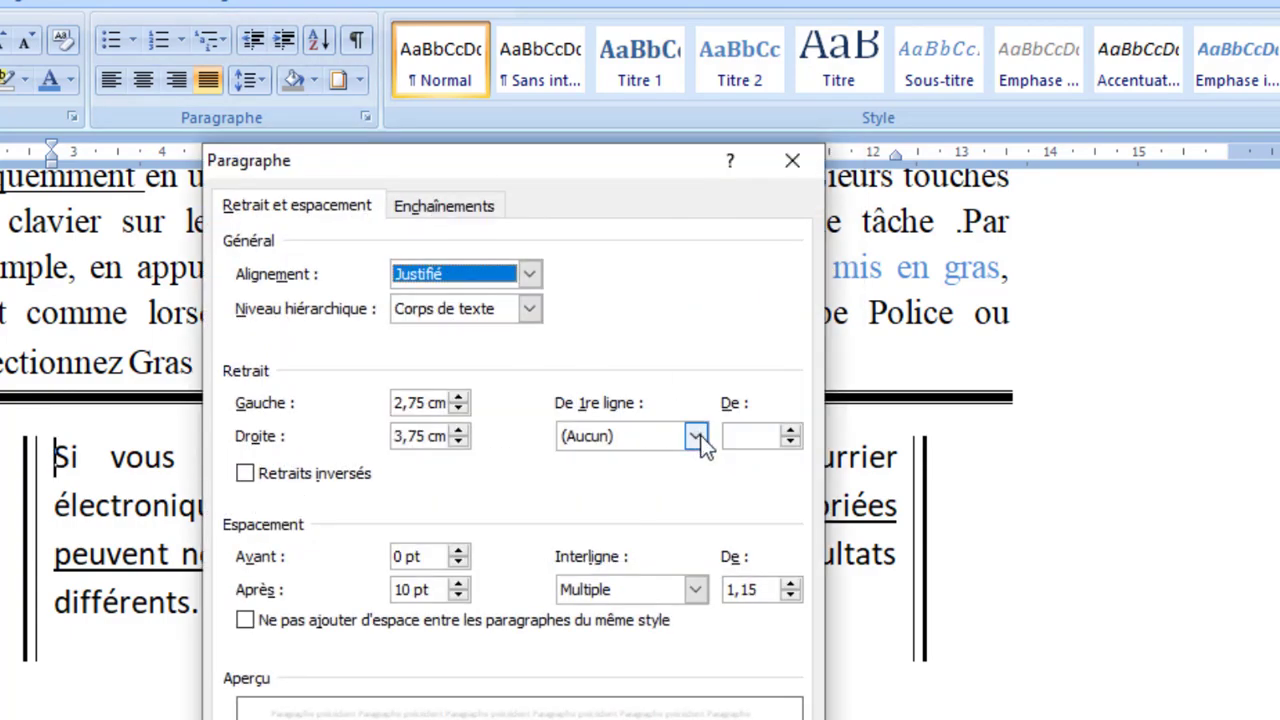
pyautogui.click(696, 437)
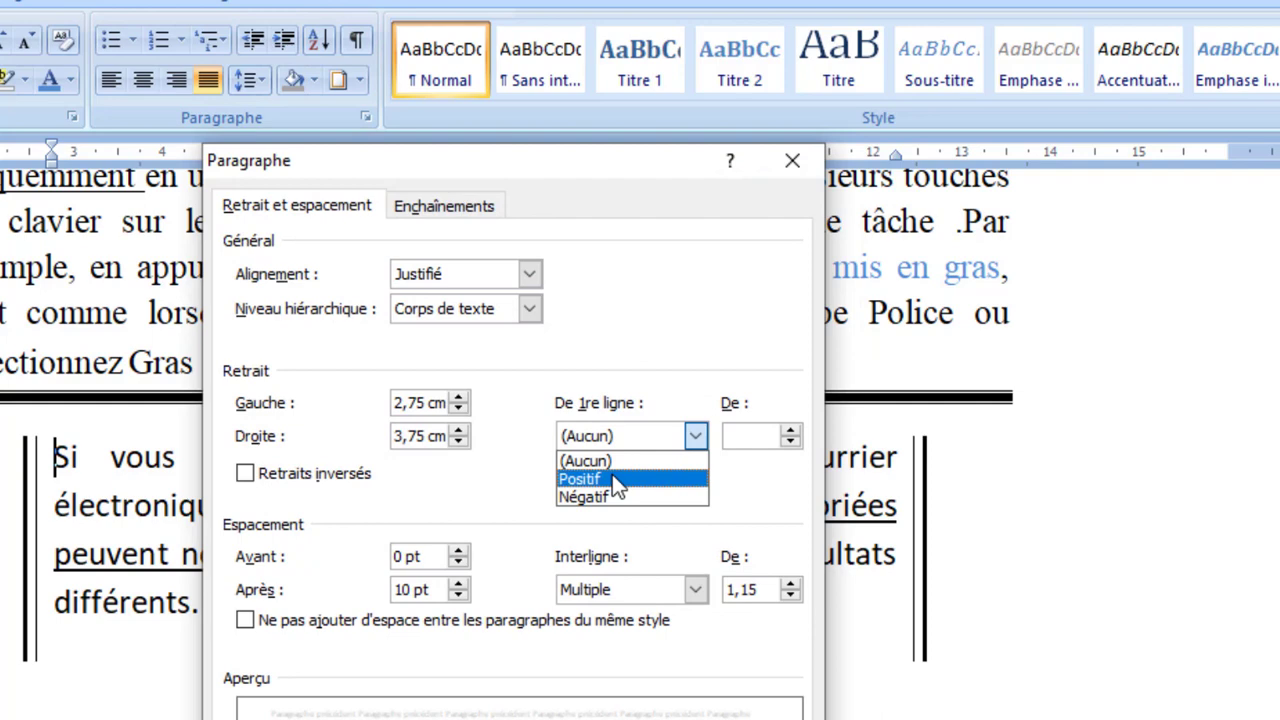
pyautogui.click(612, 478)
pyautogui.press('Return')
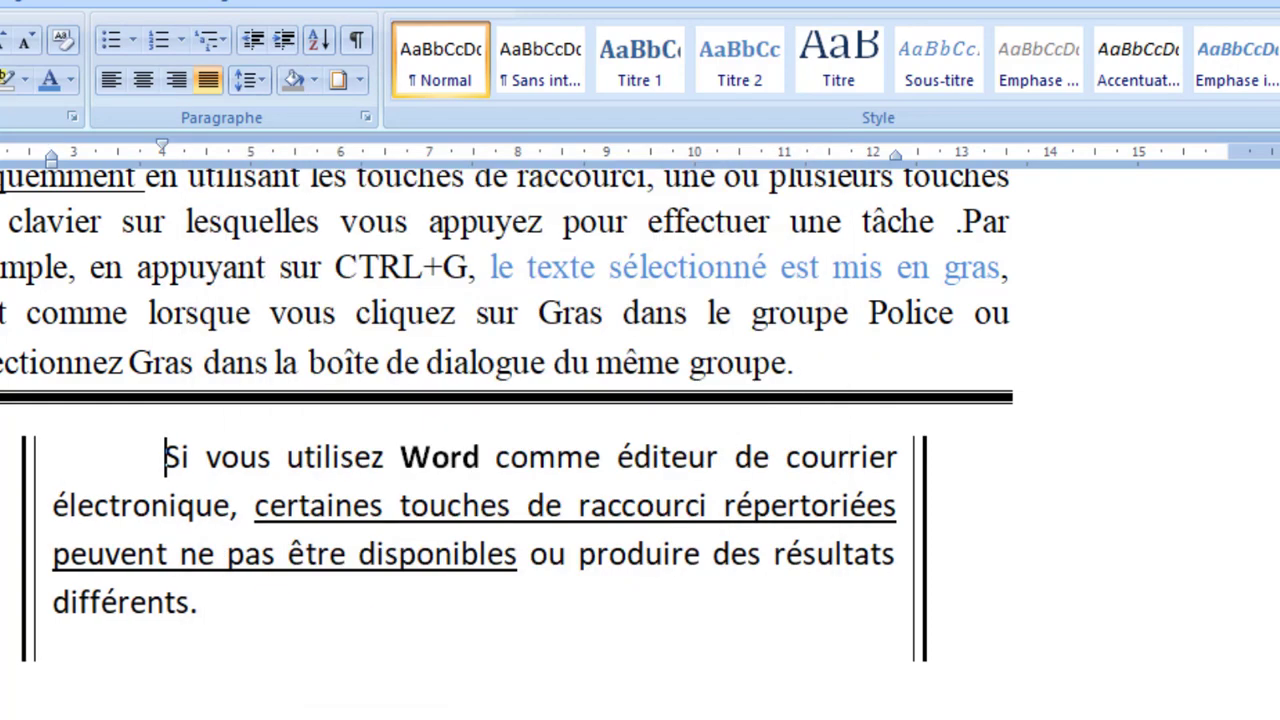
# - Crop the top of the reference picture to remove the "Si vous utilisez Word" example, leaving the grey-shaded paragraph
pyautogui.click(505, 717)
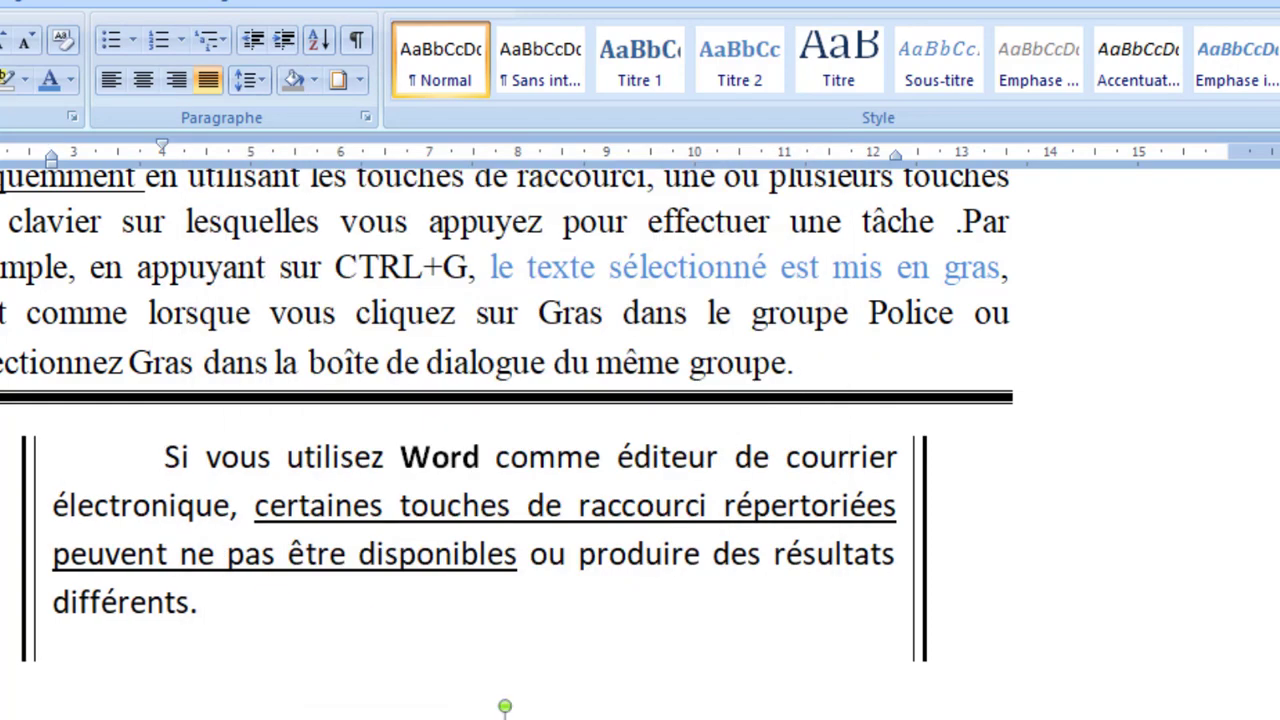
pyautogui.click(318, 8)
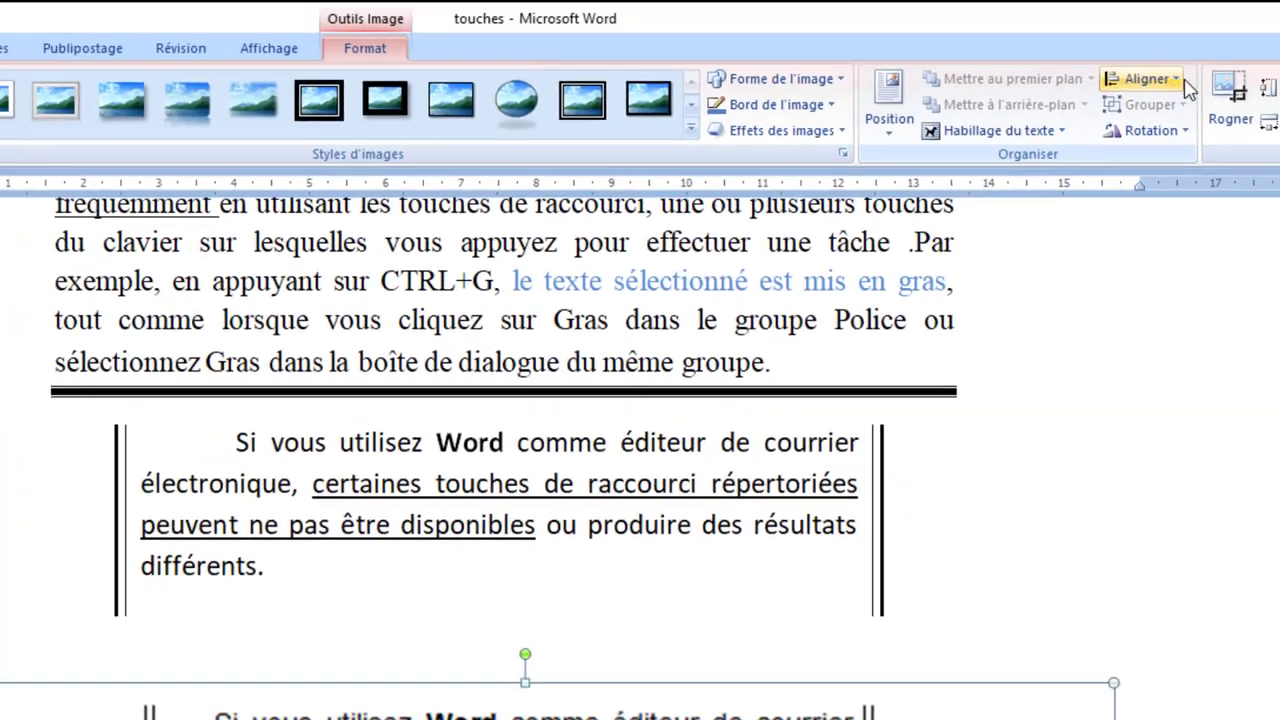
pyautogui.click(1148, 130)
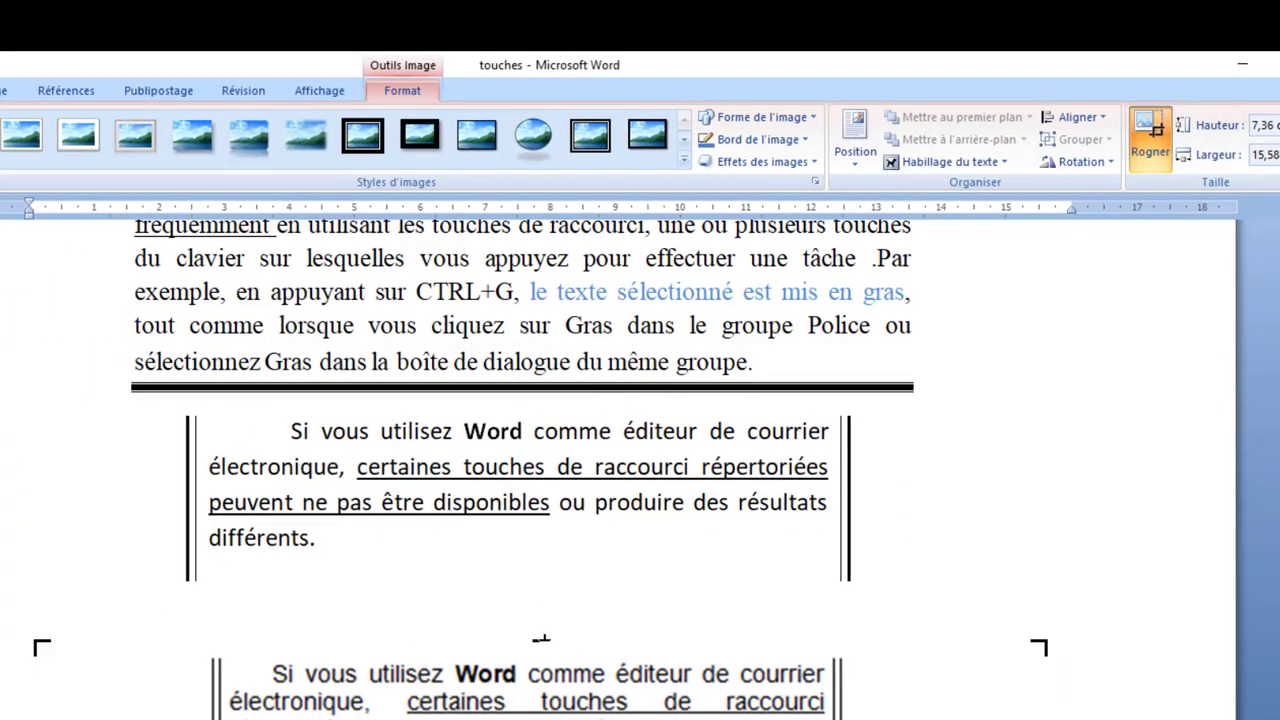
pyautogui.moveTo(542, 641); pyautogui.dragTo(538, 719)
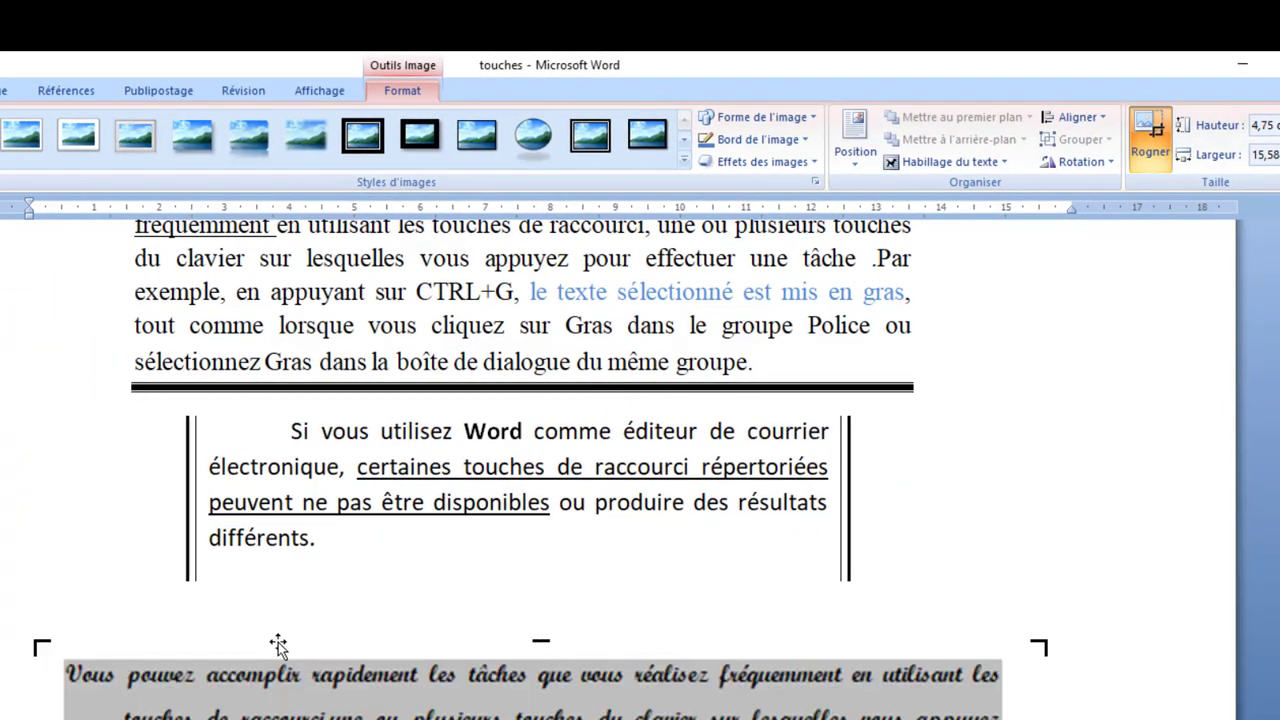
pyautogui.doubleClick(260, 589)
# - Paste the cut "Vous pouvez accomplir" paragraph above the reference picture and delete the empty line before it
pyautogui.click(589, 612)
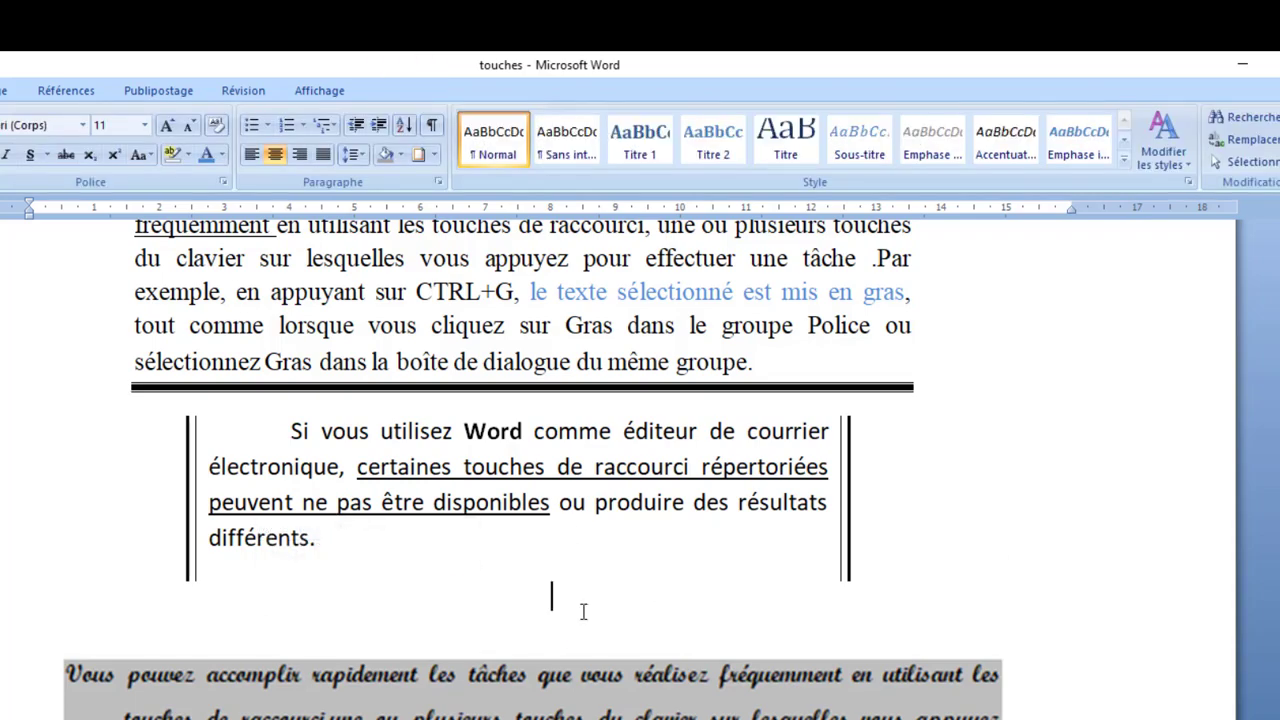
pyautogui.write('Vous pouvez accomplir rapidement les tâches que vous réalisez fréquemment en utilisant les touches de raccourci, une ou plusieurs touches du clavier sur lesquelles vous appuyez pour effectuer une tâche .Par exemple, en appuyant sur CTRL+G, le texte sélectionné est mis en gras, tout comme lorsque vous cliquez sur Gras dans le groupe Police ou sélectionnez Gras dans la boîte de dialogue du même groupe.')
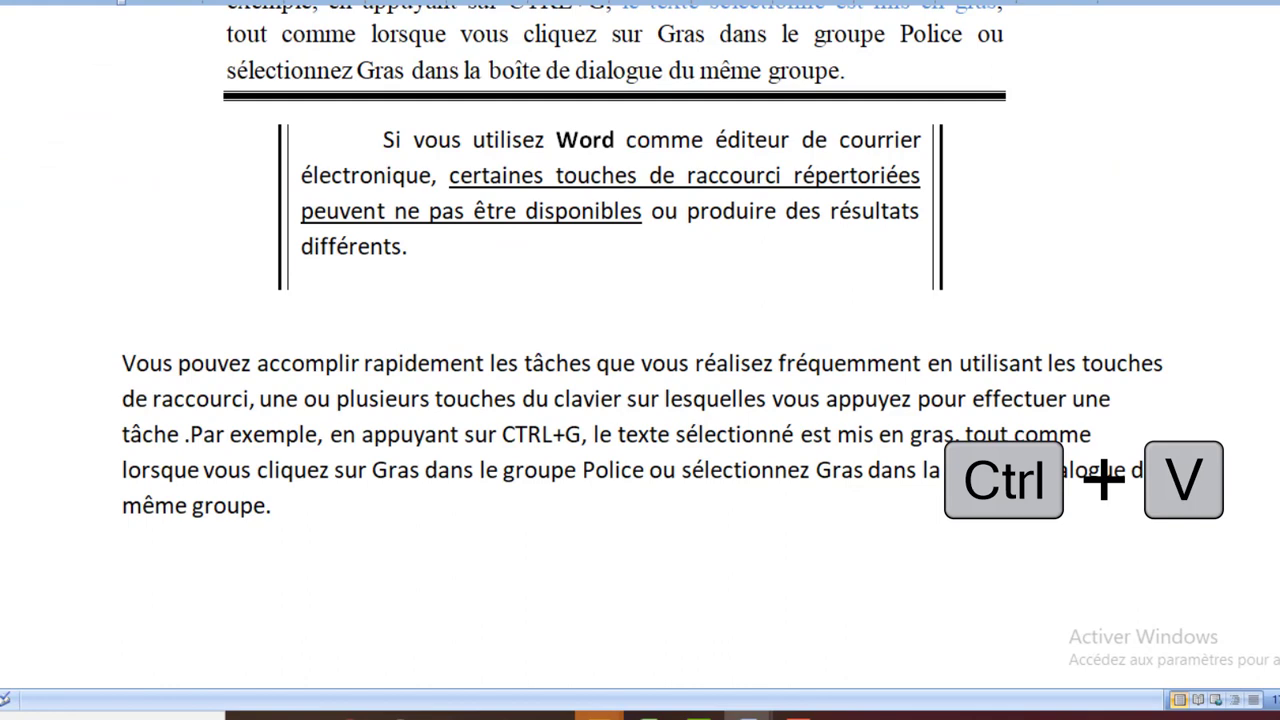
pyautogui.scroll(1, 520, 306)
pyautogui.click(520, 306)
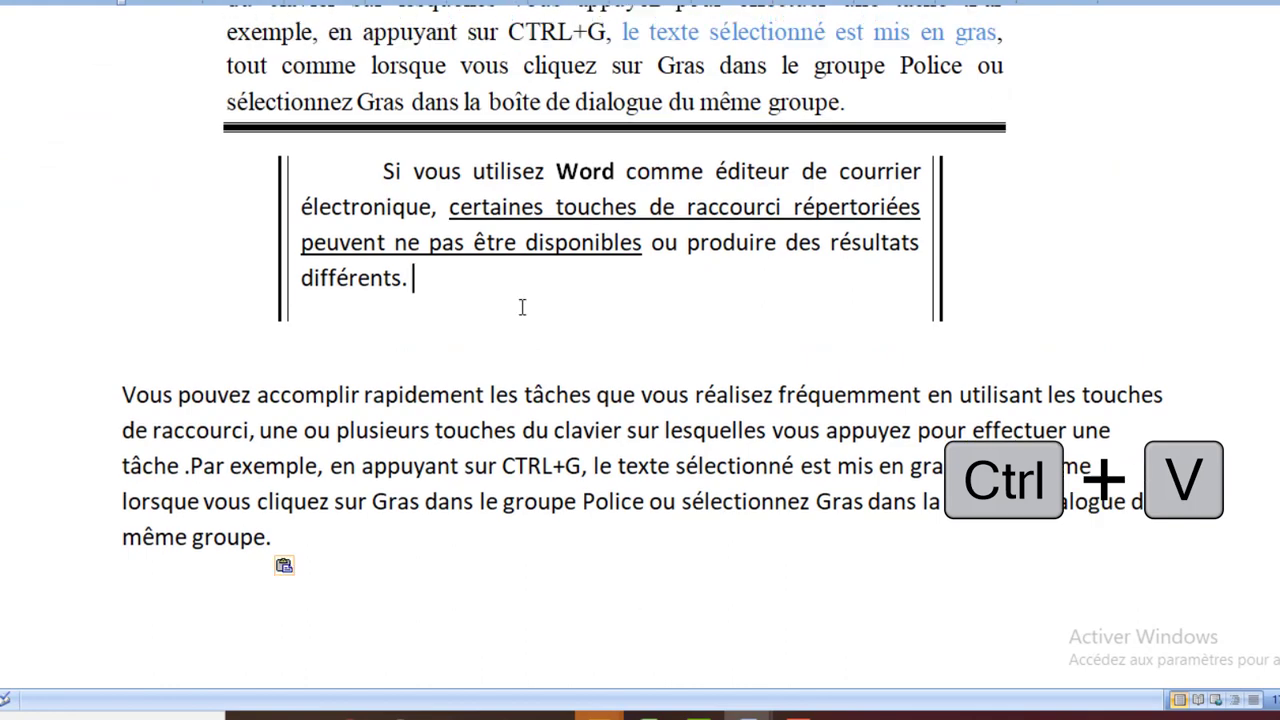
pyautogui.click(239, 364)
pyautogui.press('Delete')
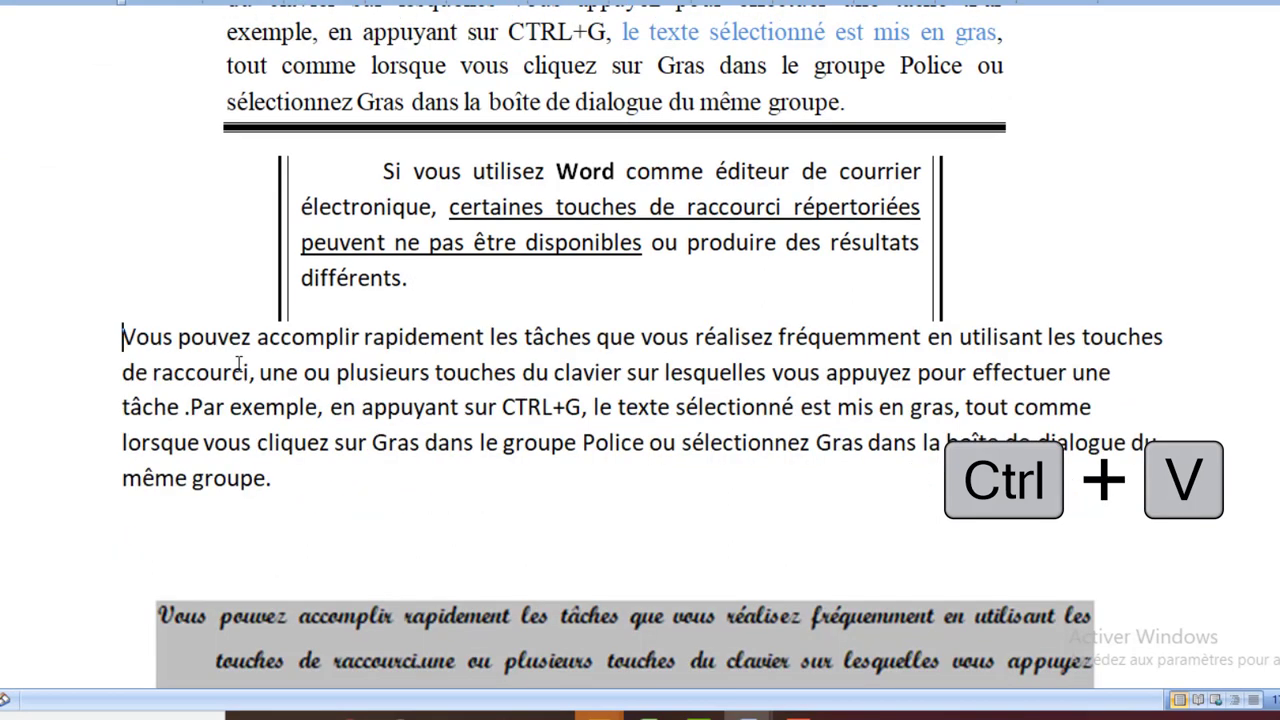
pyautogui.click(329, 607)
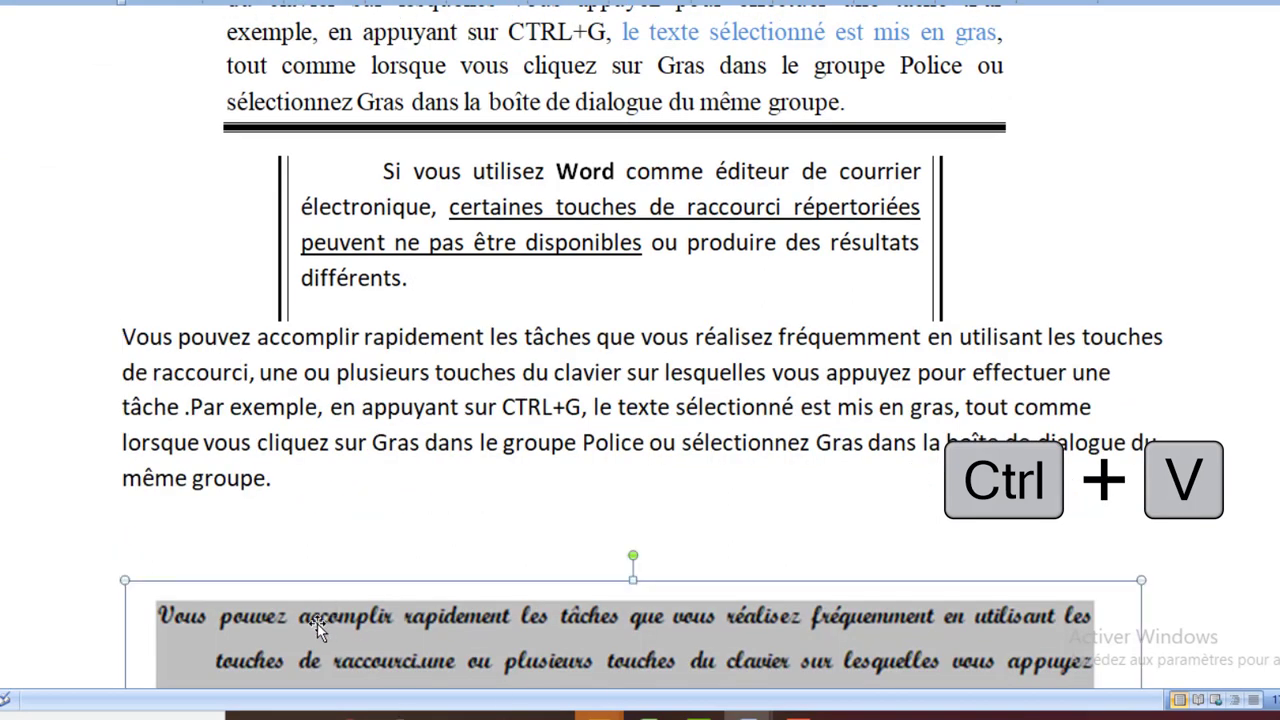
pyautogui.scroll(-3, 322, 568)
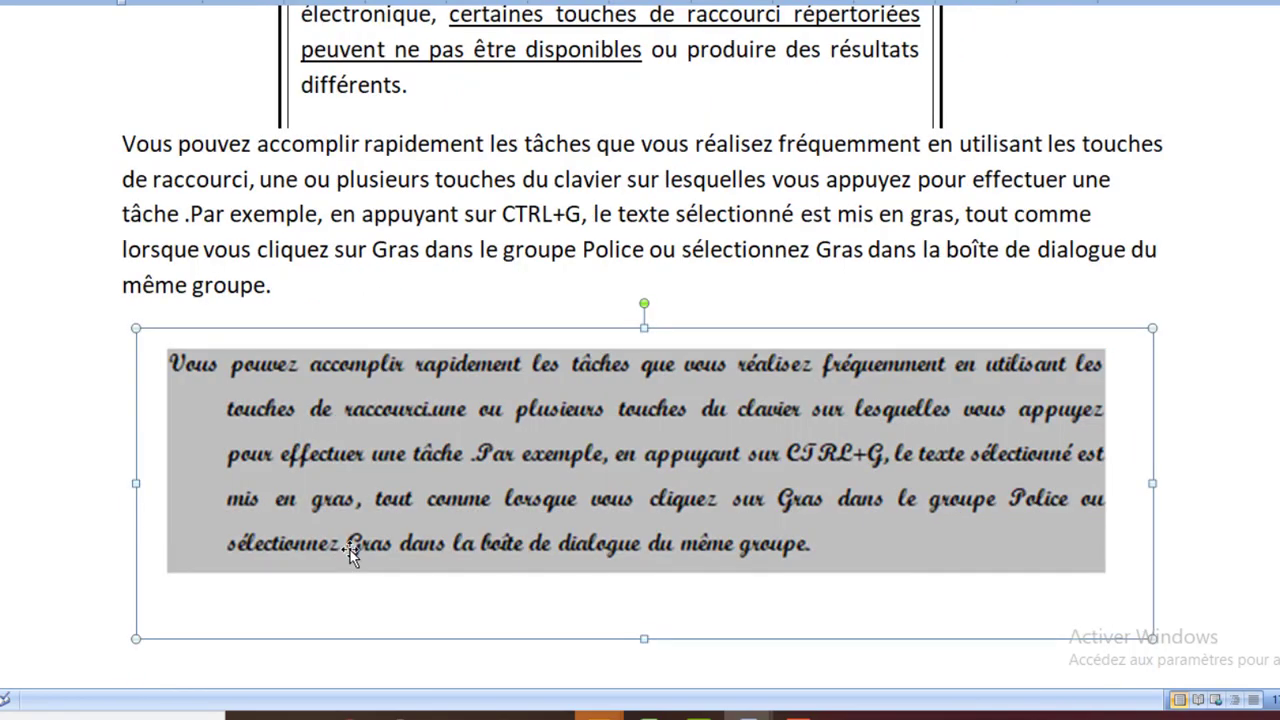
pyautogui.hotkey('ctrl', 'z')
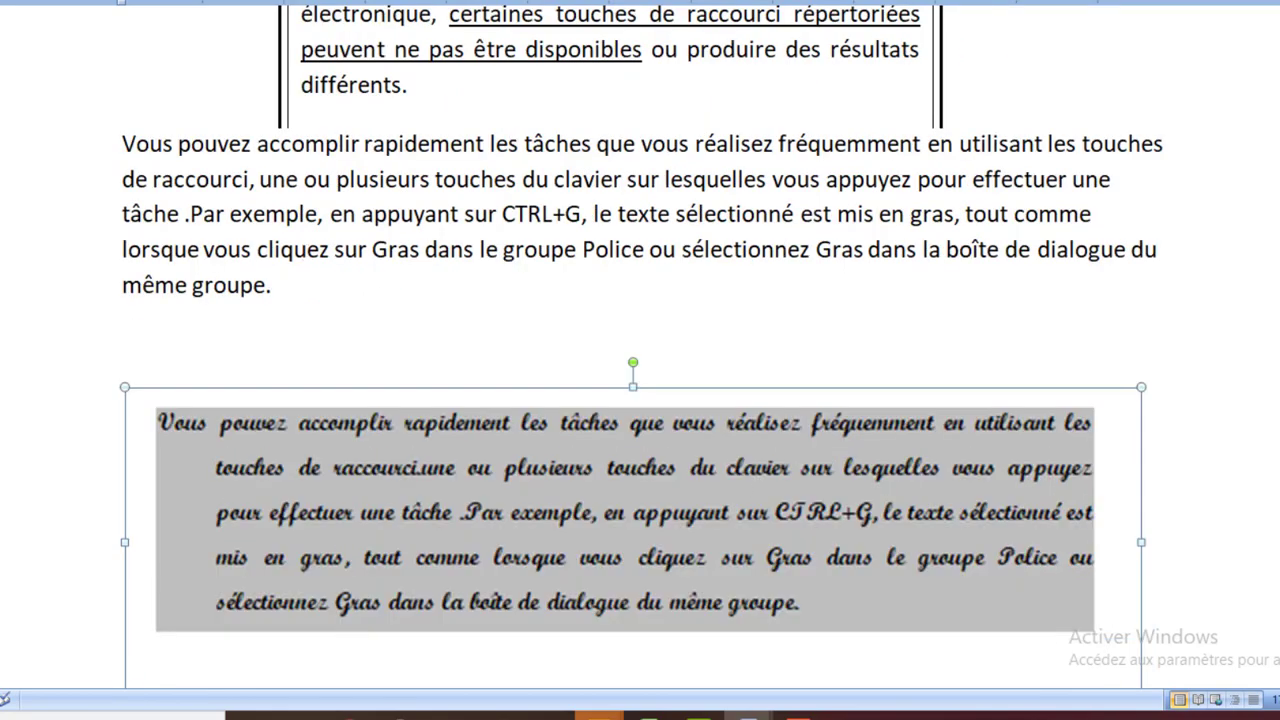
pyautogui.scroll(4, 640, 400)
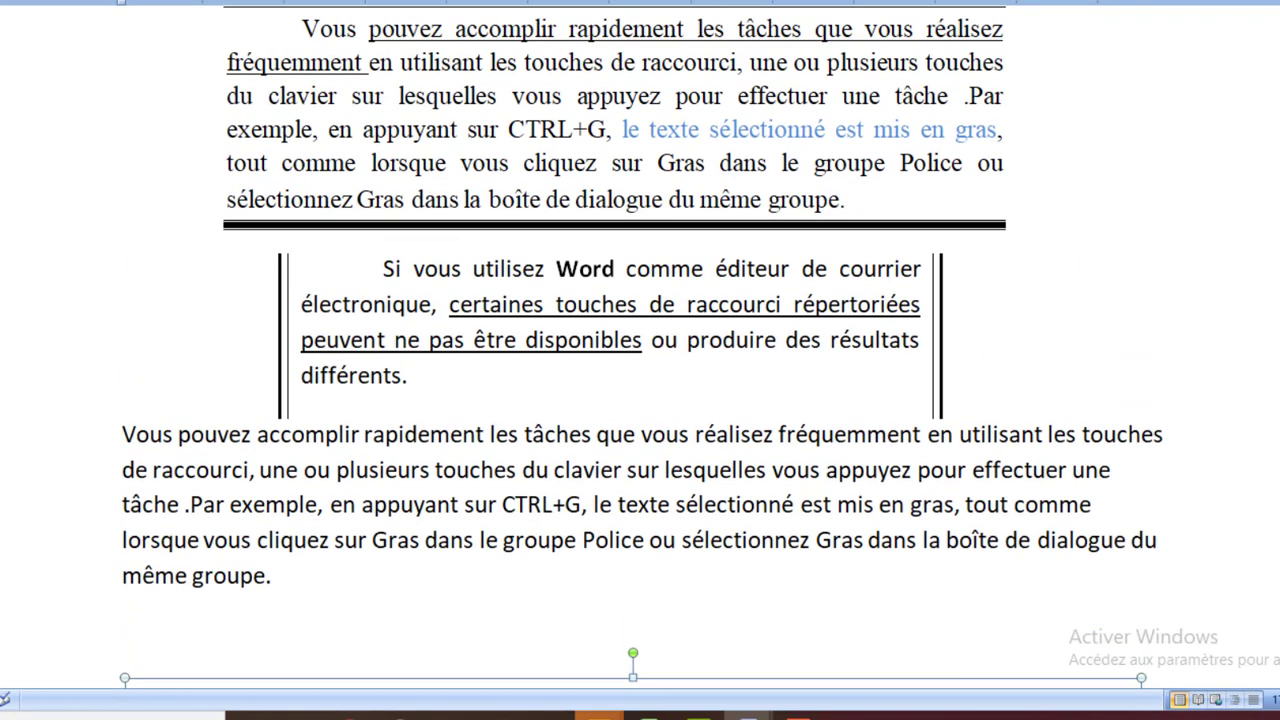
pyautogui.scroll(-2, 640, 360)
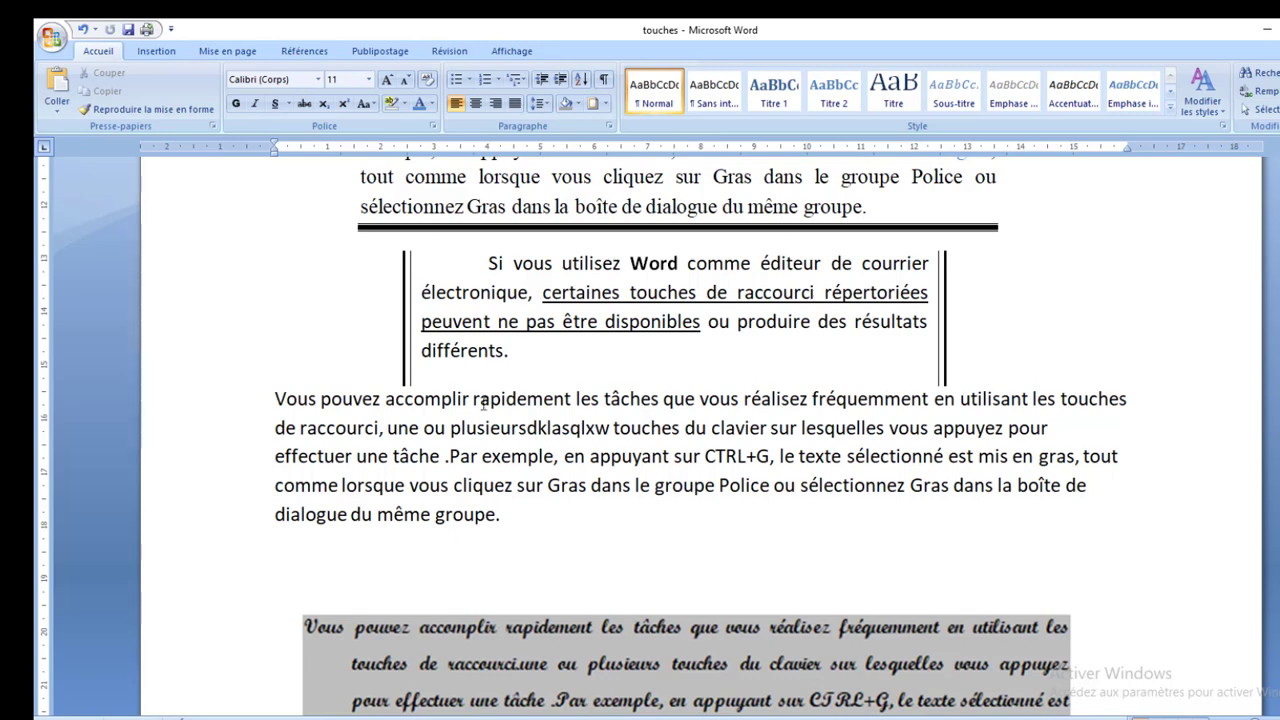
pyautogui.click(83, 30)
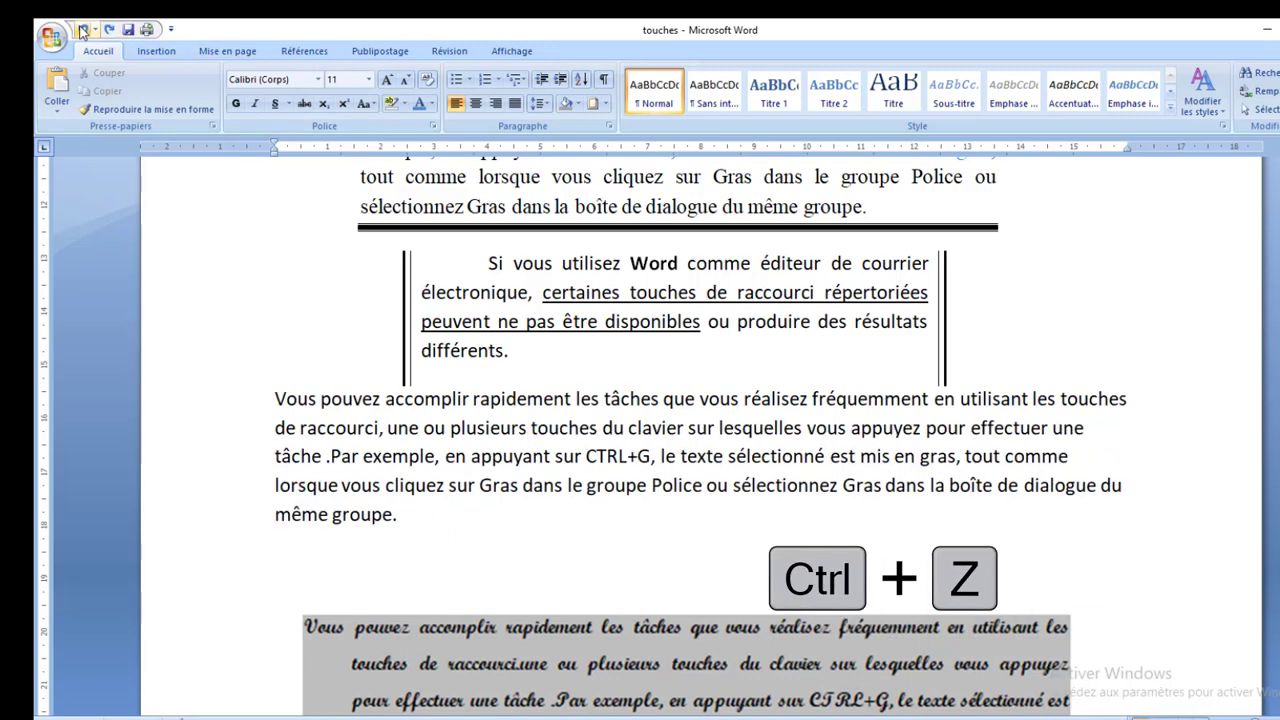
pyautogui.click(988, 378)
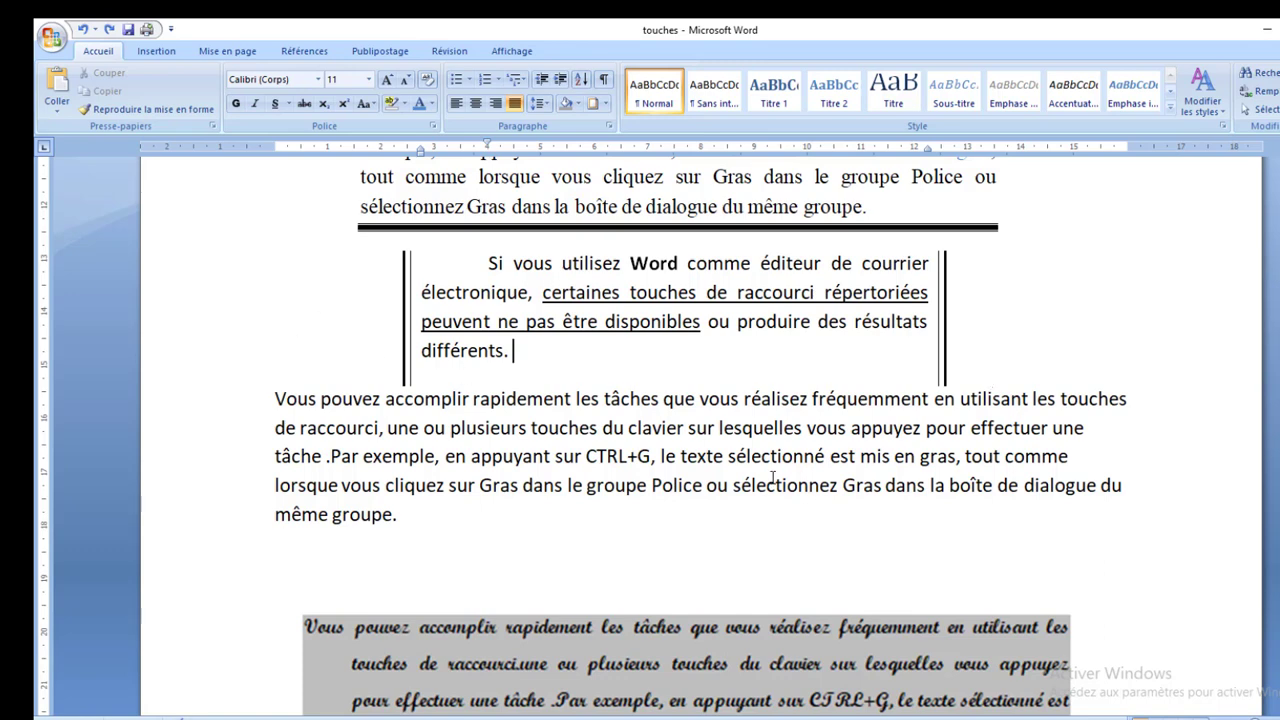
# - Set the font of the plain "Vous pouvez accomplir" paragraph above the reference picture to Monotype Corsiva and make it bold
pyautogui.scroll(-2, 412, 432)
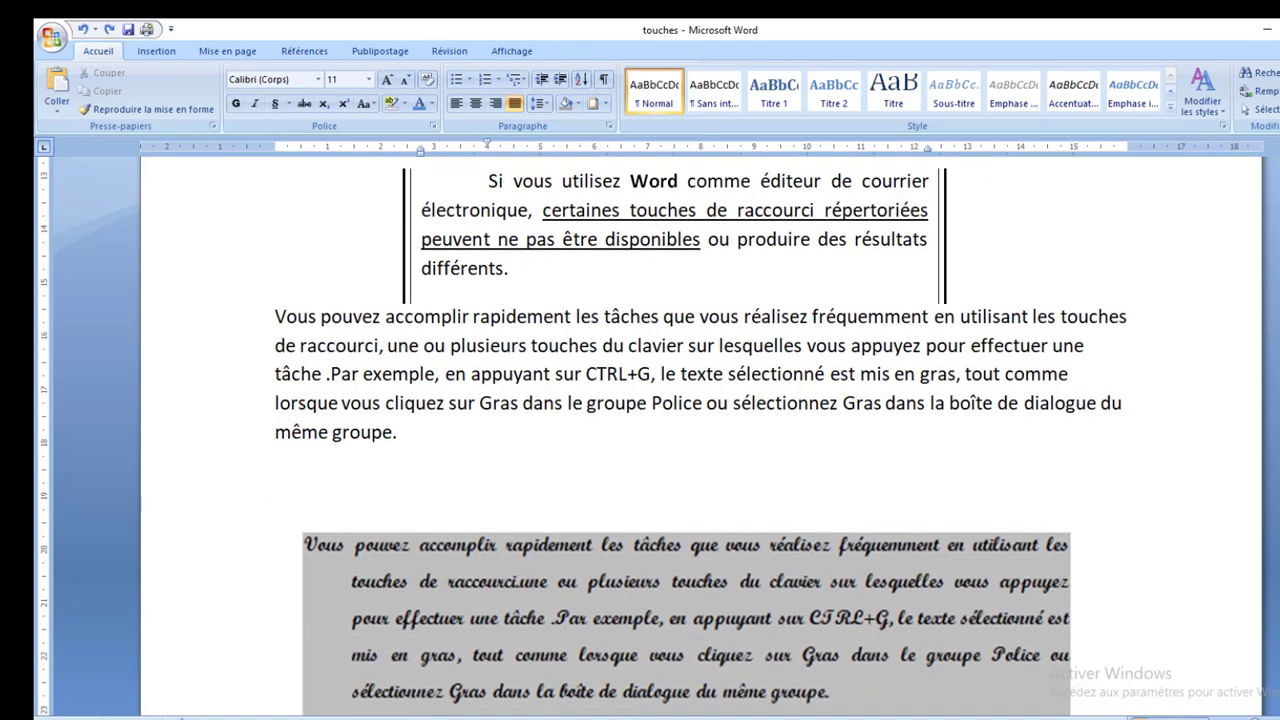
pyautogui.moveTo(412, 432); pyautogui.dragTo(272, 303)
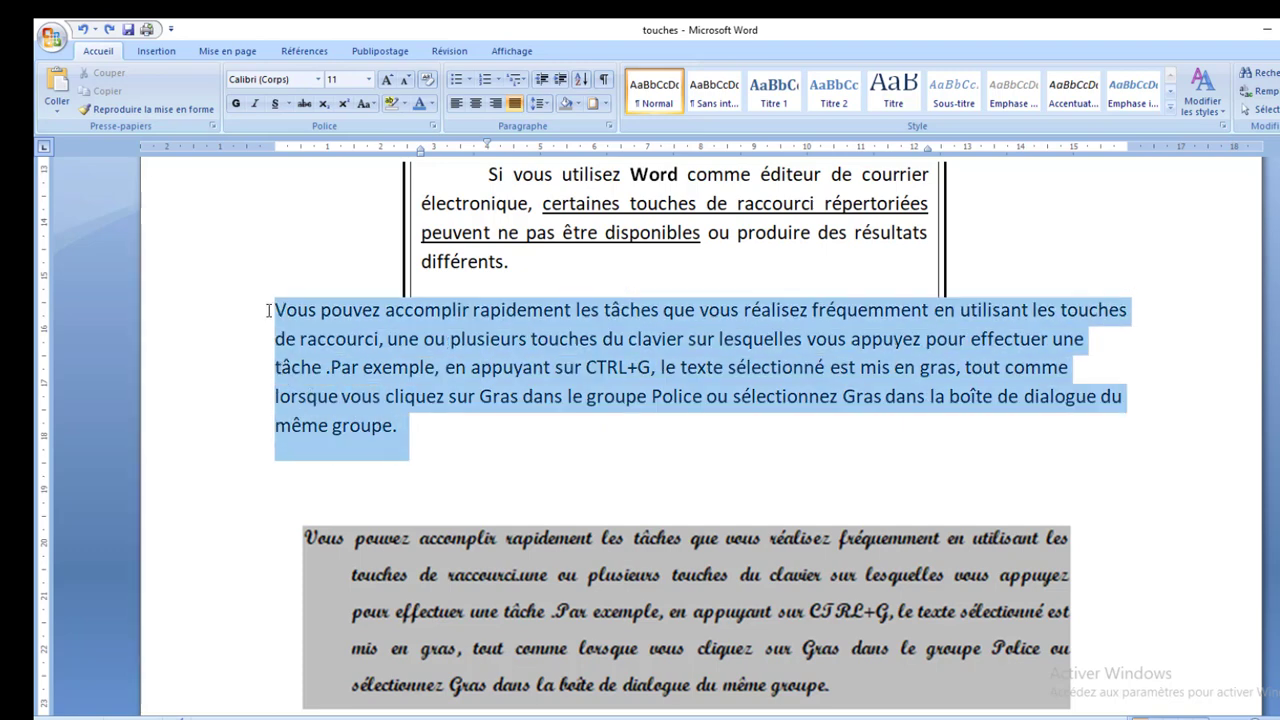
pyautogui.click(318, 80)
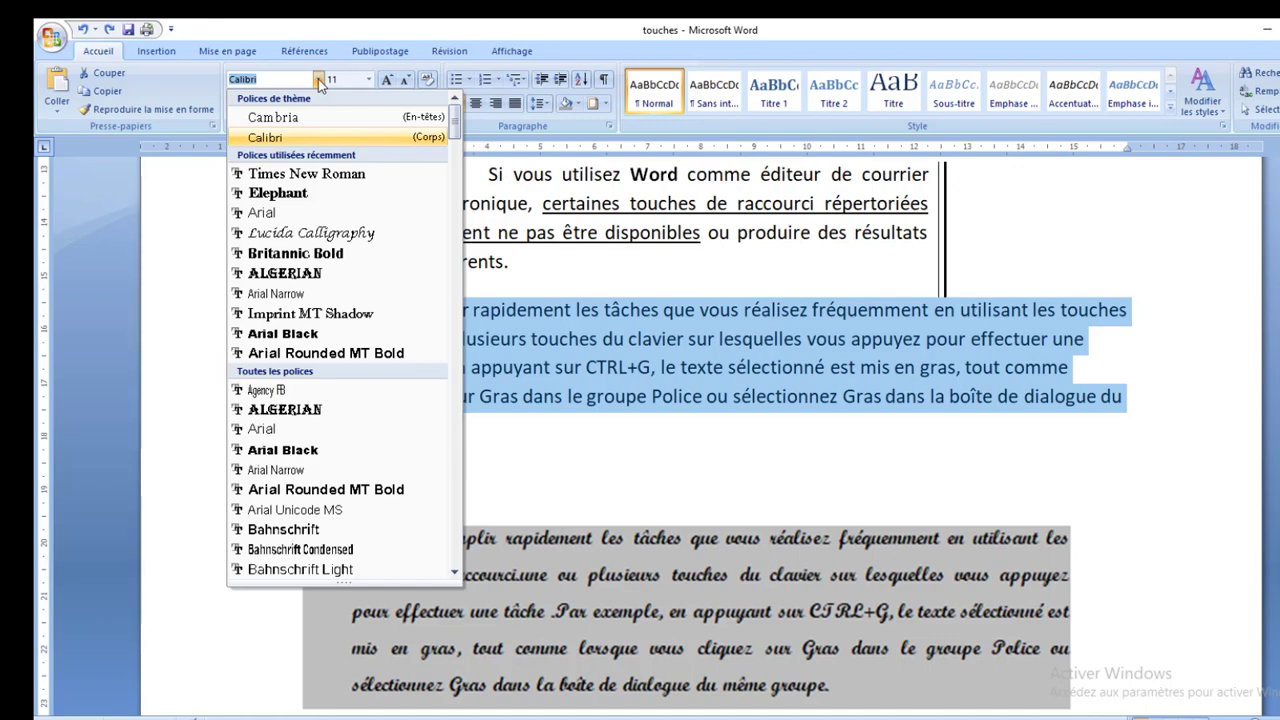
pyautogui.write('Mon')
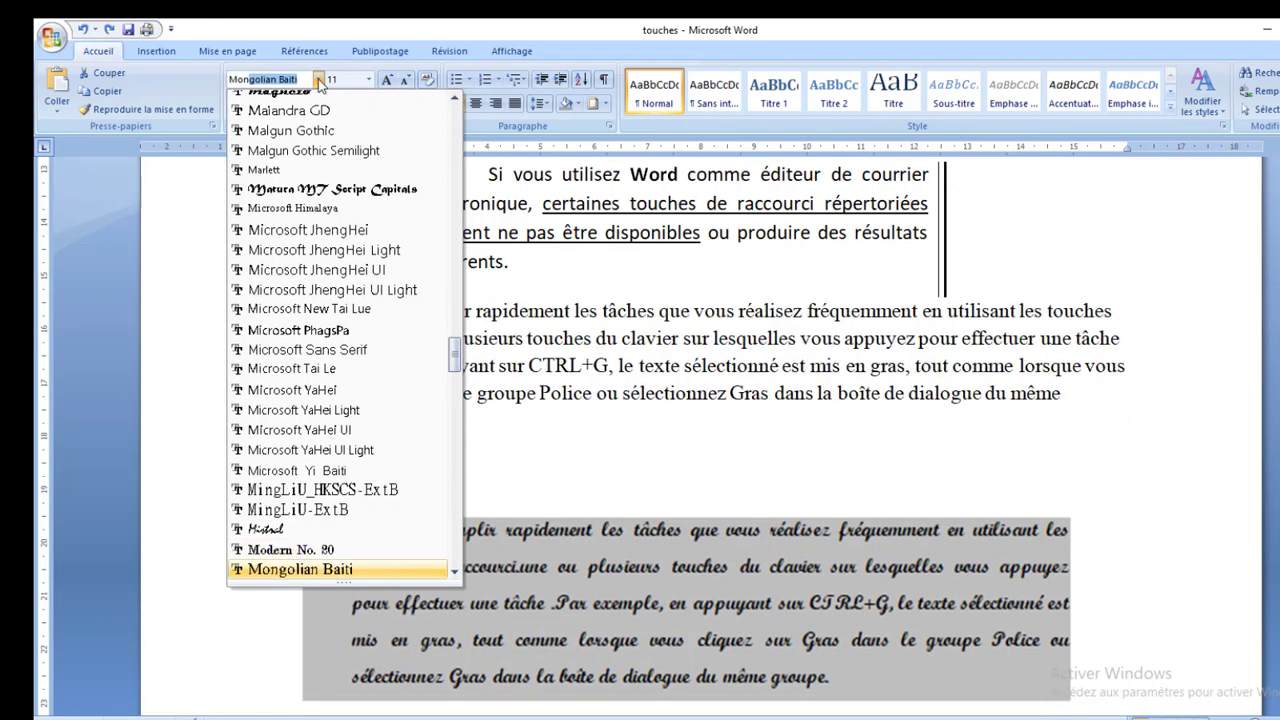
pyautogui.write('o')
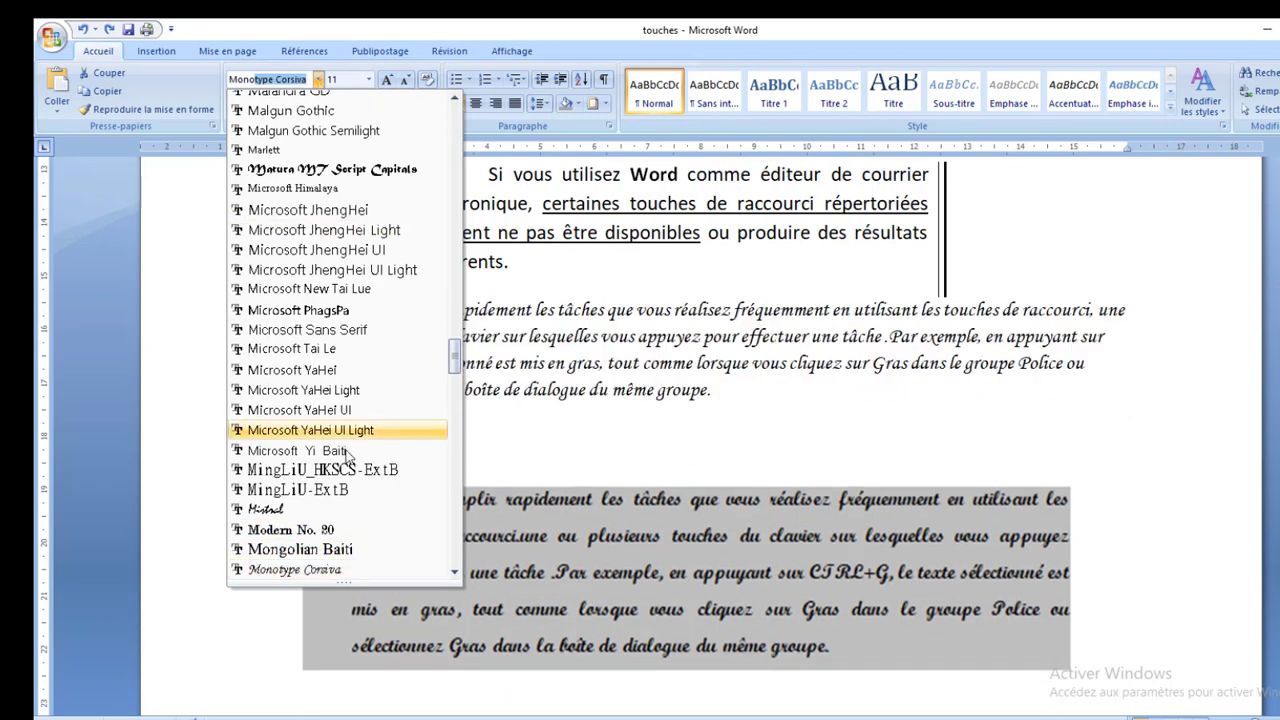
pyautogui.click(272, 573)
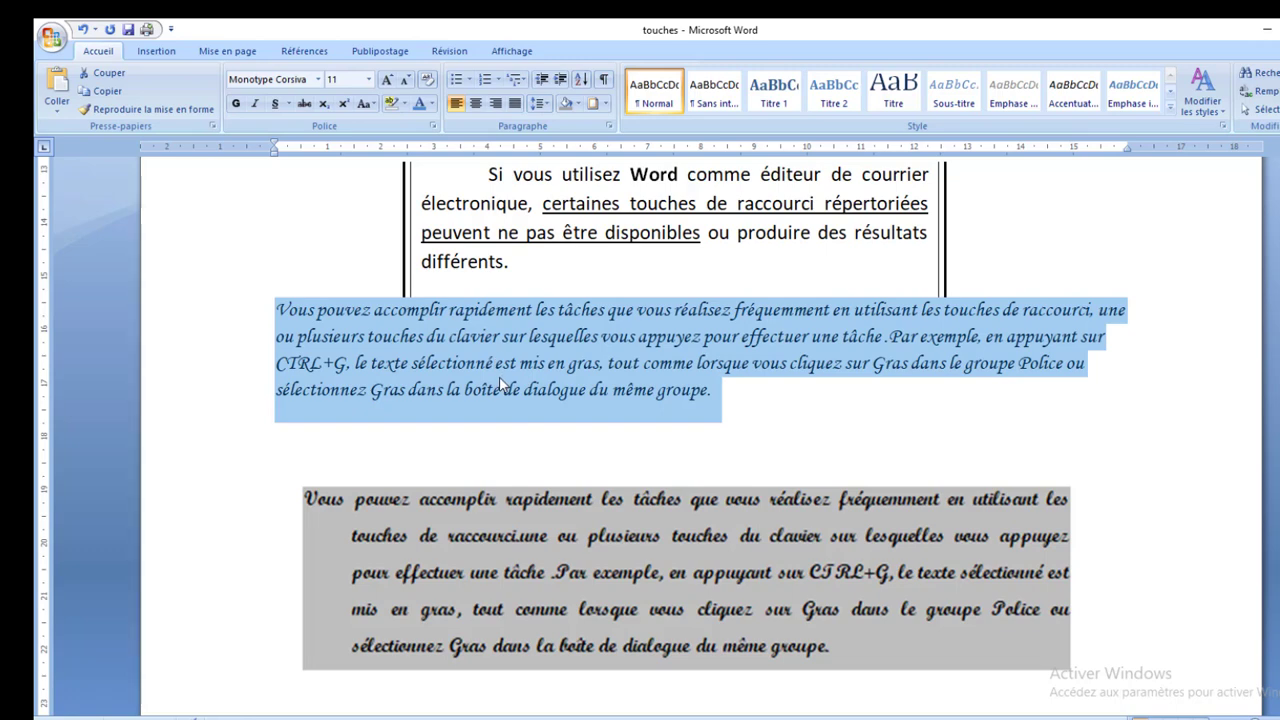
pyautogui.click(236, 106)
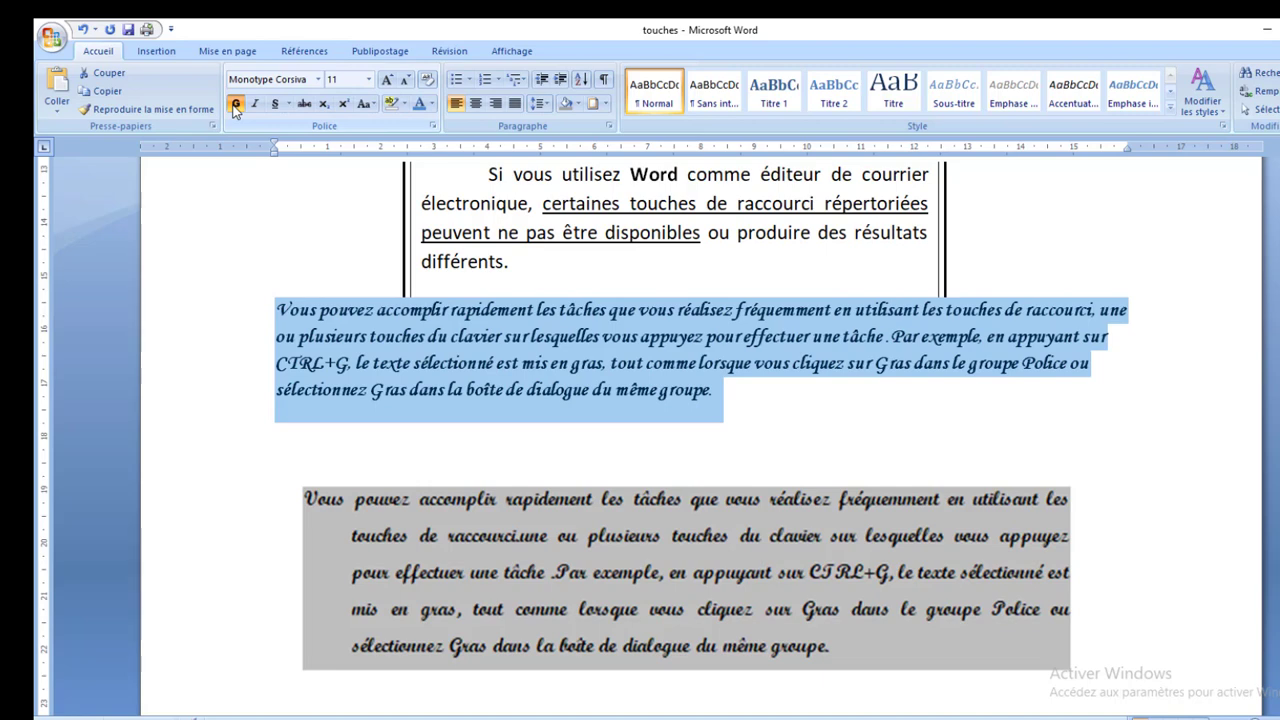
# - Apply grey shading to the Monotype Corsiva paragraph and justify its text
pyautogui.click(565, 105)
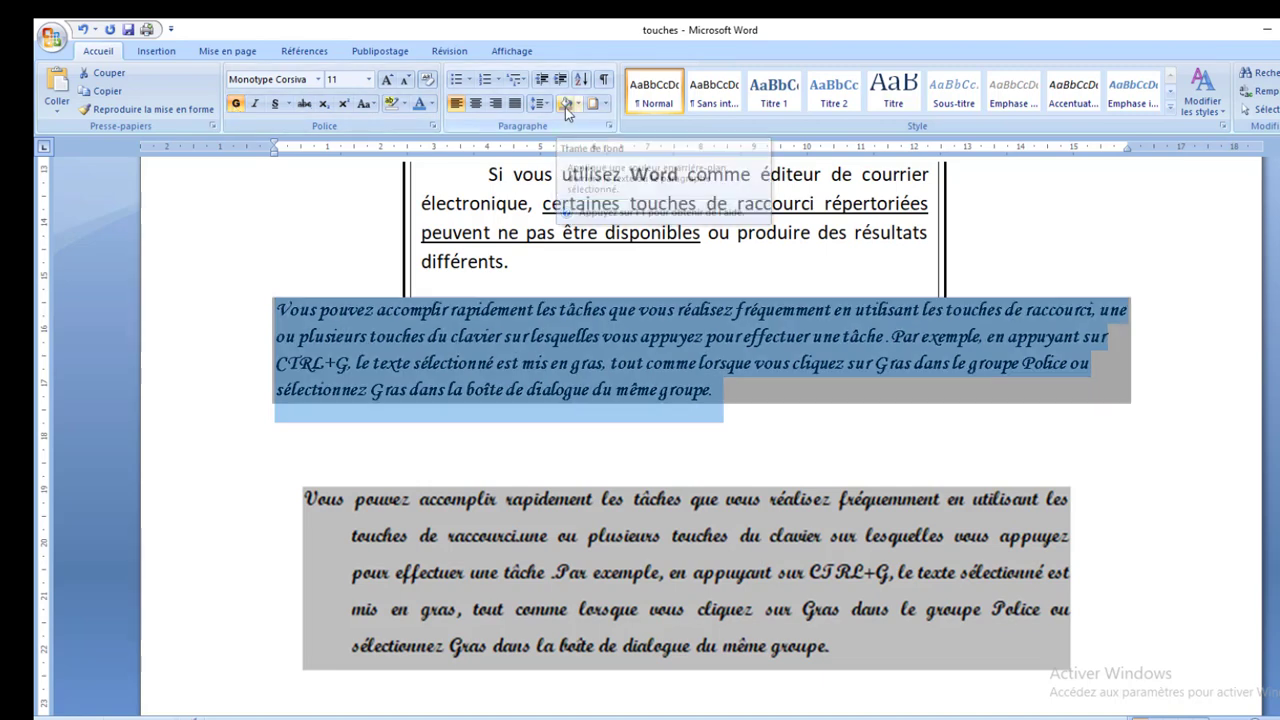
pyautogui.click(515, 104)
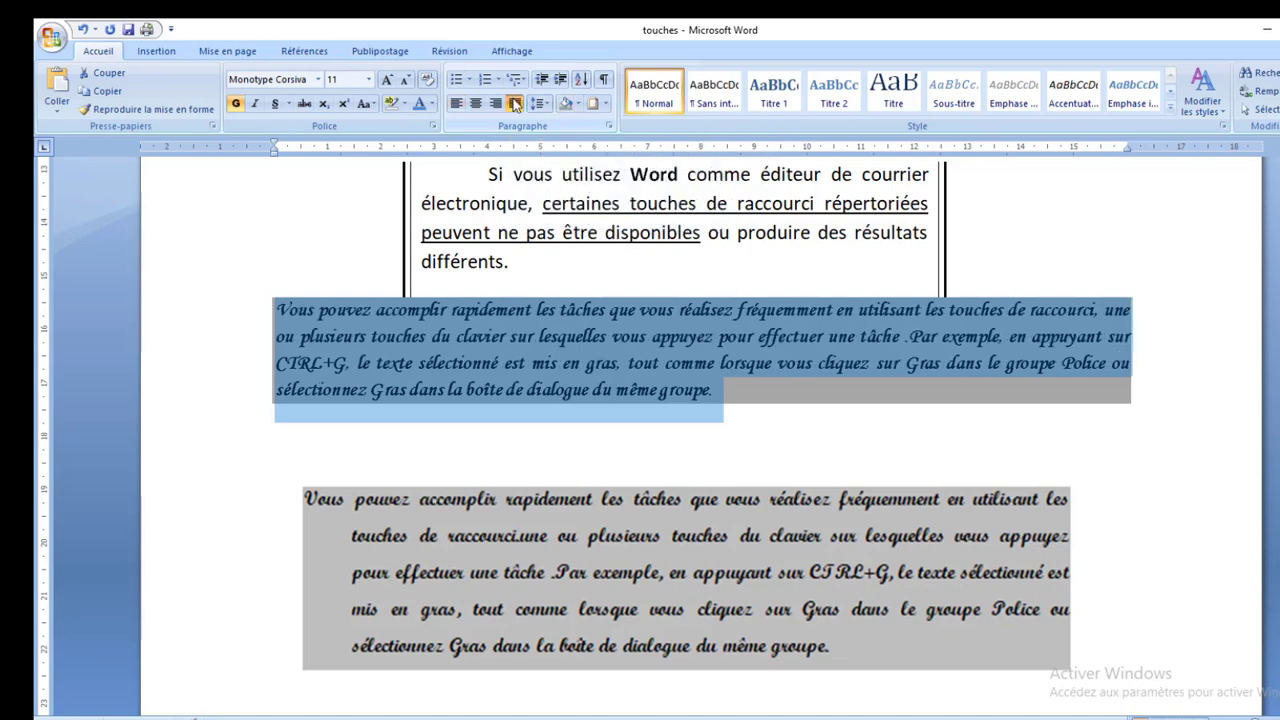
pyautogui.click(438, 545)
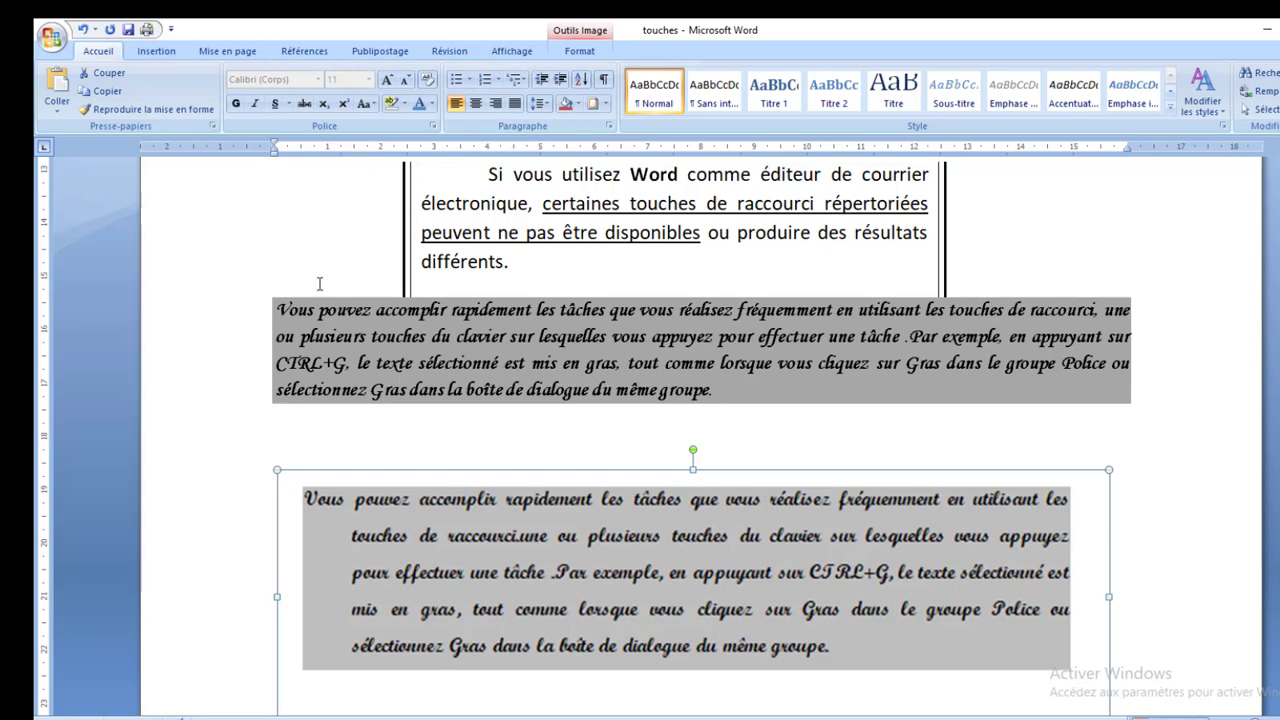
# - Set the first-line indent of the grey-shaded paragraph to Négatif
pyautogui.click(276, 301)
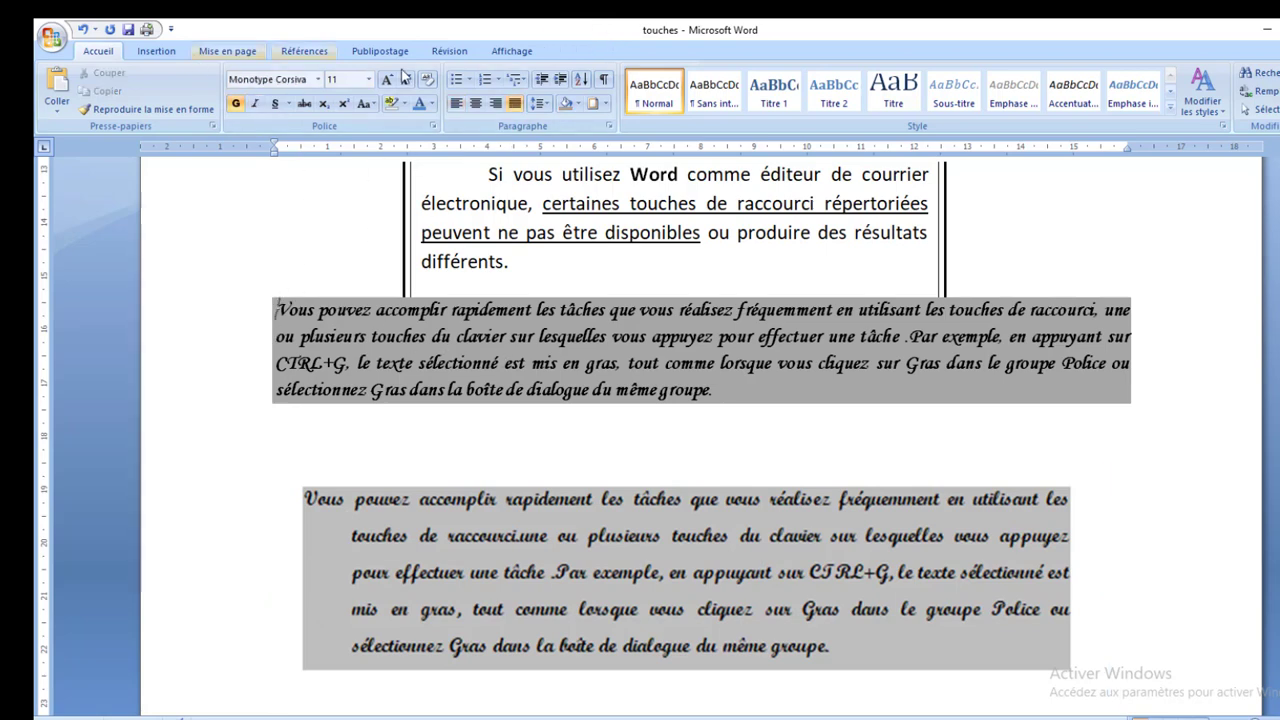
pyautogui.click(609, 126)
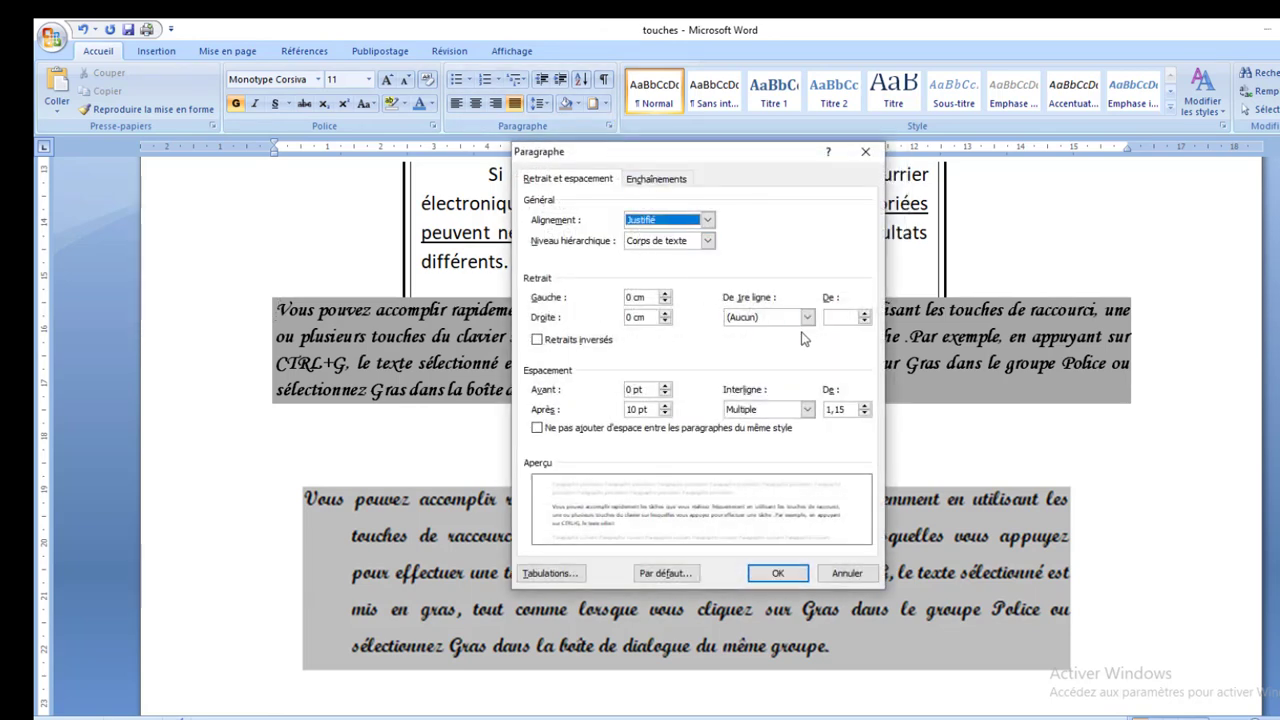
pyautogui.click(807, 317)
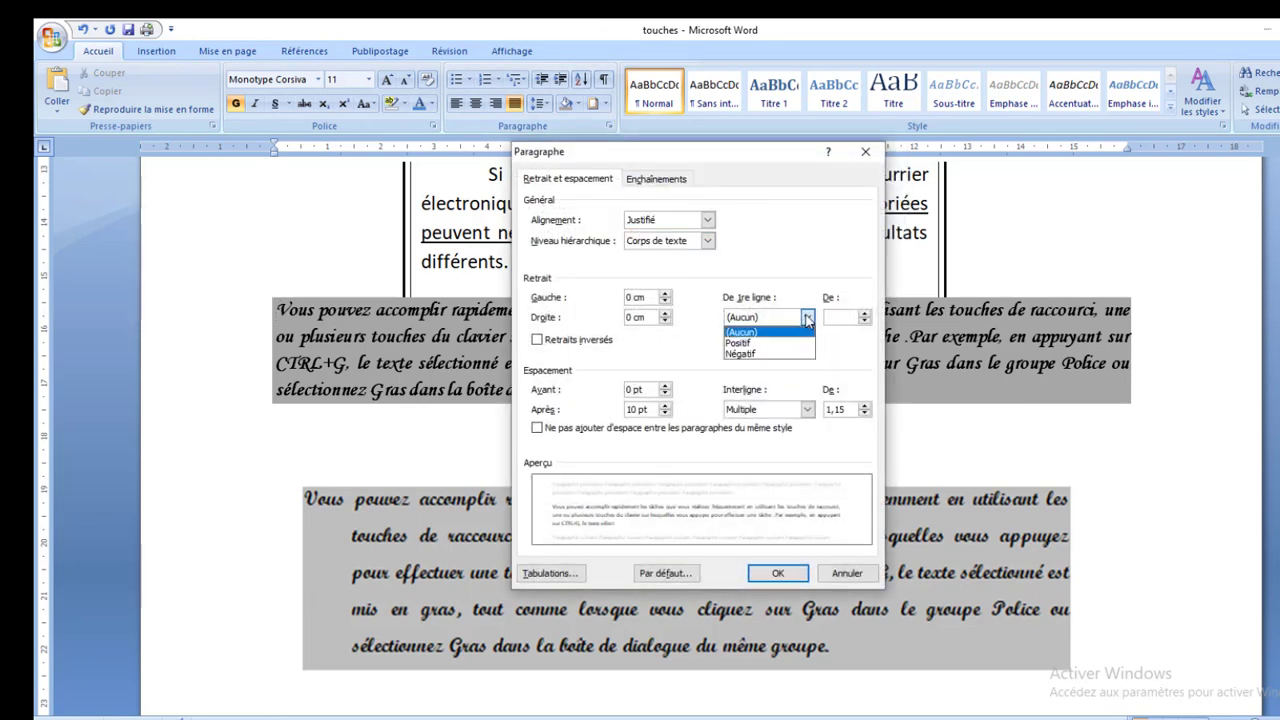
pyautogui.click(759, 354)
pyautogui.click(776, 572)
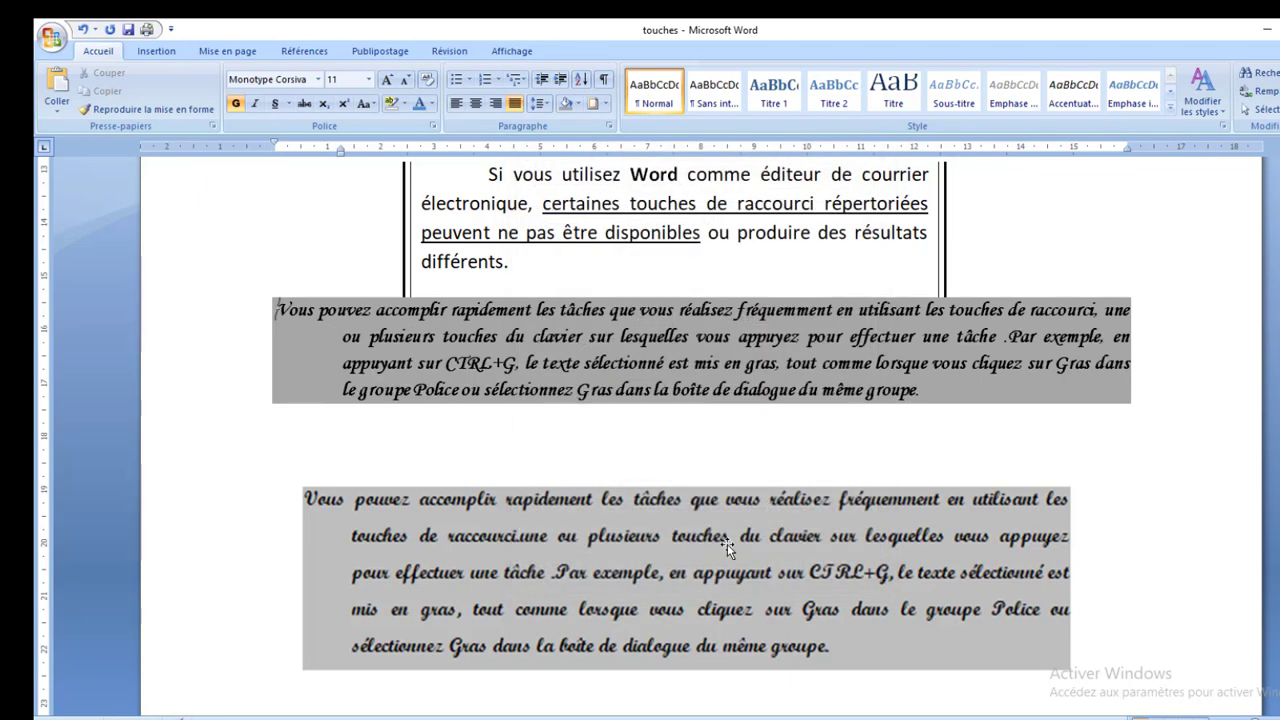
pyautogui.click(518, 550)
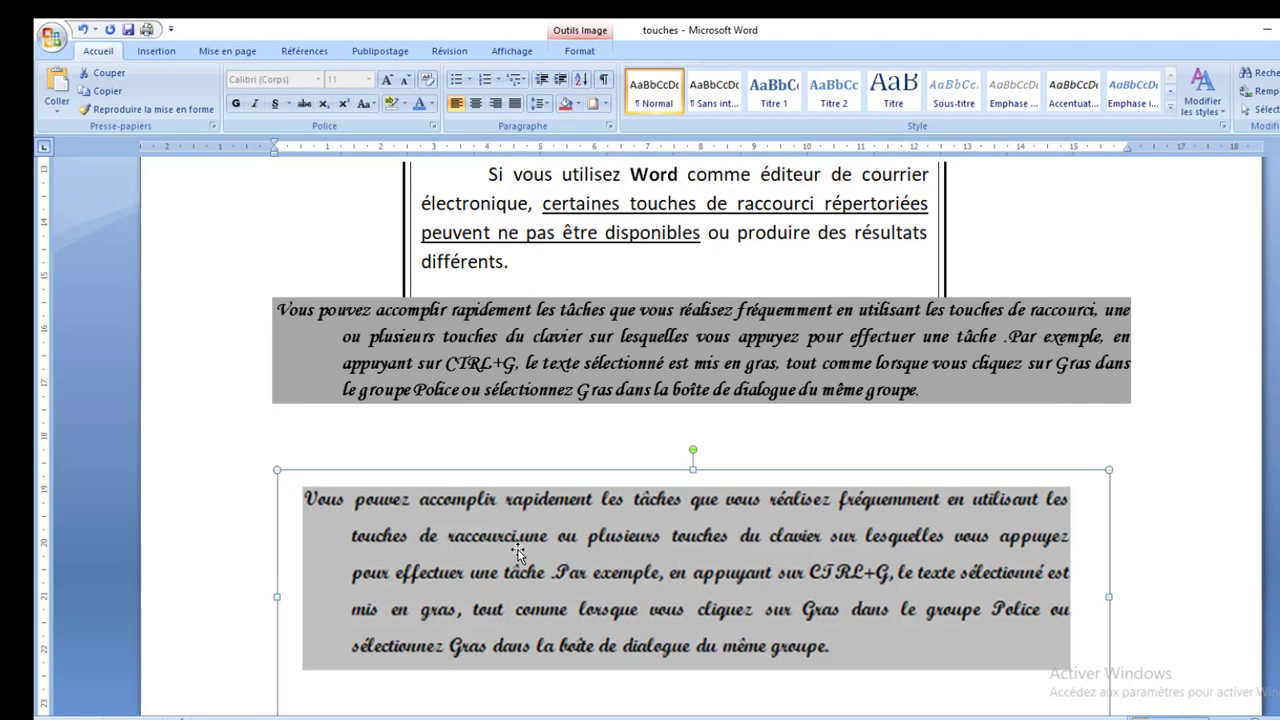
pyautogui.press('Delete')
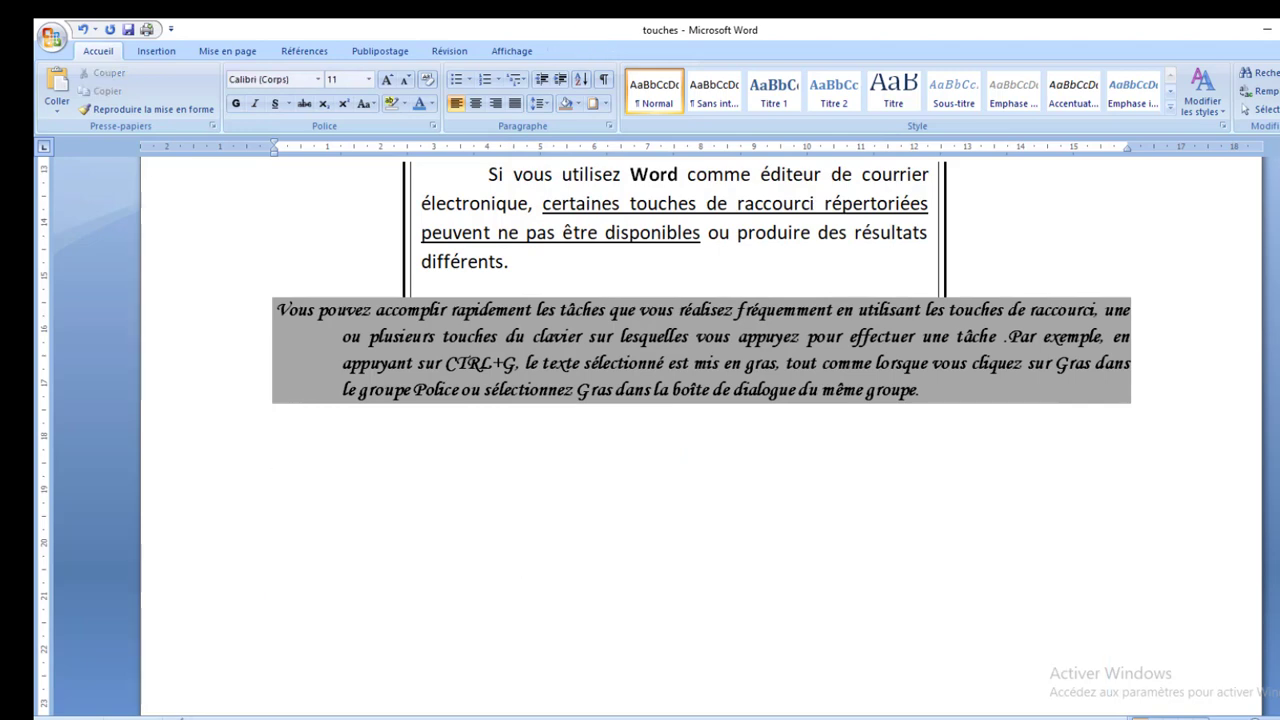
pyautogui.hotkey('ctrl', 'z')
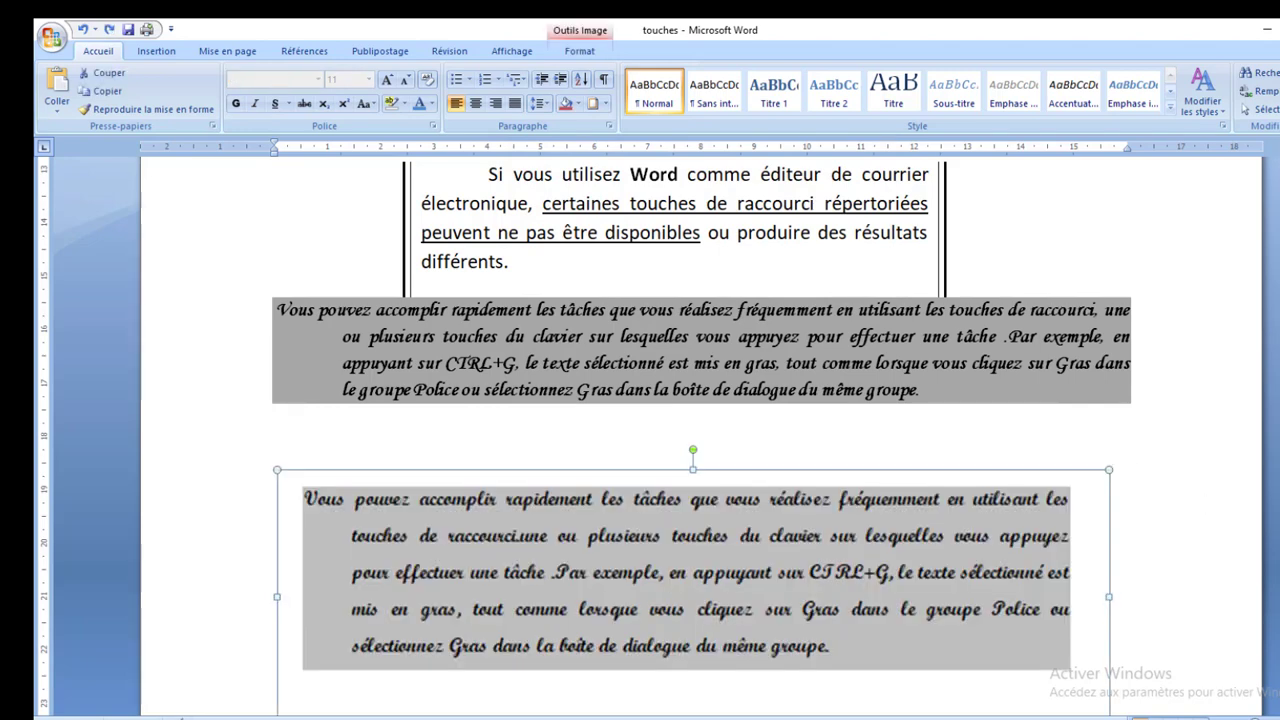
# - Set the spacing before the grey-shaded paragraph to 30 pt
pyautogui.scroll(1, 640, 430)
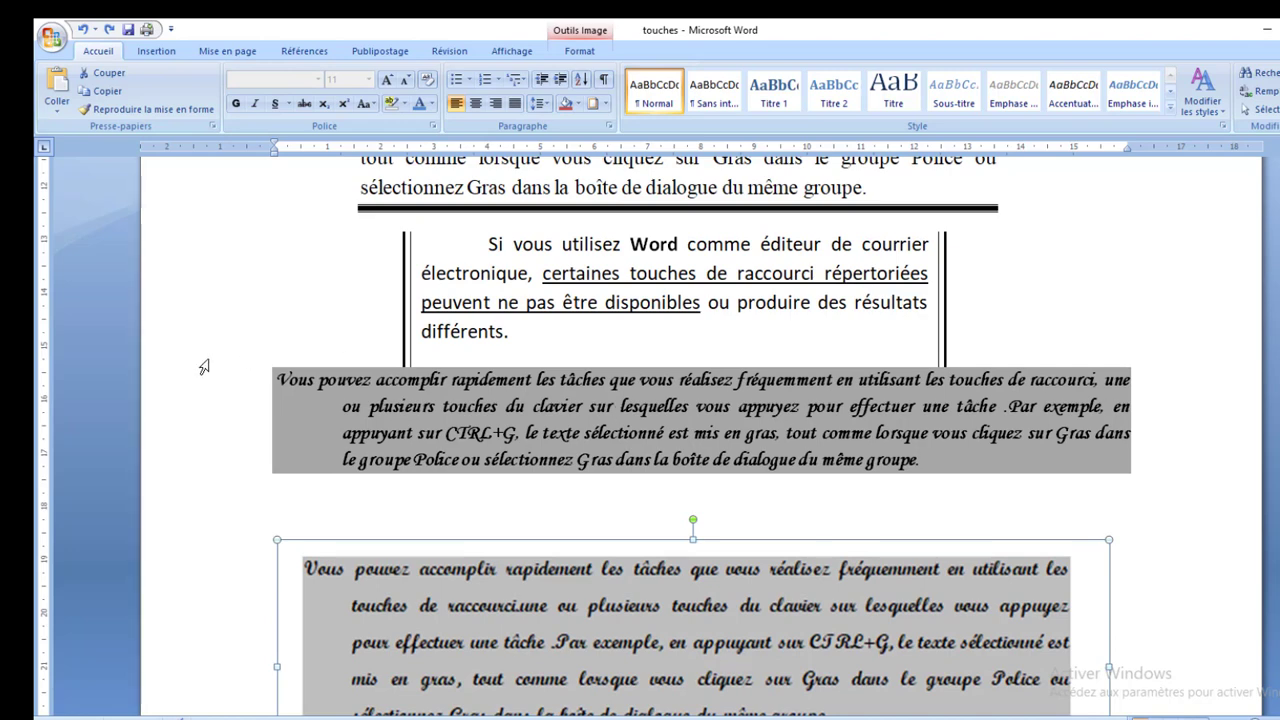
pyautogui.click(267, 374)
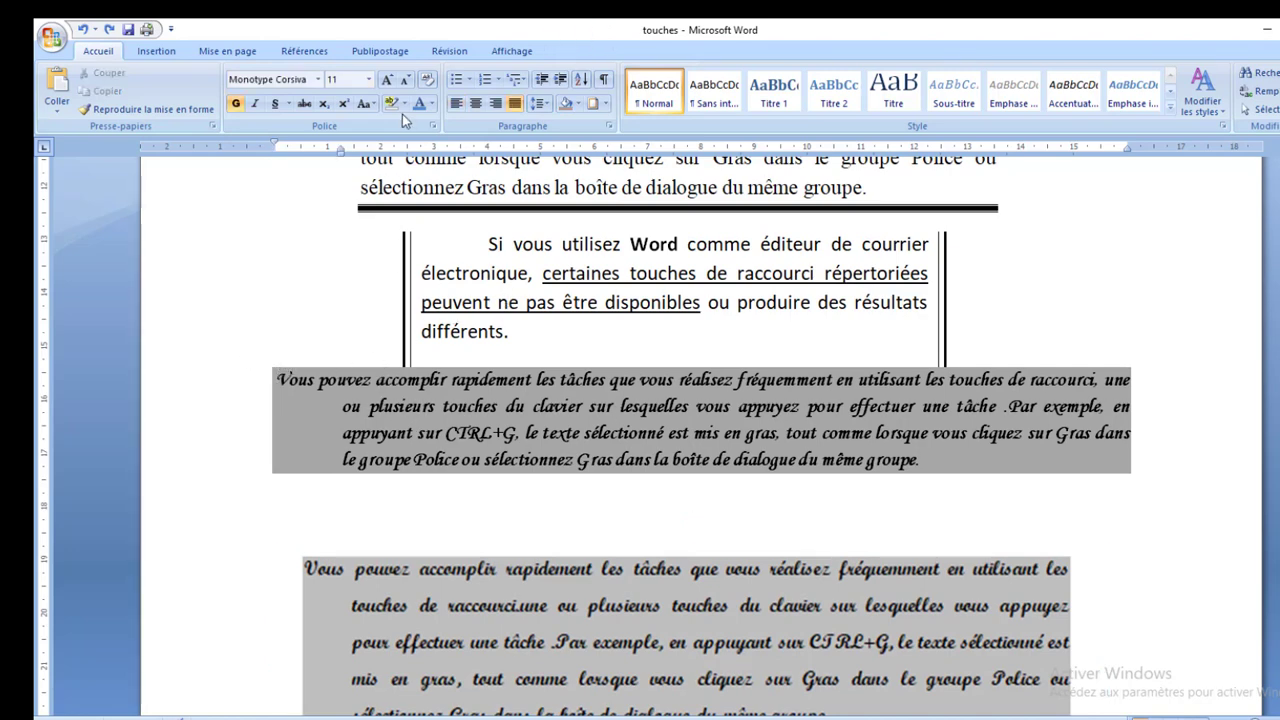
pyautogui.click(238, 50)
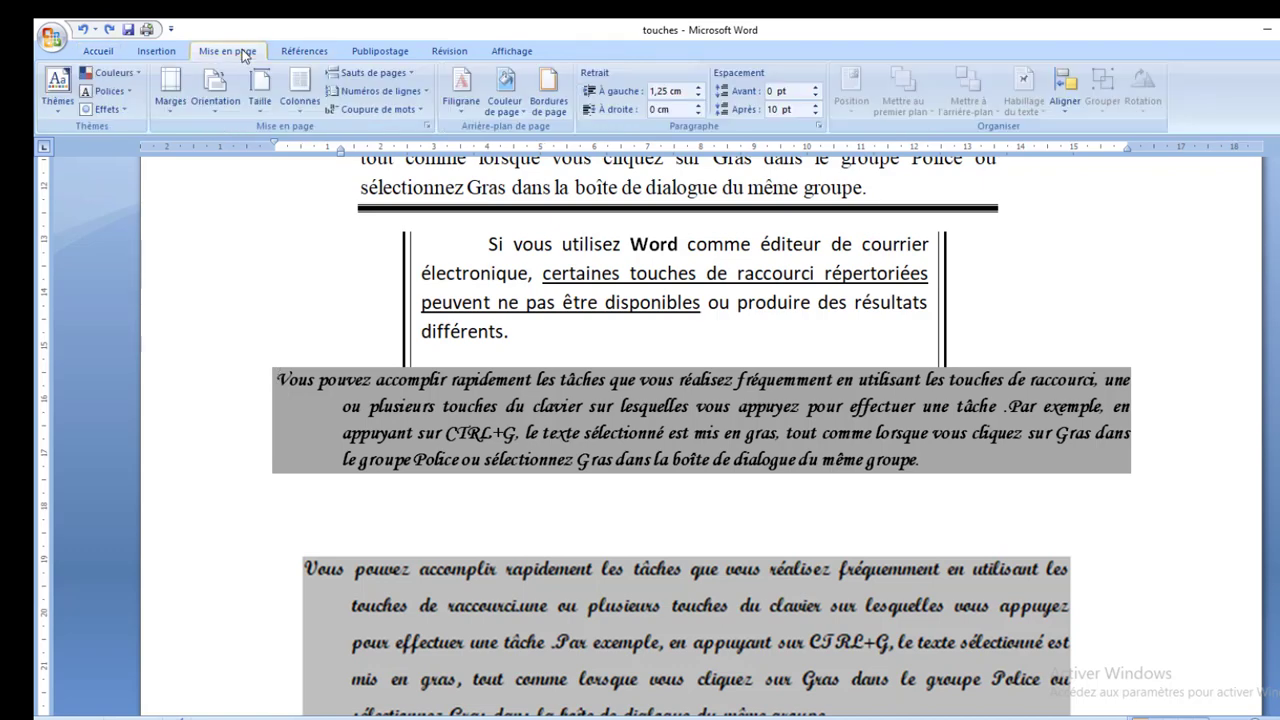
pyautogui.click(815, 88)
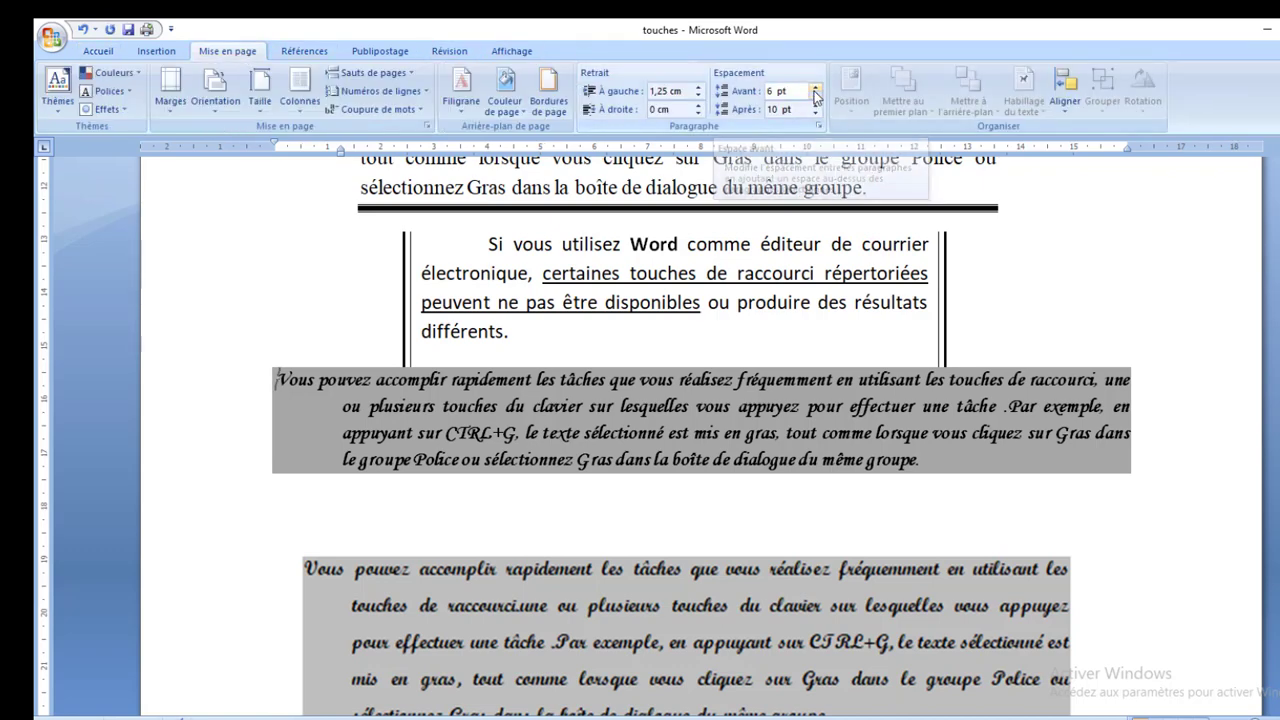
pyautogui.click(815, 88)
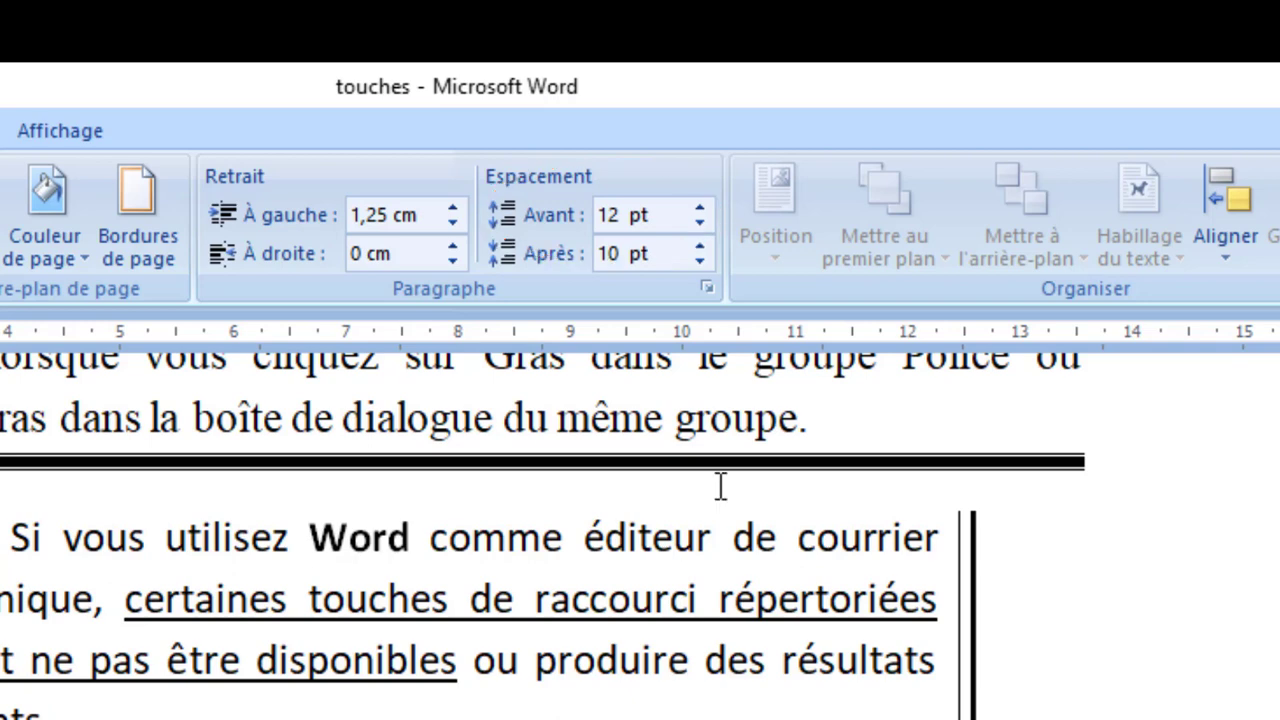
pyautogui.click(699, 209)
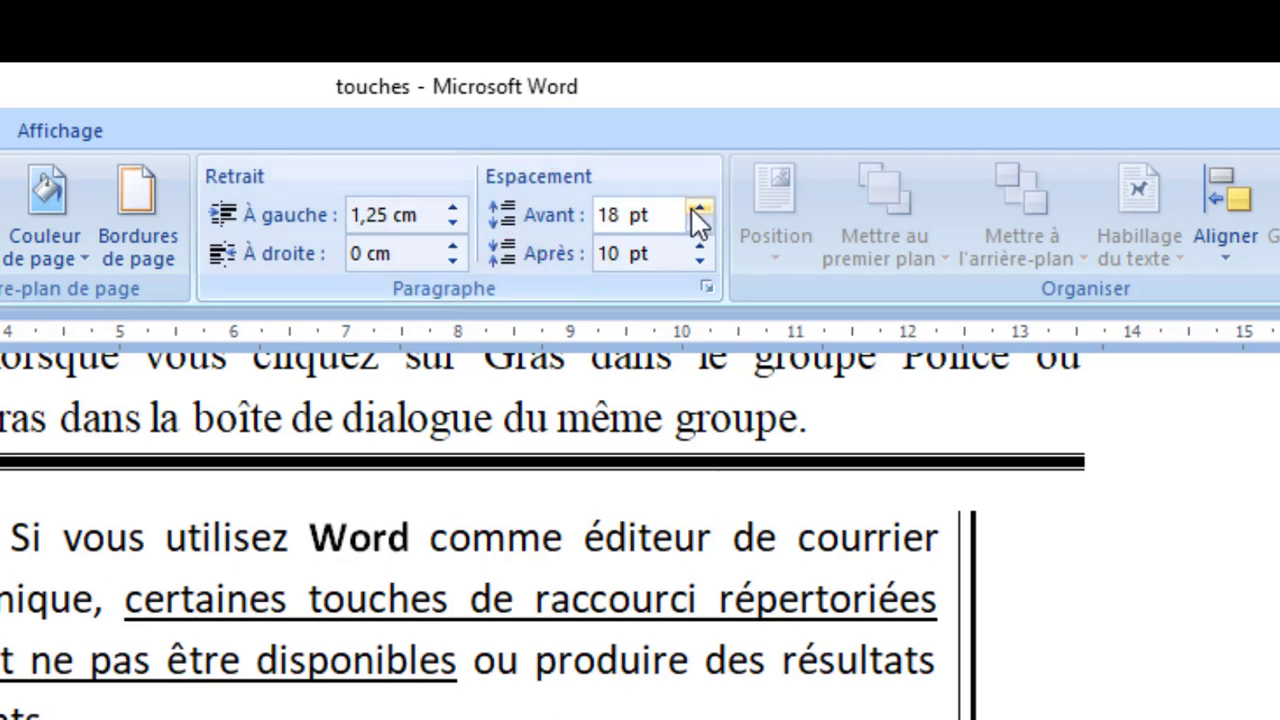
pyautogui.click(699, 209)
pyautogui.click(698, 209)
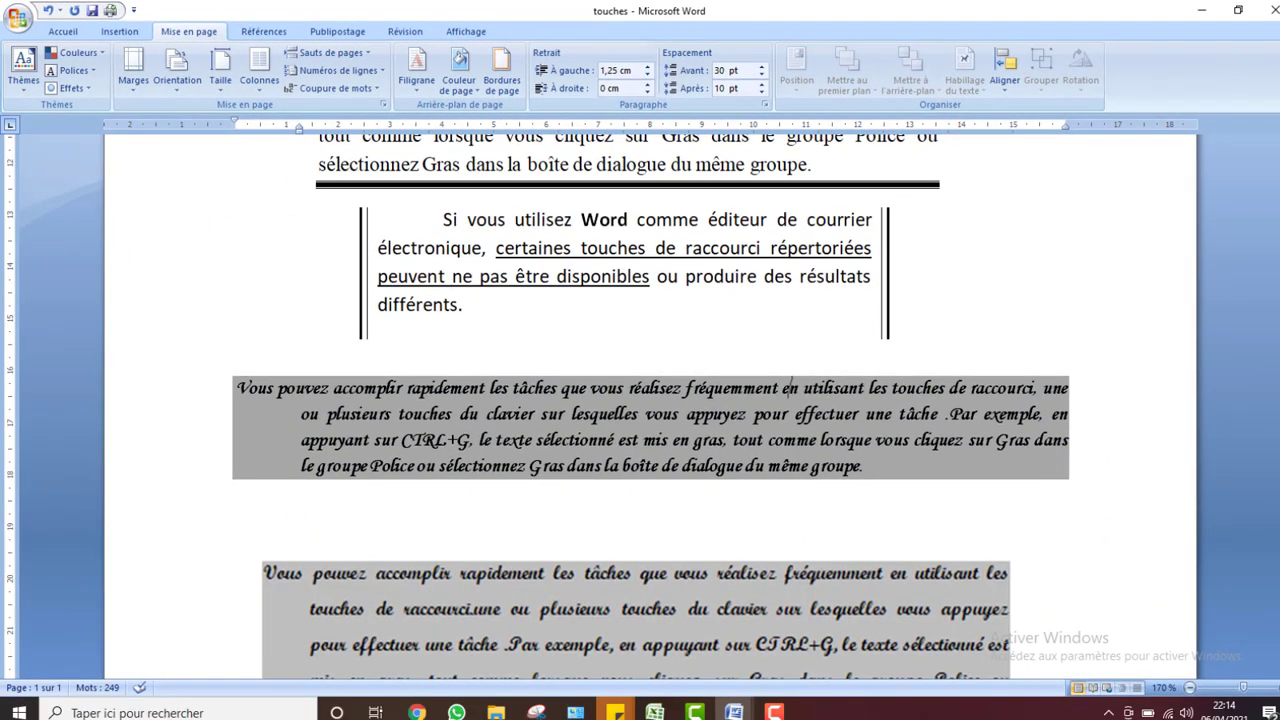
# - Select the whole grey-shaded paragraph and increase its right indent to 0,7 cm
pyautogui.scroll(-2, 788, 387)
pyautogui.scroll(1, 786, 345)
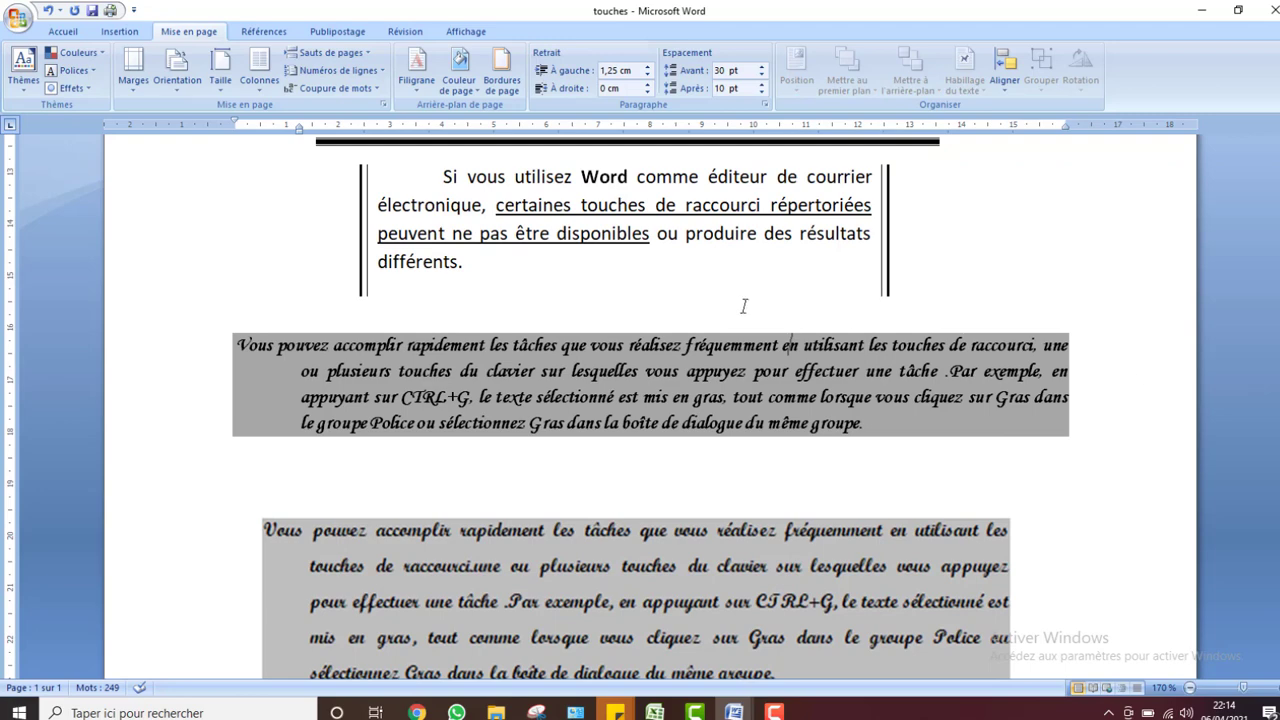
pyautogui.moveTo(891, 420); pyautogui.dragTo(269, 333)
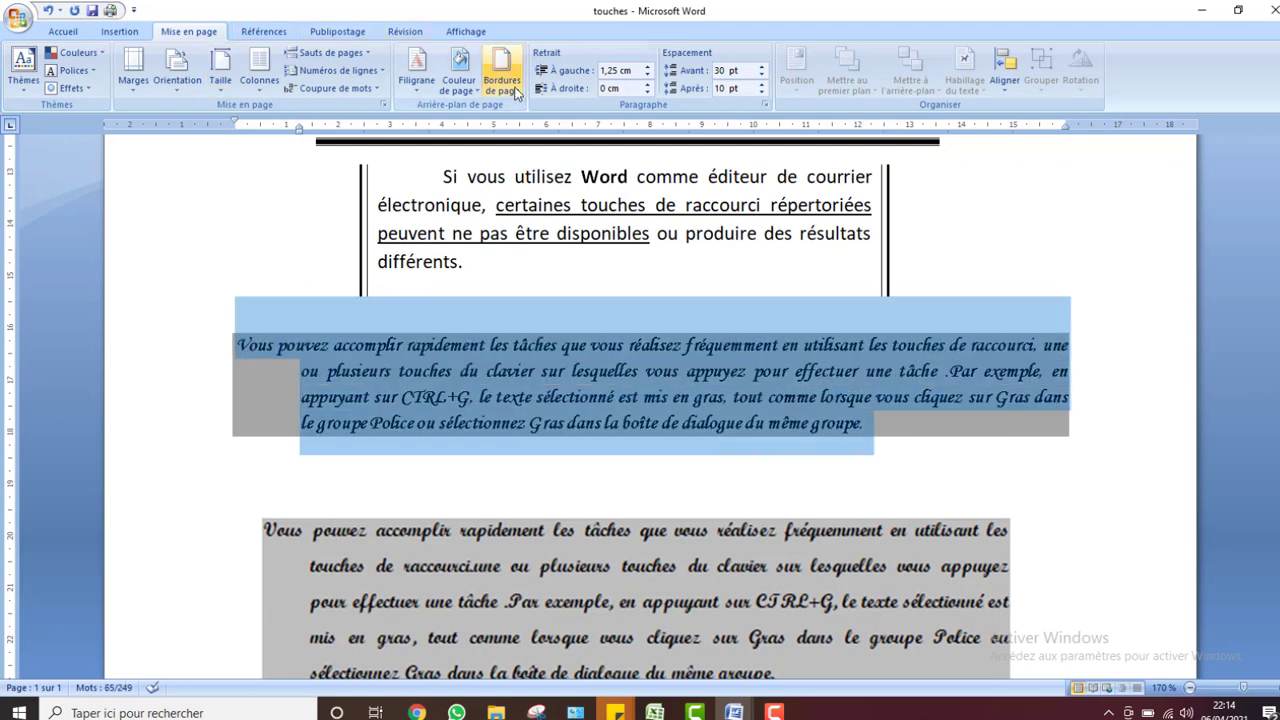
pyautogui.click(645, 87)
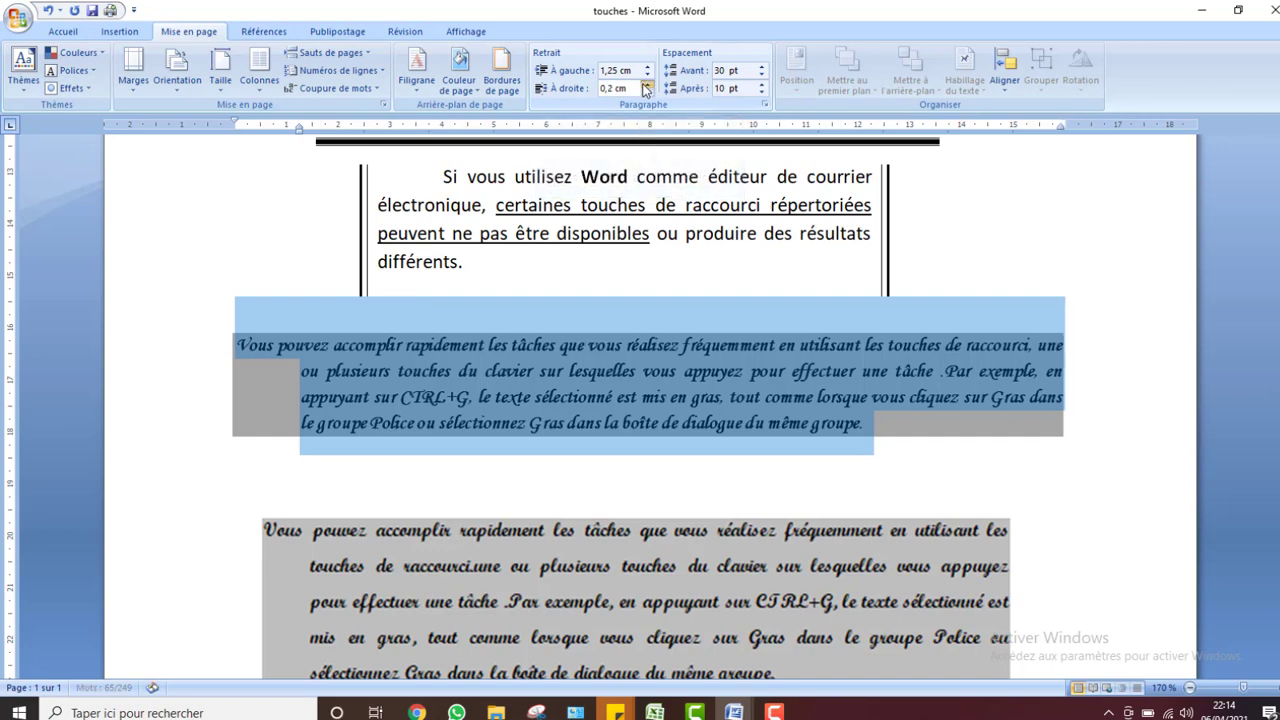
pyautogui.click(645, 87)
pyautogui.click(645, 87)
pyautogui.click(645, 87)
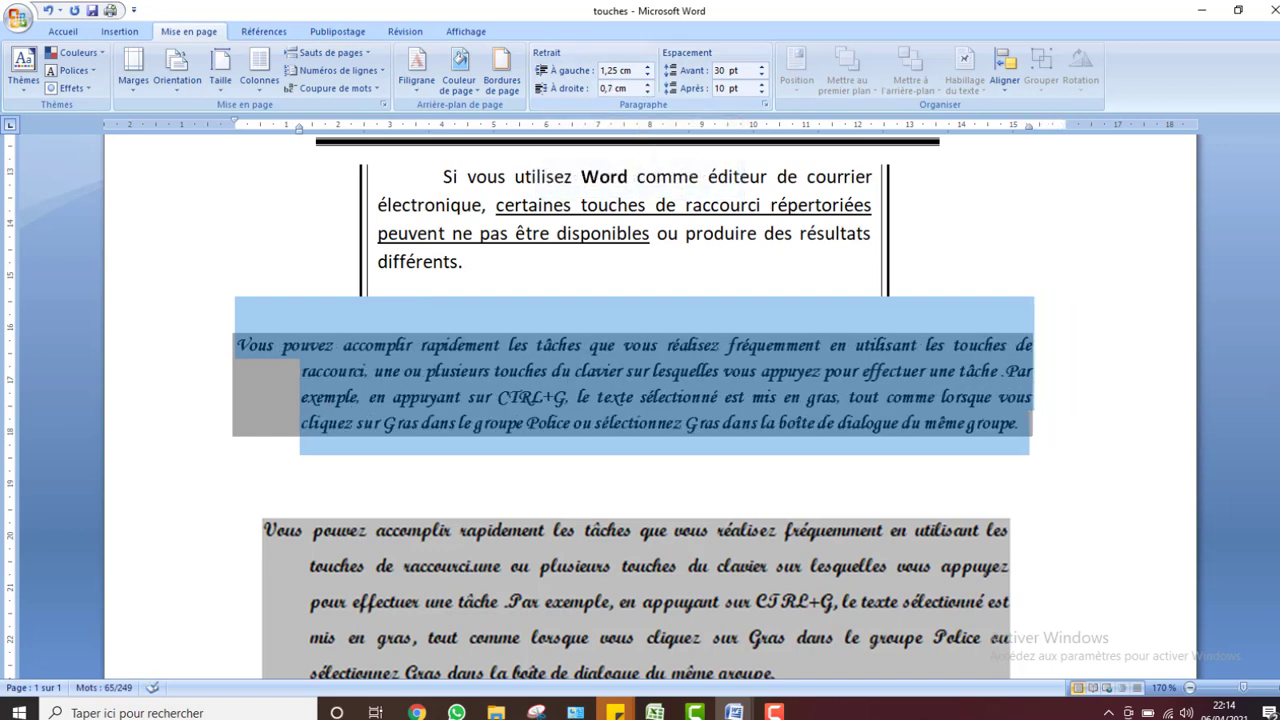
# - Select the whole grey-shaded Monotype Corsiva paragraph and set its line spacing to 1,5
pyautogui.scroll(-3, 640, 400)
pyautogui.click(498, 486)
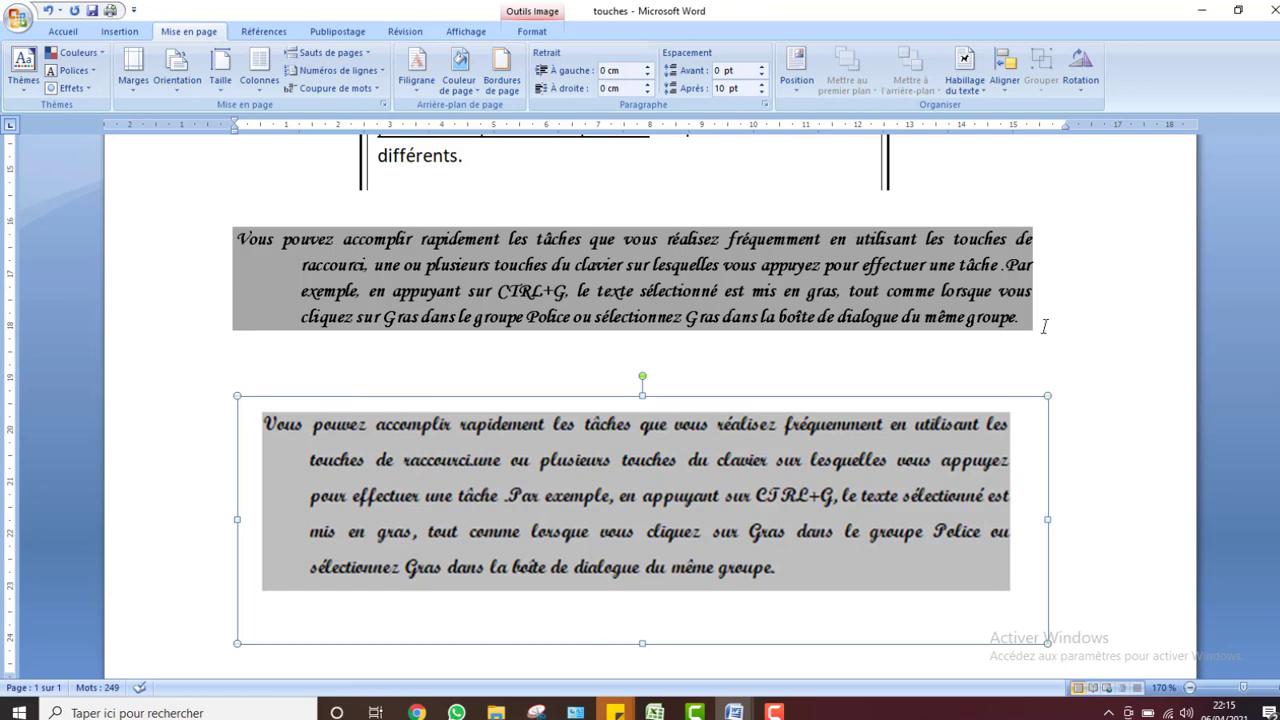
pyautogui.moveTo(1044, 326); pyautogui.dragTo(227, 230)
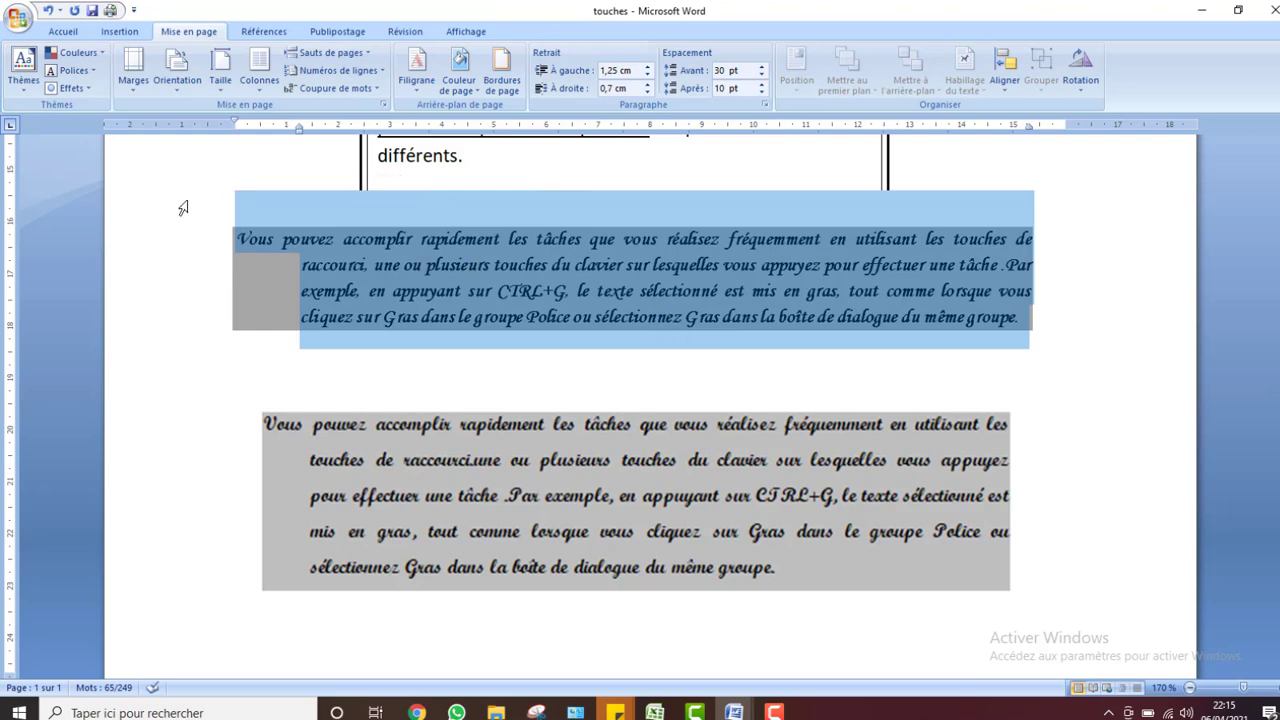
pyautogui.click(62, 32)
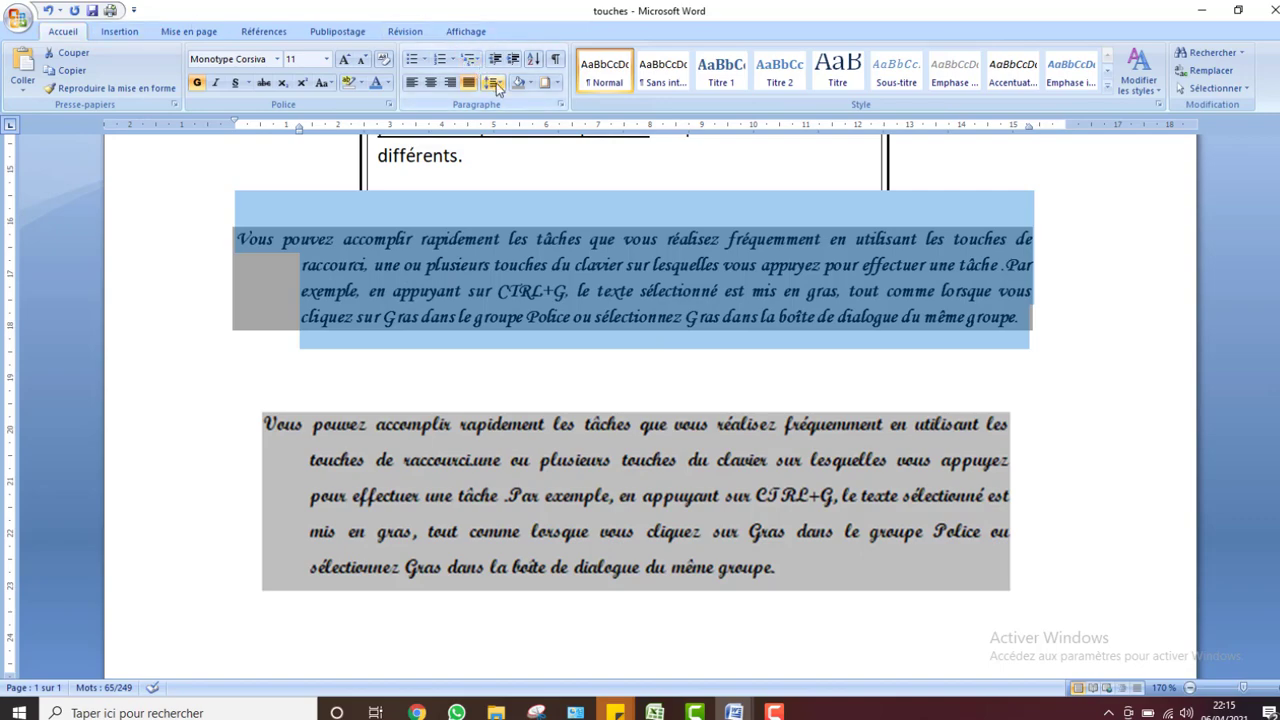
pyautogui.click(495, 86)
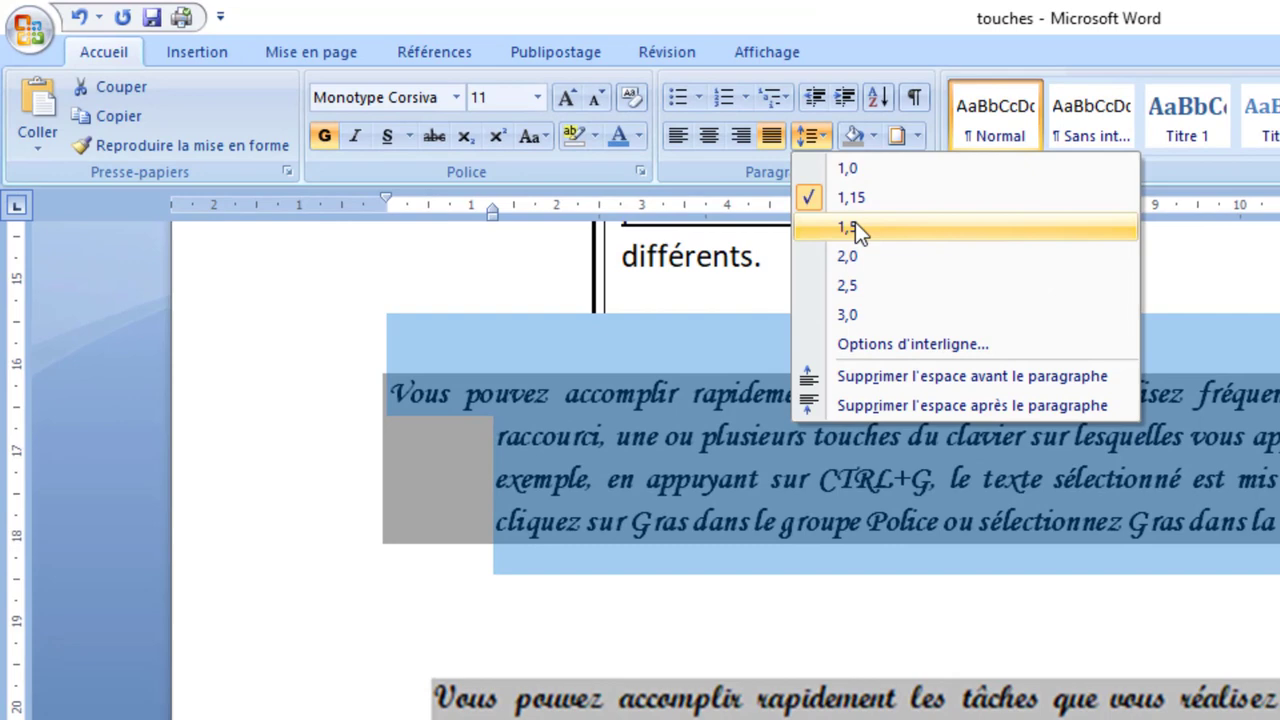
pyautogui.click(852, 227)
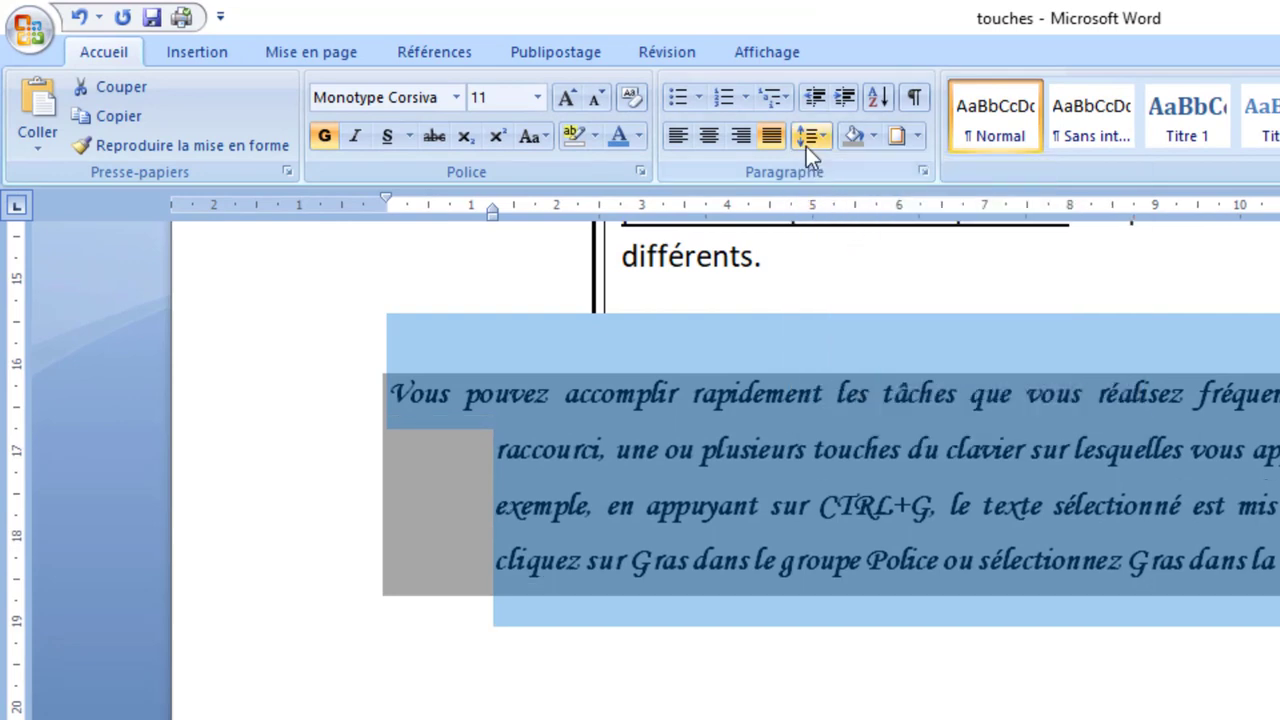
# - Try a line spacing of 2,0 on the grey-shaded script paragraph and return it to 1,5
pyautogui.click(808, 137)
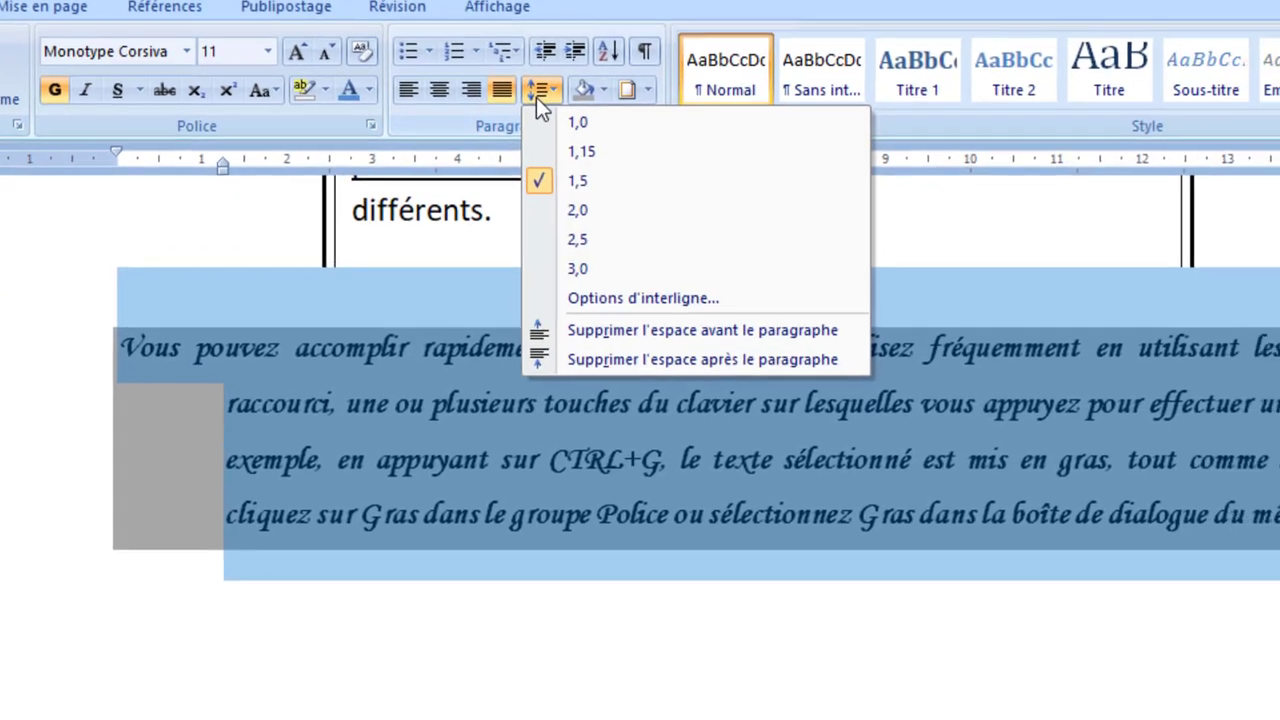
pyautogui.click(579, 212)
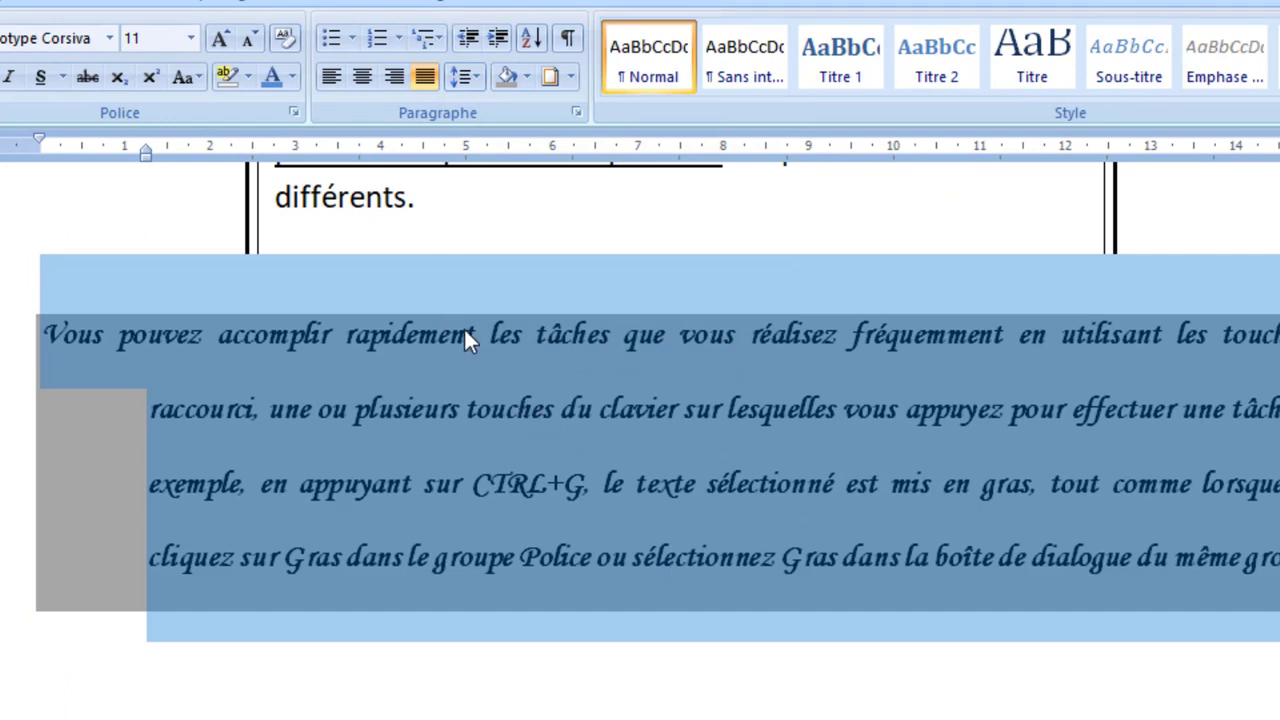
pyautogui.click(461, 82)
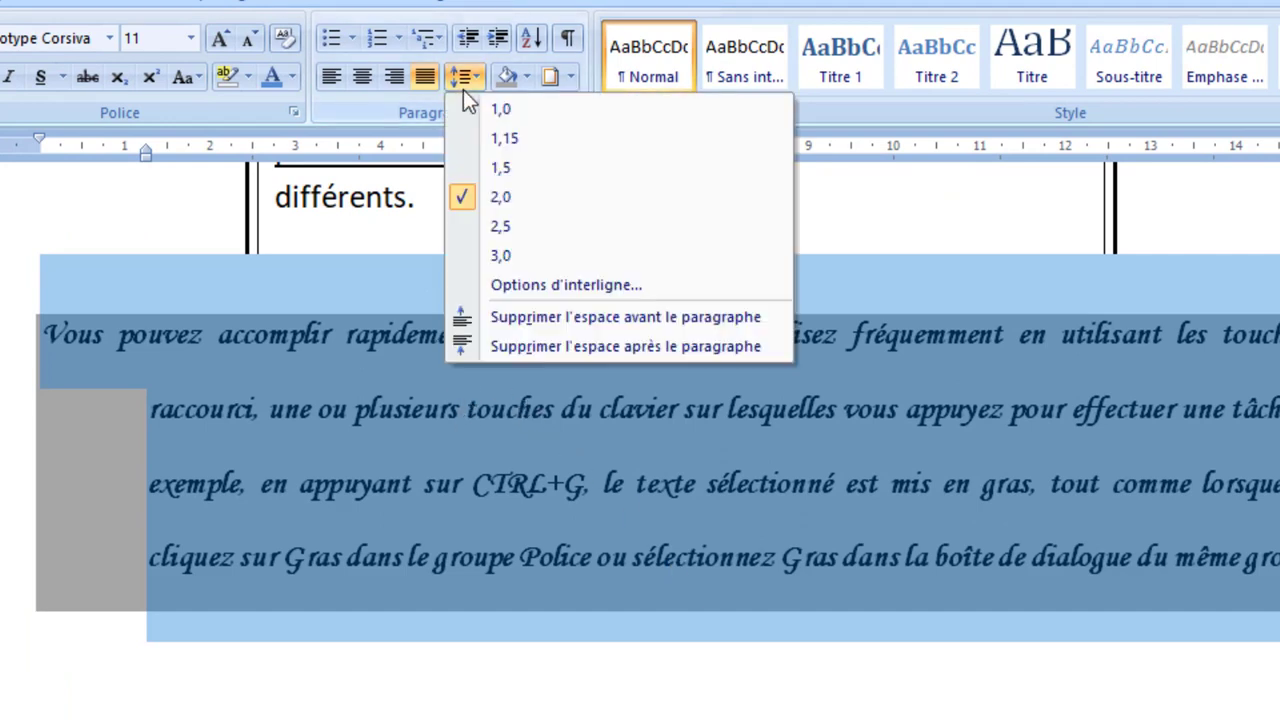
pyautogui.click(480, 163)
# - Delete the reference picture placed below the grey-shaded script paragraph
pyautogui.click(990, 632)
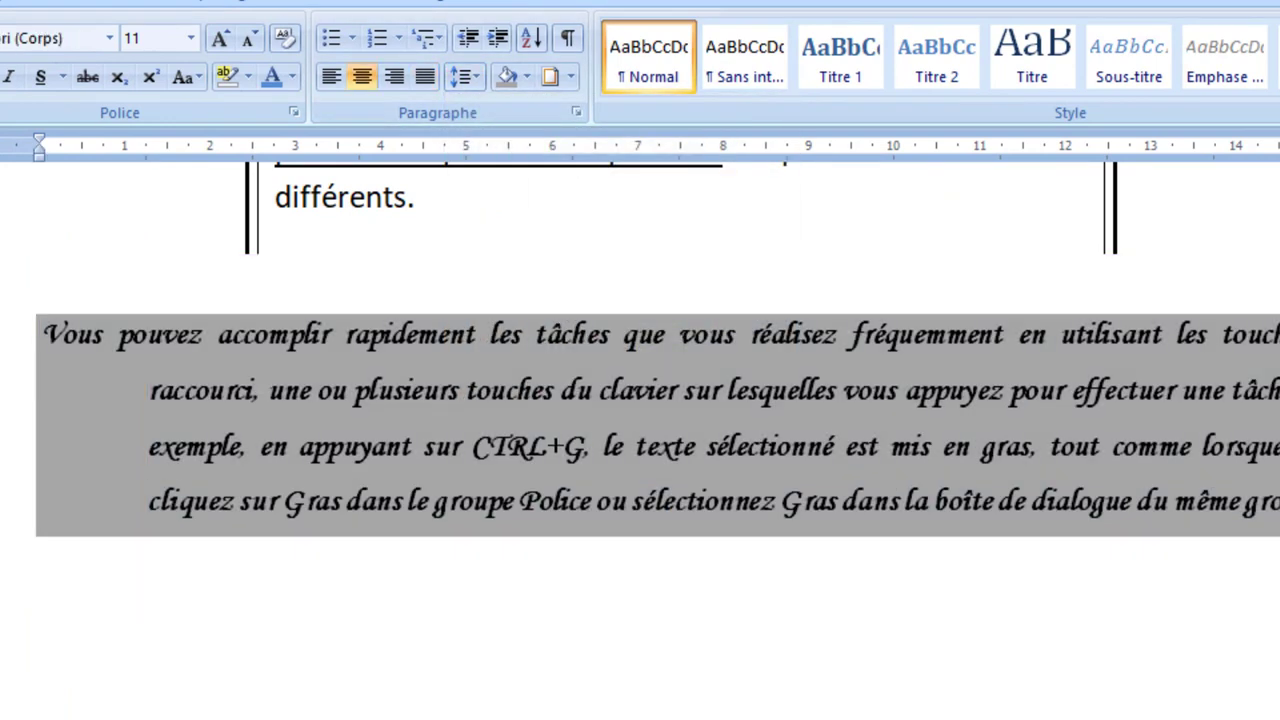
pyautogui.scroll(-8, 640, 440)
pyautogui.click(780, 712)
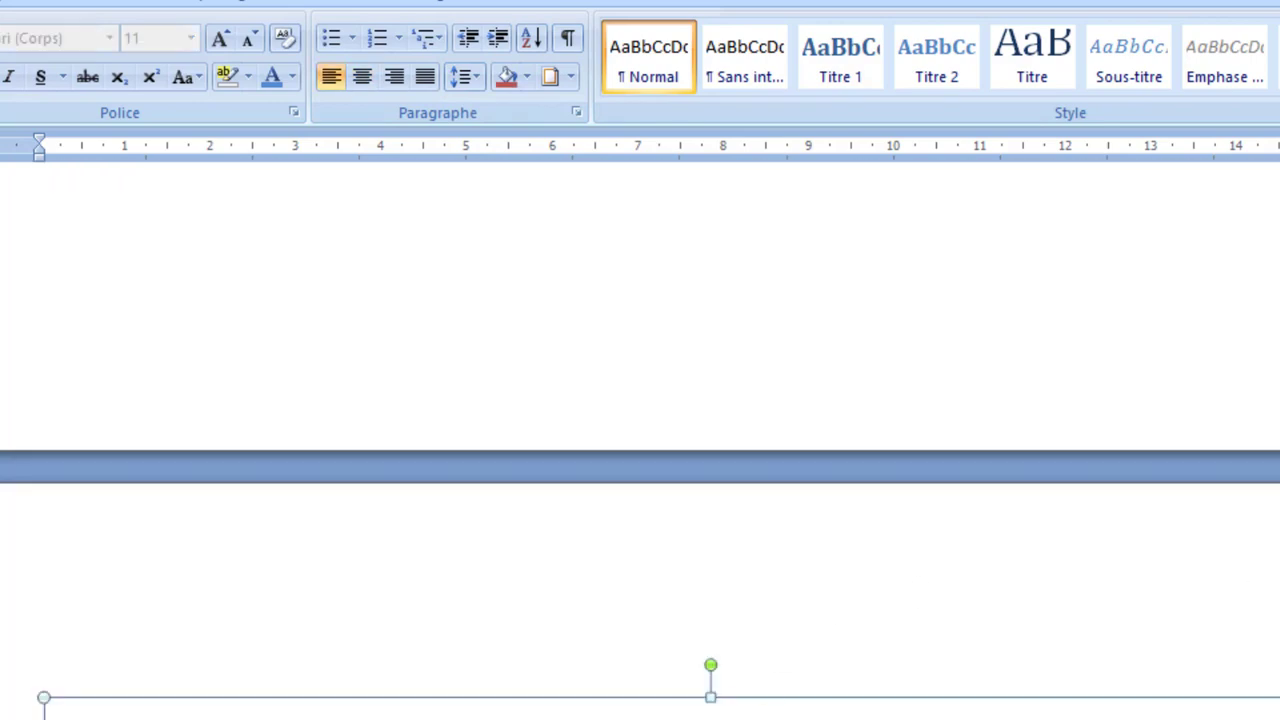
pyautogui.press('Delete')
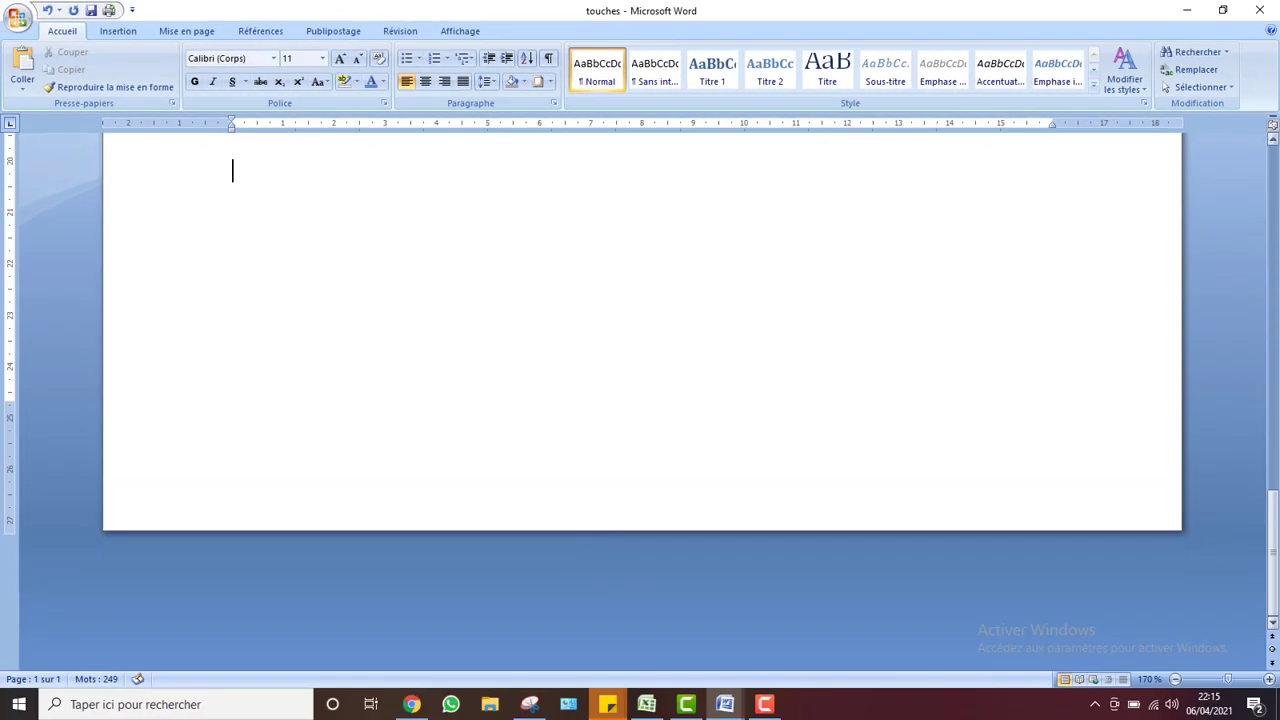
# - Try a spacing of 42 pt before the paragraph with double side borders
pyautogui.moveTo(1274, 594); pyautogui.dragTo(1263, 510)
pyautogui.moveTo(1277, 425); pyautogui.dragTo(1277, 460)
pyautogui.click(551, 444)
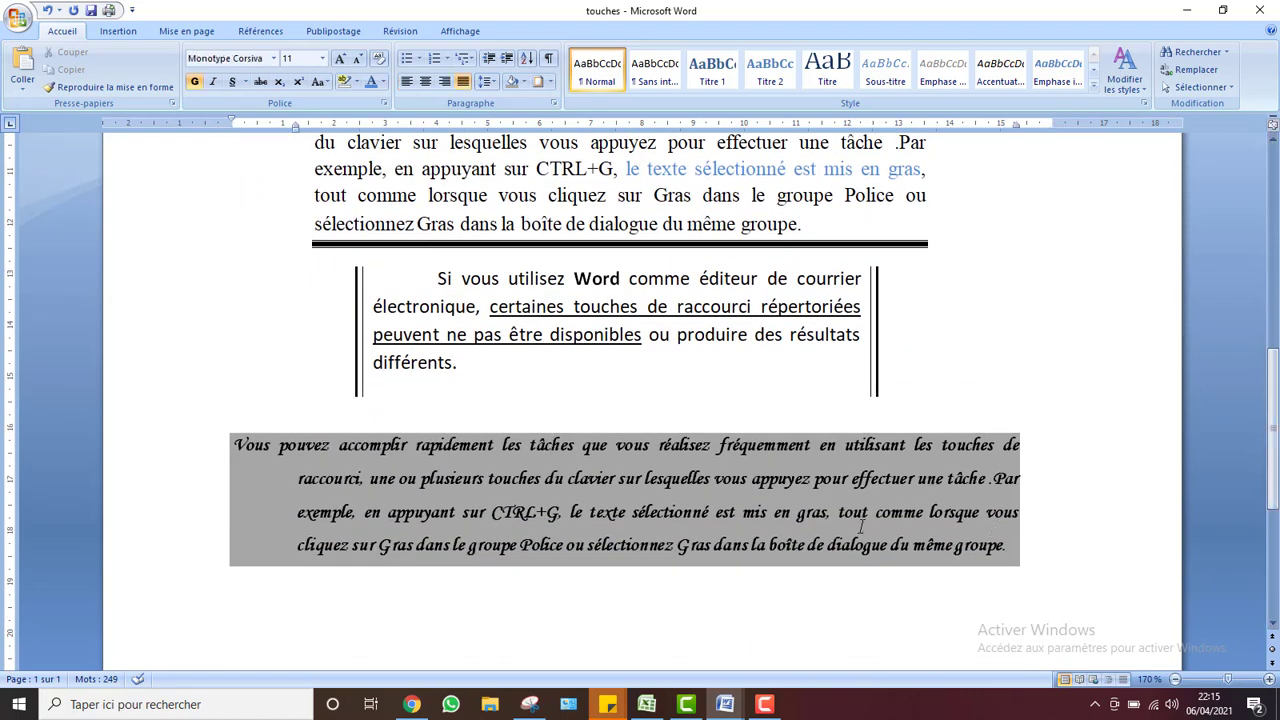
pyautogui.click(366, 224)
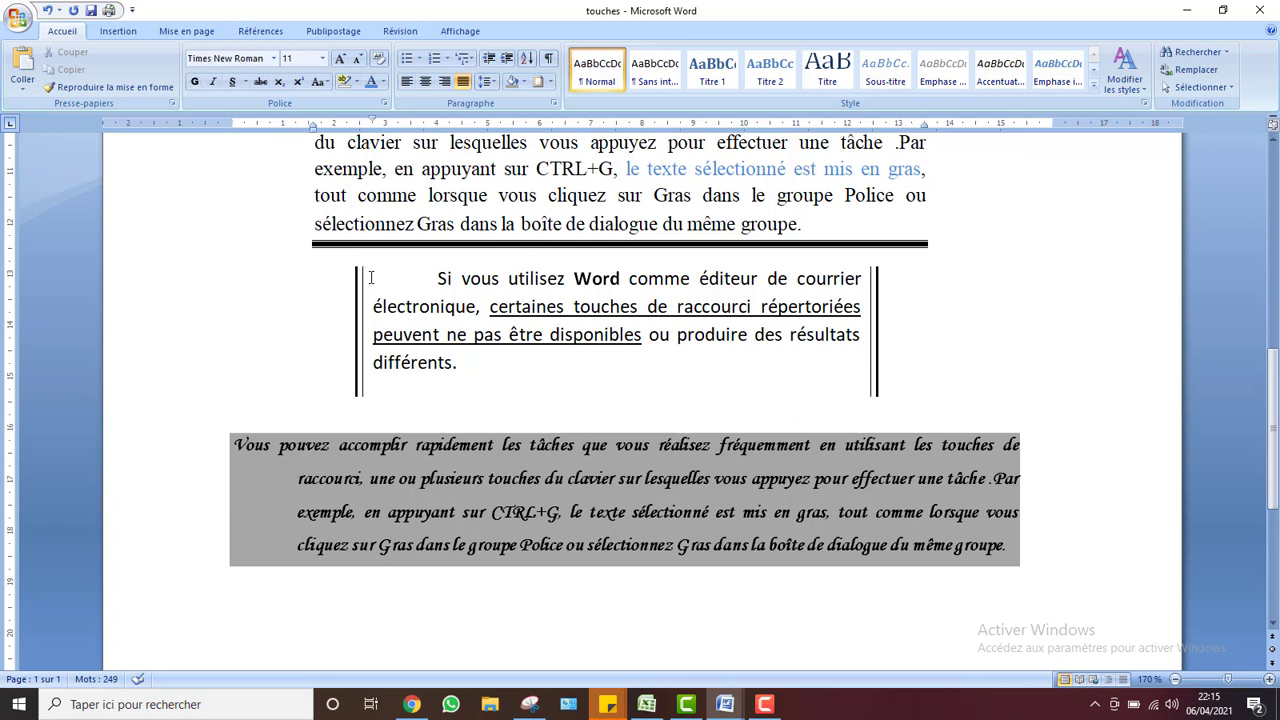
pyautogui.click(437, 278)
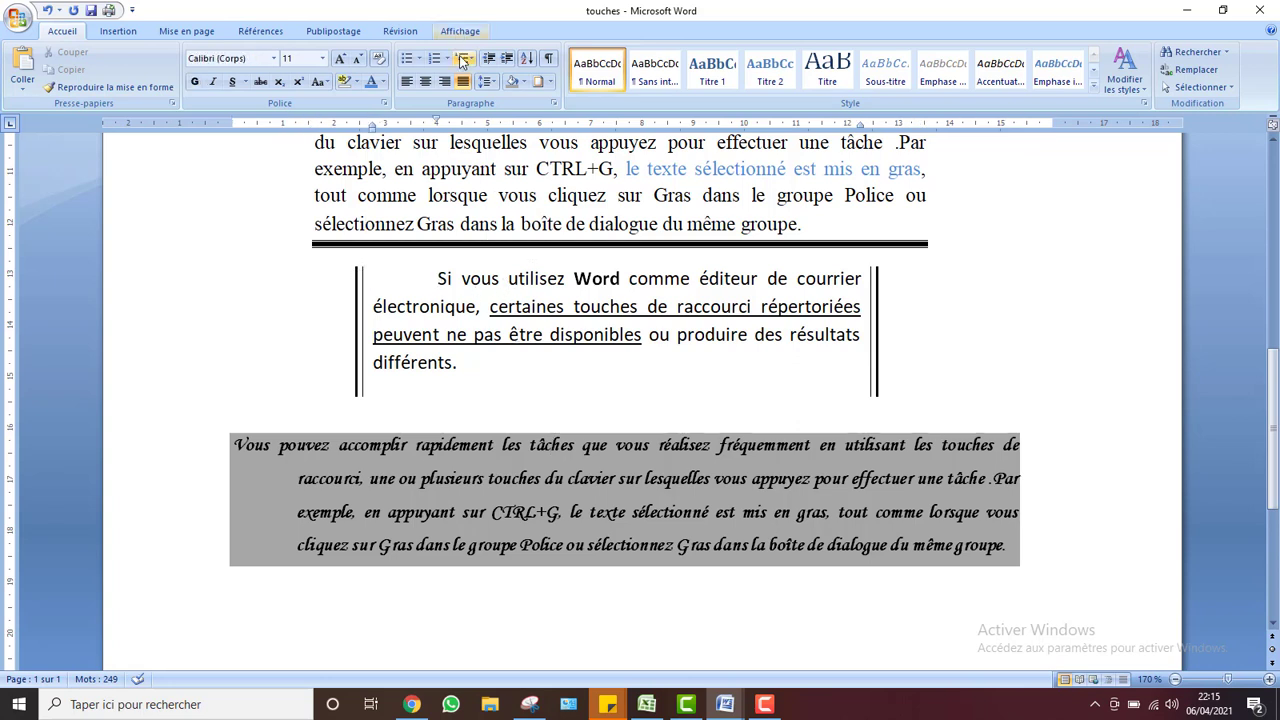
pyautogui.click(188, 32)
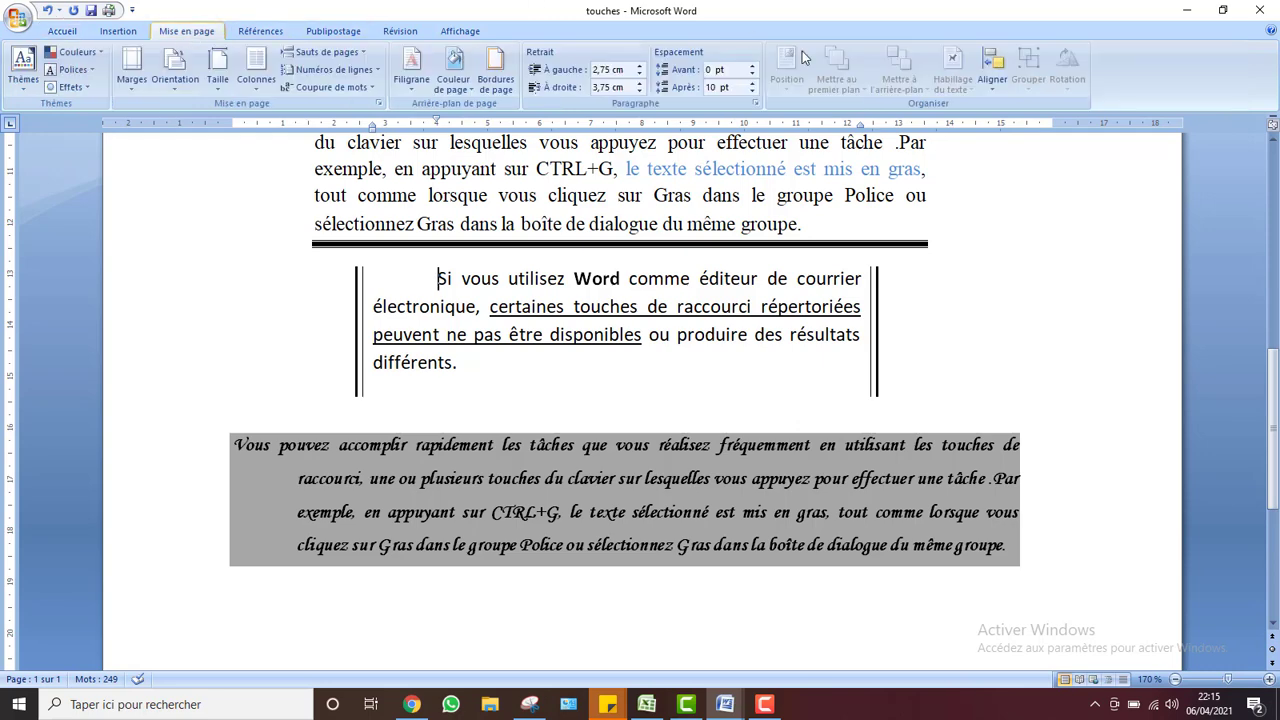
pyautogui.click(752, 66)
pyautogui.click(752, 66)
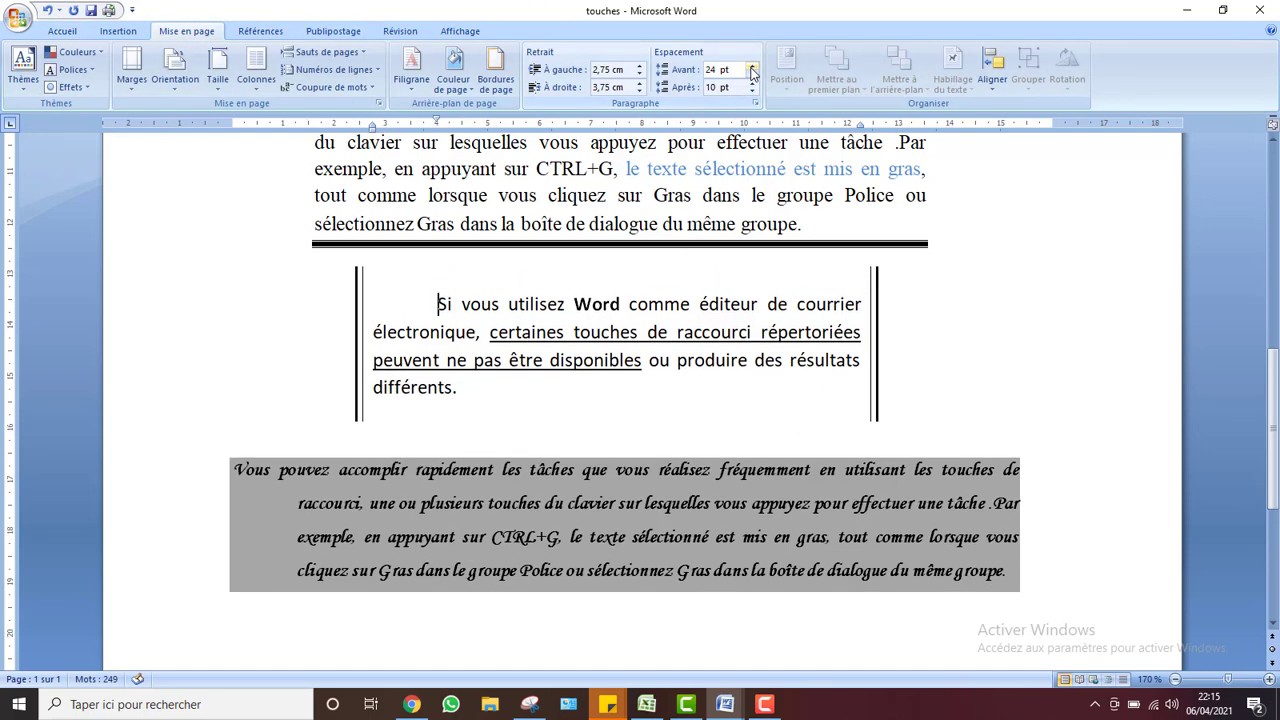
pyautogui.click(752, 66)
pyautogui.click(752, 66)
pyautogui.click(752, 66)
# - Set the spacing after the paragraph with double side borders to 0 pt
pyautogui.click(752, 91)
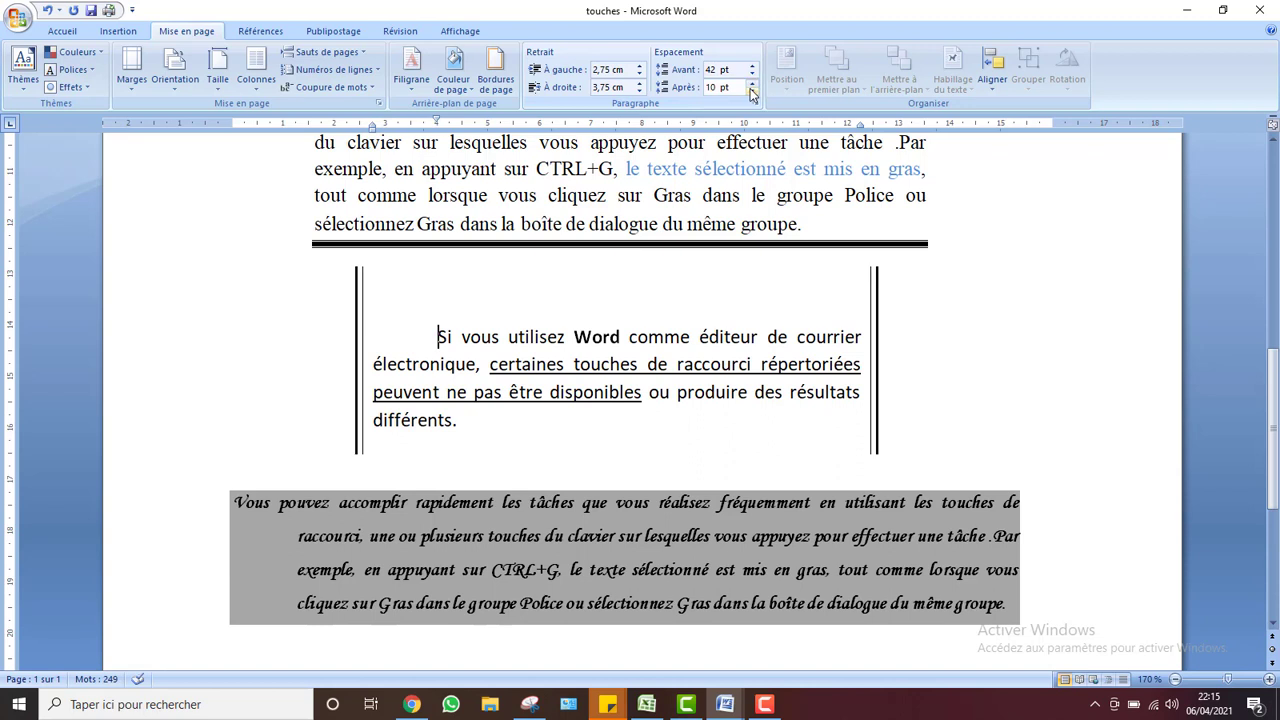
pyautogui.click(752, 91)
pyautogui.click(752, 91)
pyautogui.click(752, 84)
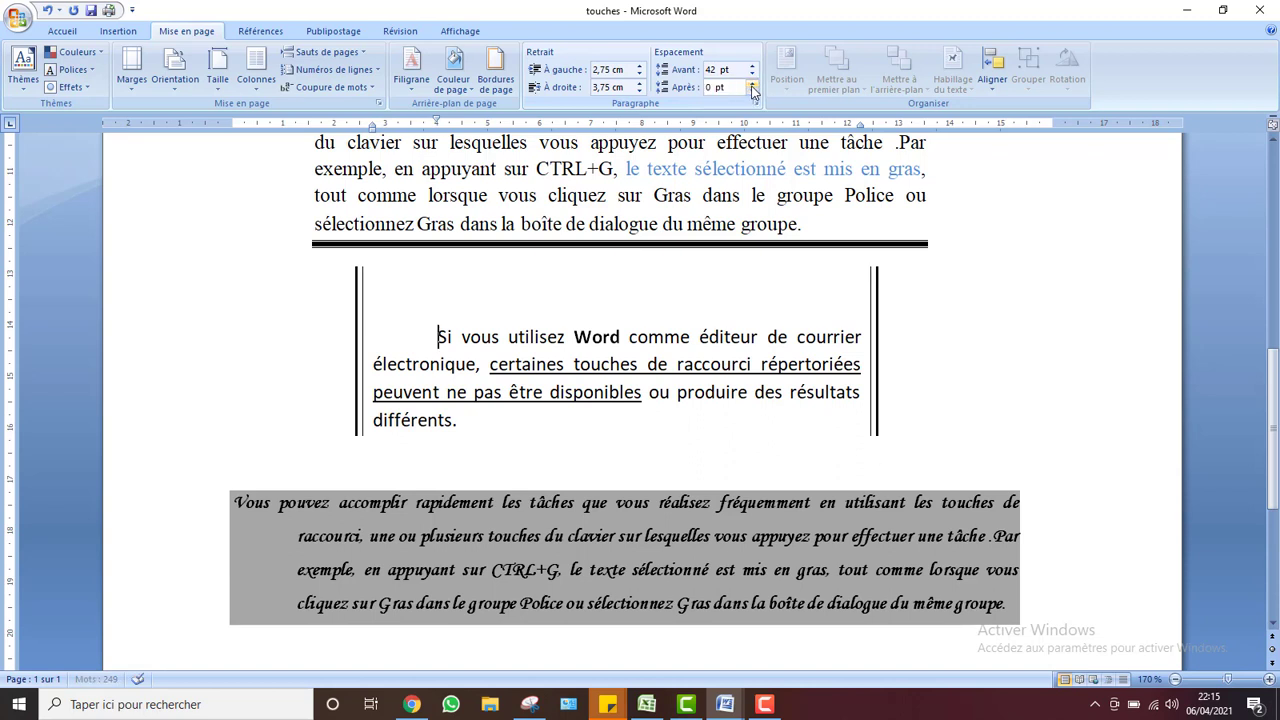
# - Set the spacing before the paragraph with double side borders to 12 pt
pyautogui.click(752, 74)
pyautogui.click(752, 74)
pyautogui.click(752, 74)
pyautogui.click(752, 74)
pyautogui.click(753, 74)
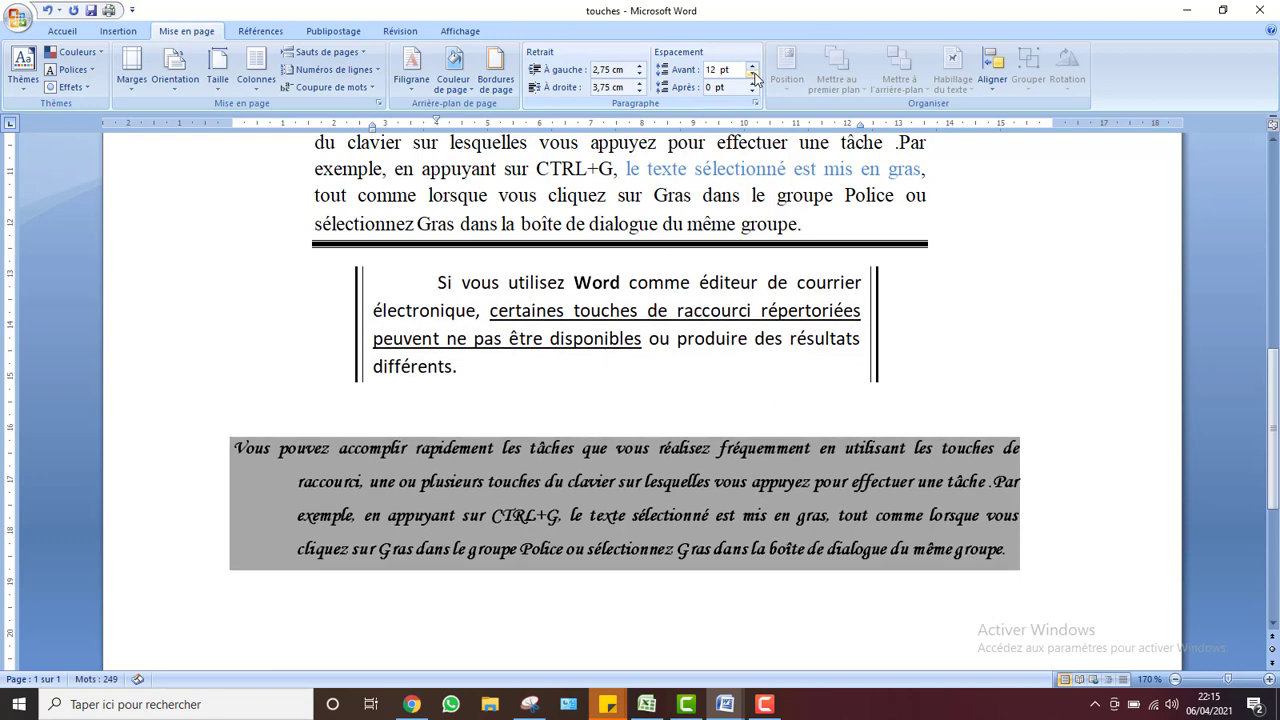
# - Set the spacing after the Times New Roman paragraph with top and bottom borders to 24 pt
pyautogui.click(808, 224)
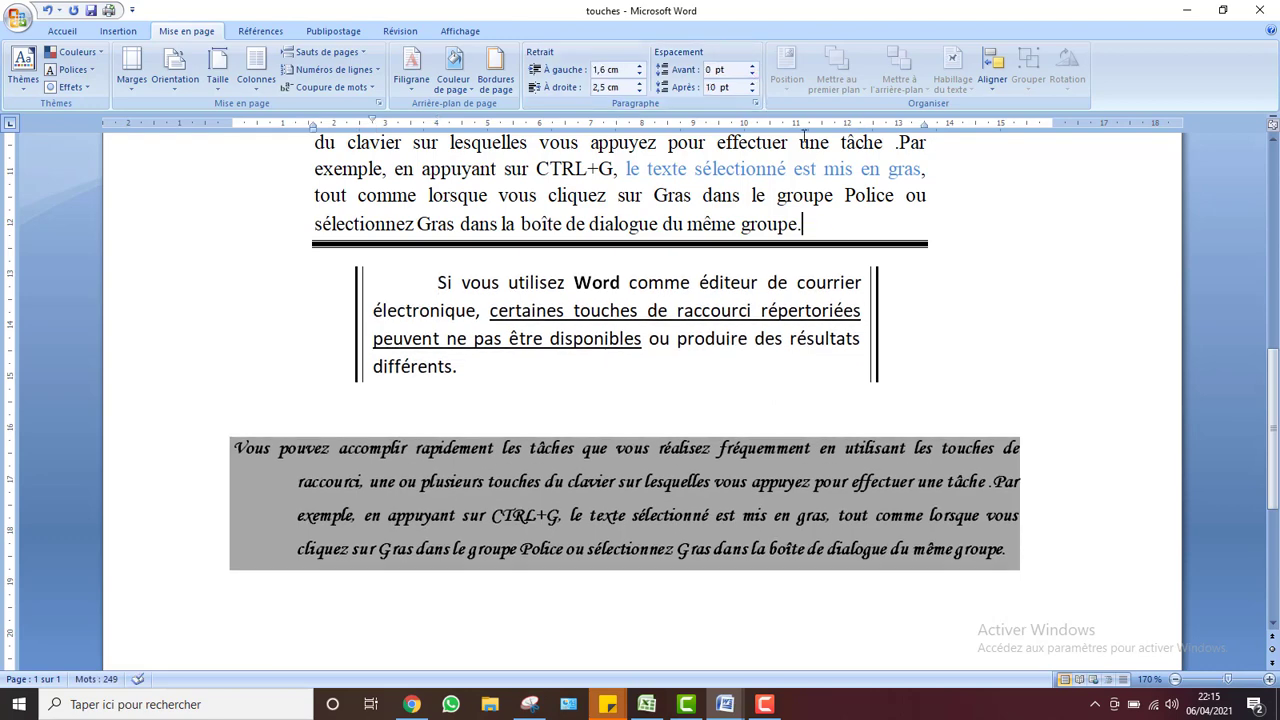
pyautogui.click(753, 84)
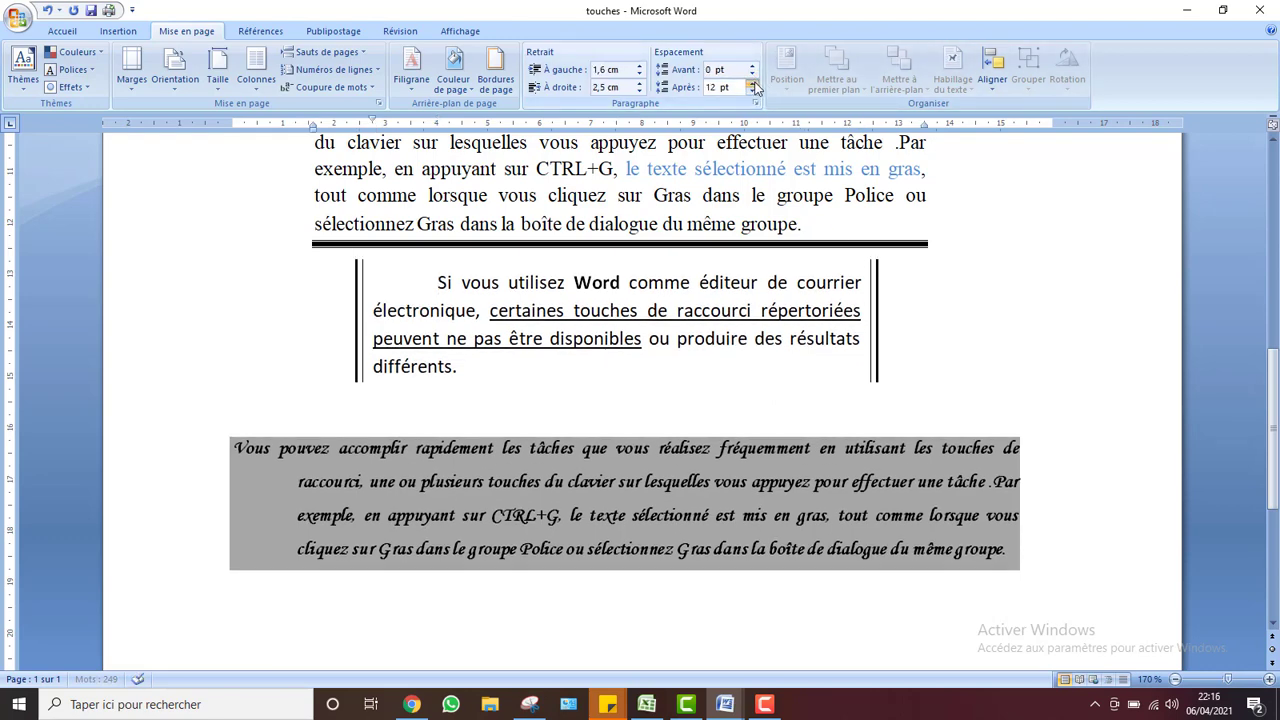
pyautogui.click(753, 84)
pyautogui.click(753, 84)
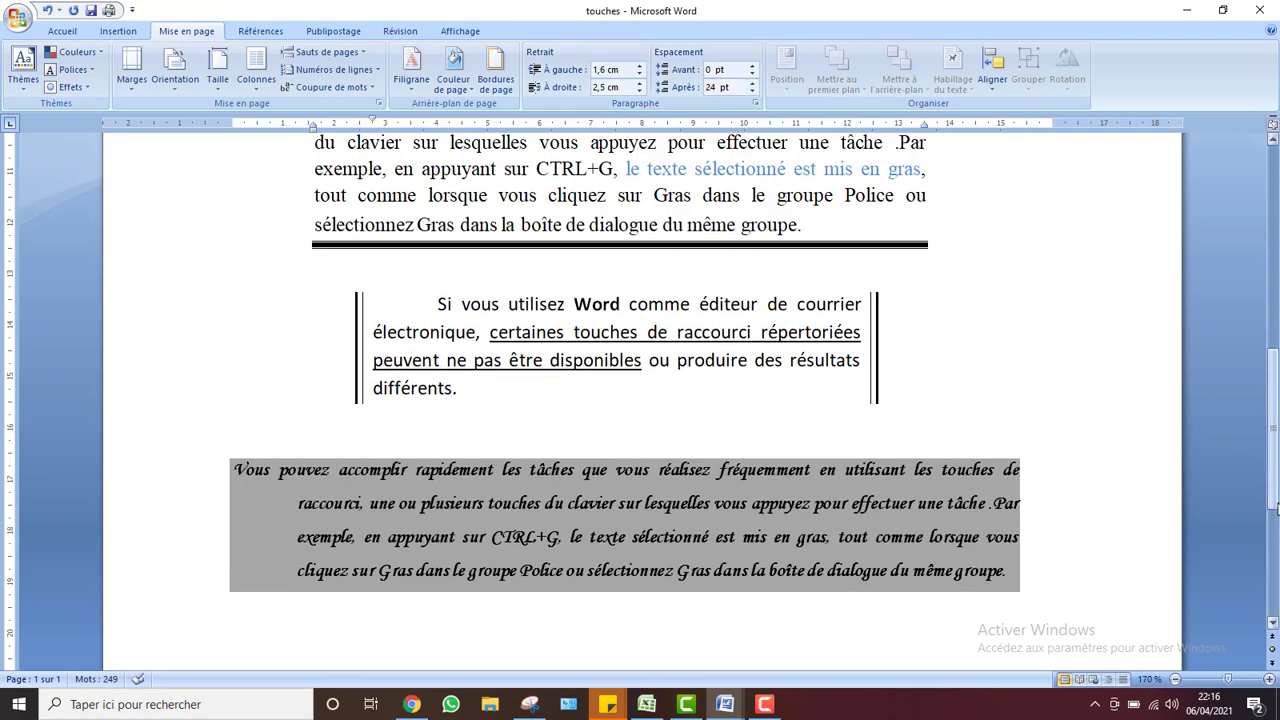
# - Review the formatting of the whole document, from the title to the last paragraph
pyautogui.scroll(4, 1272, 385)
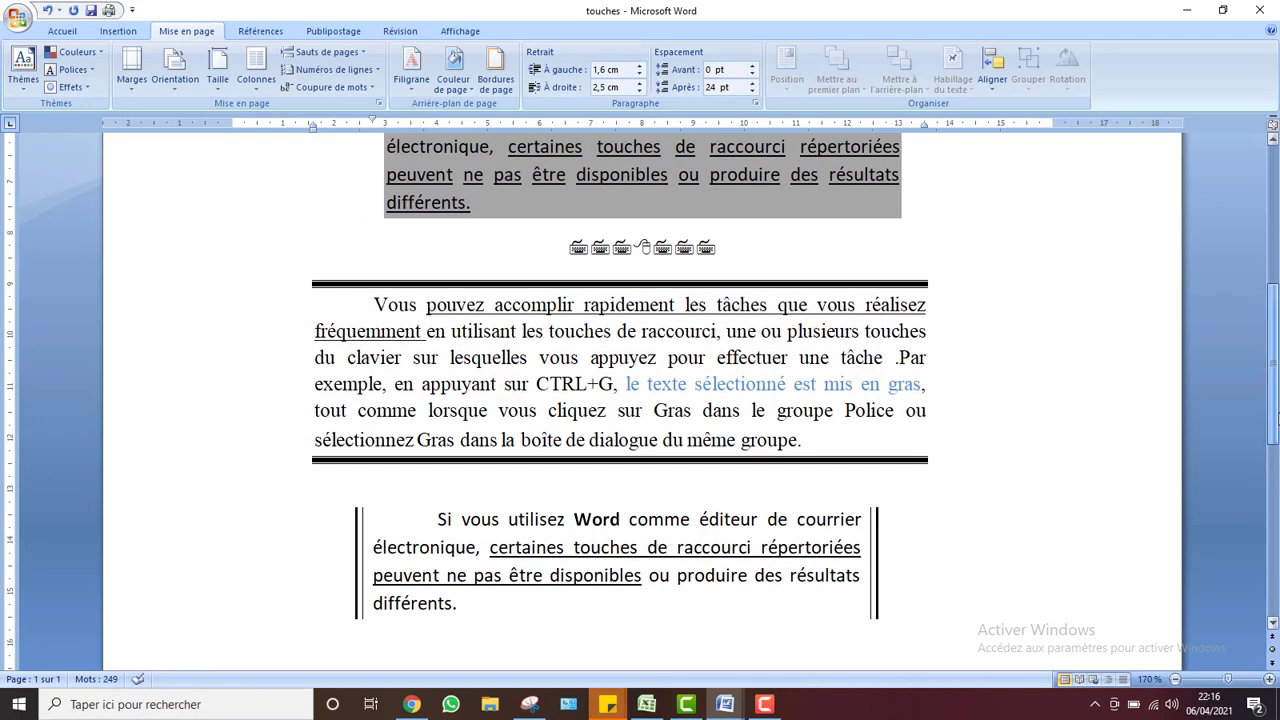
pyautogui.scroll(8, 1255, 297)
pyautogui.scroll(1, 1255, 295)
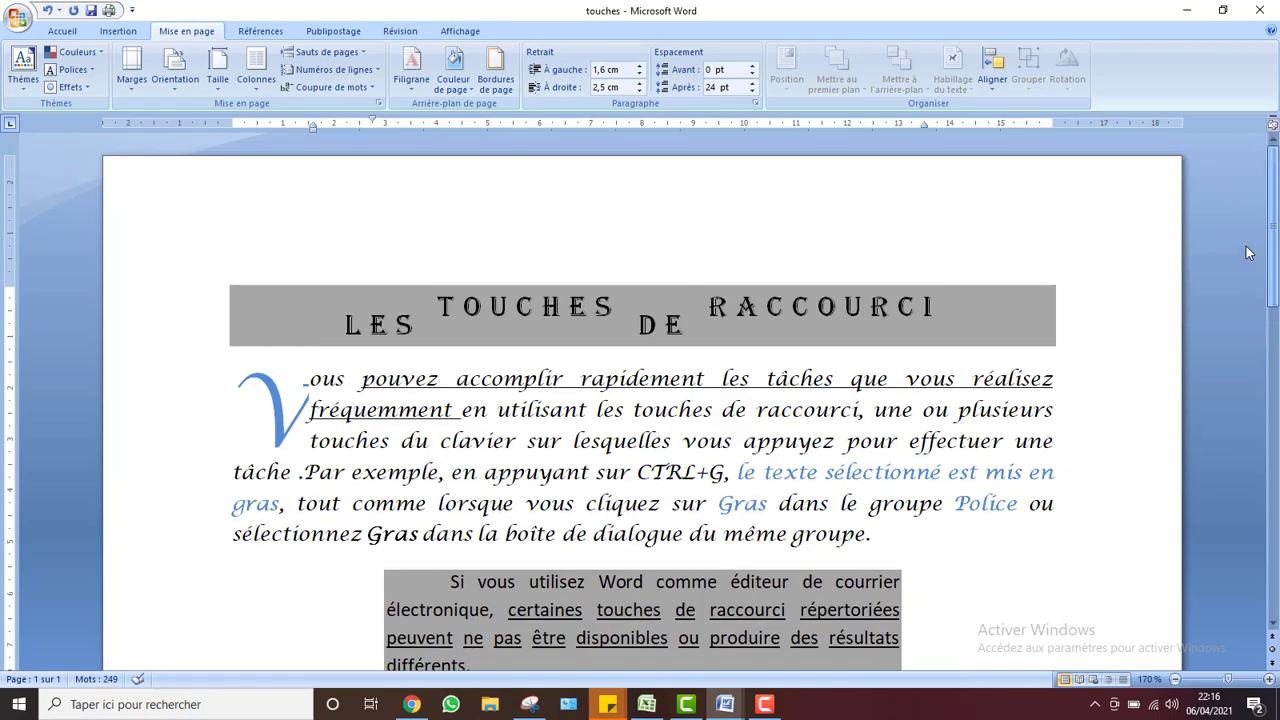
pyautogui.scroll(-12, 1252, 290)
pyautogui.scroll(20, 1250, 580)
pyautogui.scroll(-2, 1258, 290)
pyautogui.scroll(-1, 1257, 311)
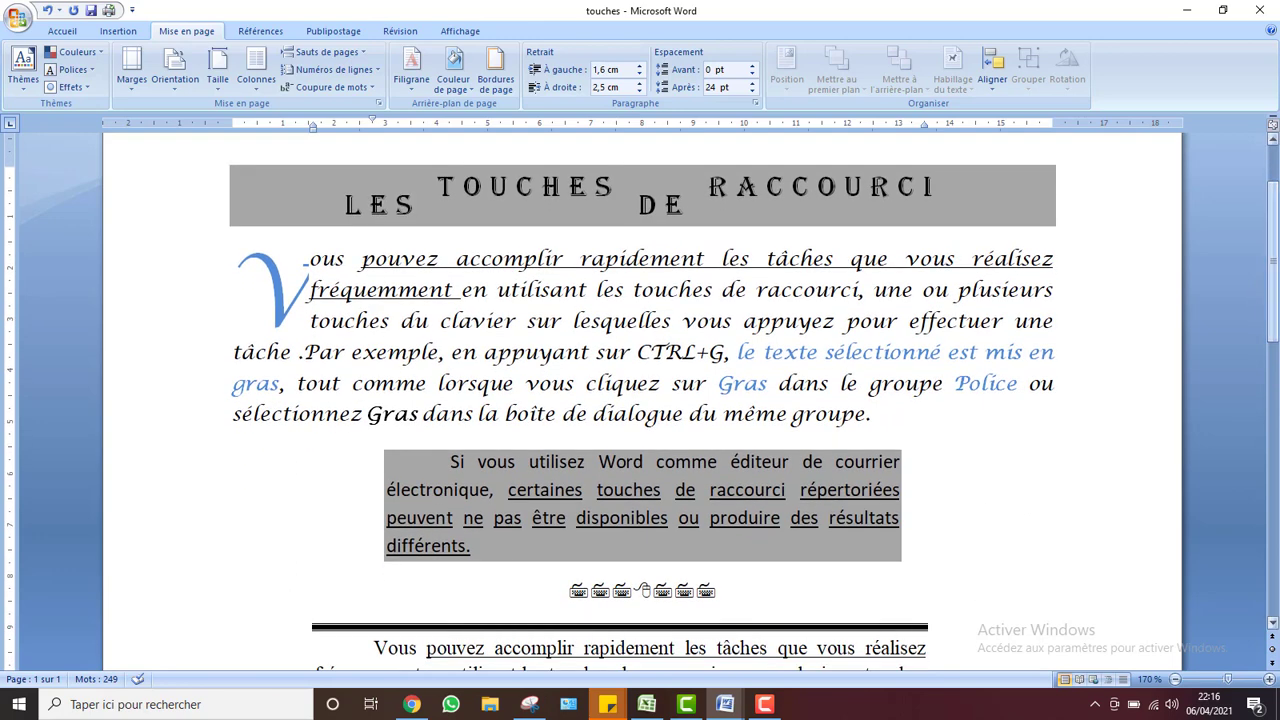
# - Increase the right indent of the grey-shaded "Si vous utilisez Word" paragraph to 3,75 cm
pyautogui.scroll(-8, 1013, 266)
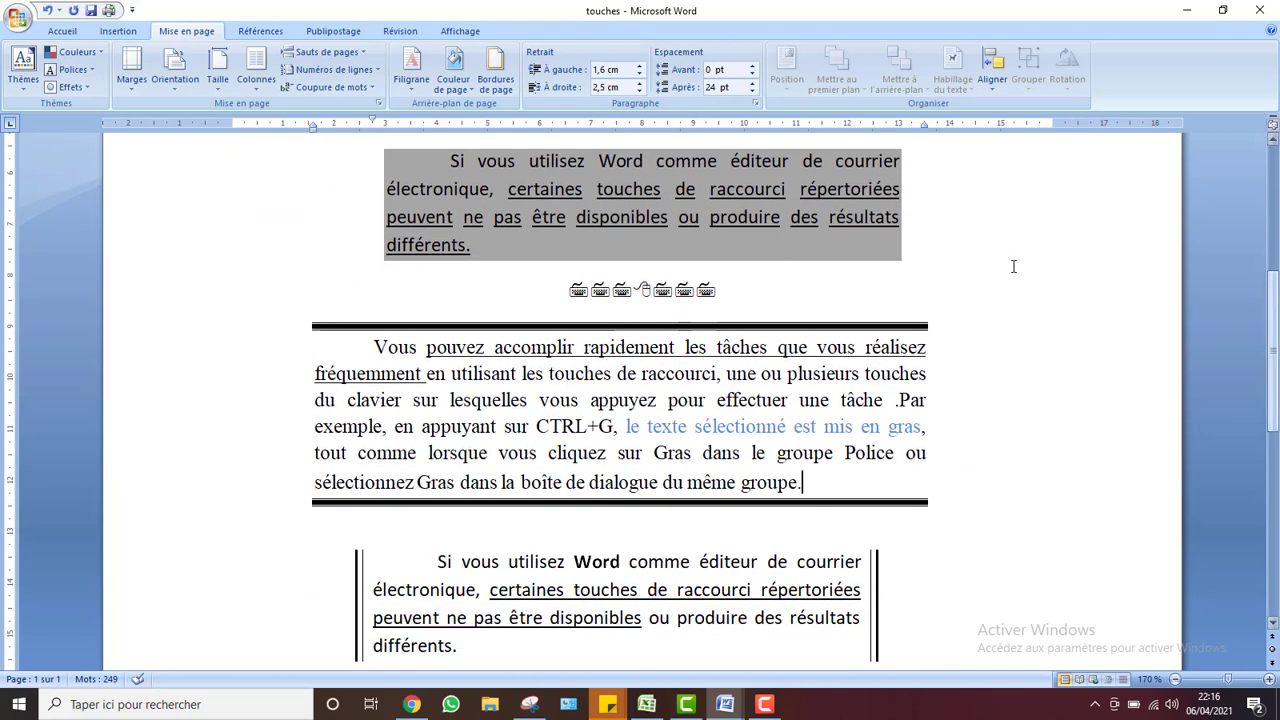
pyautogui.click(893, 245)
pyautogui.moveTo(899, 128); pyautogui.dragTo(866, 121)
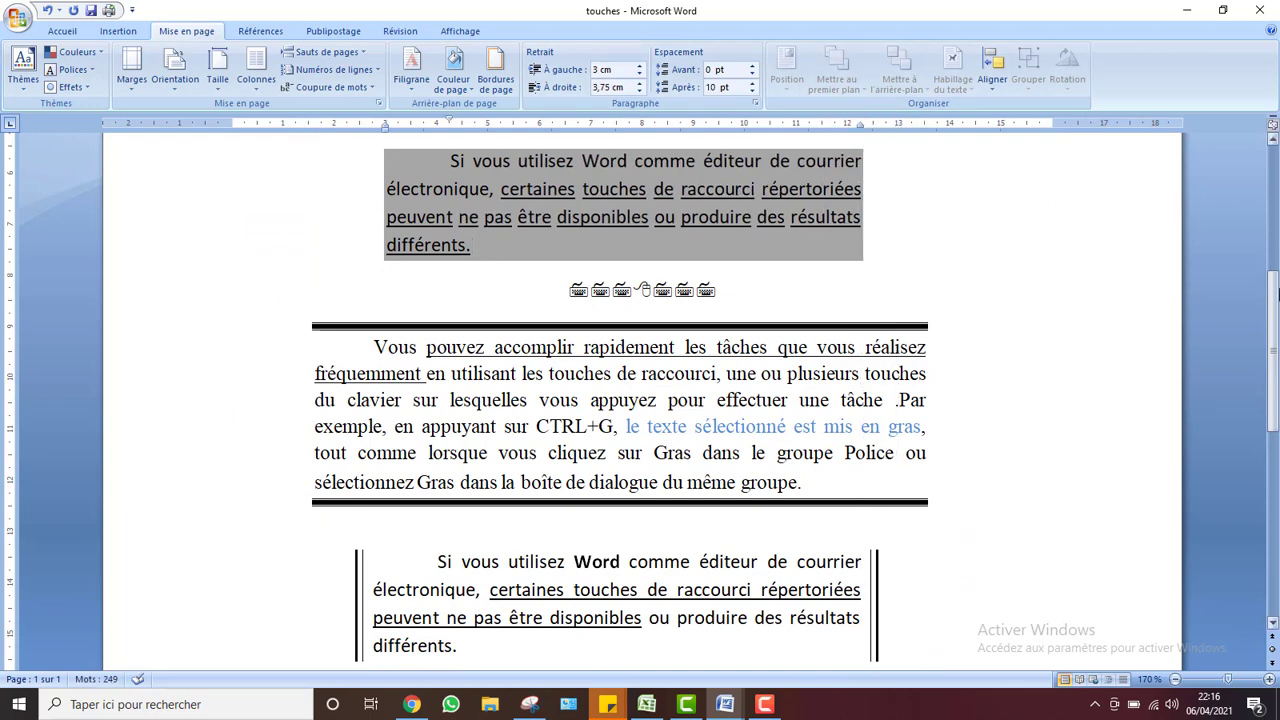
# - Widen the frame of the drop cap V in the first paragraph to about 2 cm, moving the adjacent text away from the letter
pyautogui.moveTo(1275, 305); pyautogui.dragTo(1273, 170)
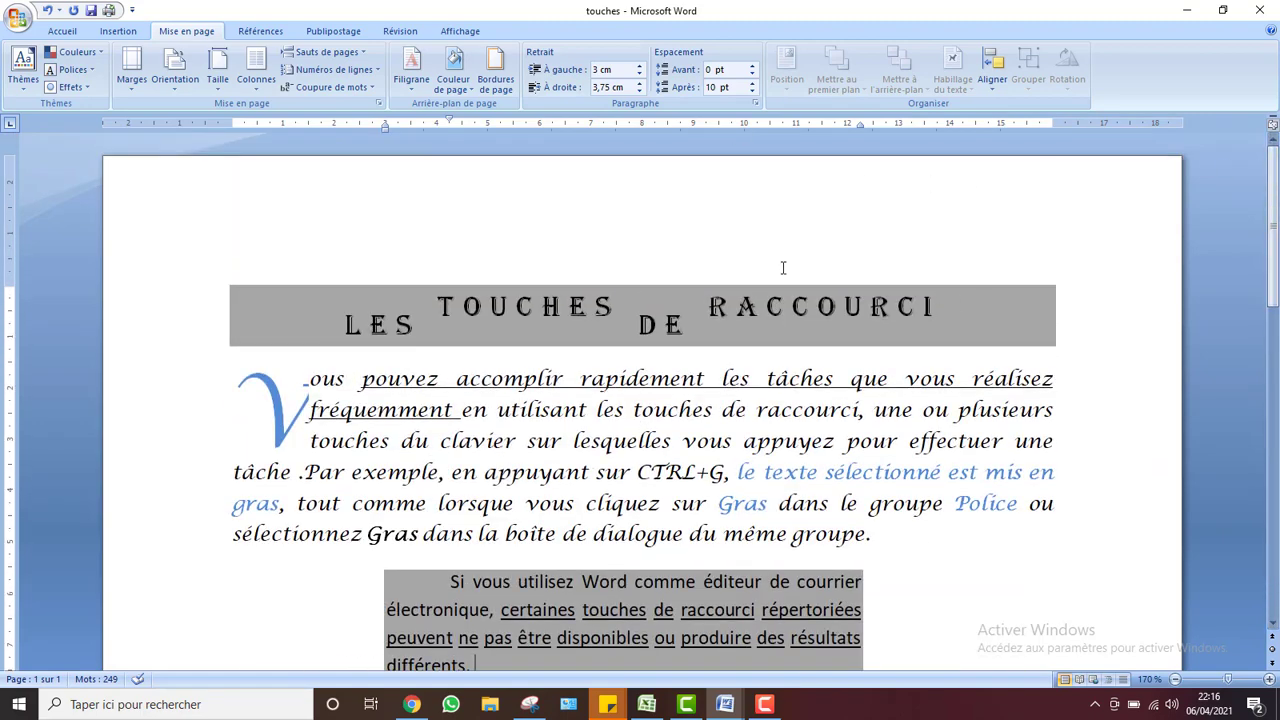
pyautogui.click(286, 409)
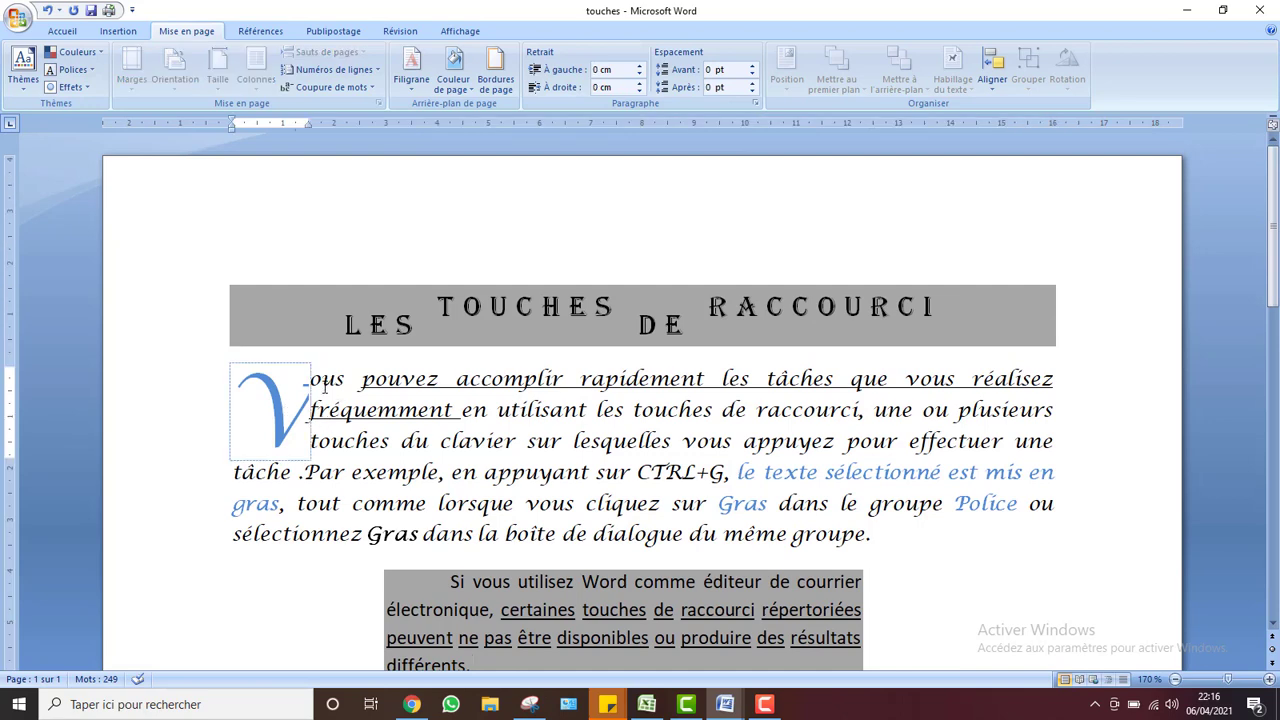
pyautogui.click(315, 410)
pyautogui.click(307, 410)
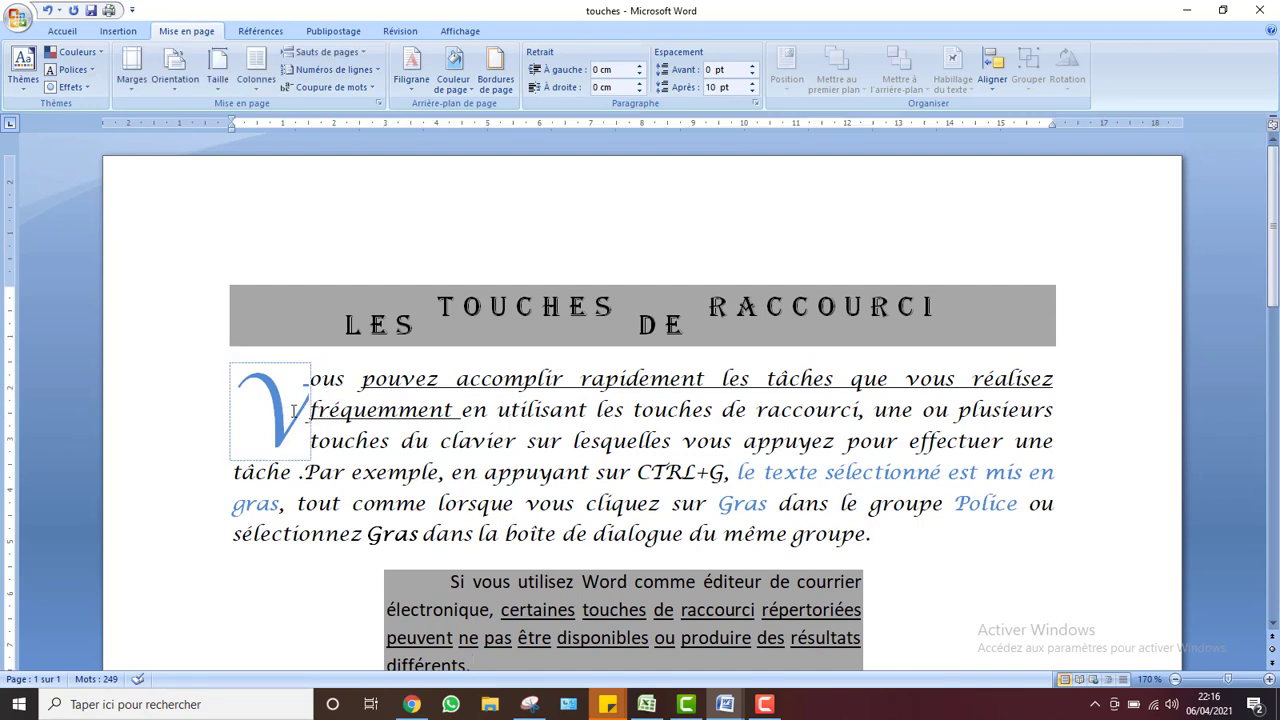
pyautogui.click(311, 411)
pyautogui.moveTo(313, 411); pyautogui.dragTo(302, 409)
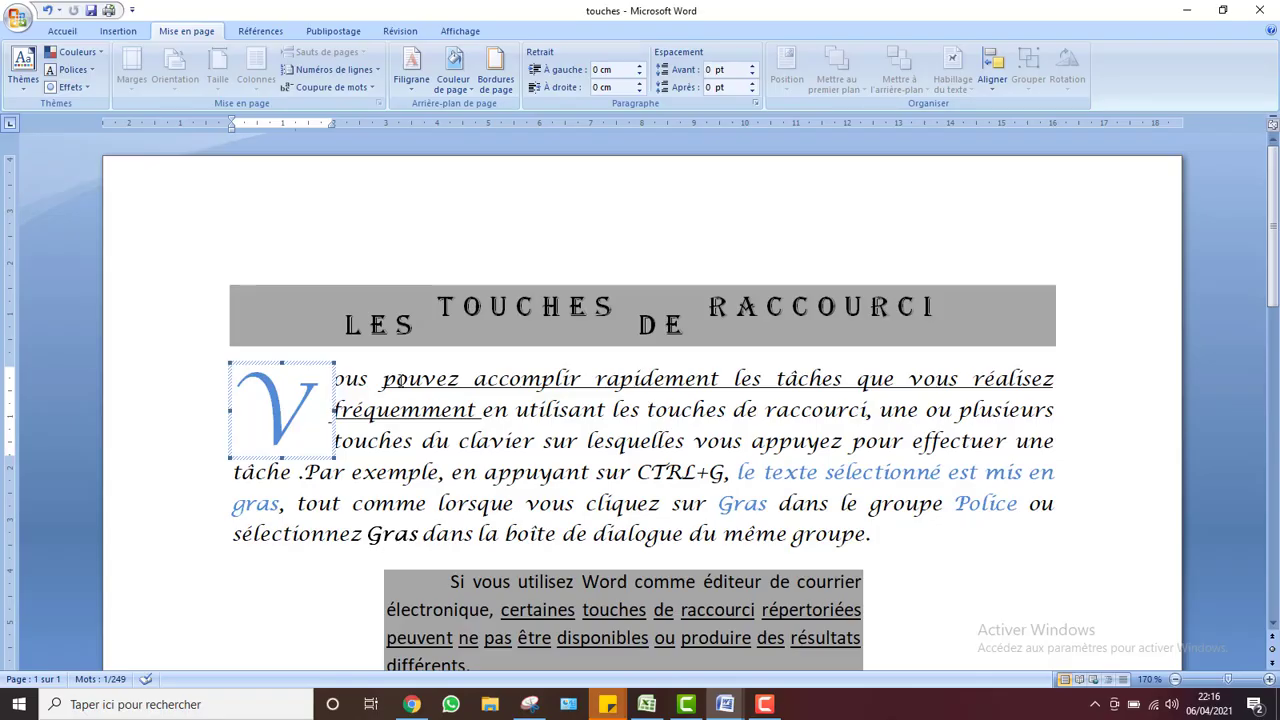
pyautogui.click(550, 440)
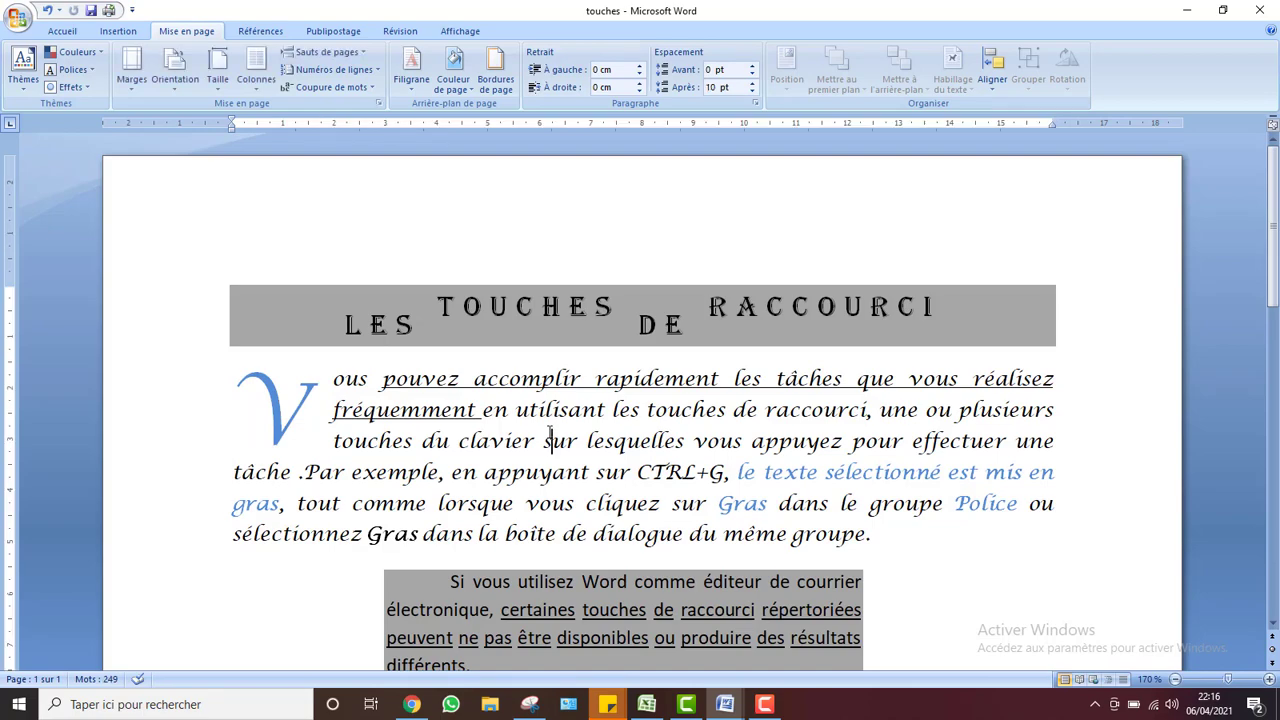